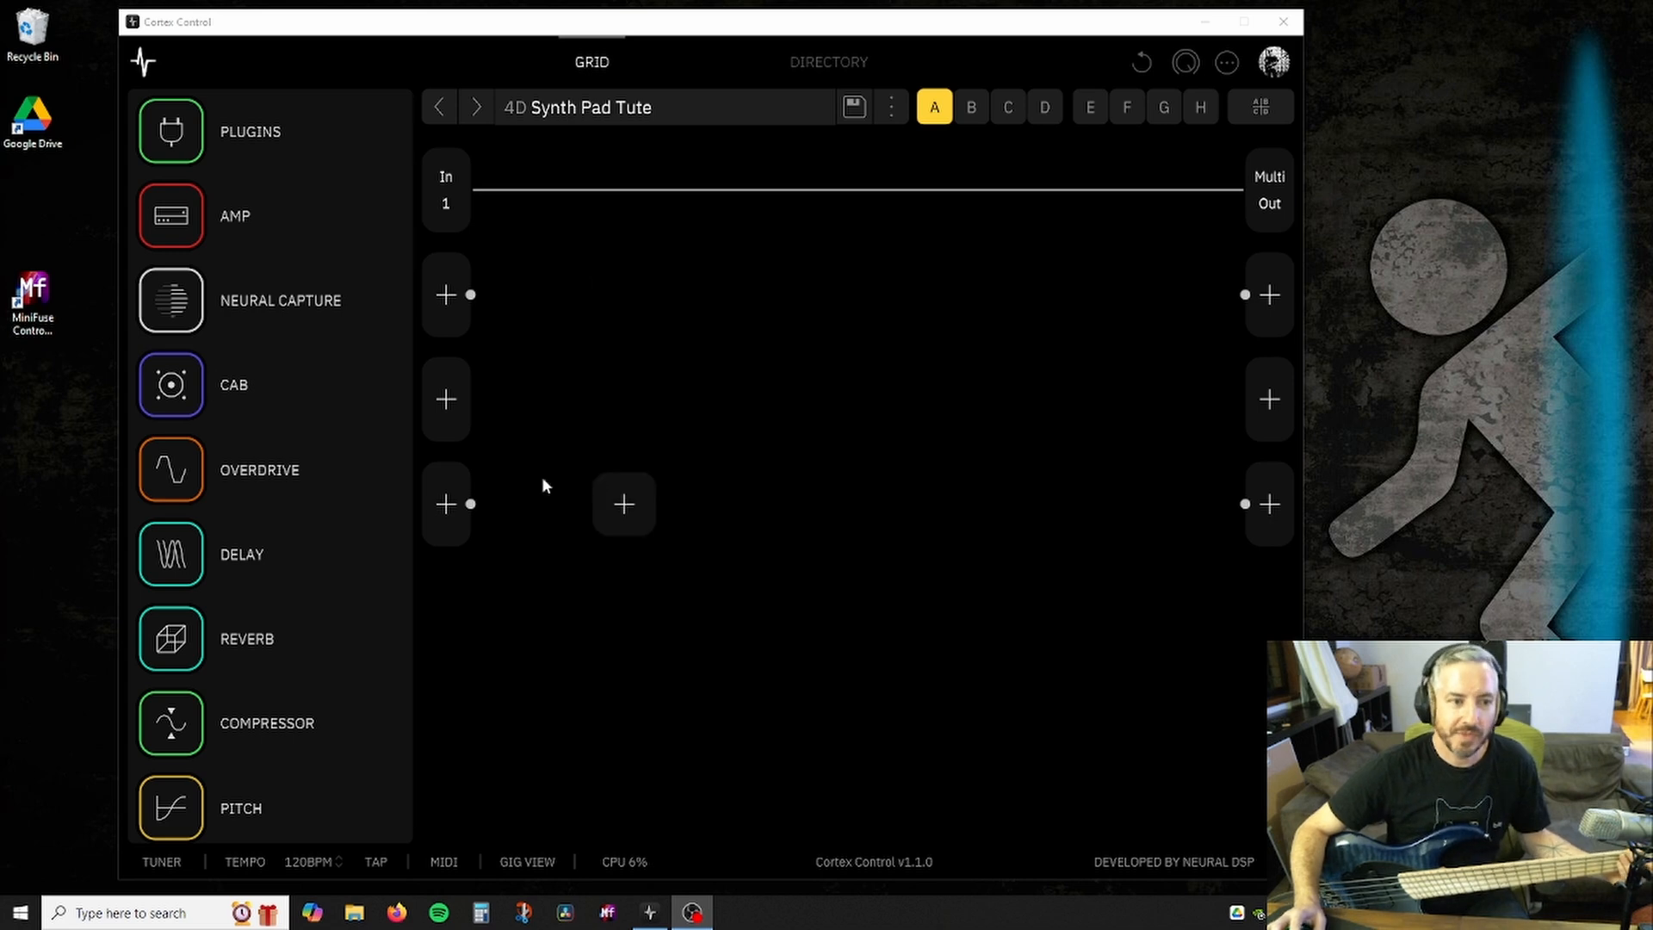
Add a Simple Gate utility block in the first slot of the top row and set its threshold to -47.8 dB.
scroll(224, 606, "down", 8)
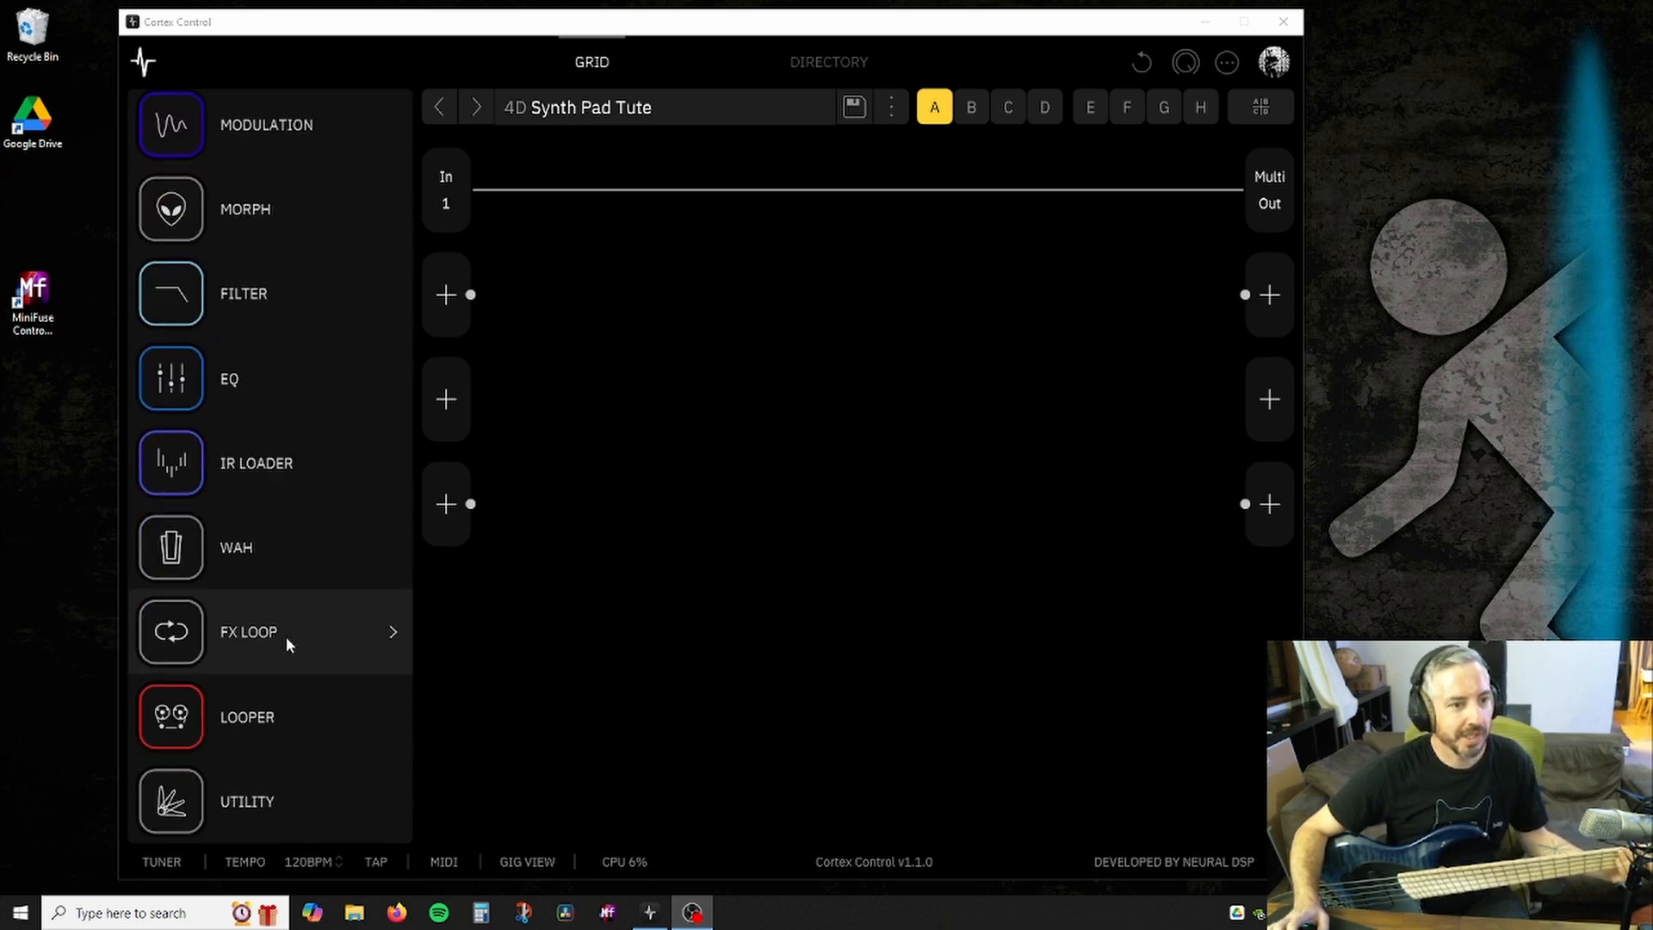
left_click(258, 798)
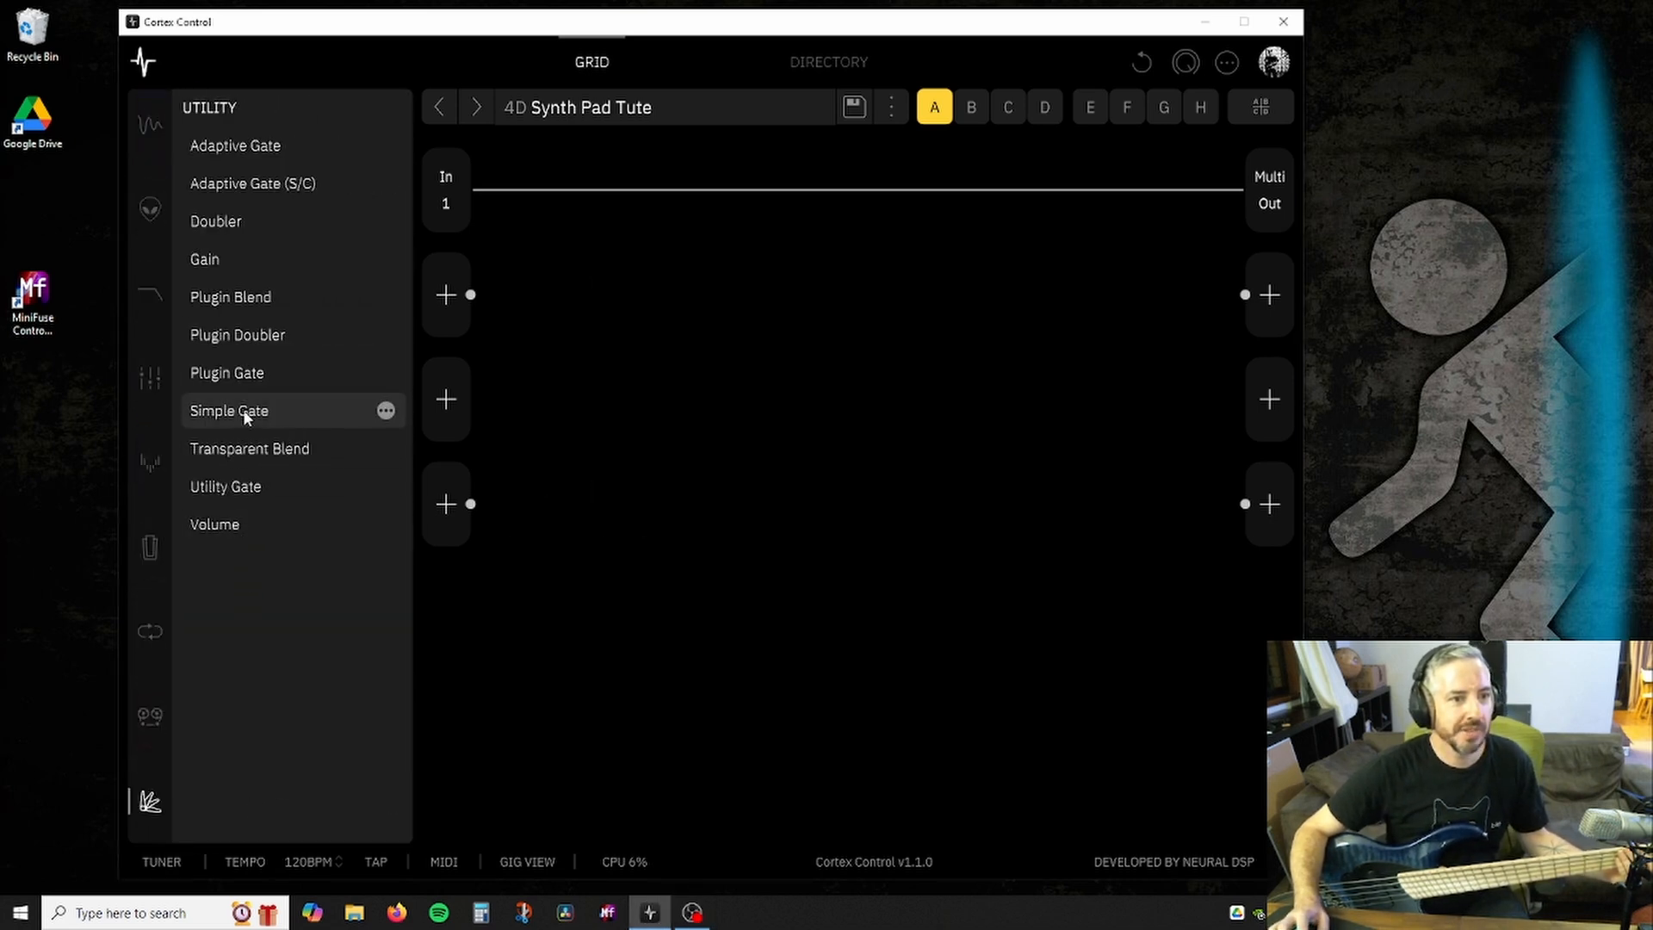
left_click_drag(243, 409, 540, 206)
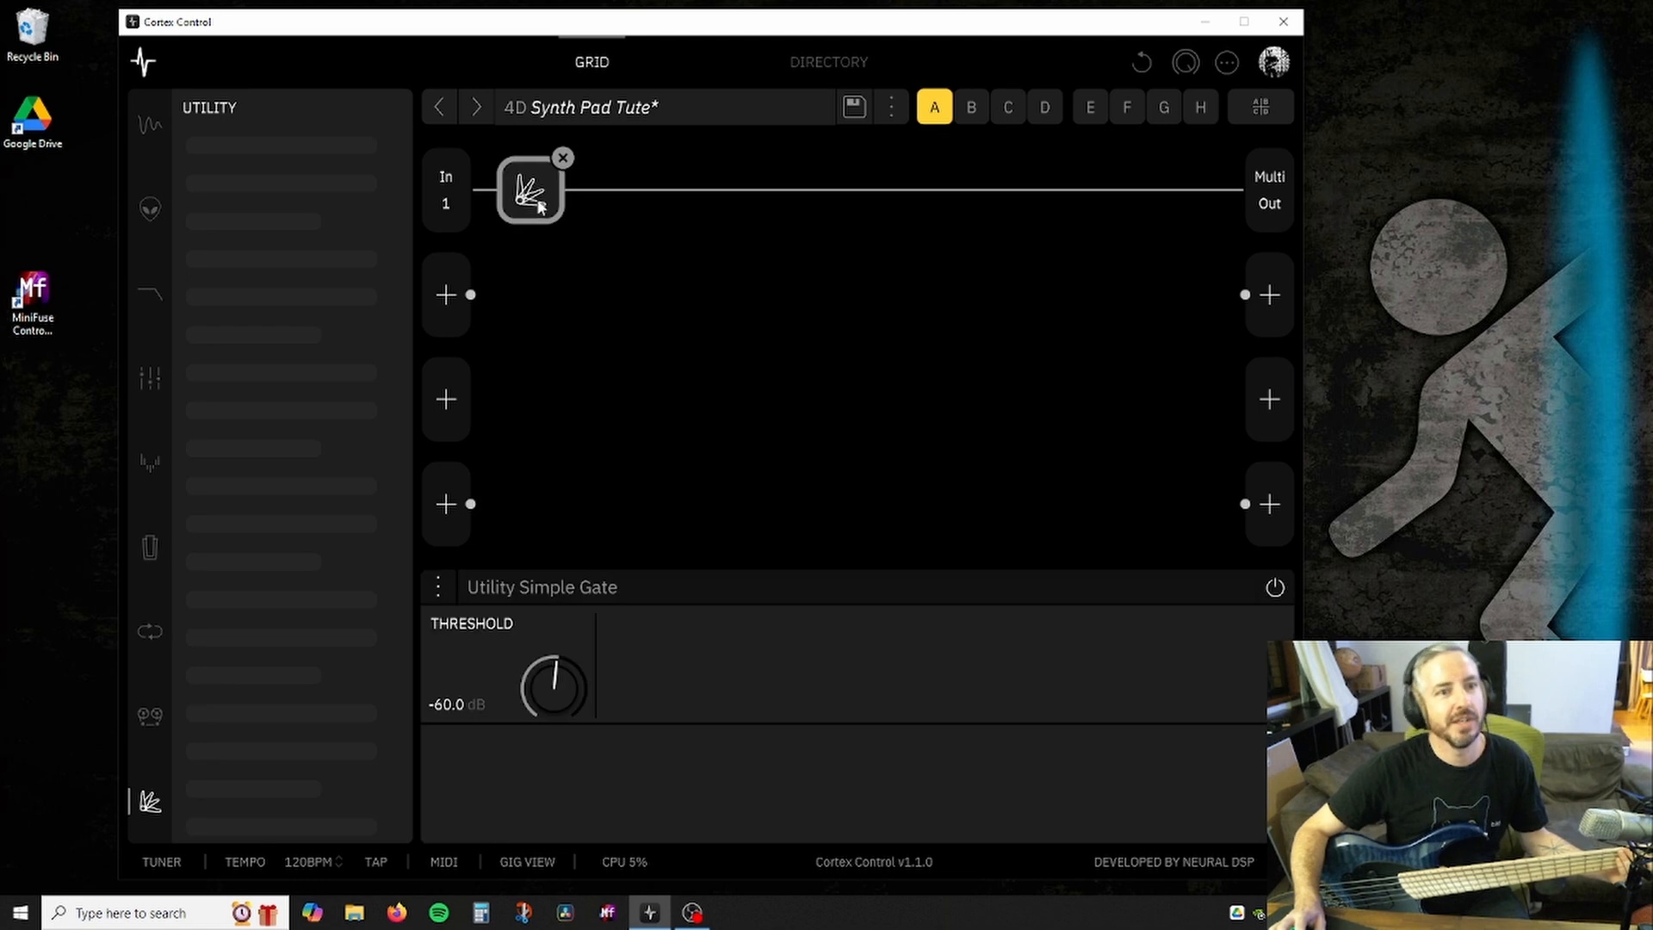
left_click_drag(558, 678, 558, 652)
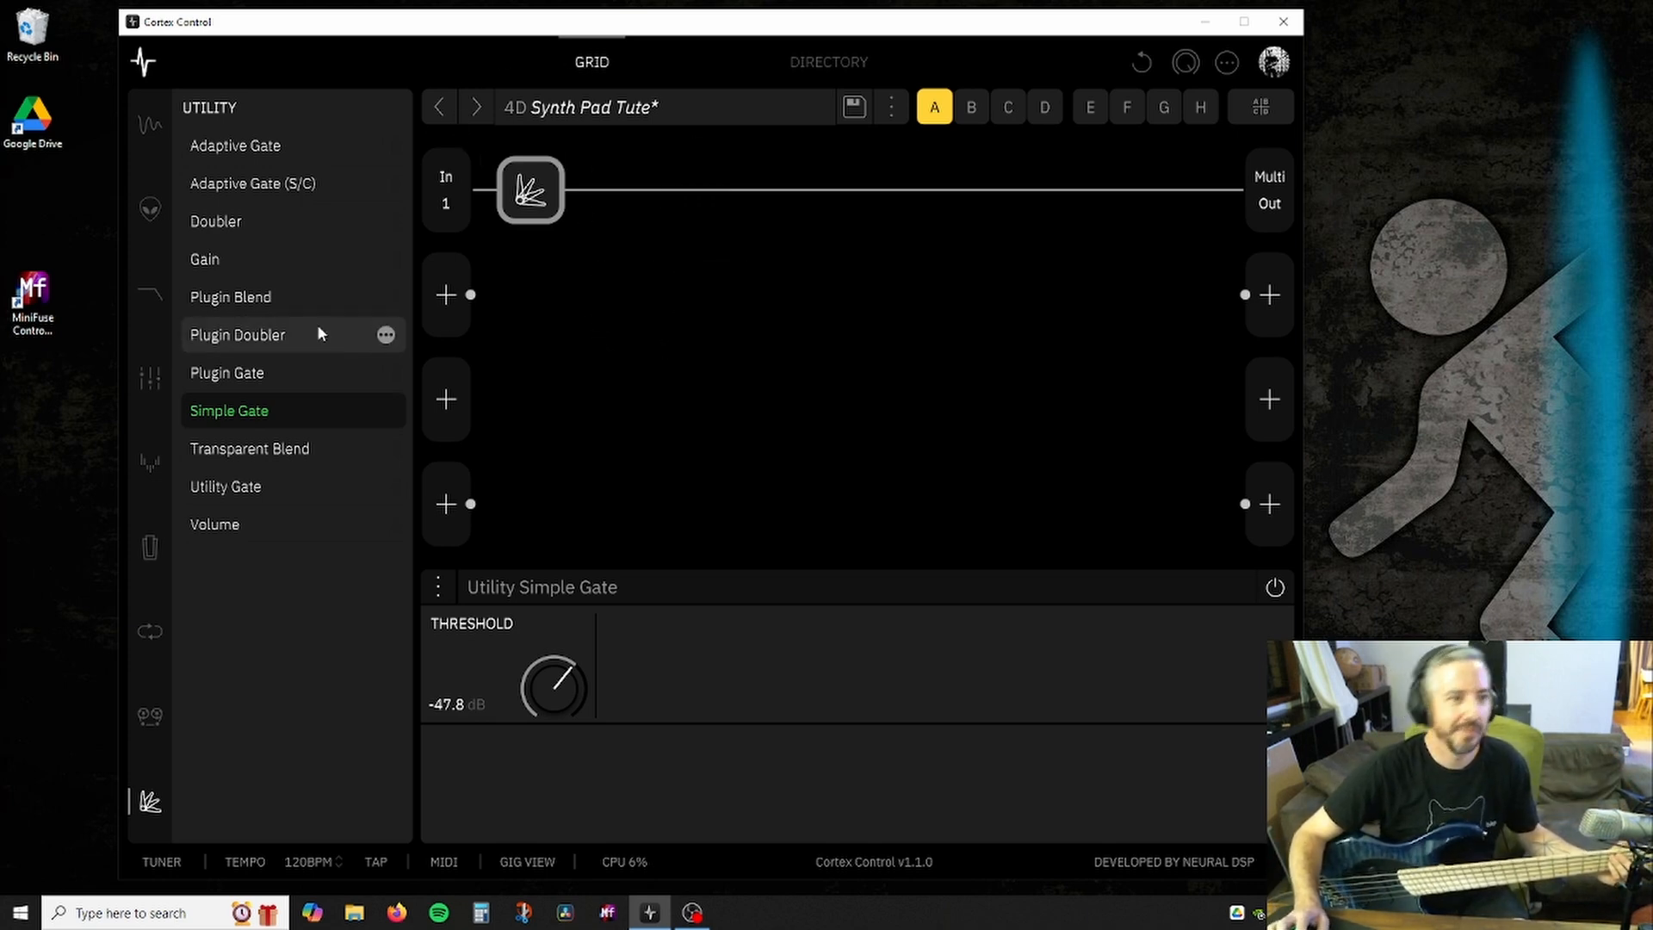
Add a Minivoicer pitch block in the third slot of the top row and set its root to F#.
scroll(148, 678, "up", 2)
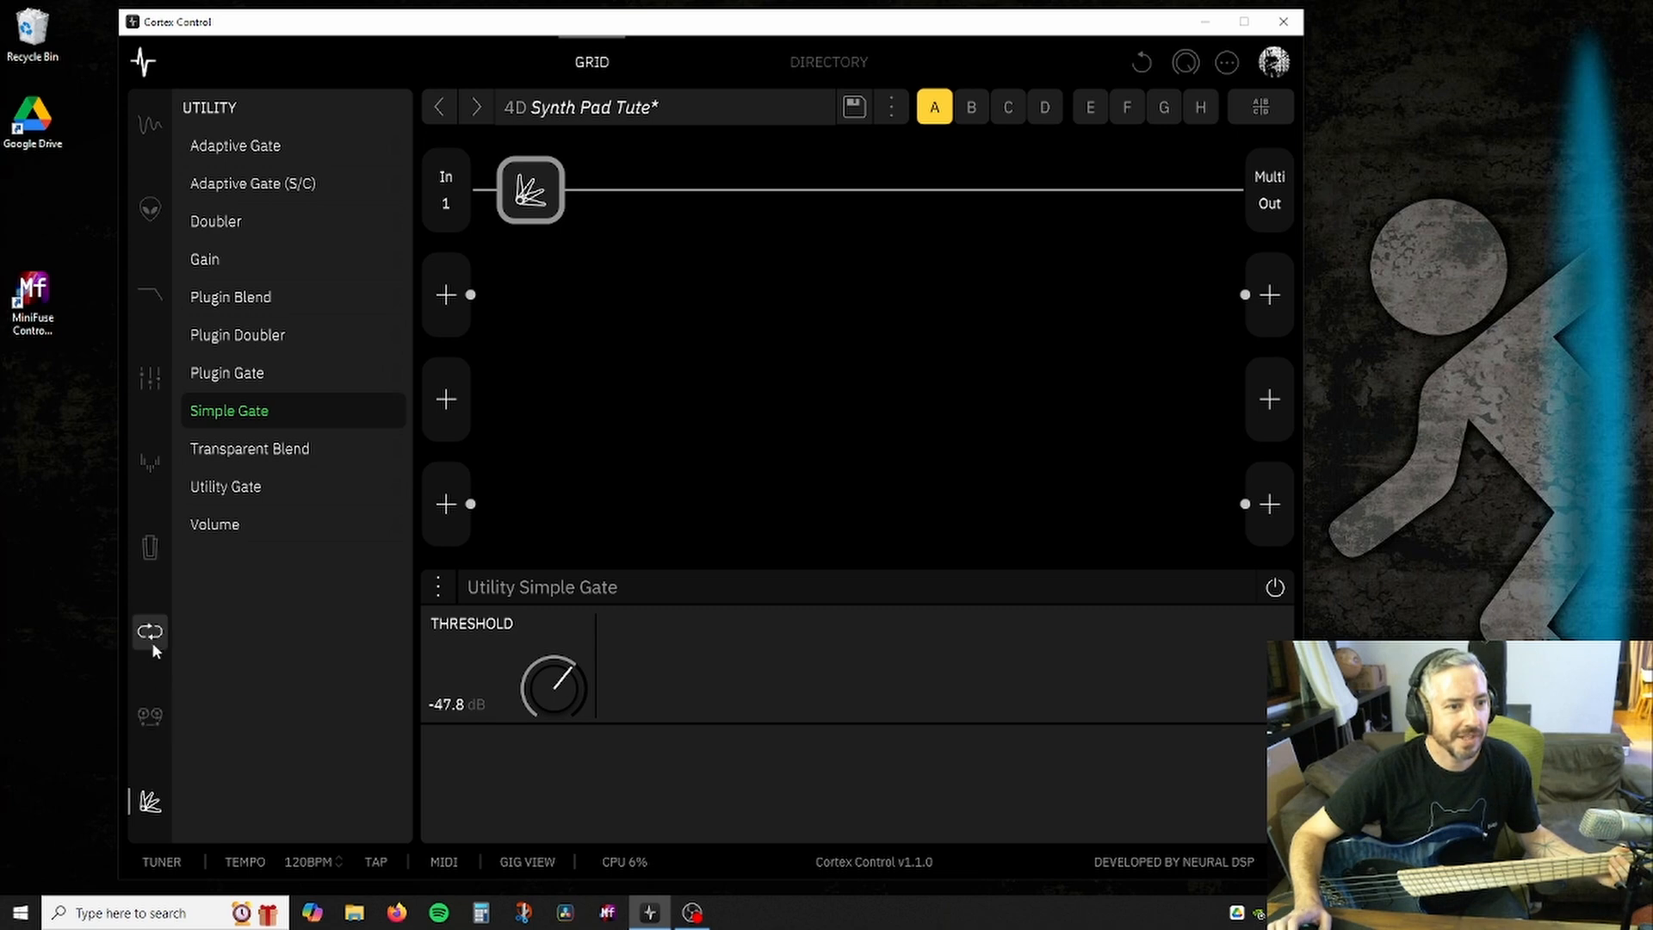
left_click_drag(150, 214, 727, 201)
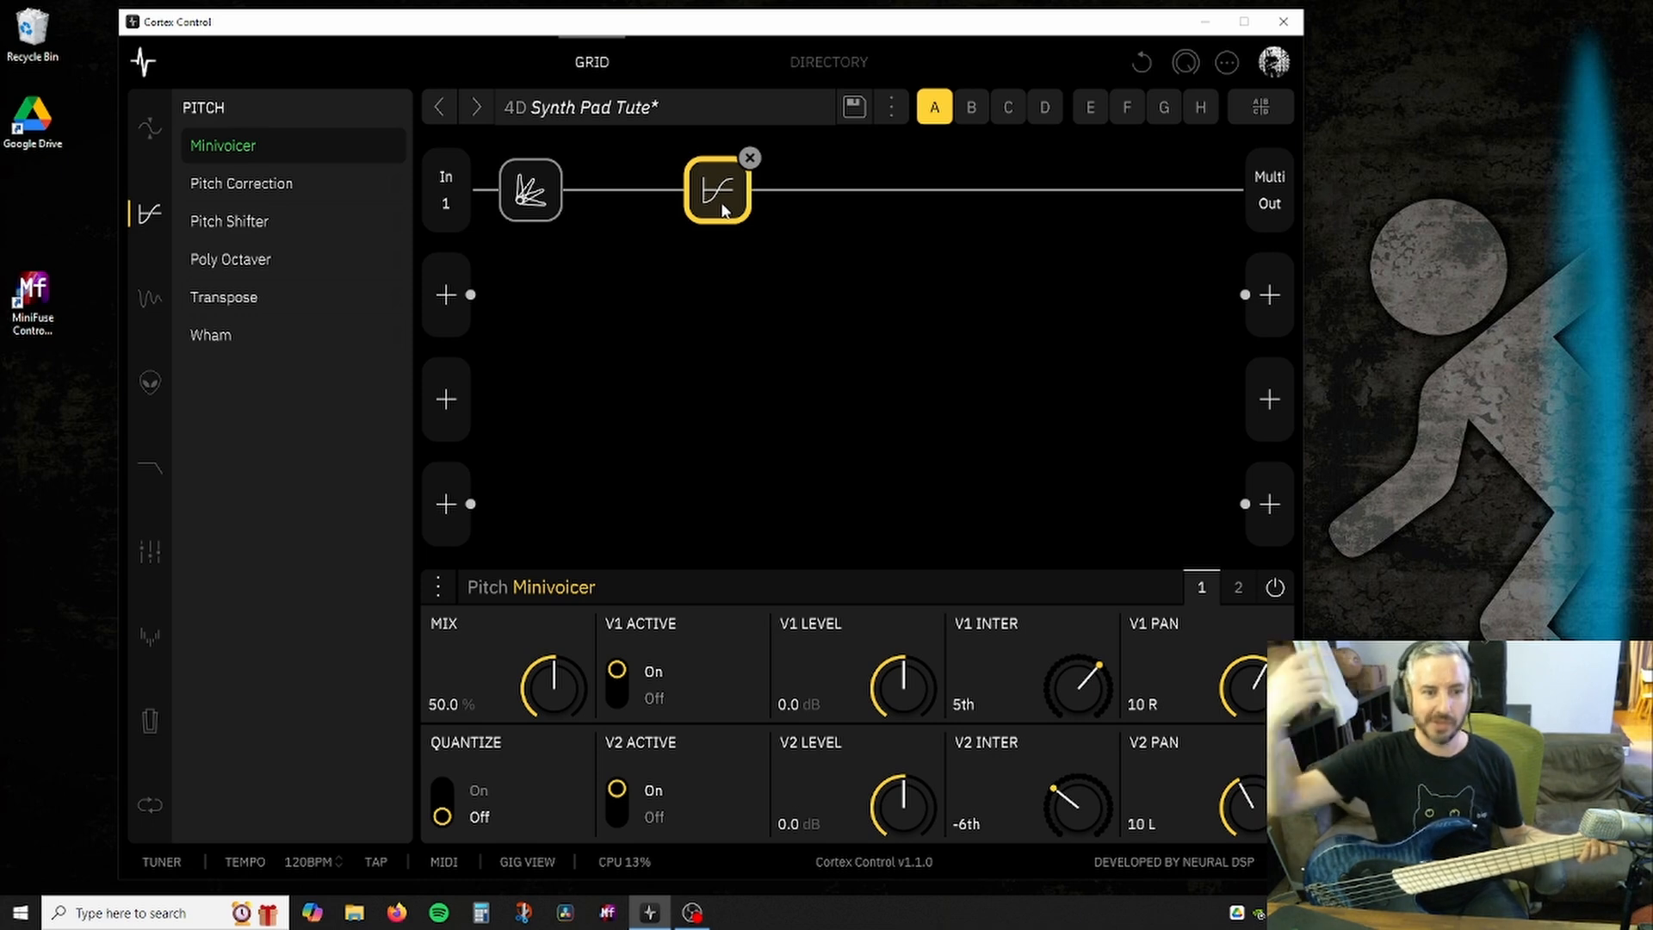
left_click(1240, 594)
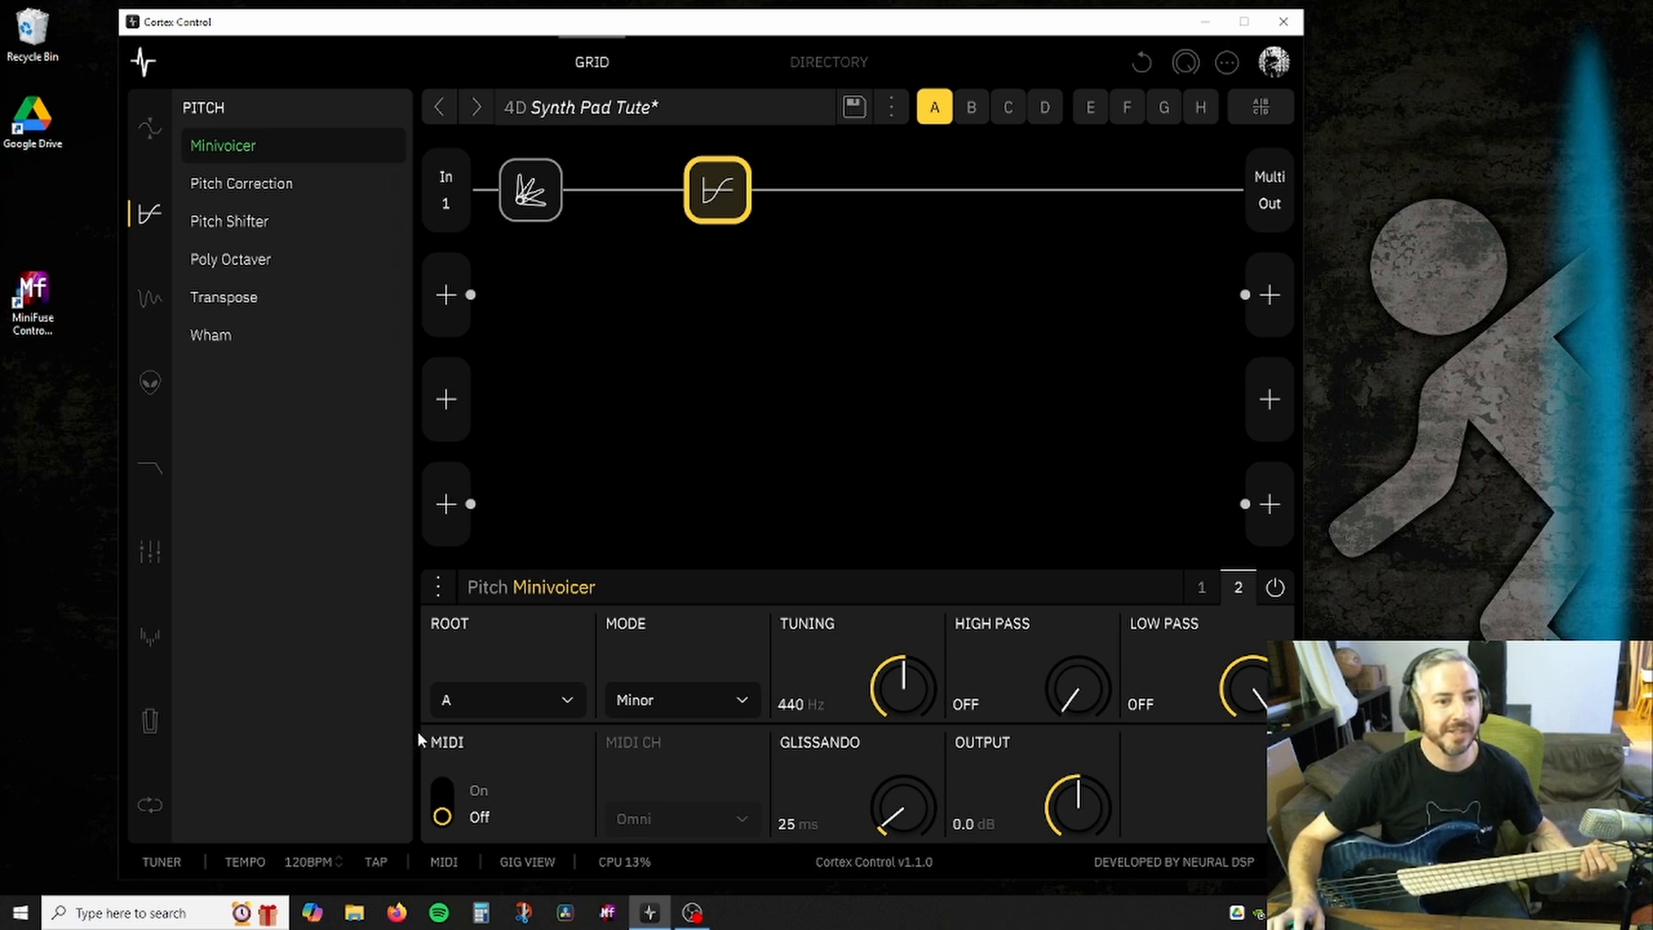
left_click(527, 711)
left_click(495, 603)
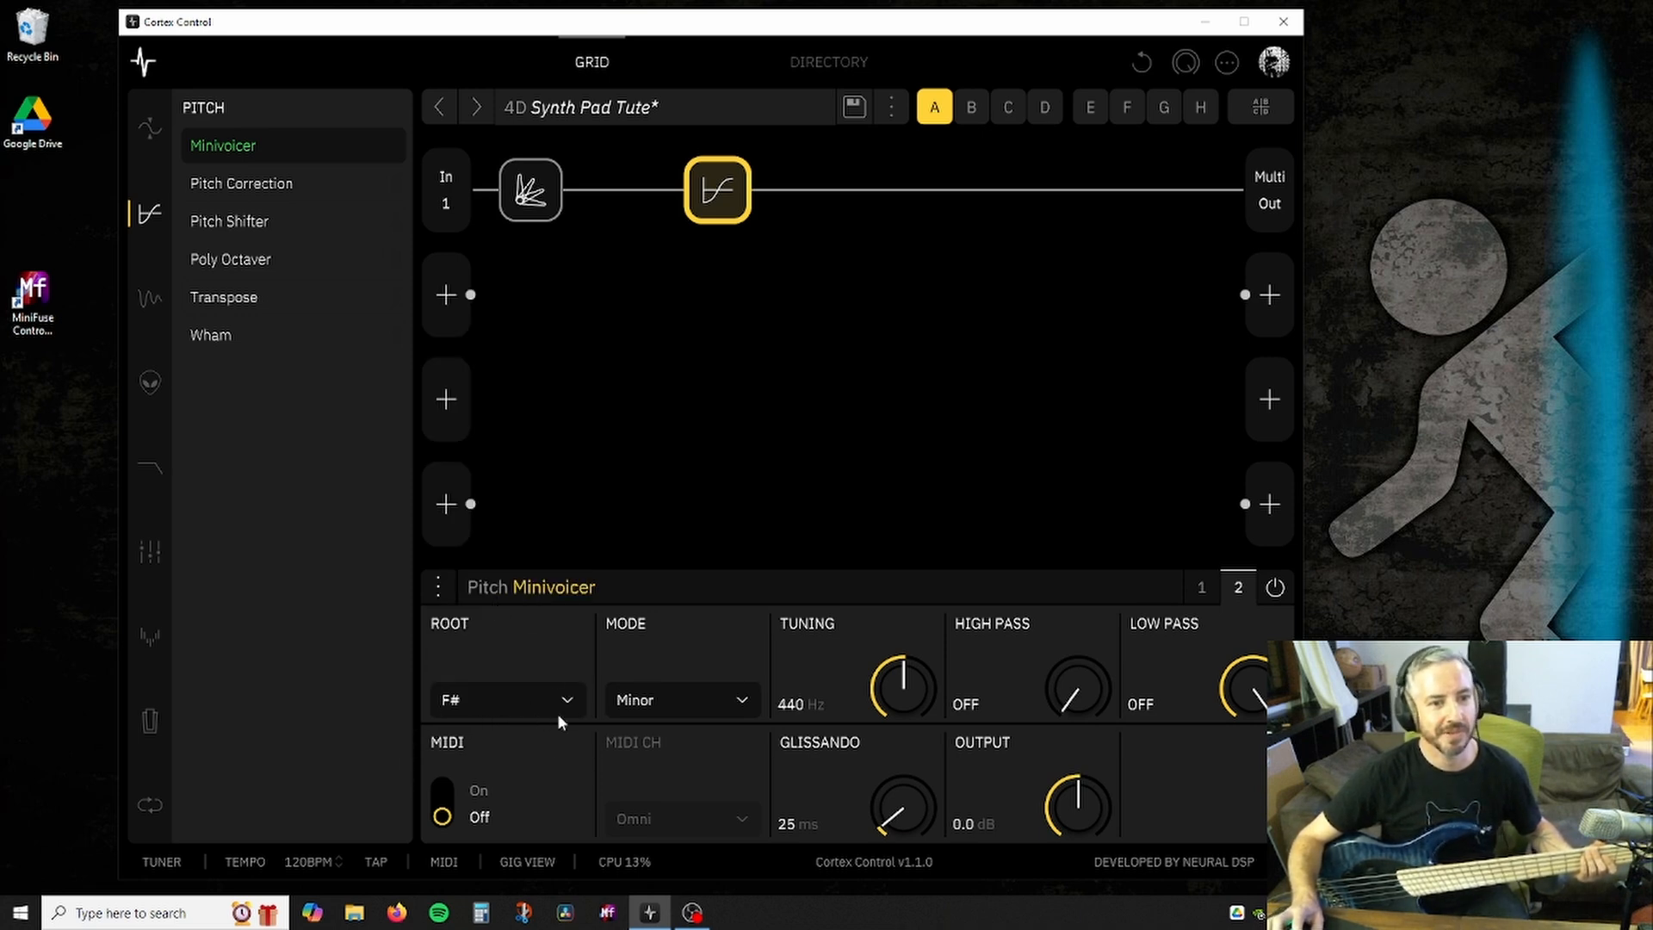
Set the Minivoicer's voice 1 interval to 10th and its voice 2 interval to 14th.
left_click(1202, 589)
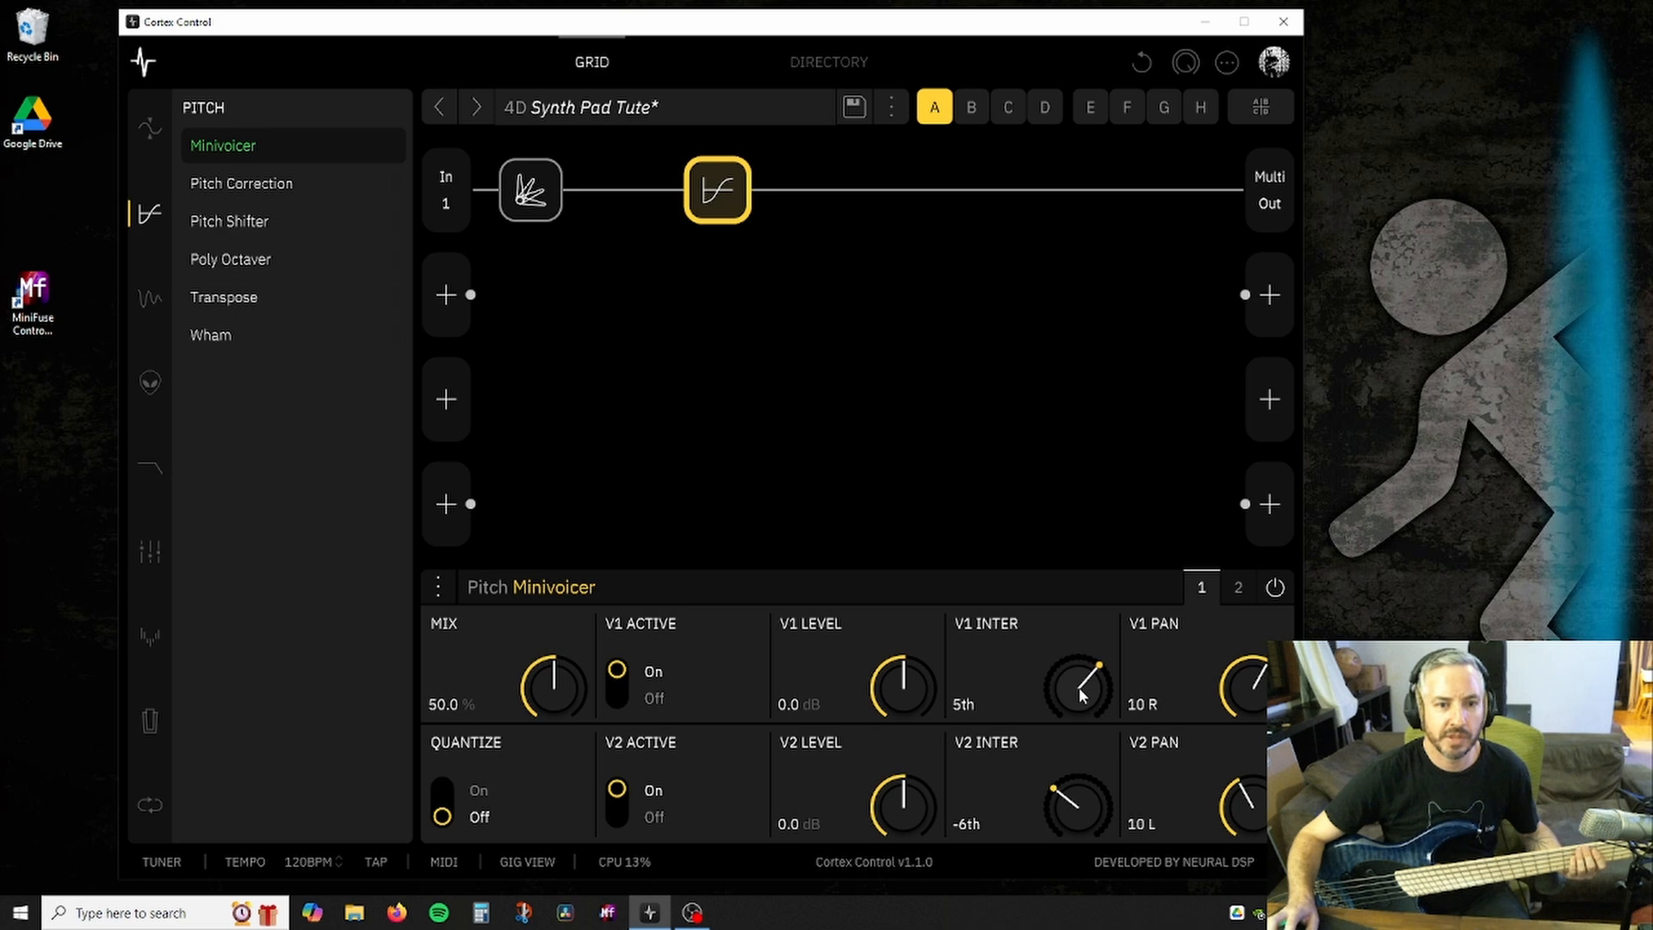
left_click_drag(1080, 689, 1086, 646)
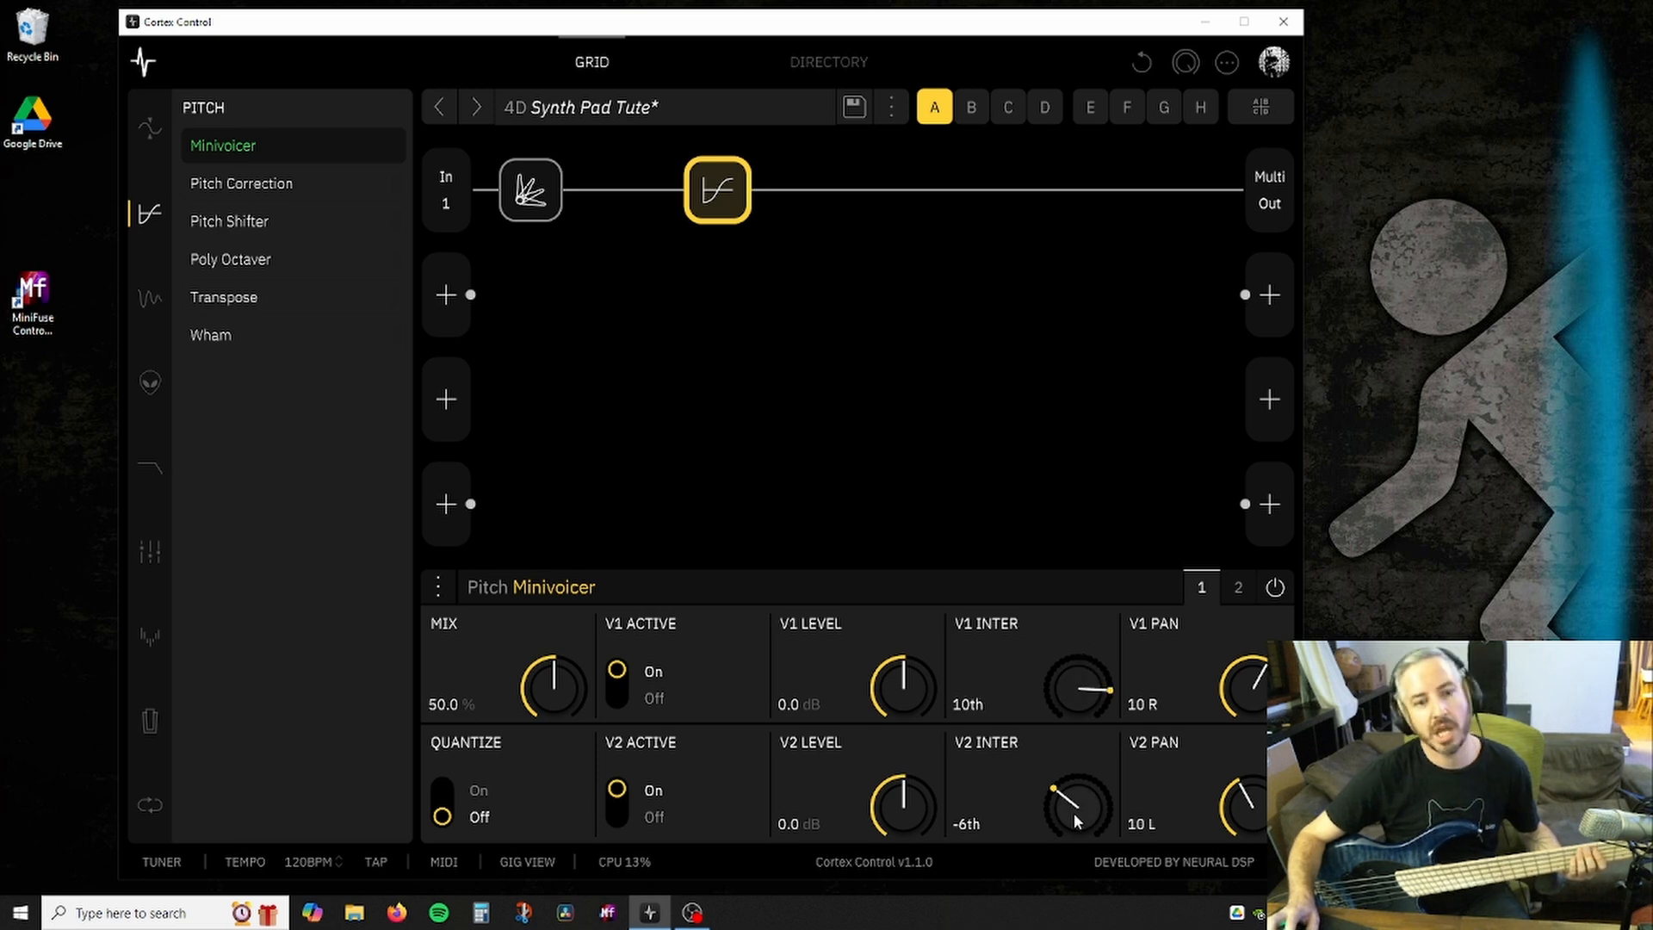
left_click_drag(1072, 813, 1097, 685)
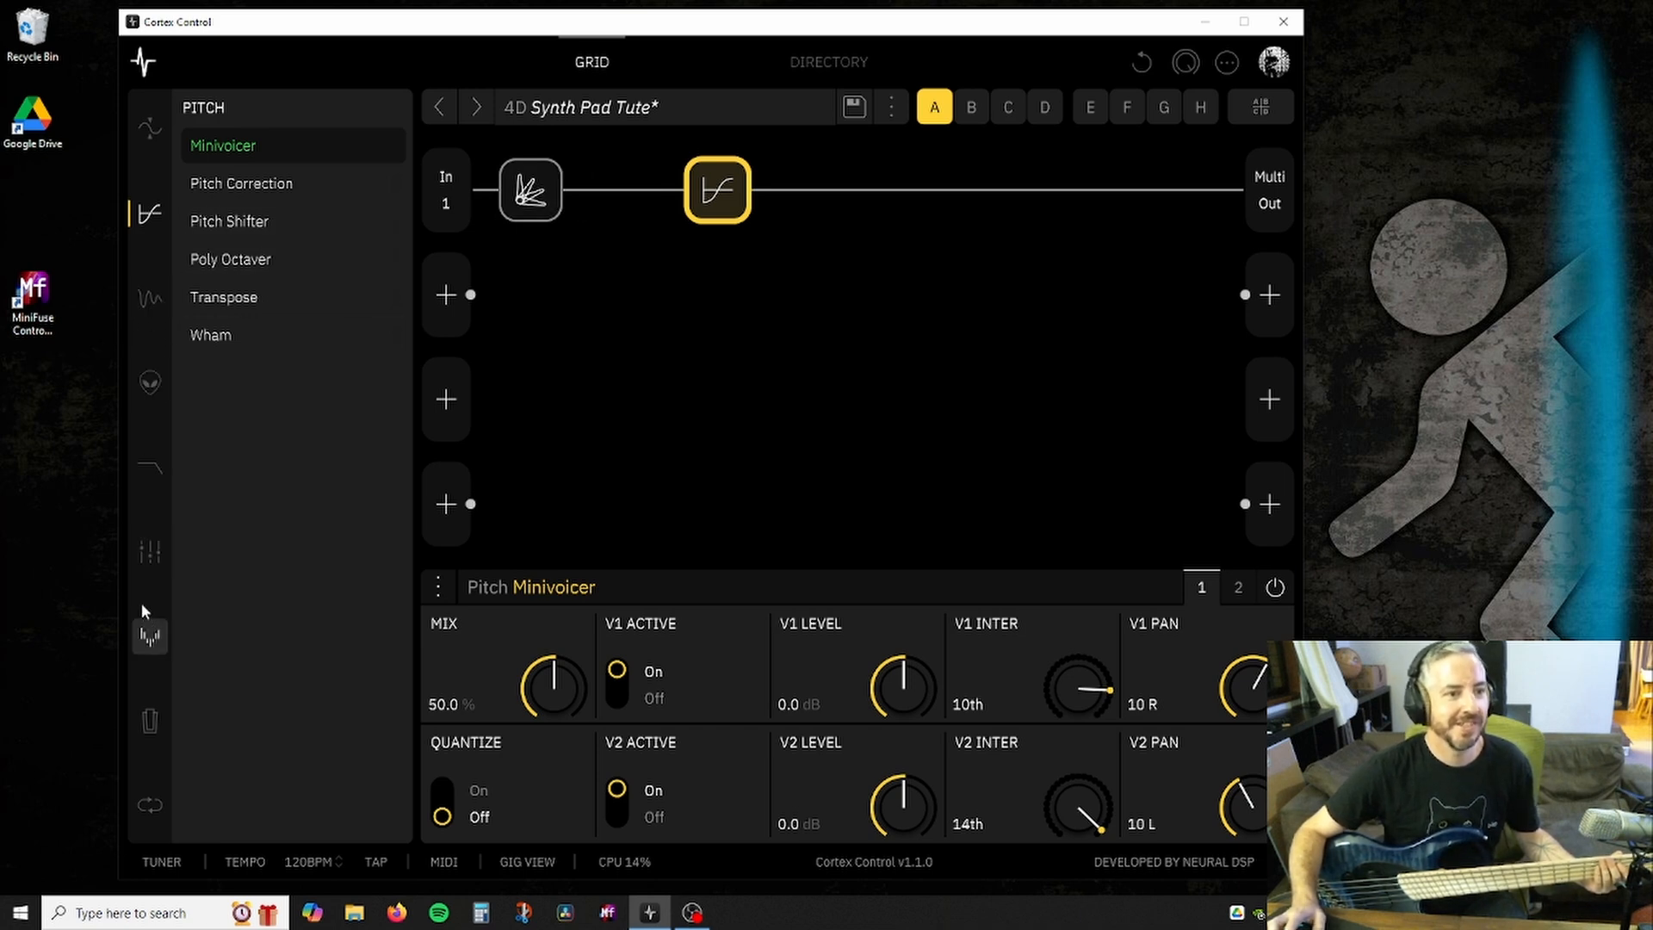
Insert the bass overdrive Soviet Fuzz in the empty slot between the Simple Gate and the Minivoicer.
scroll(163, 601, "down", 2)
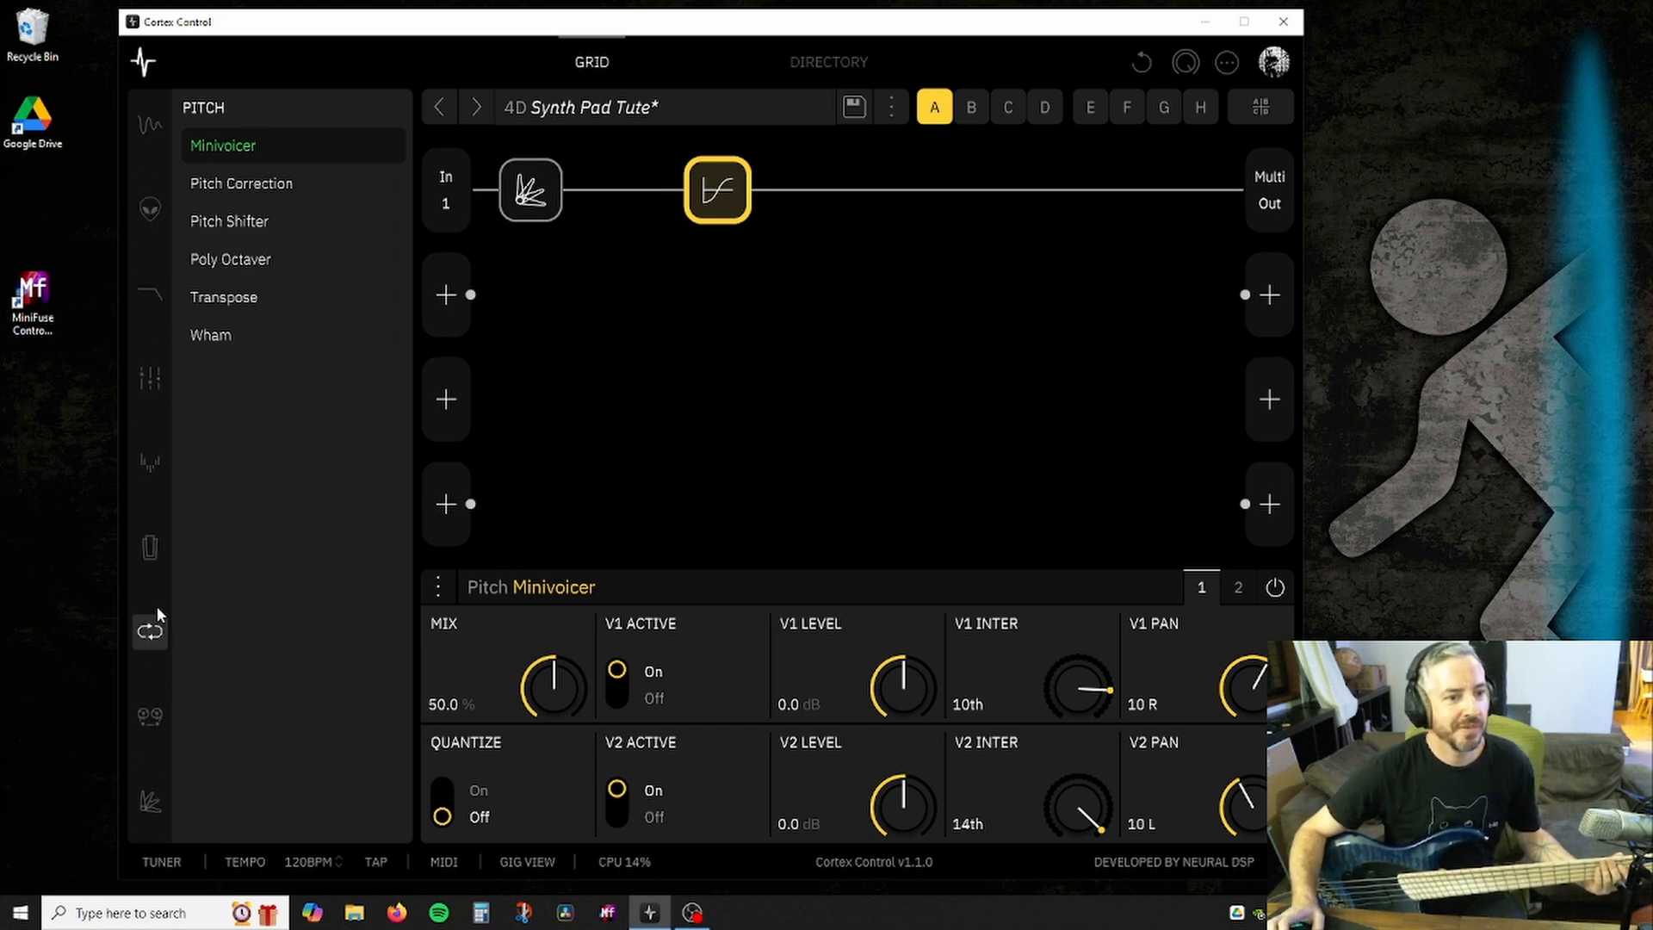
scroll(154, 644, "up", 5)
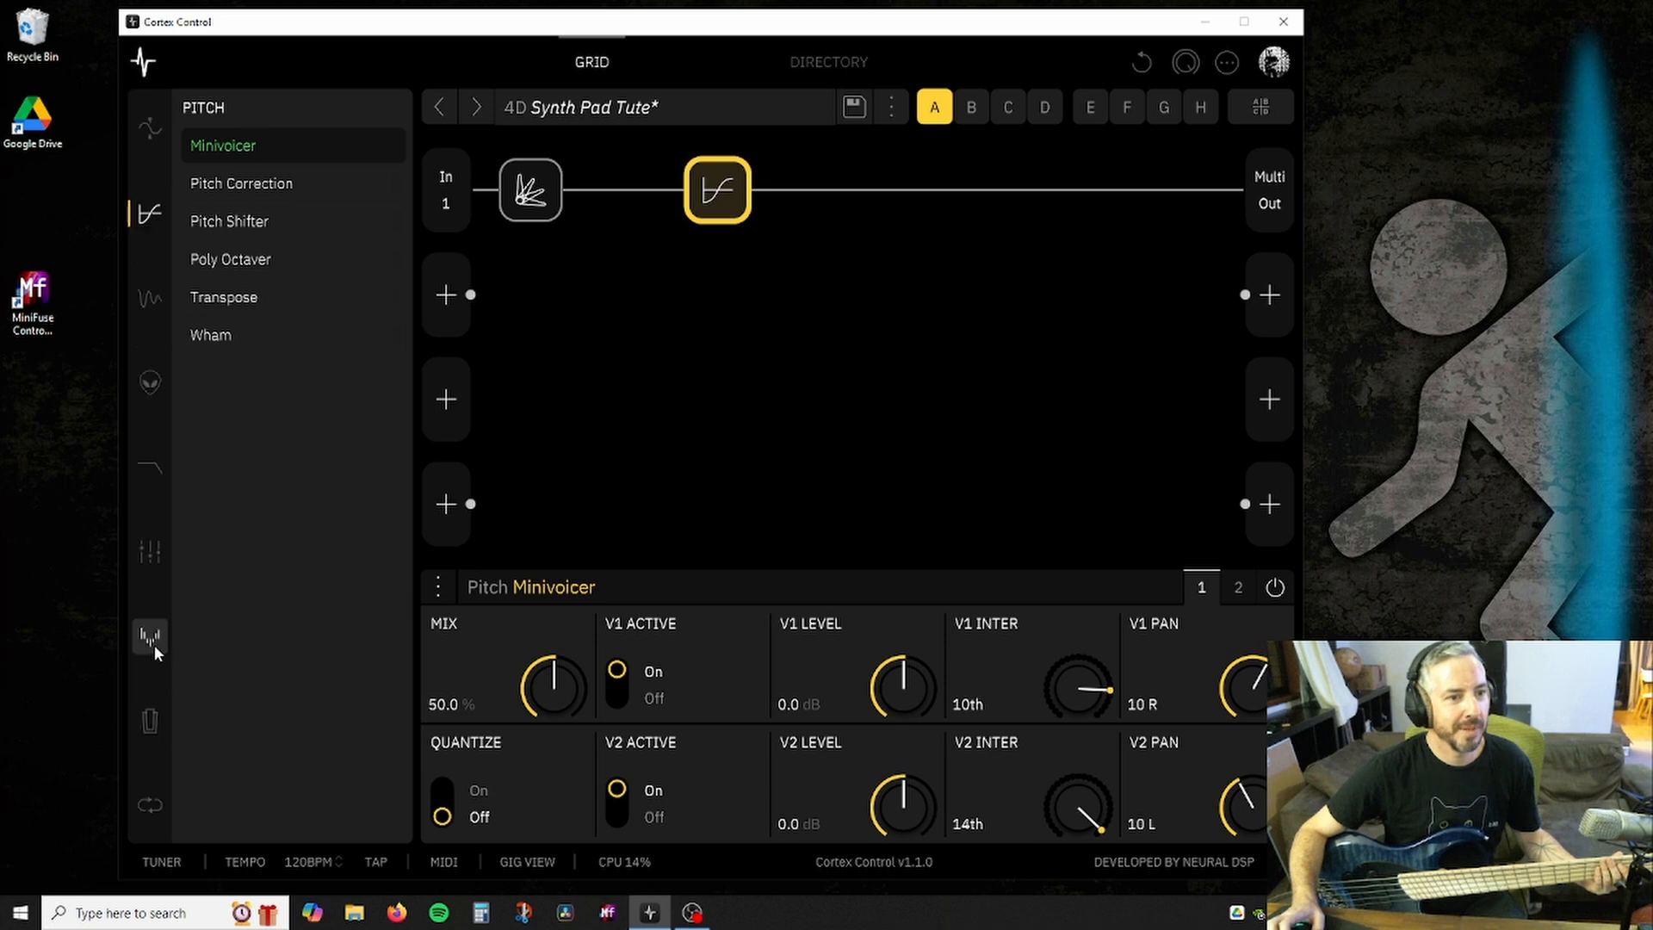
scroll(153, 644, "up", 3)
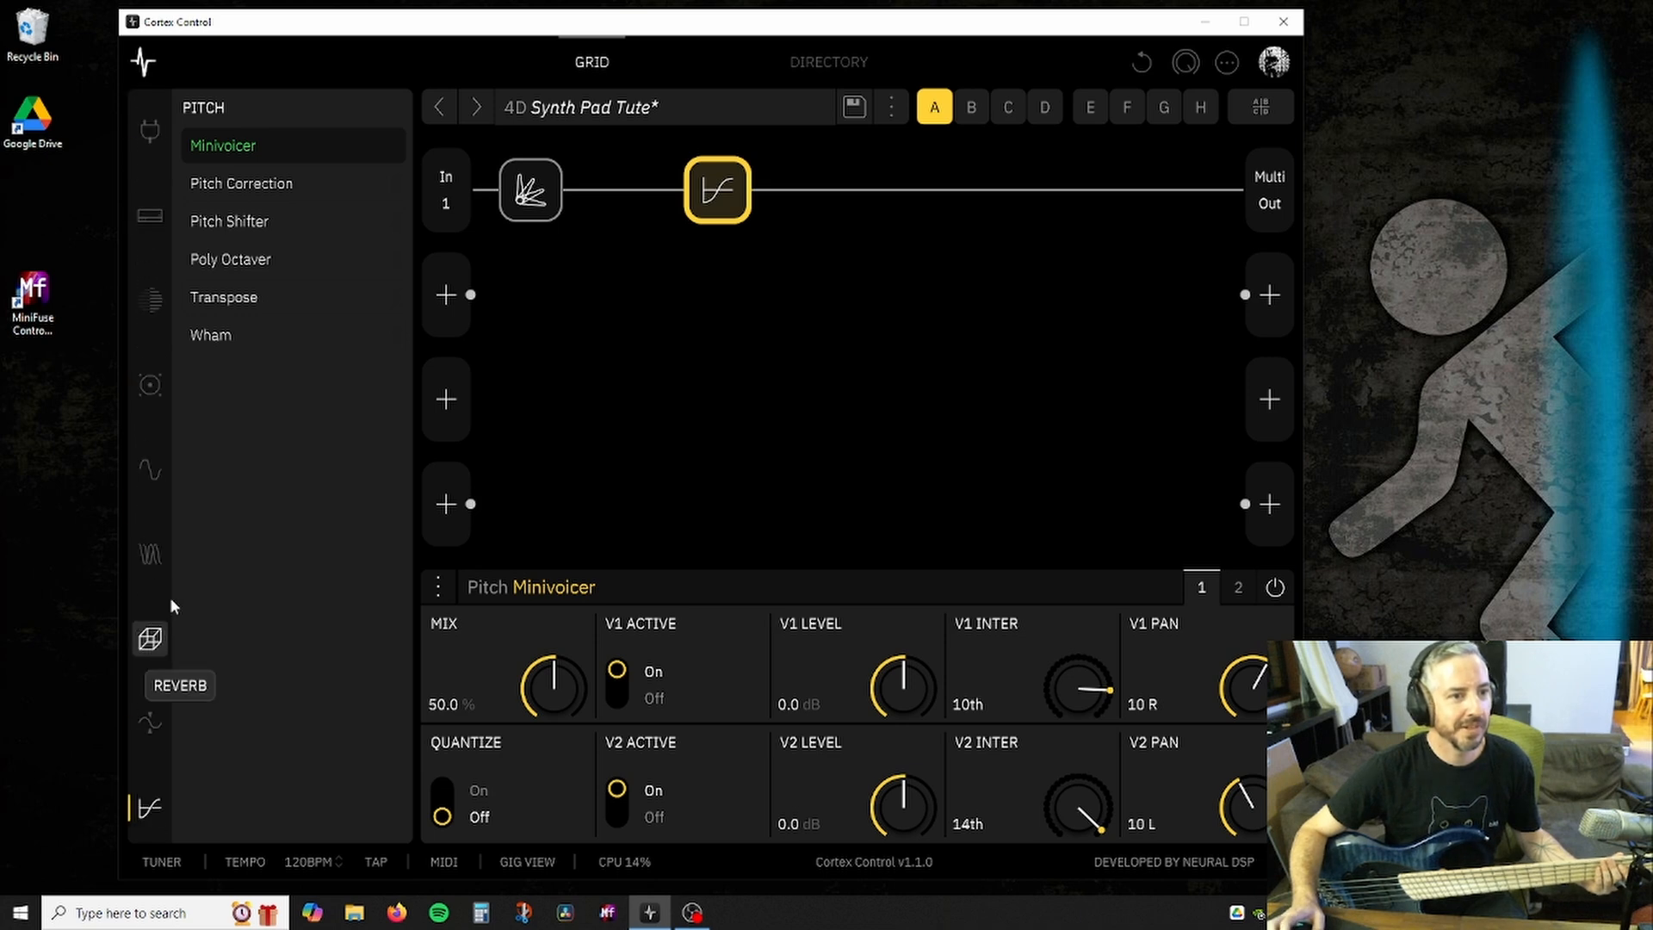
left_click(152, 476)
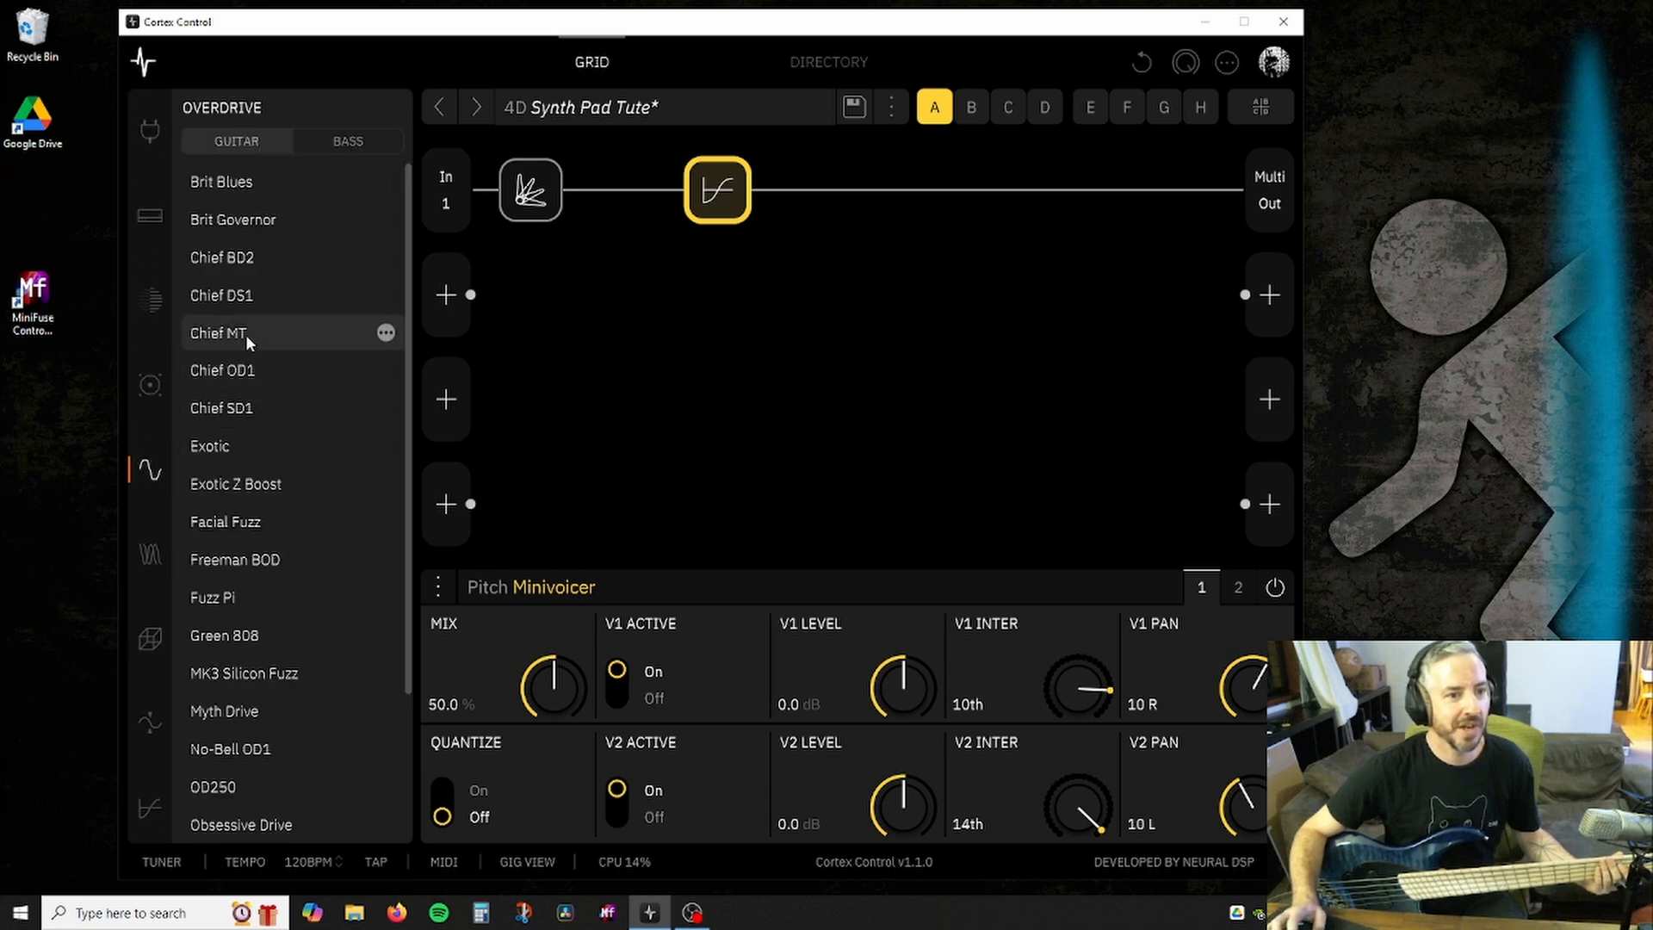
scroll(312, 359, "down", 1)
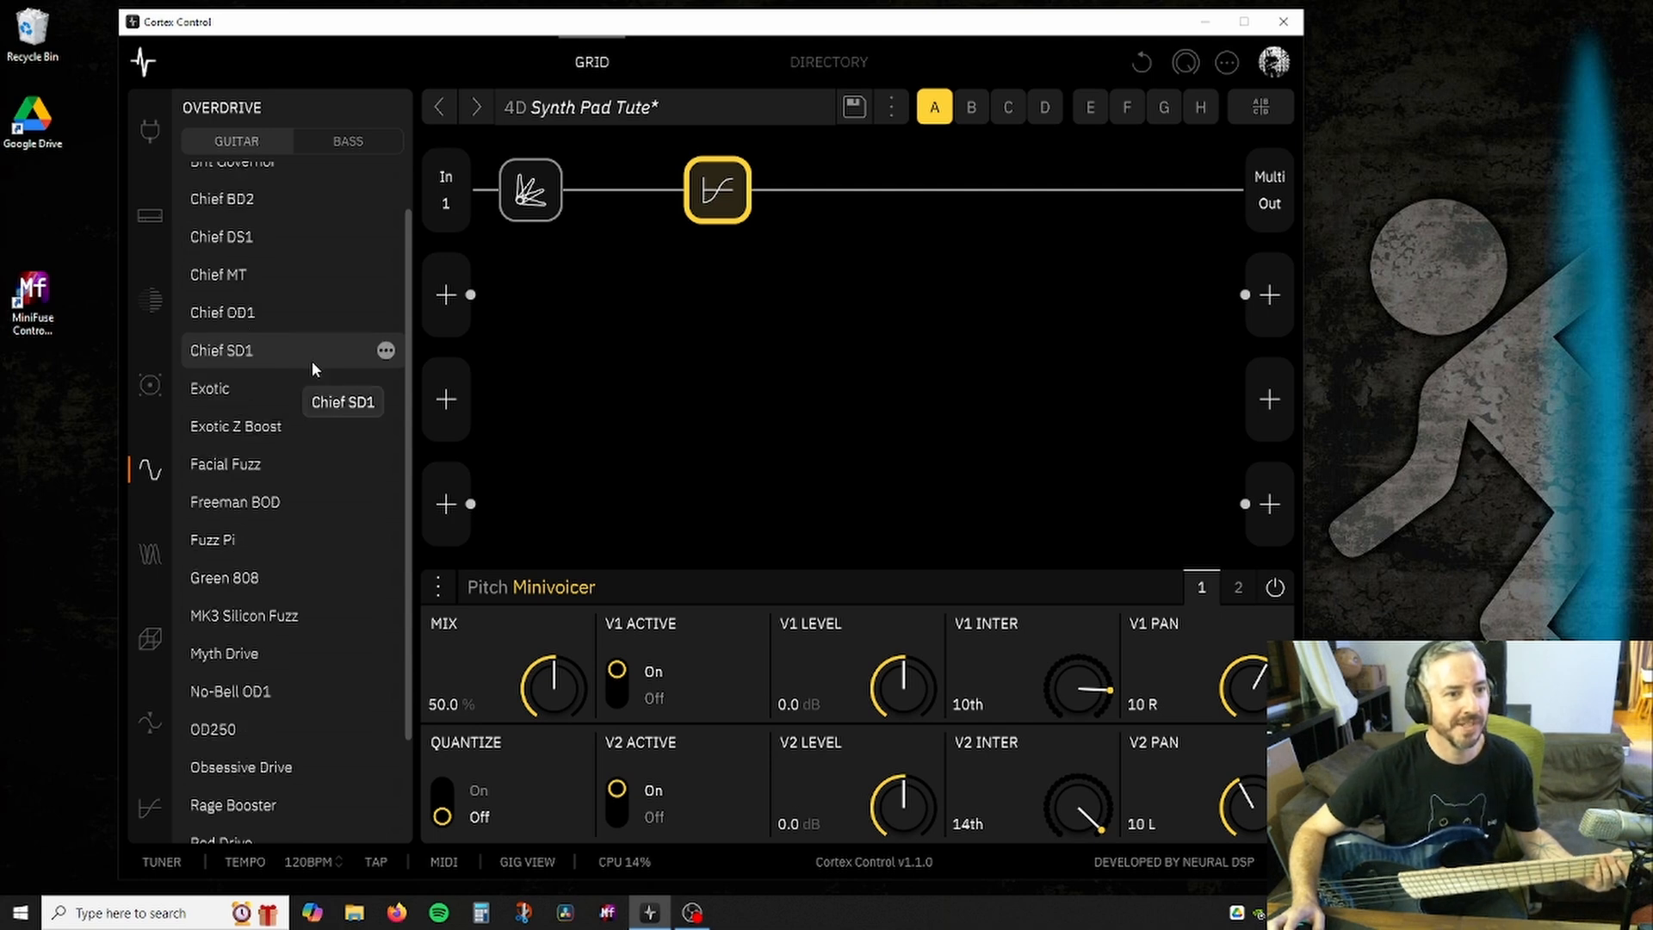
scroll(292, 355, "down", 2)
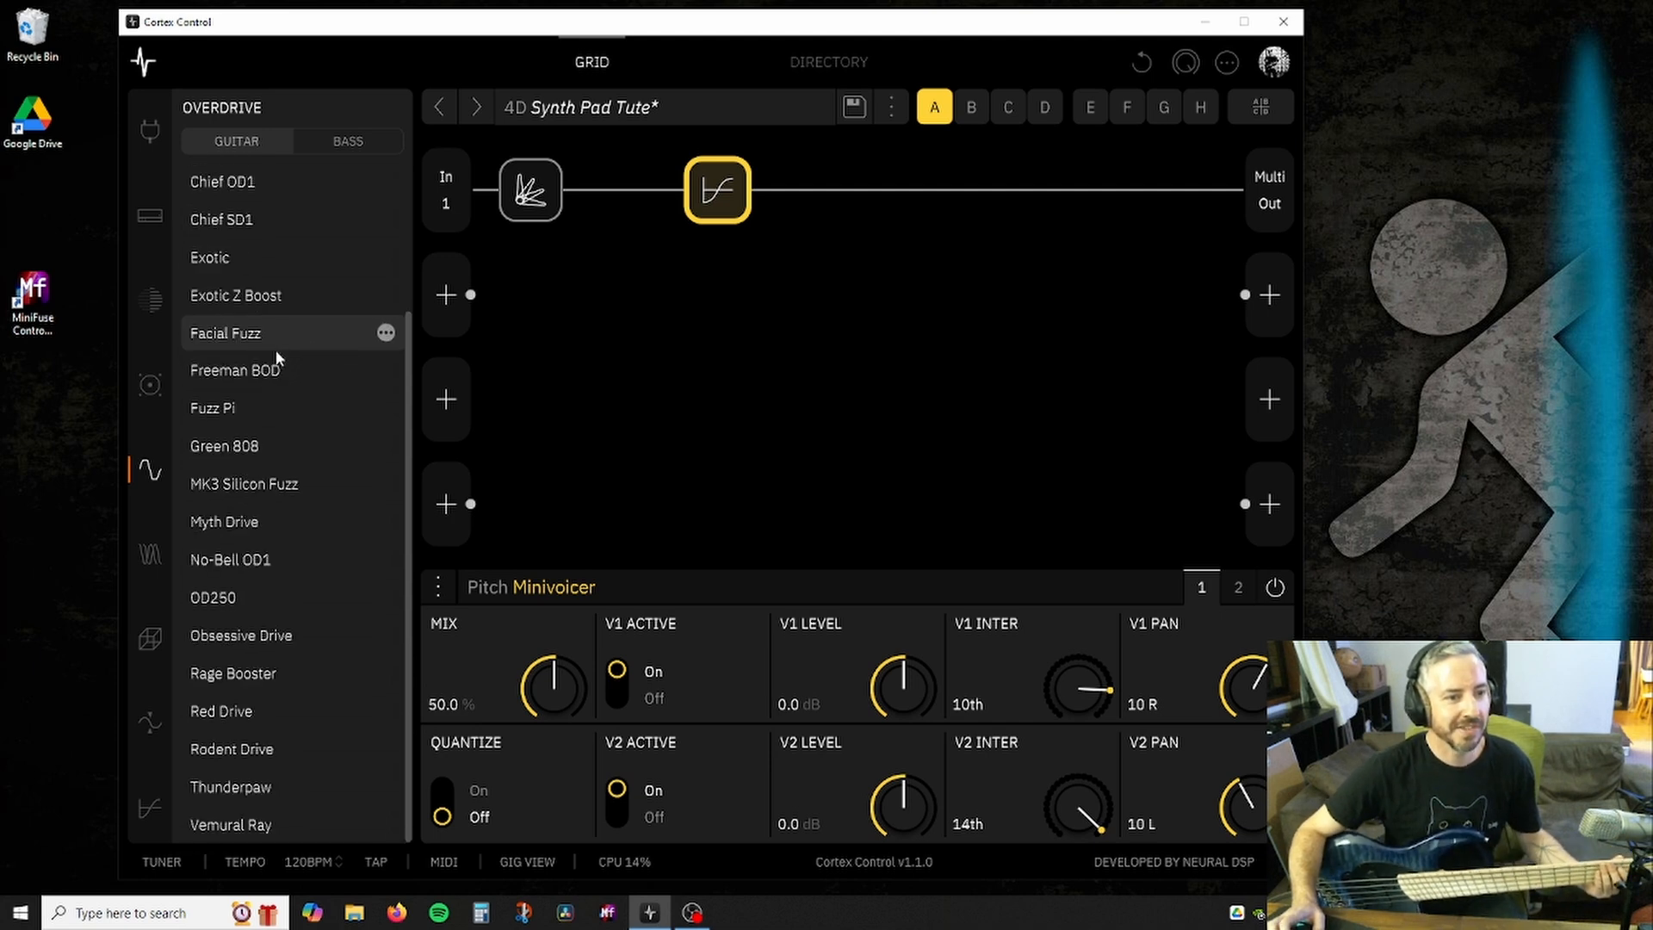
scroll(291, 544, "up", 1)
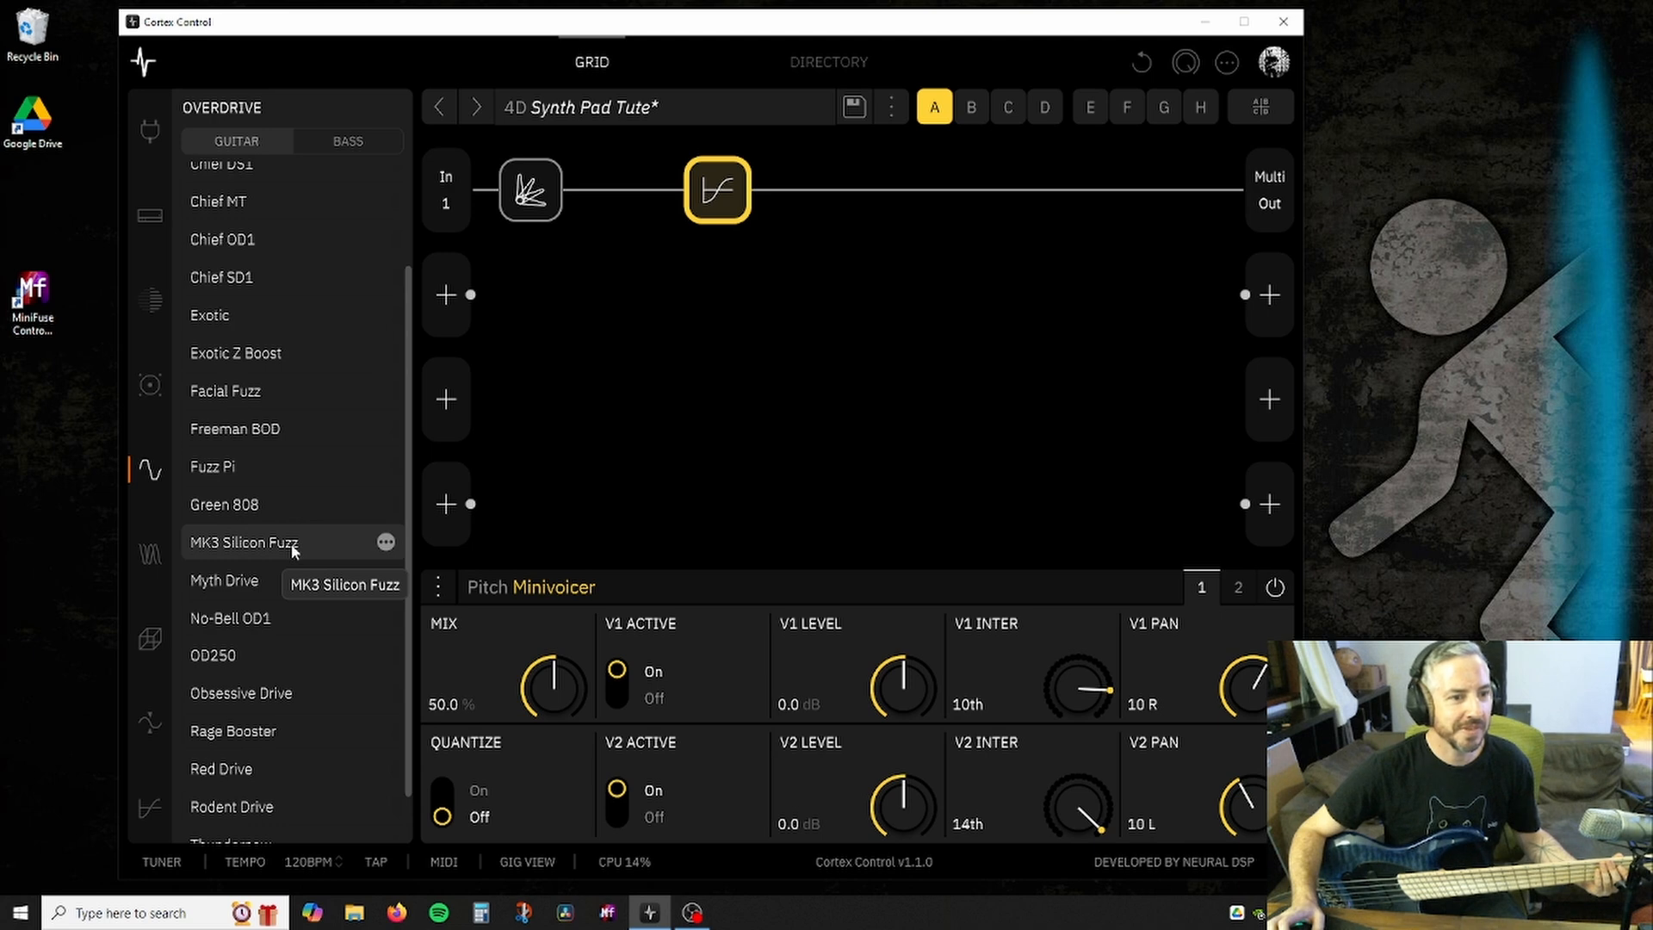
left_click(348, 141)
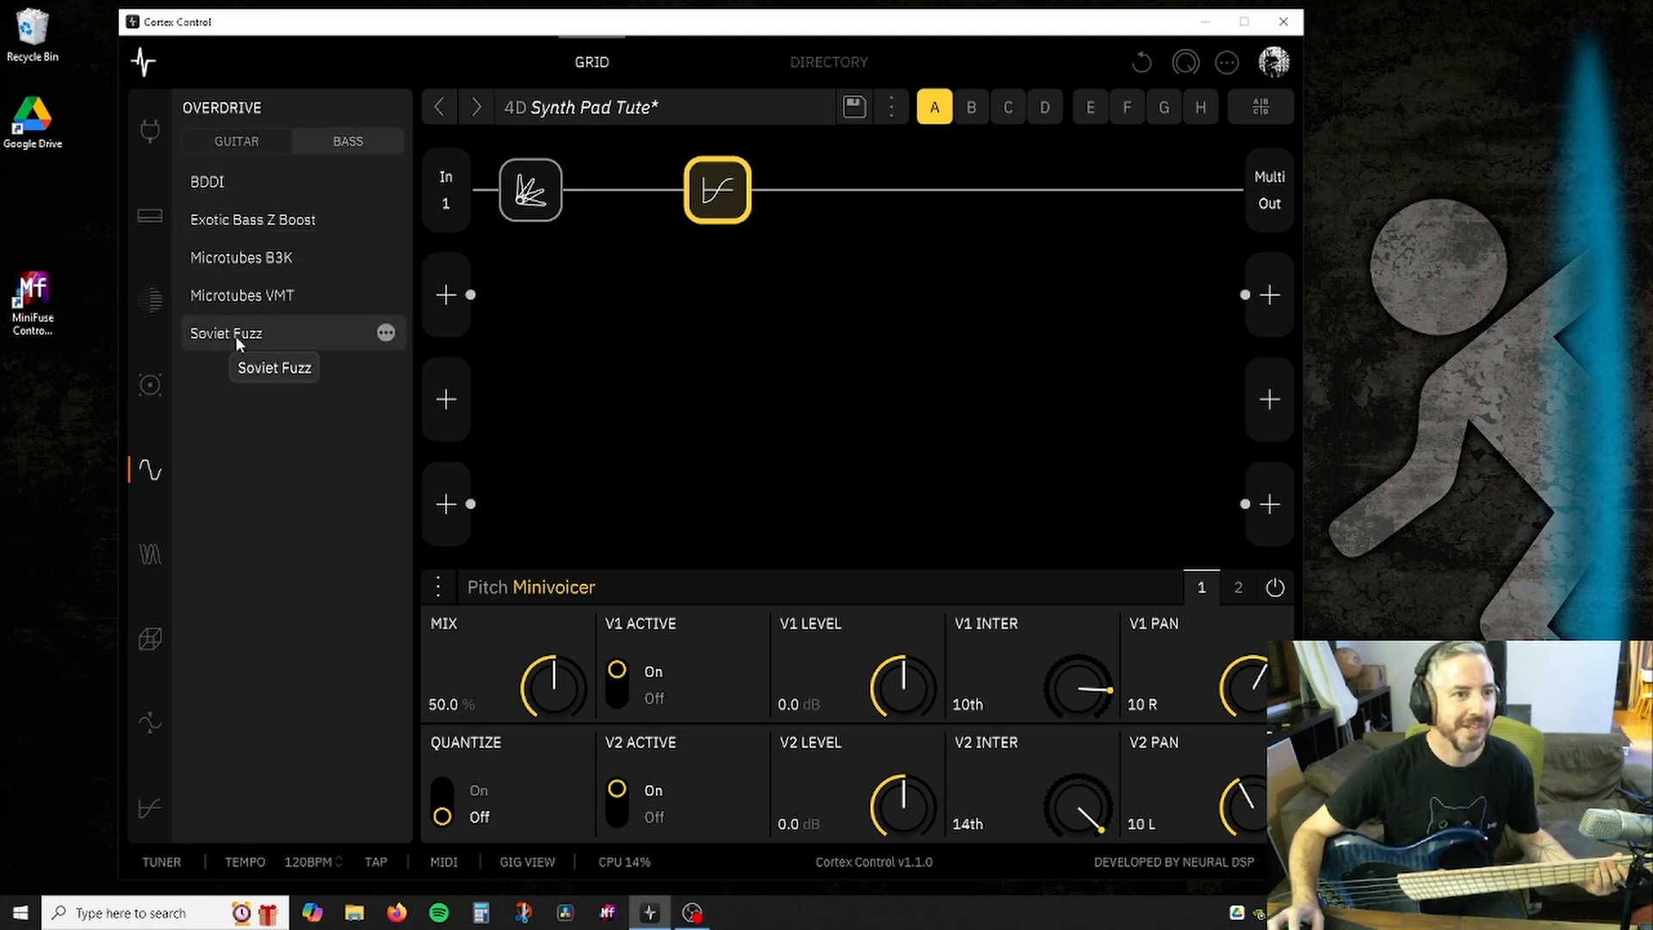
left_click_drag(230, 333, 626, 191)
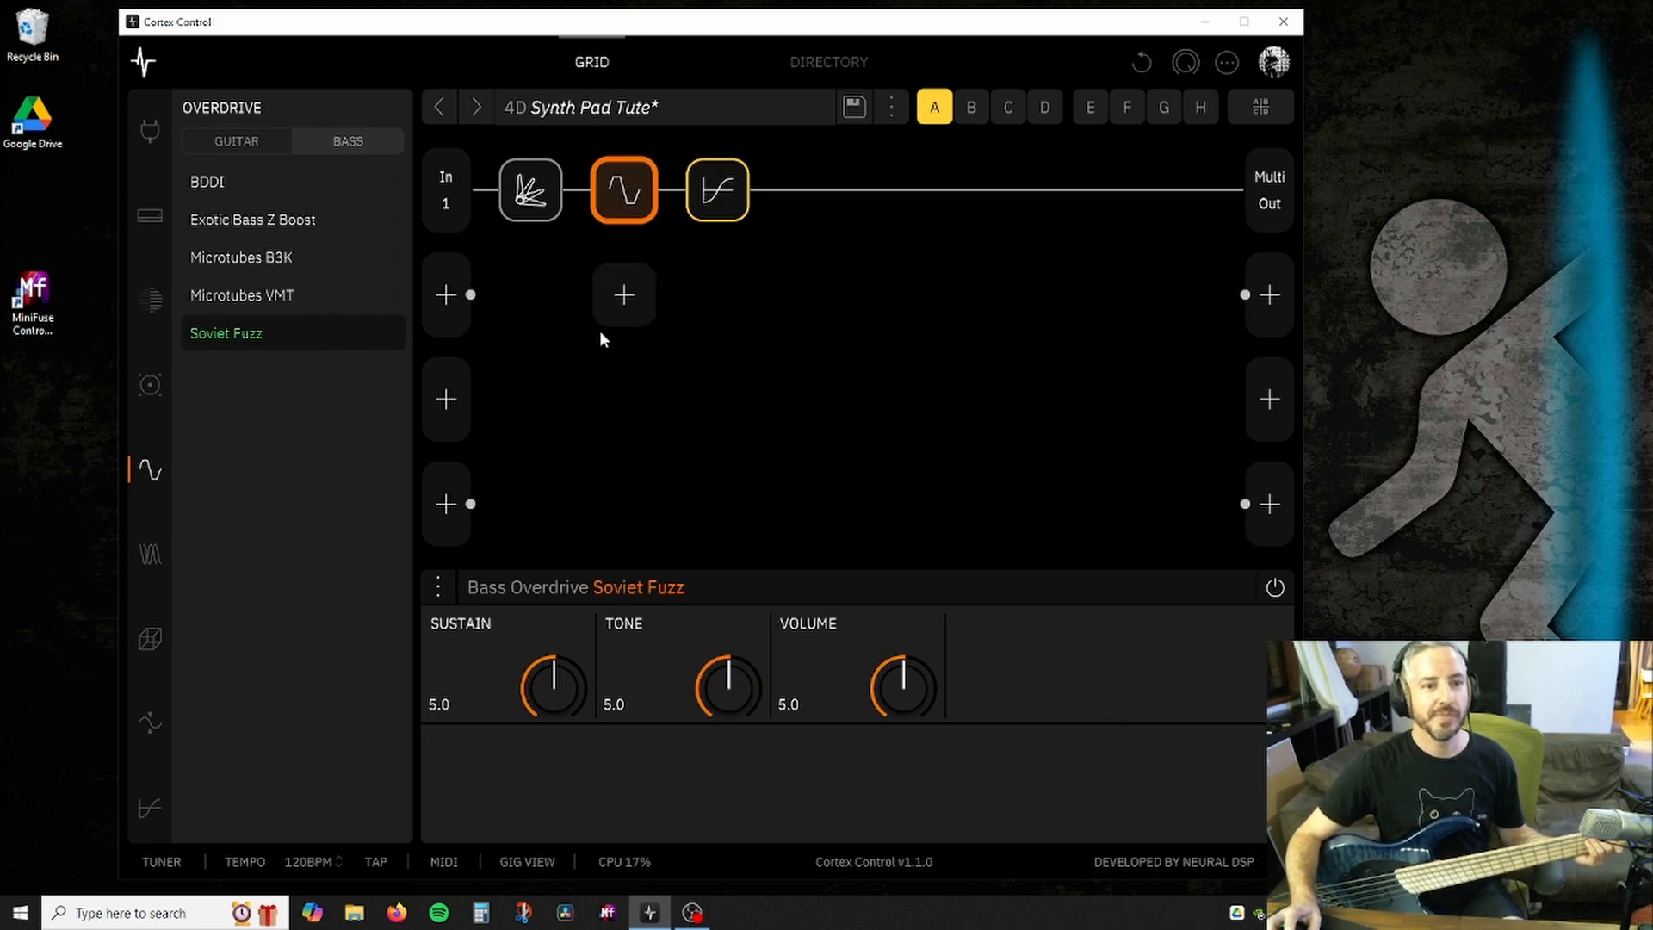
Set the Soviet Fuzz's sustain to 7.7, tone to 7.5 and volume to 7.1.
left_click_drag(563, 692, 569, 642)
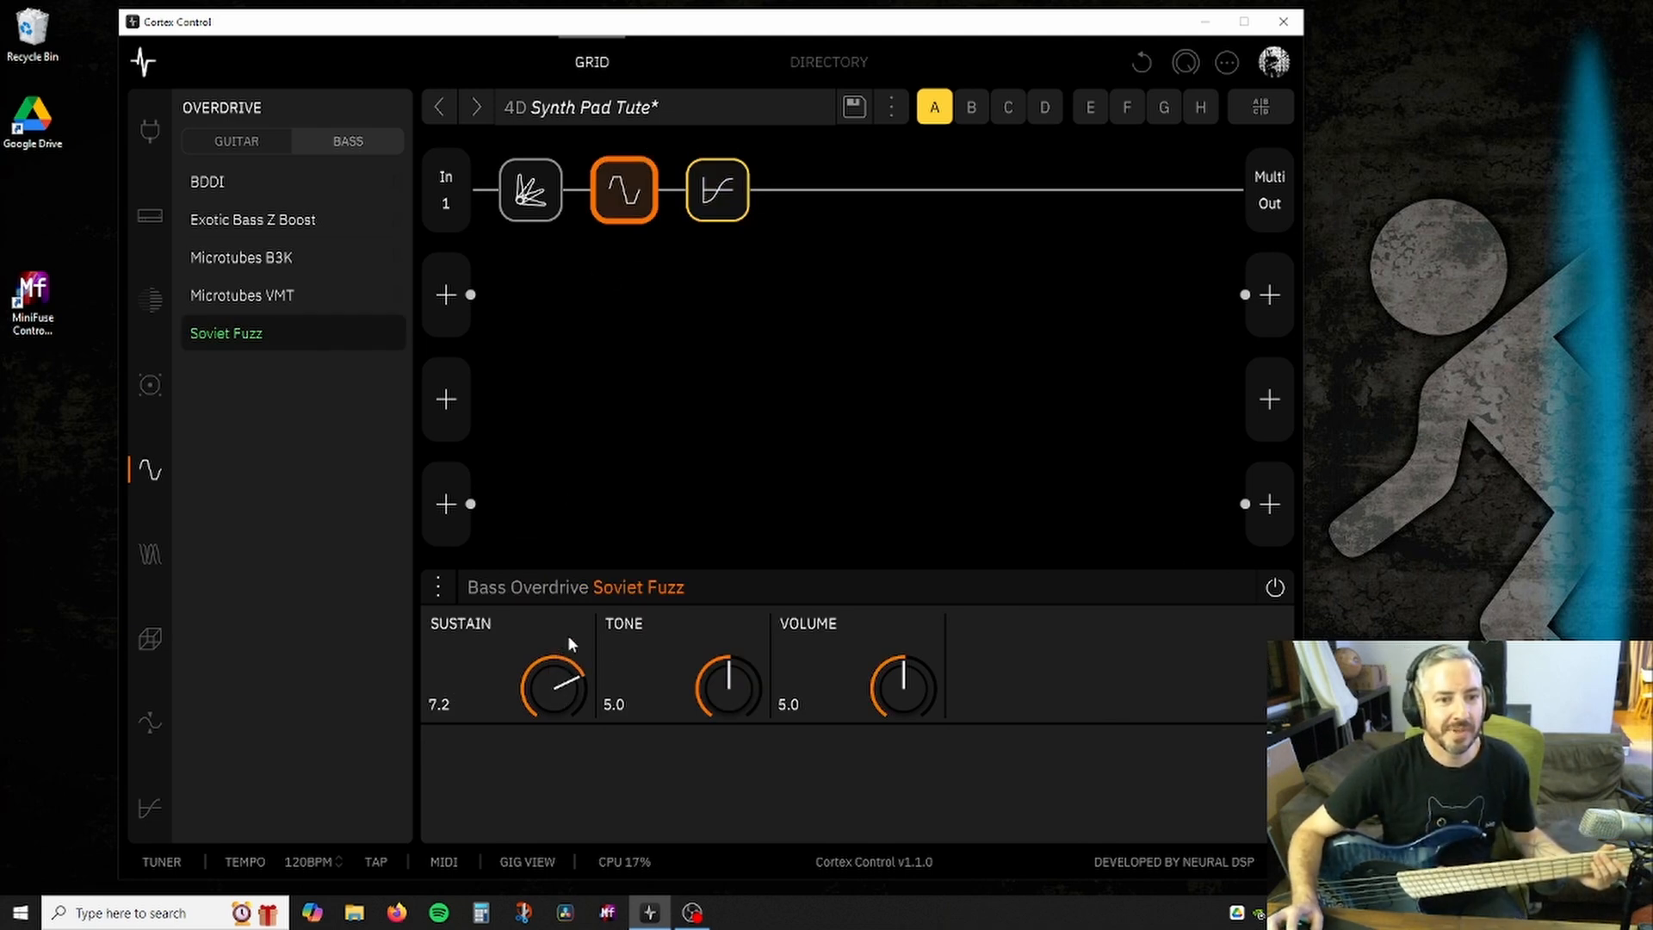
left_click_drag(716, 684, 724, 647)
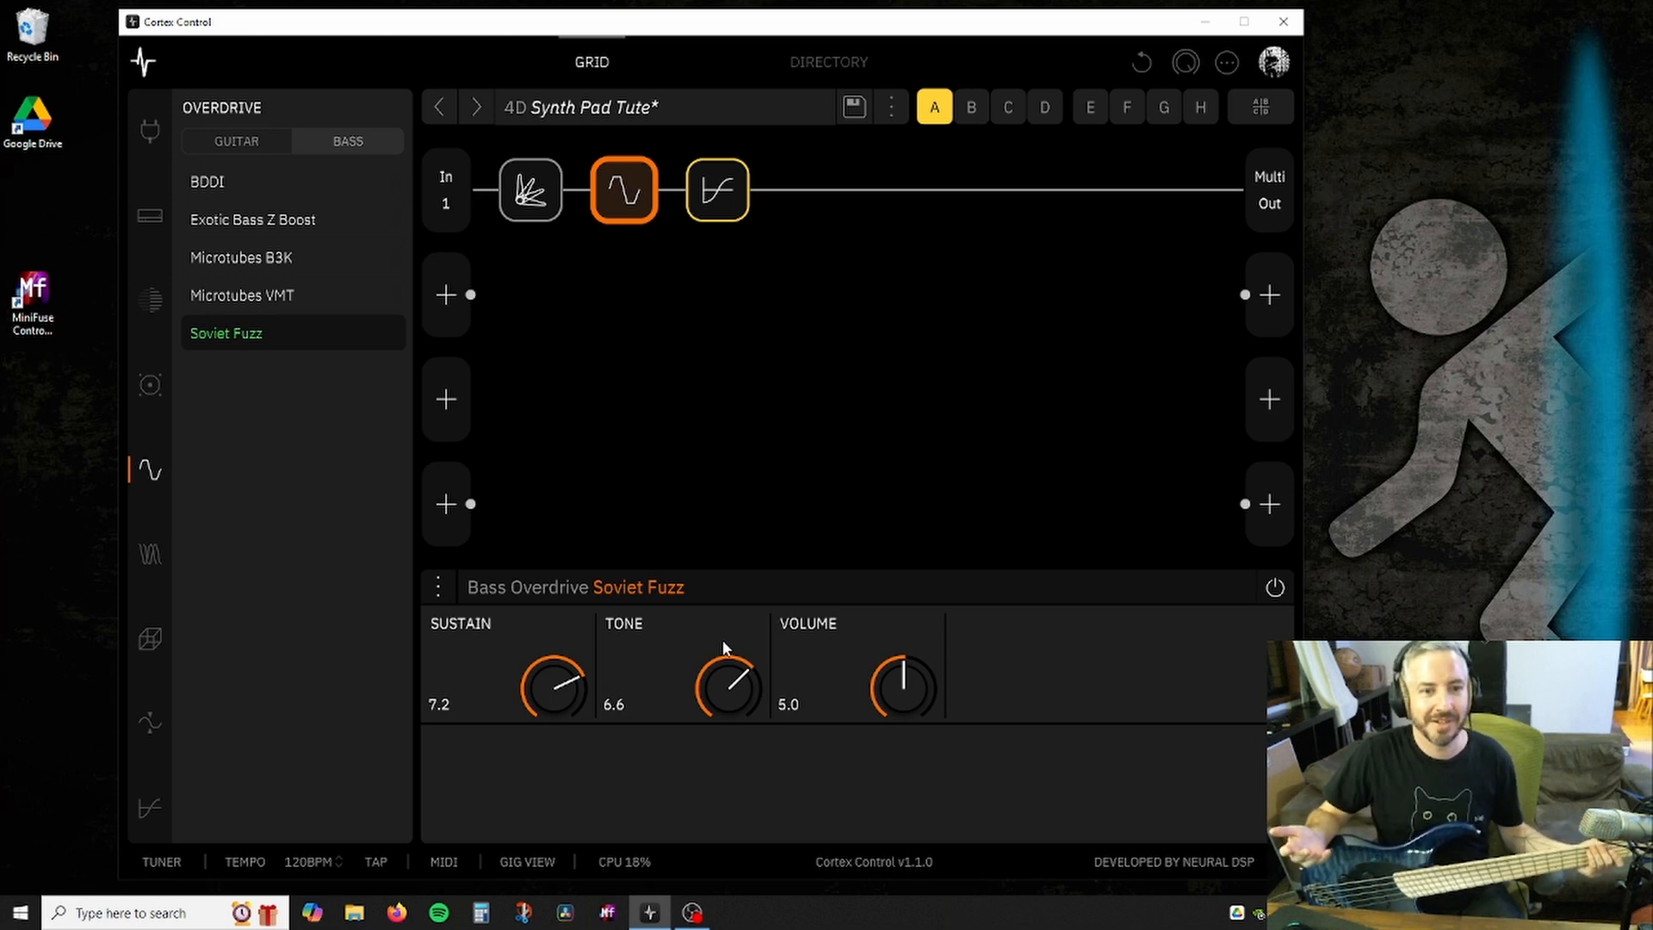
left_click_drag(900, 686, 908, 649)
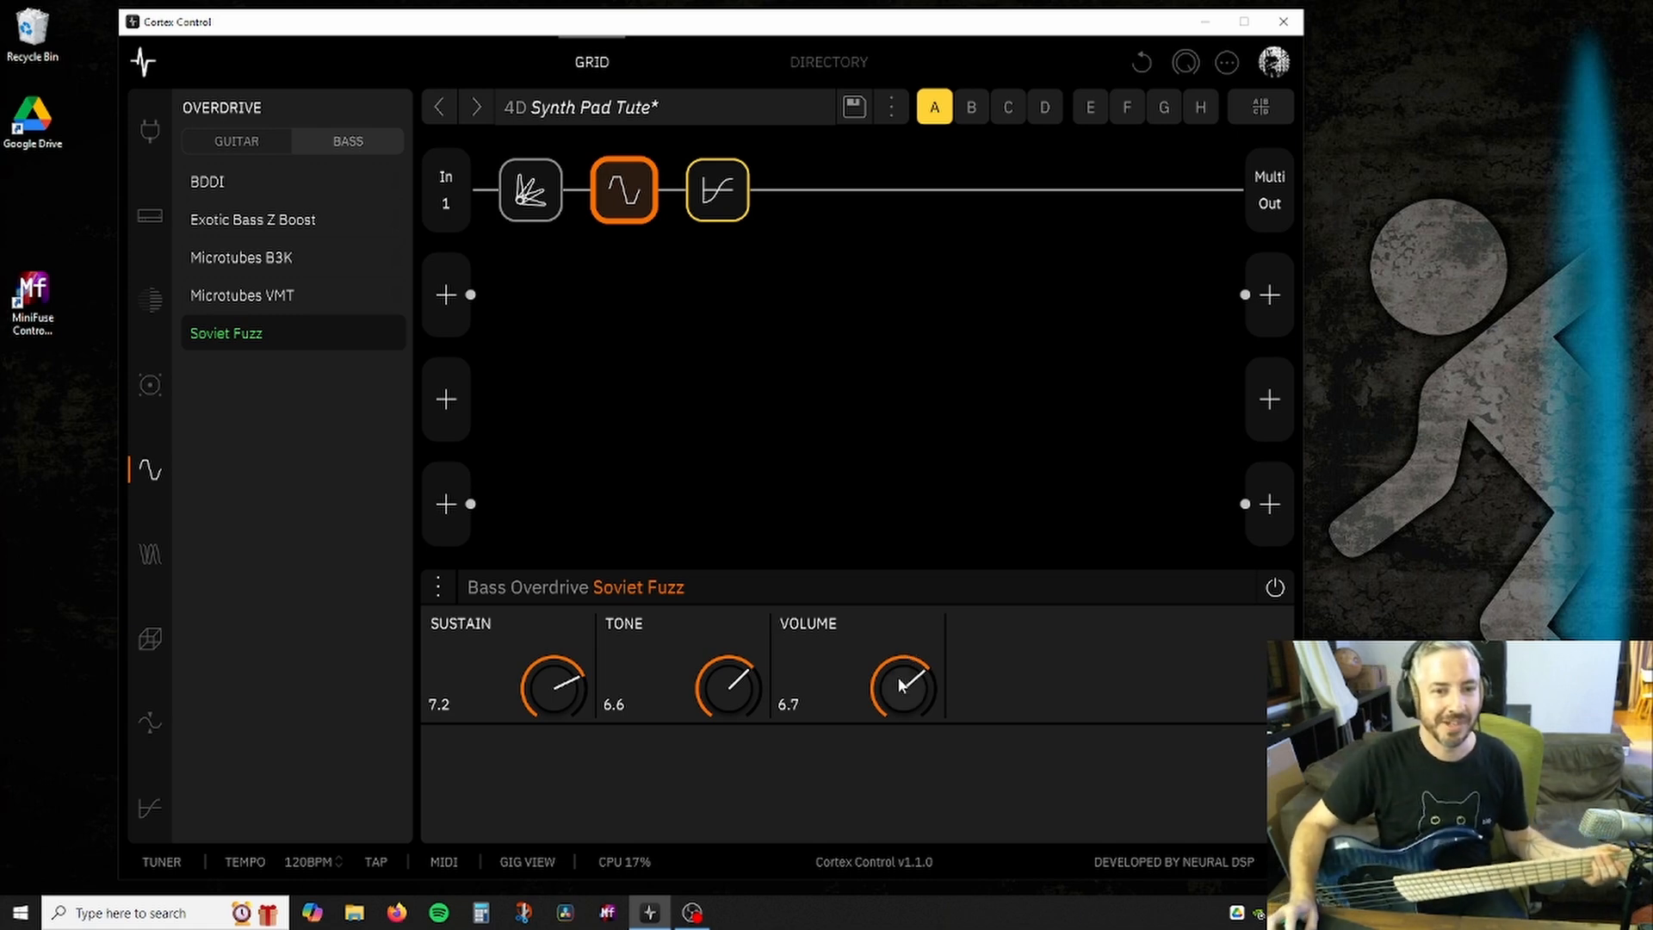
scroll(899, 676, "up", 4)
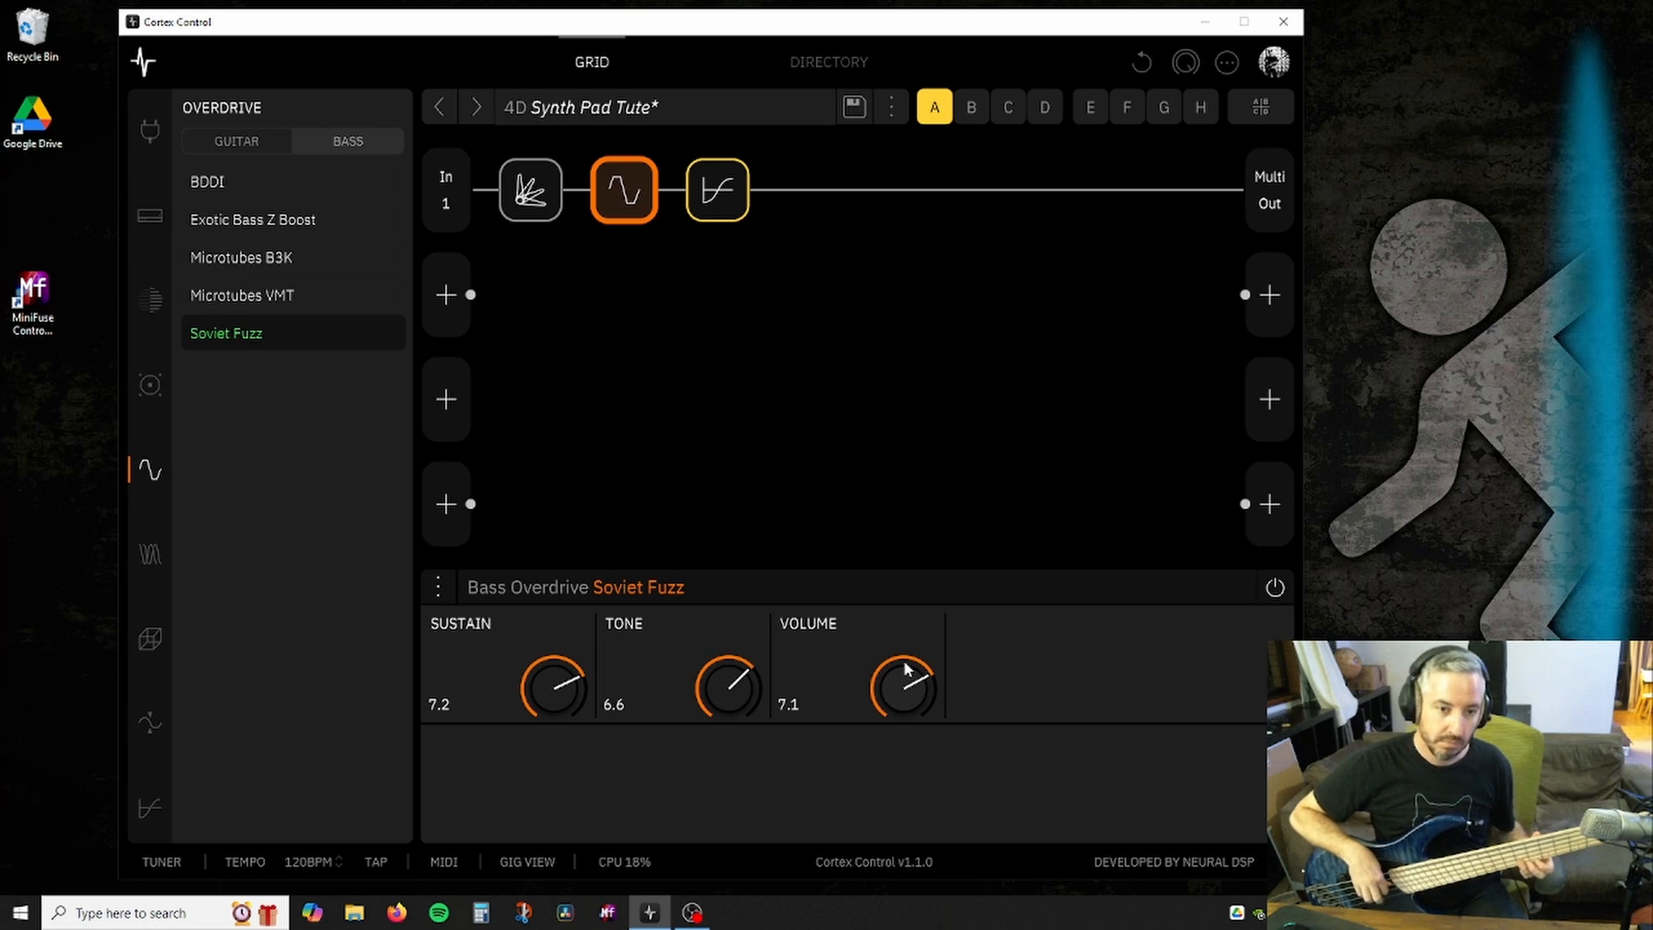
scroll(551, 668, "up", 3)
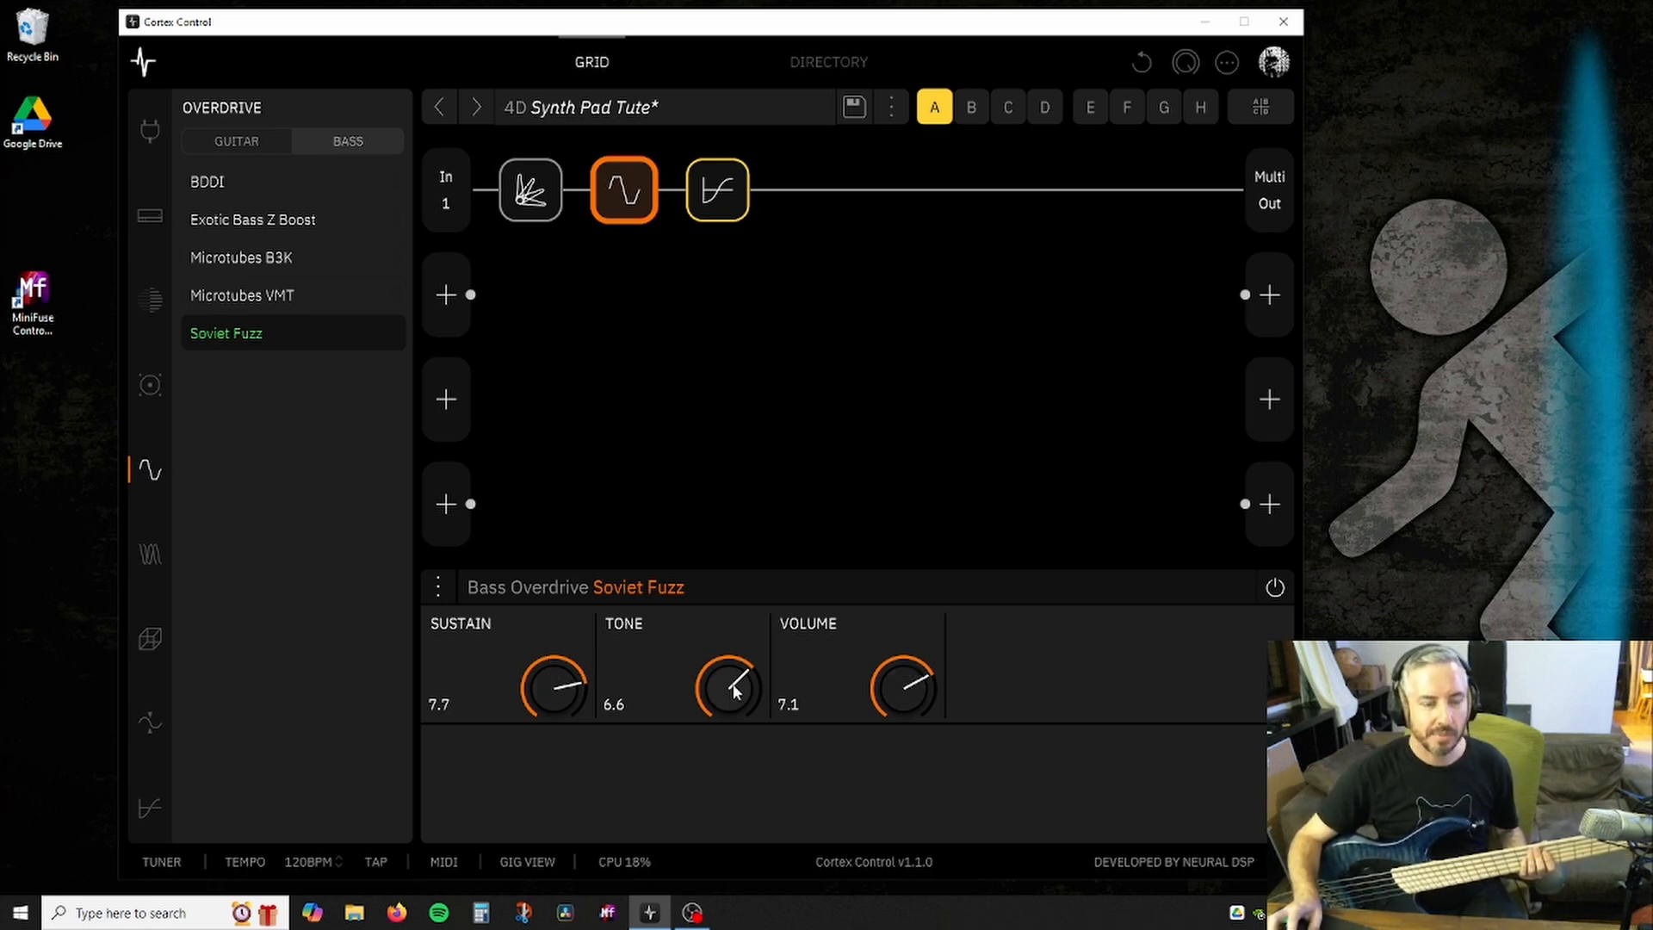
scroll(736, 667, "up", 9)
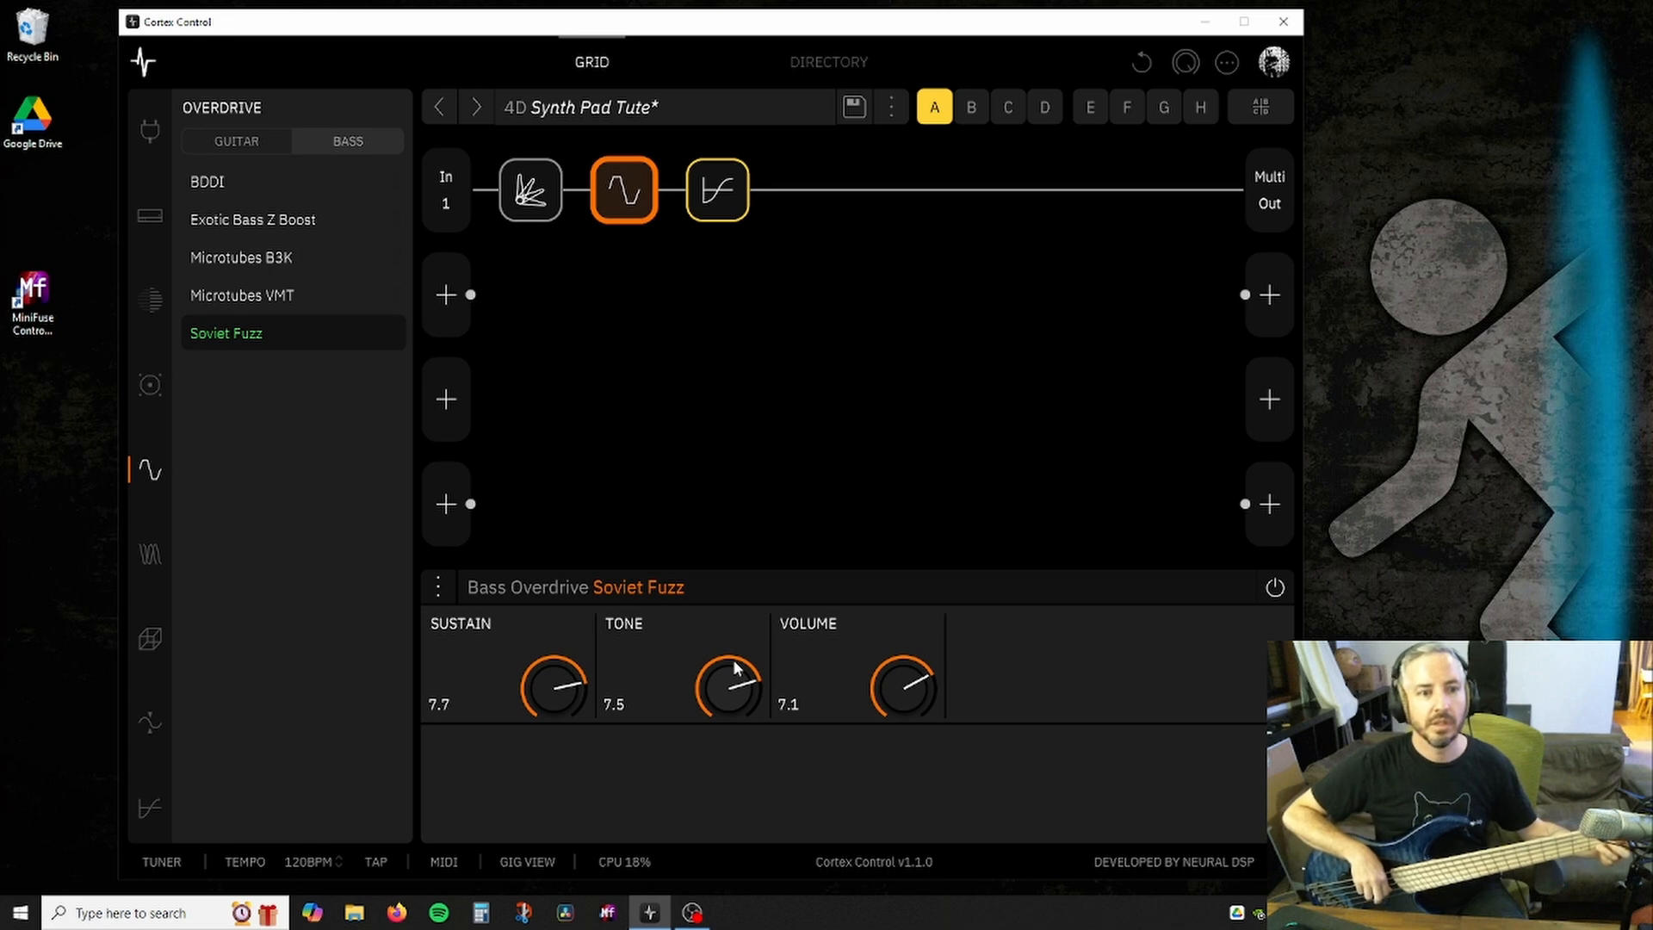
Add a Low-High Cut equalizer block directly after the Minivoicer in the top row.
mouse_move(824, 238)
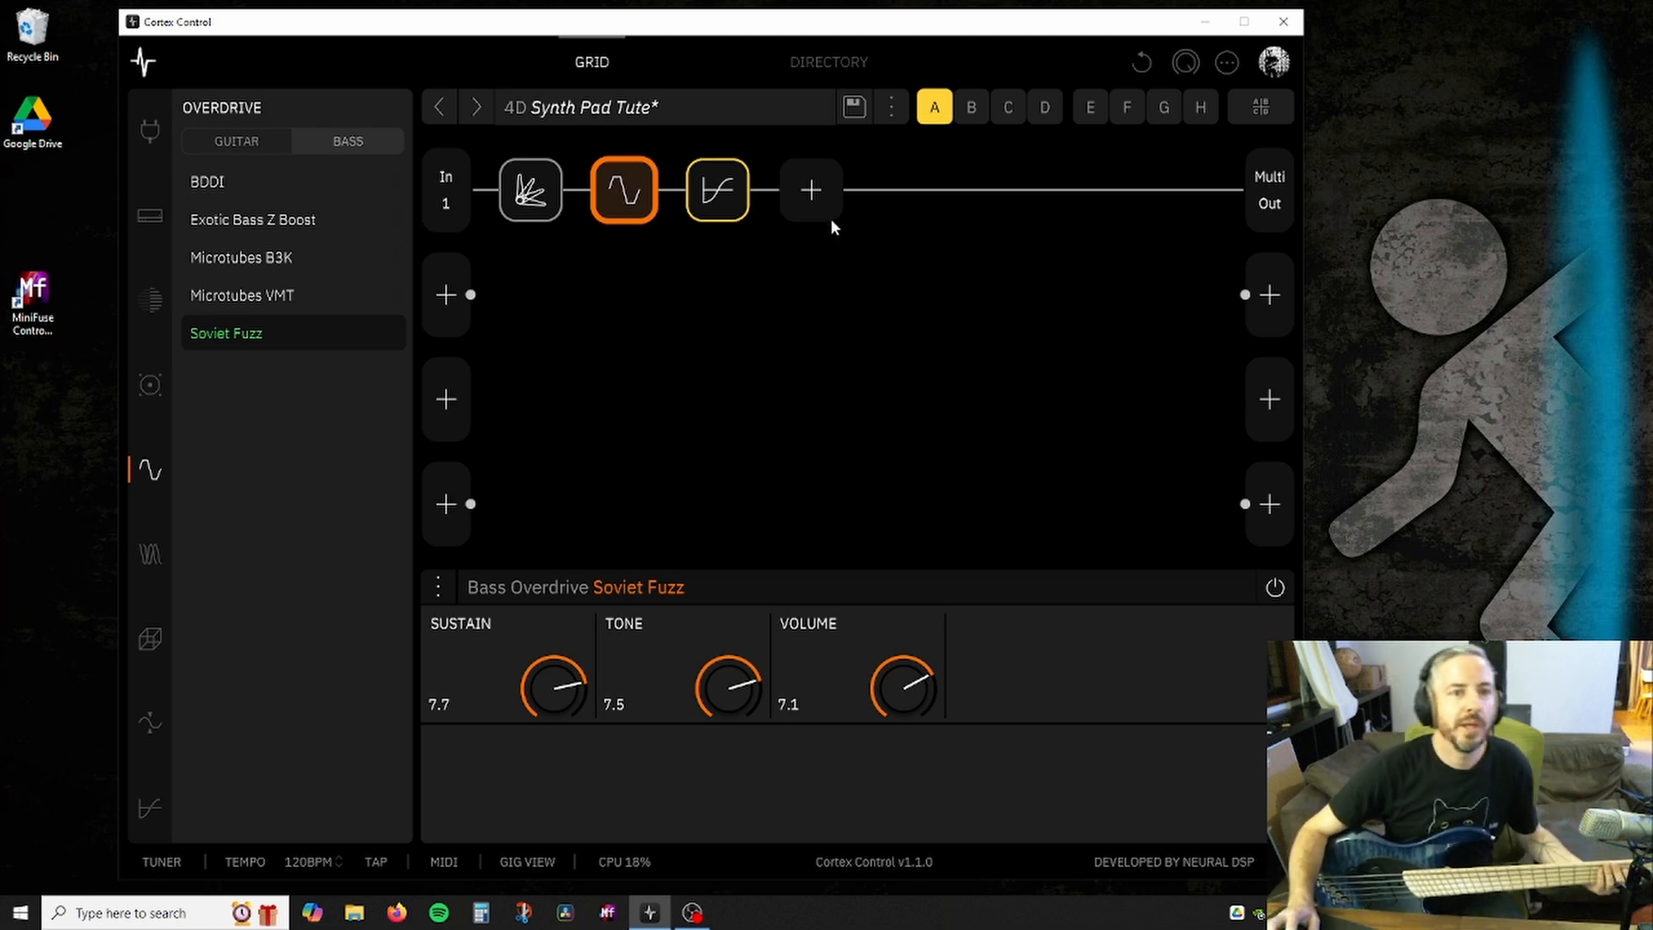
left_click(817, 193)
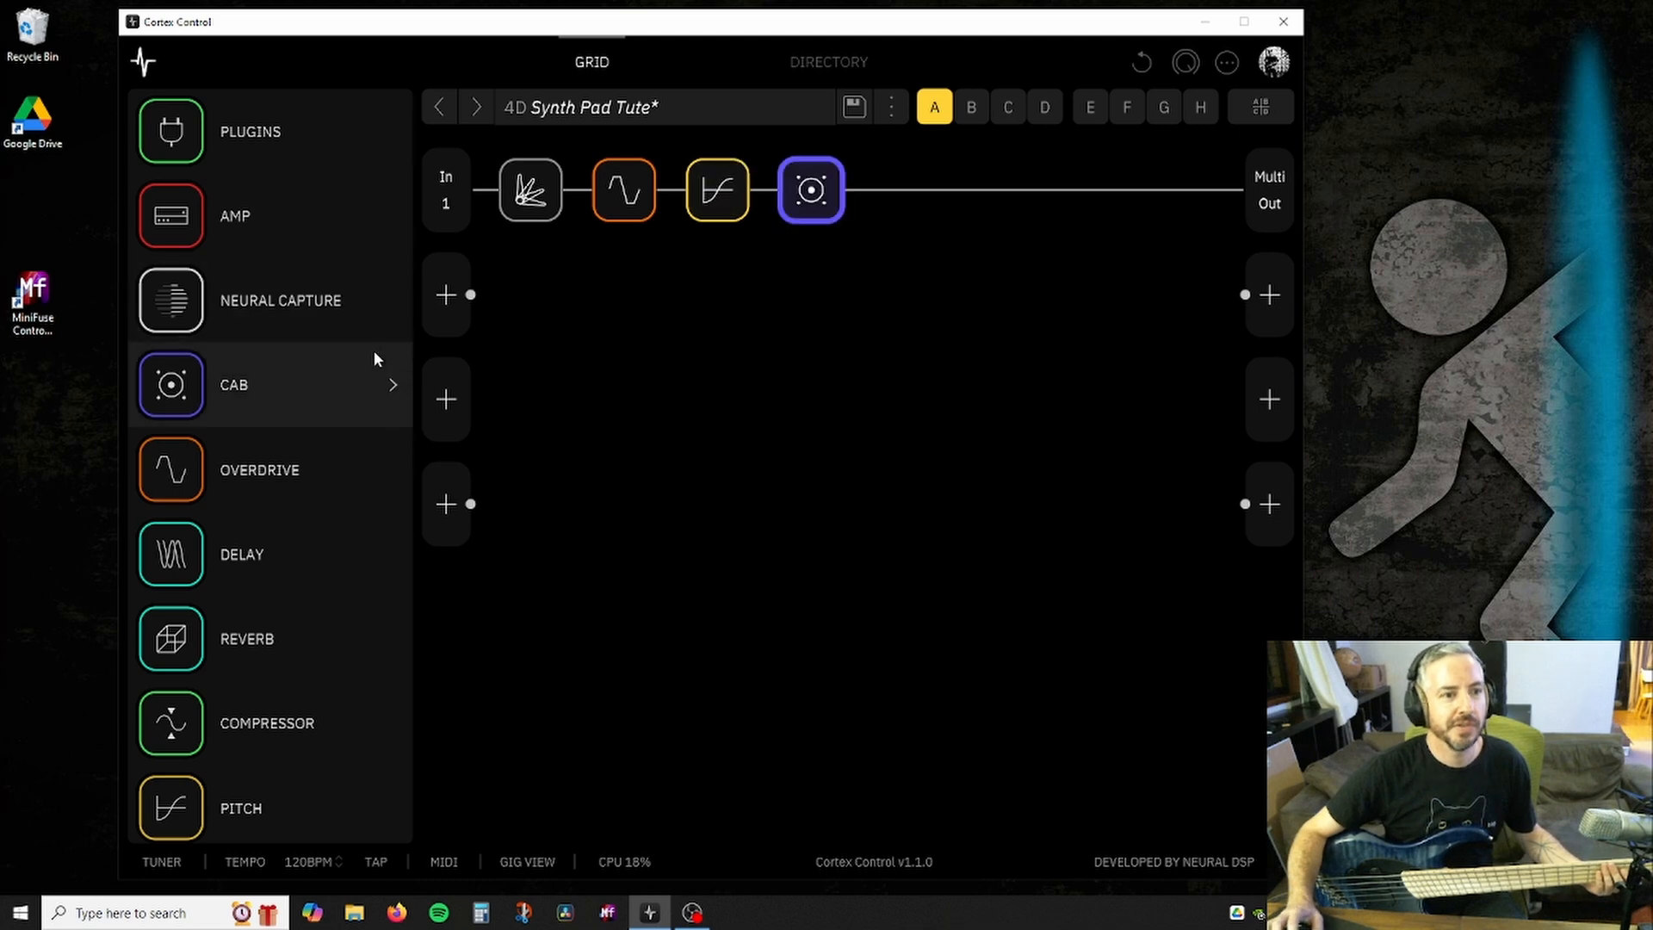
scroll(297, 524, "down", 5)
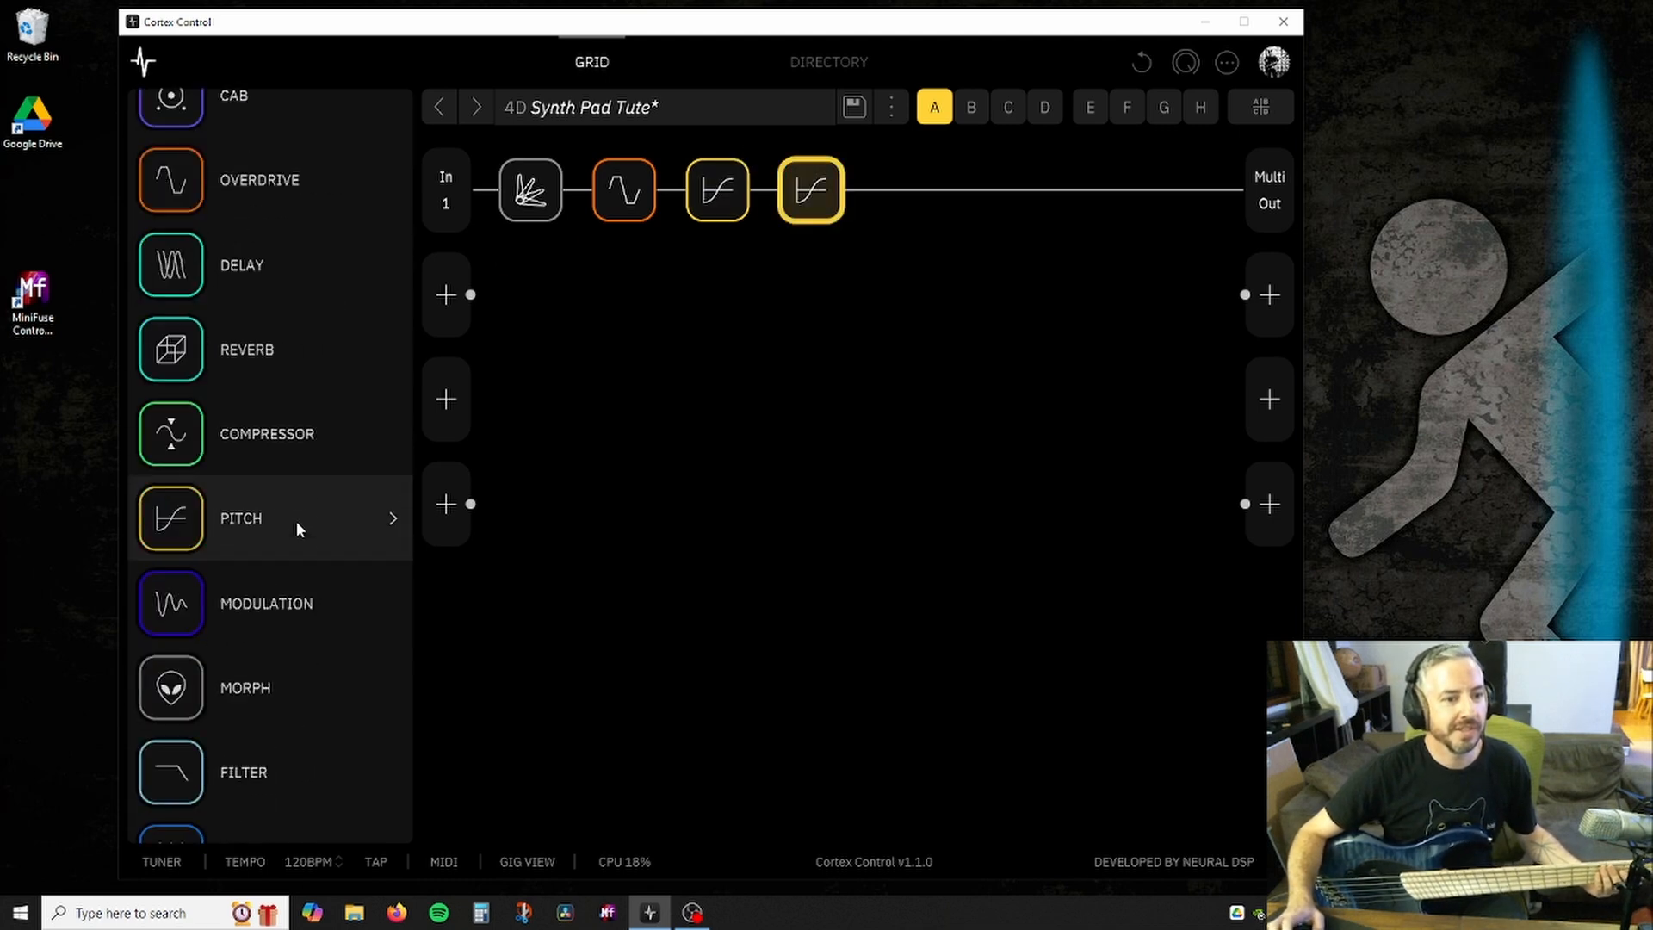
left_click(258, 645)
left_click(149, 740)
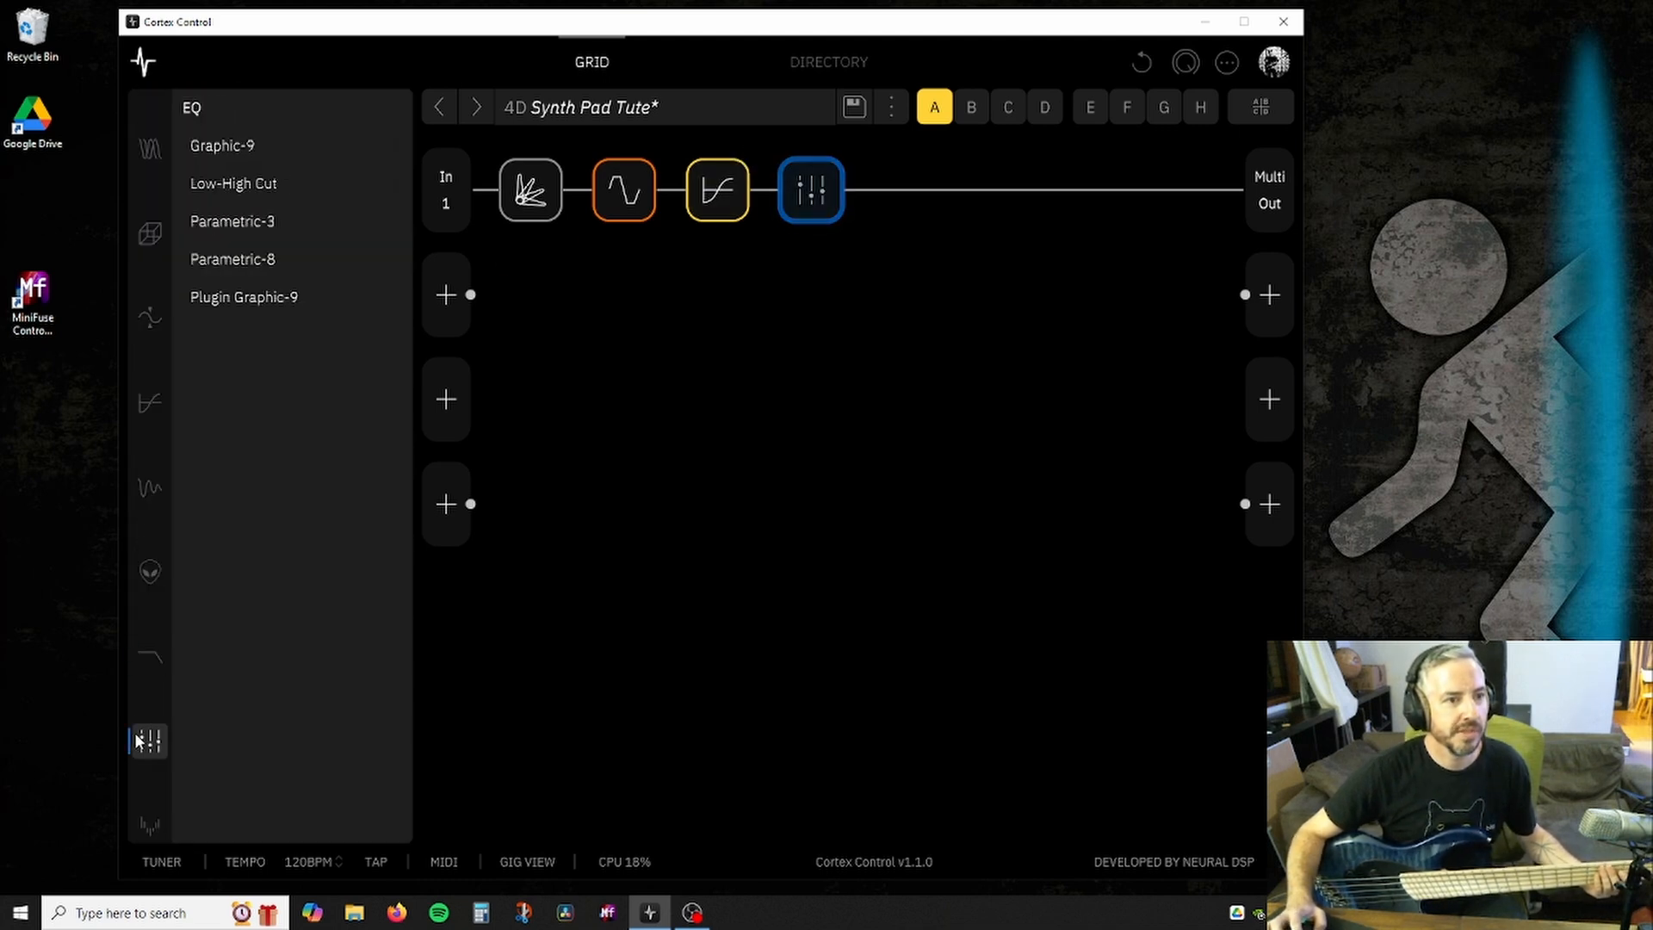
left_click_drag(245, 183, 811, 192)
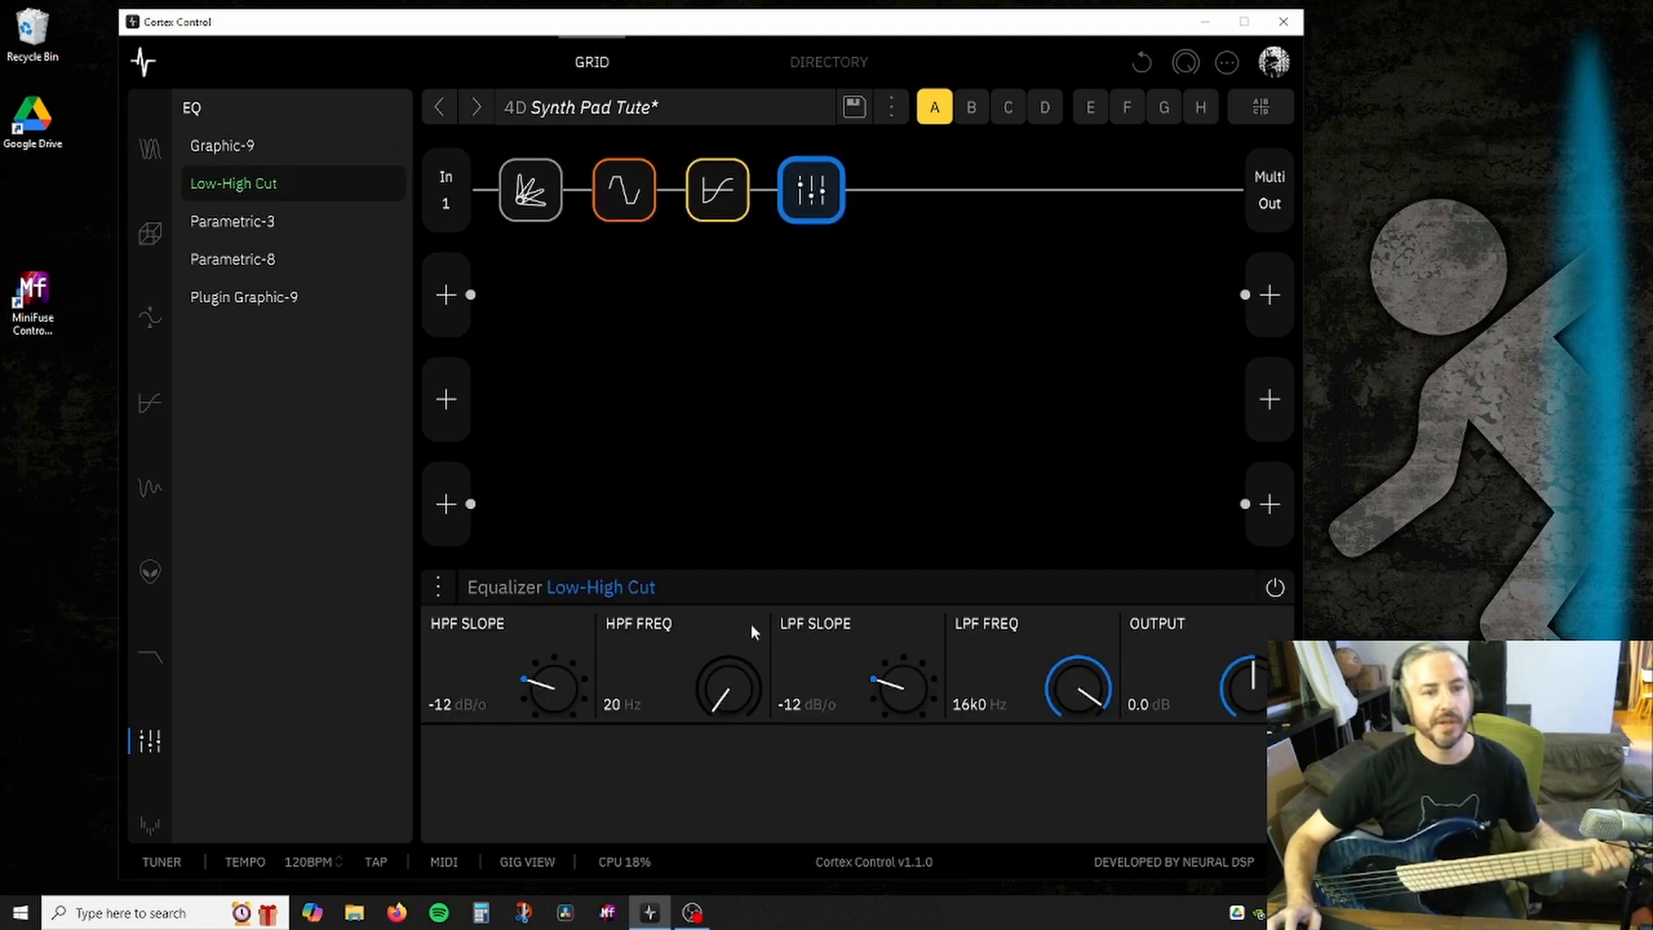
Set the Low-High Cut's high-pass slope to -18 dB/o and its high-pass frequency to 148 Hz.
left_click_drag(733, 673, 551, 682)
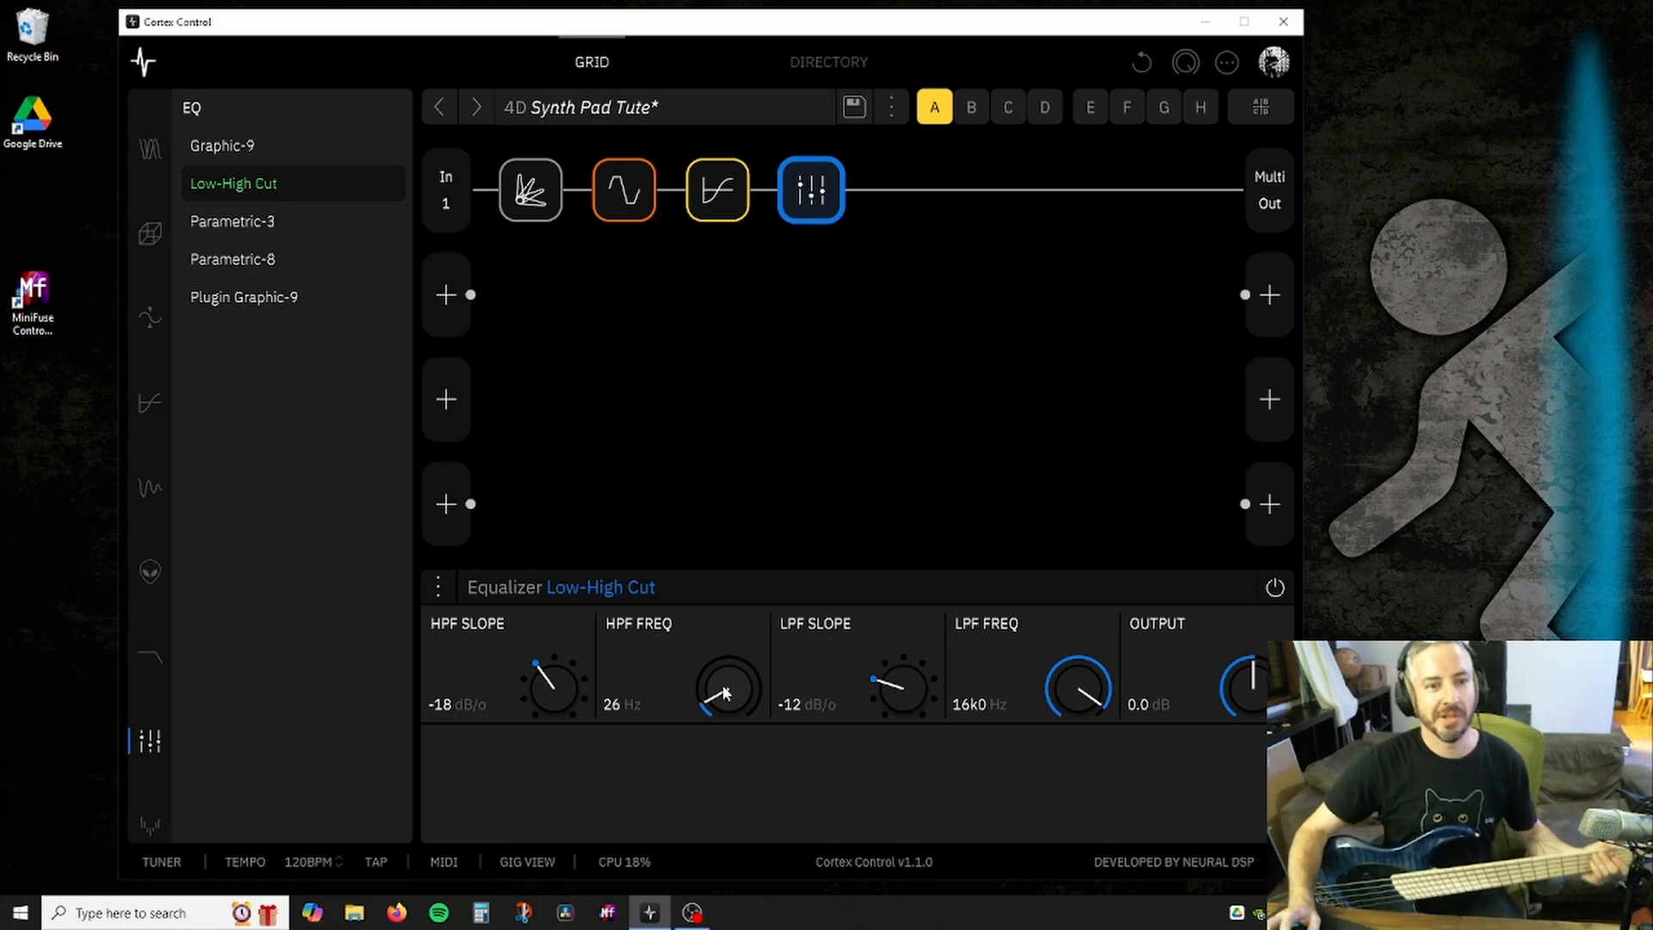
left_click_drag(682, 663, 747, 675)
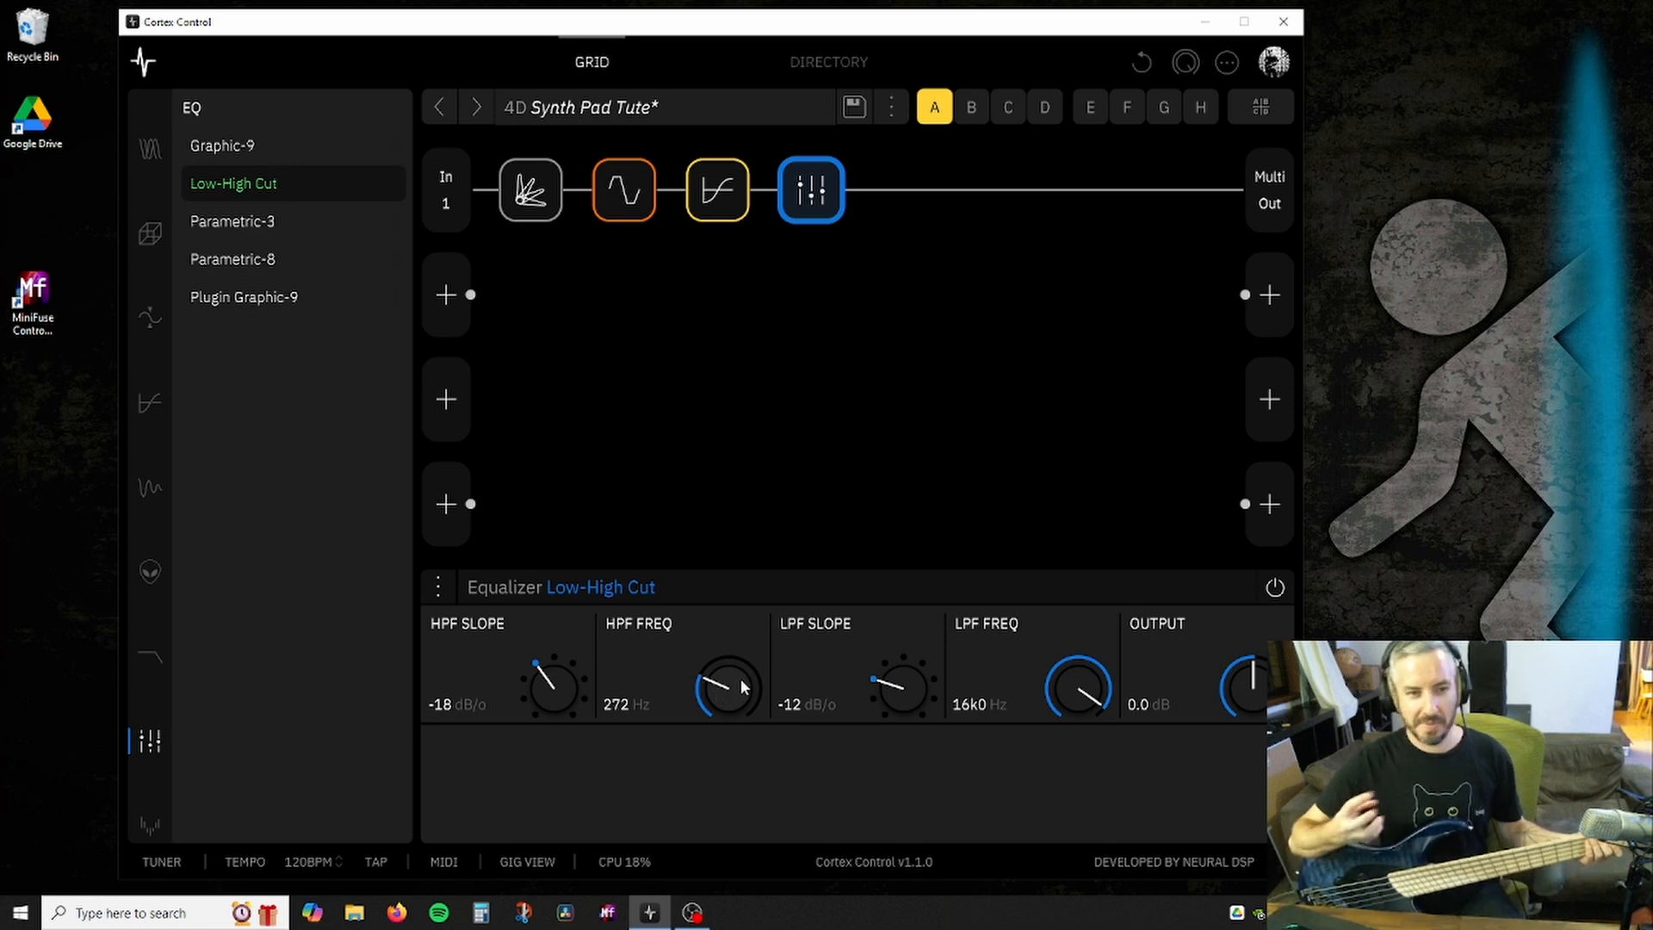
left_click_drag(744, 686, 731, 699)
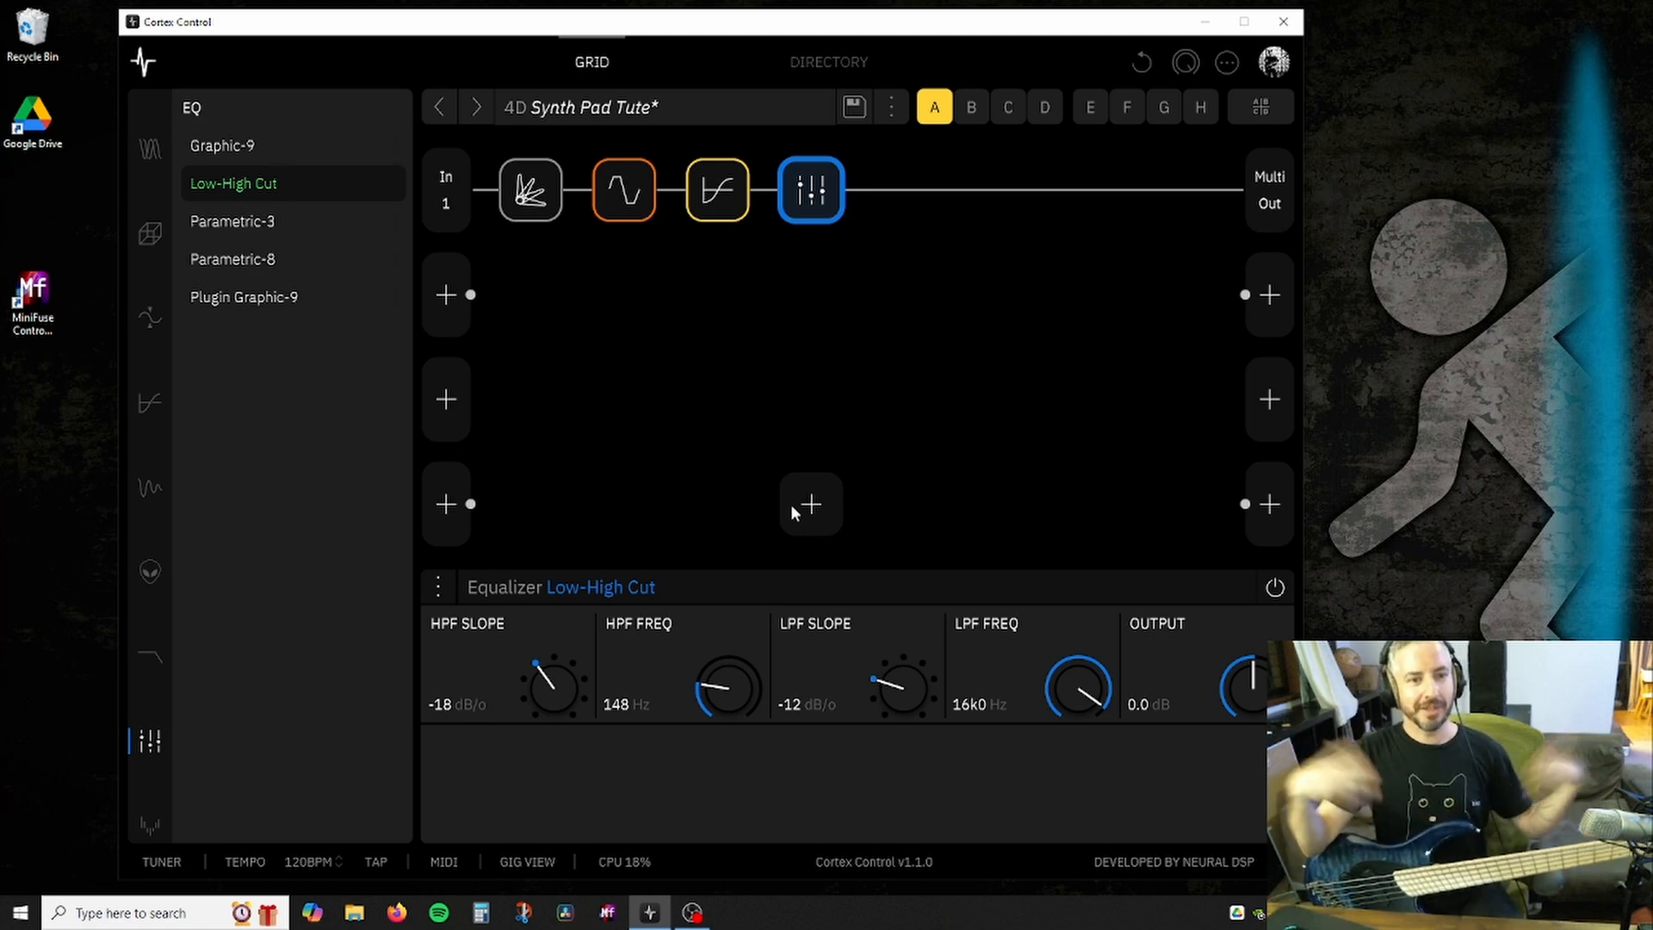
mouse_move(781, 198)
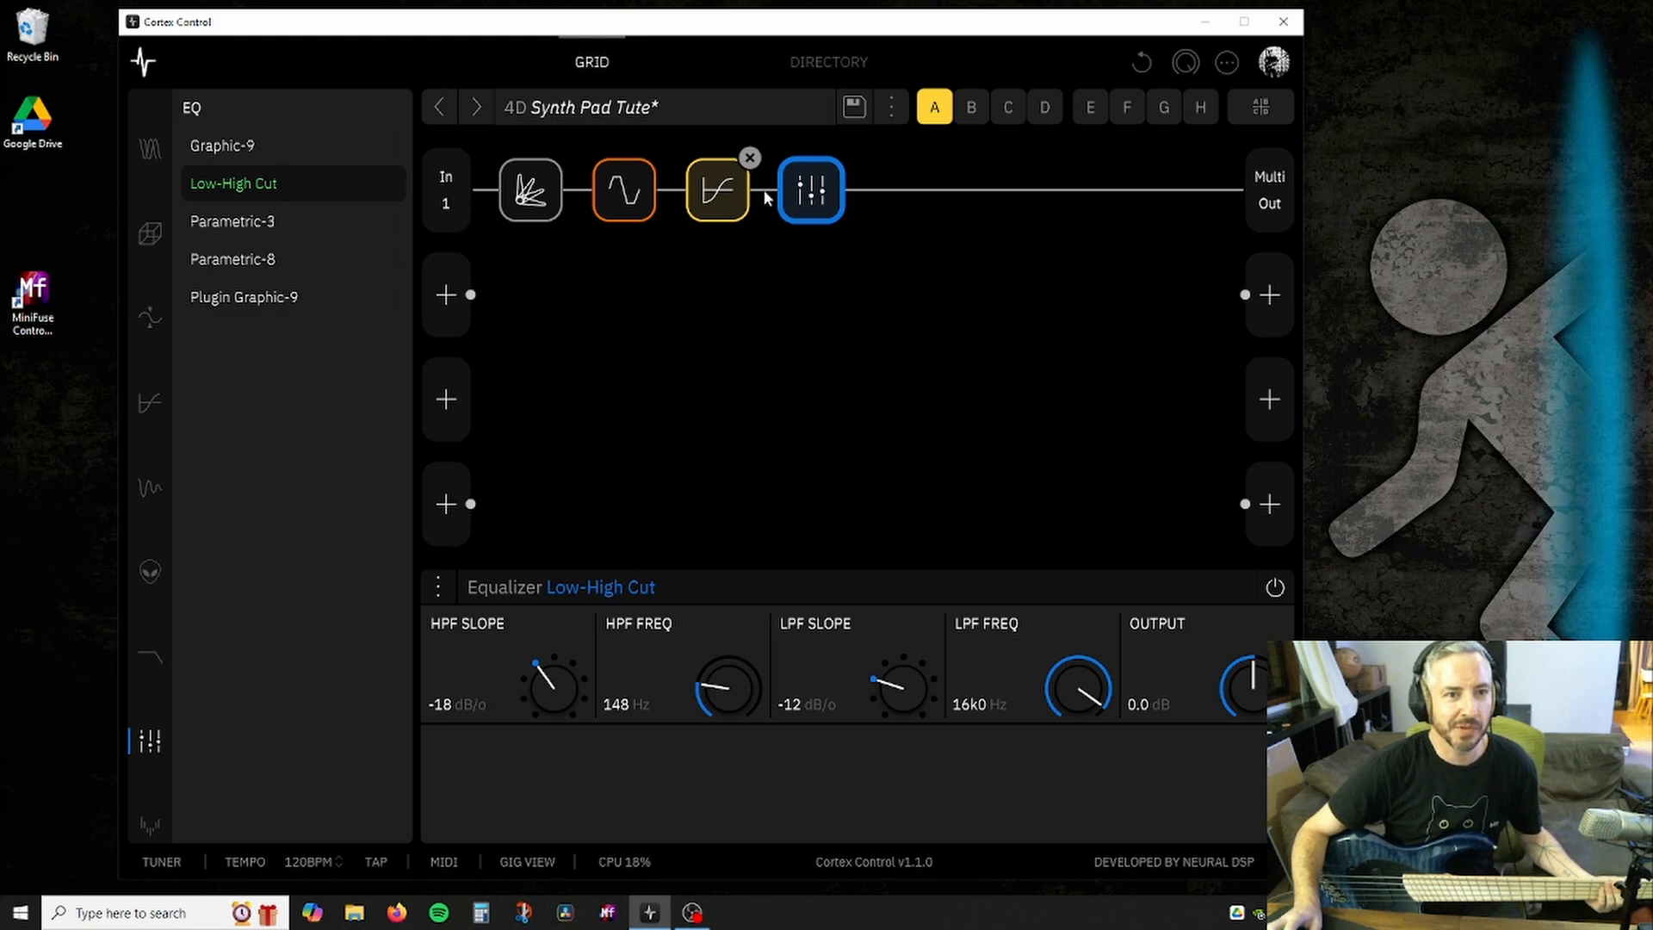
Split the signal between the Soviet Fuzz and Minivoicer into a parallel second-row path, and merge it back just before the Low-High Cut.
left_click(672, 192)
left_click_drag(672, 193, 484, 295)
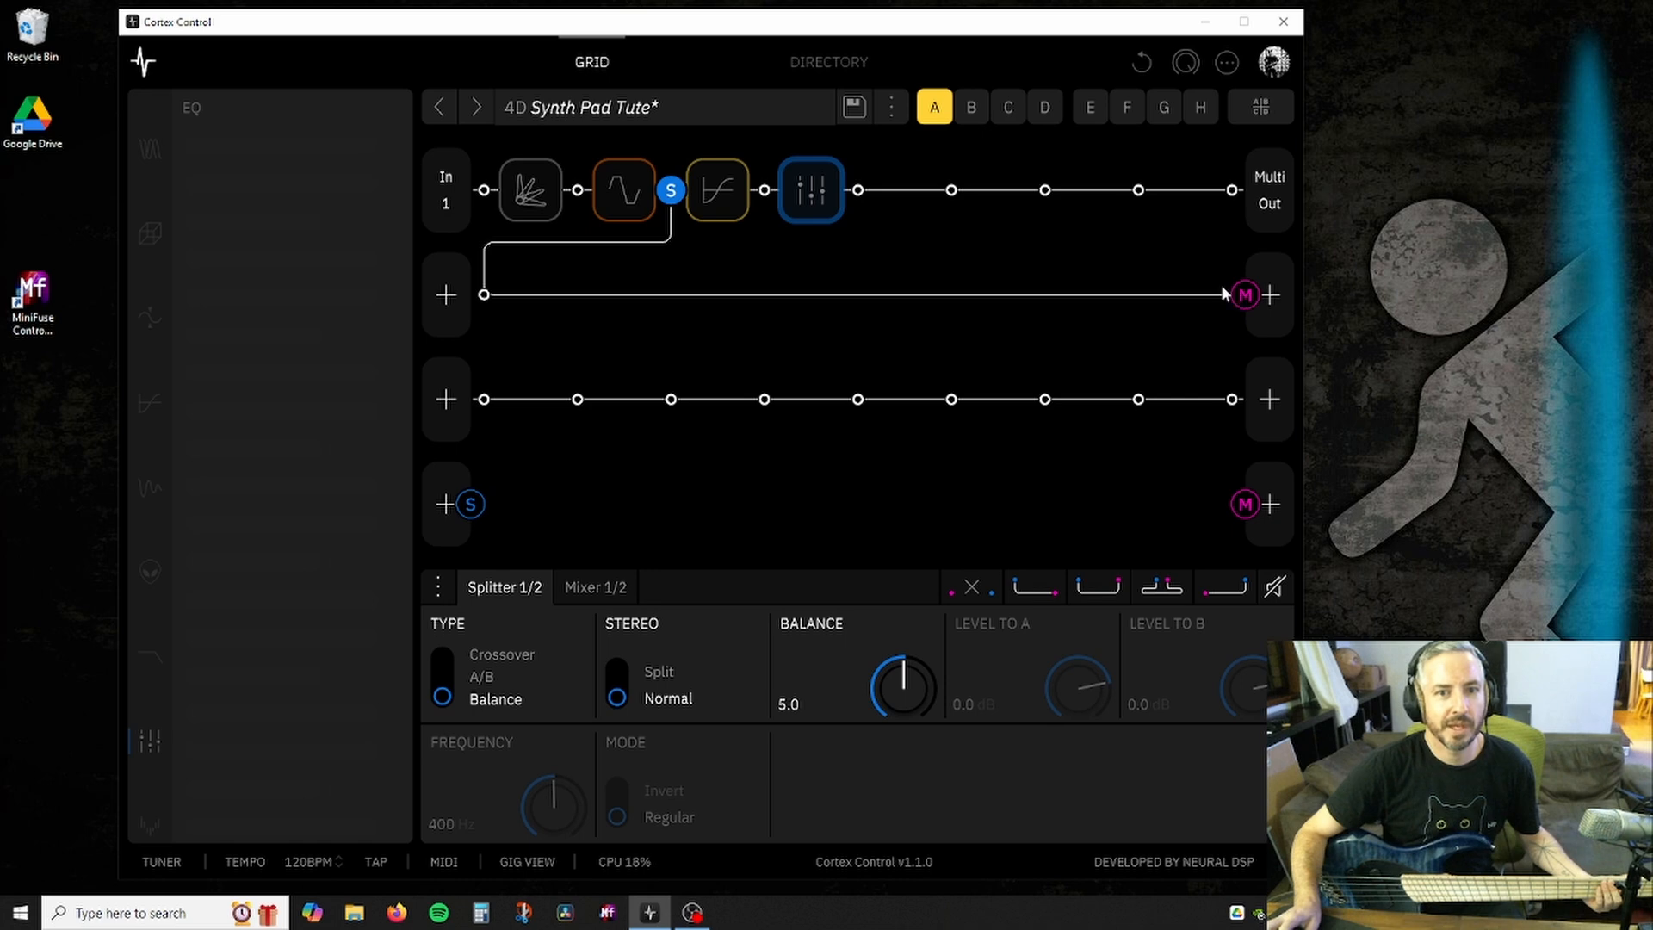
mouse_move(1221, 288)
left_mouse_down()
mouse_move(845, 245)
mouse_move(764, 194)
left_mouse_up()
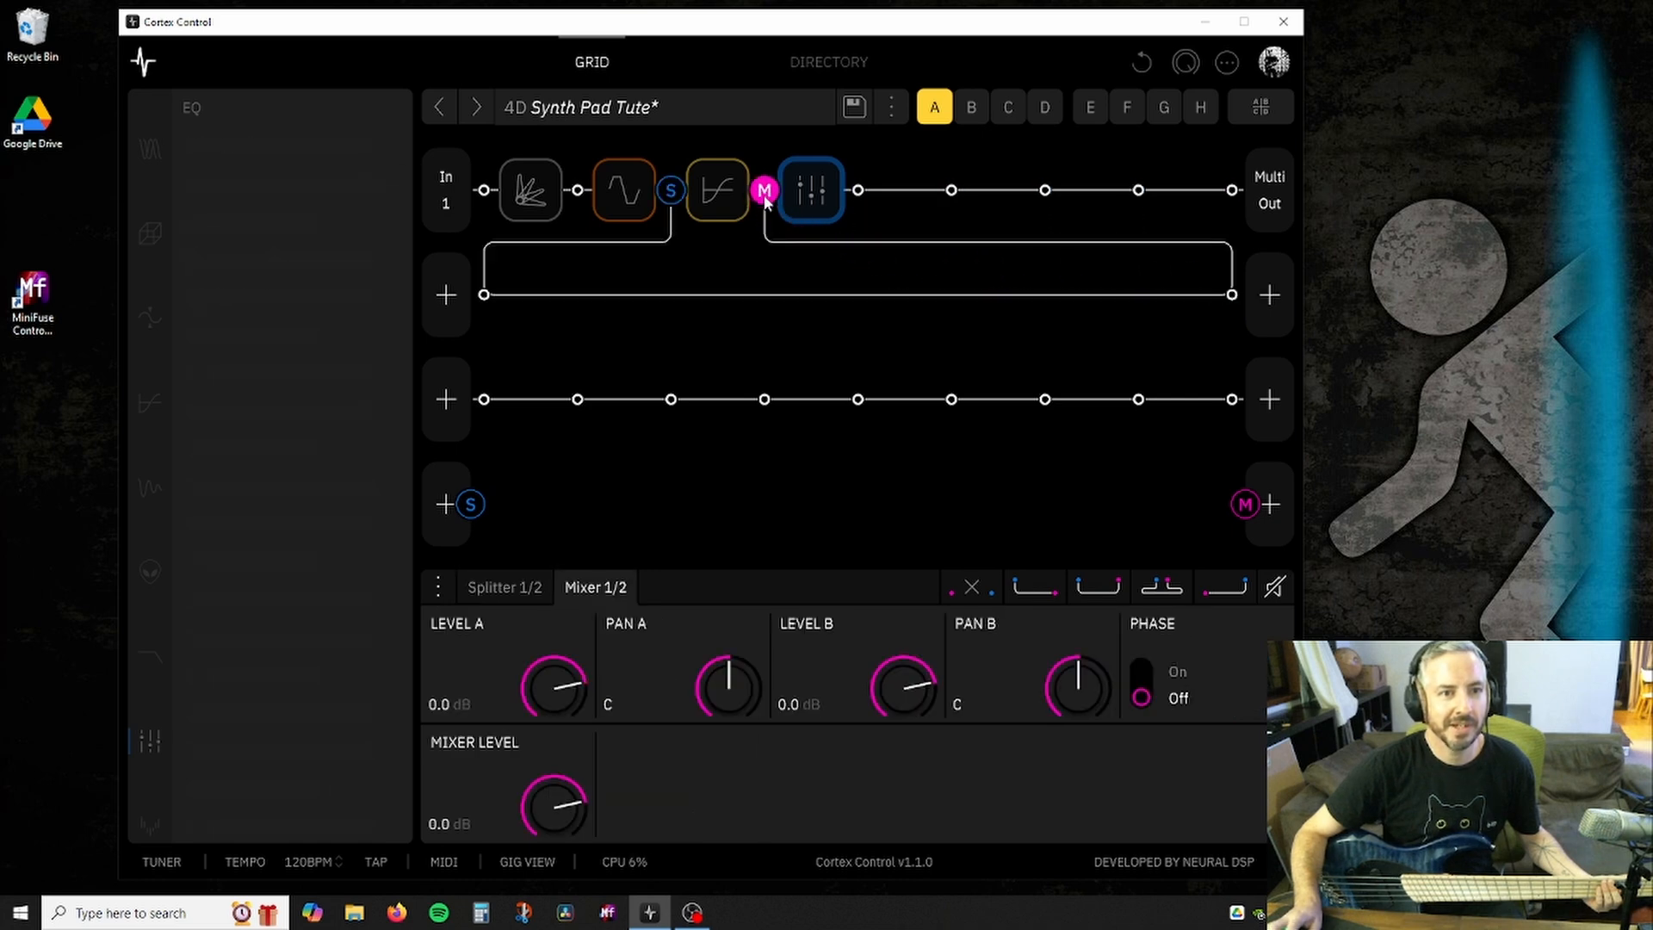
left_click(671, 191)
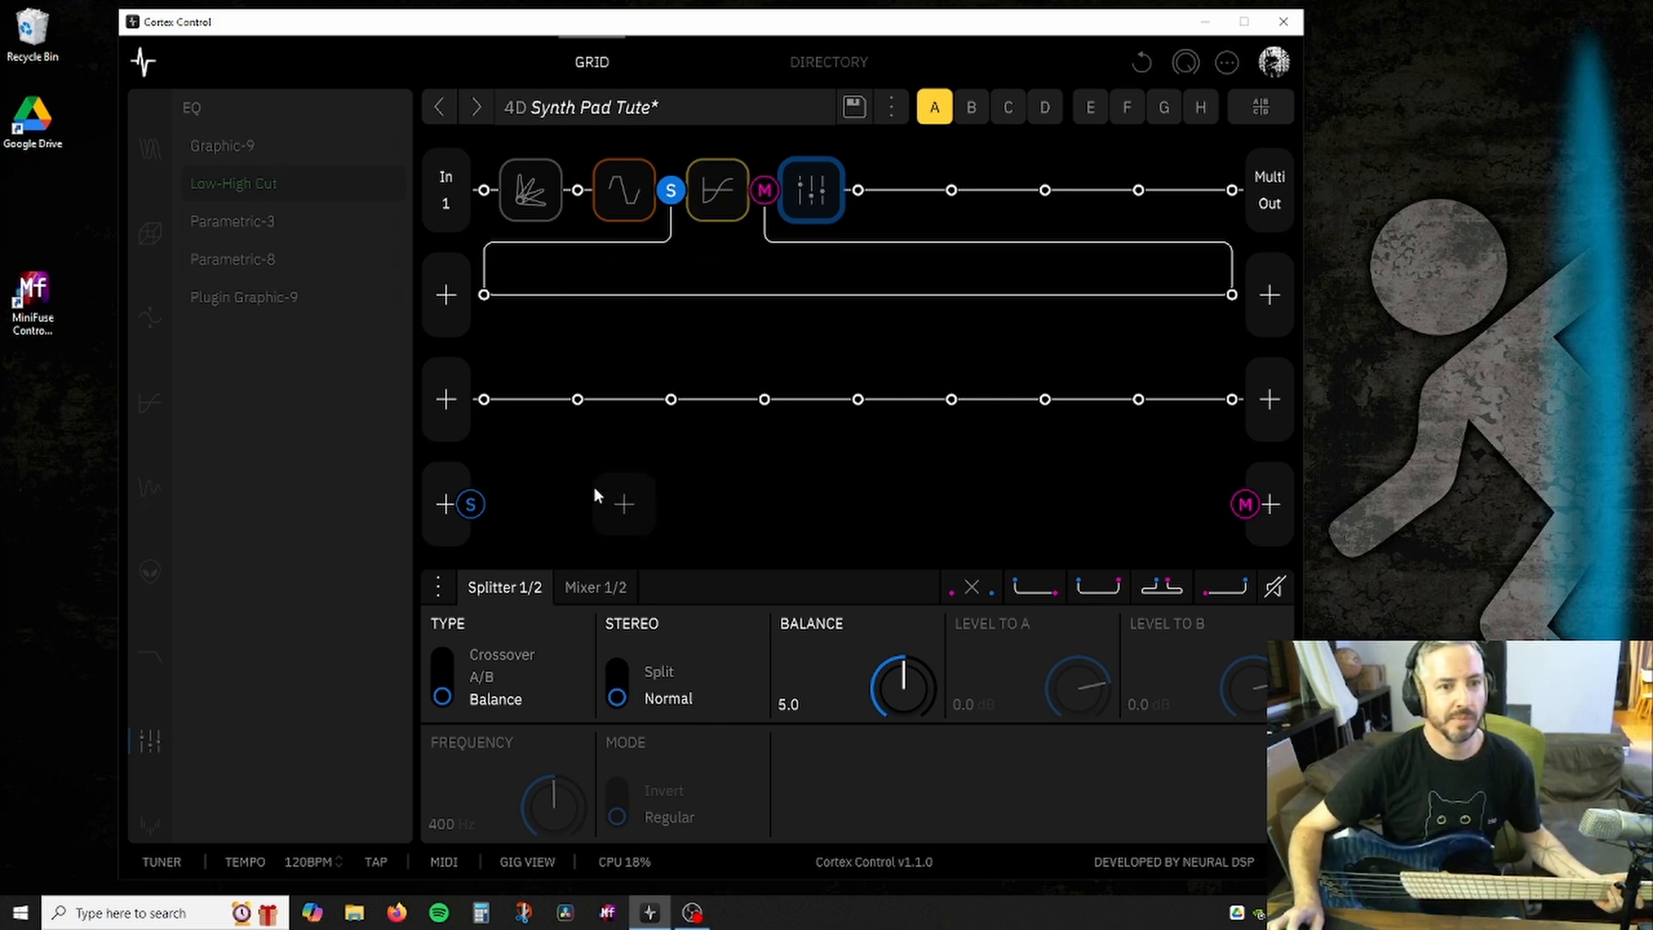
Add a second Minivoicer on the parallel path, directly below the first one, and select it.
left_click(146, 402)
left_click_drag(230, 147, 702, 256)
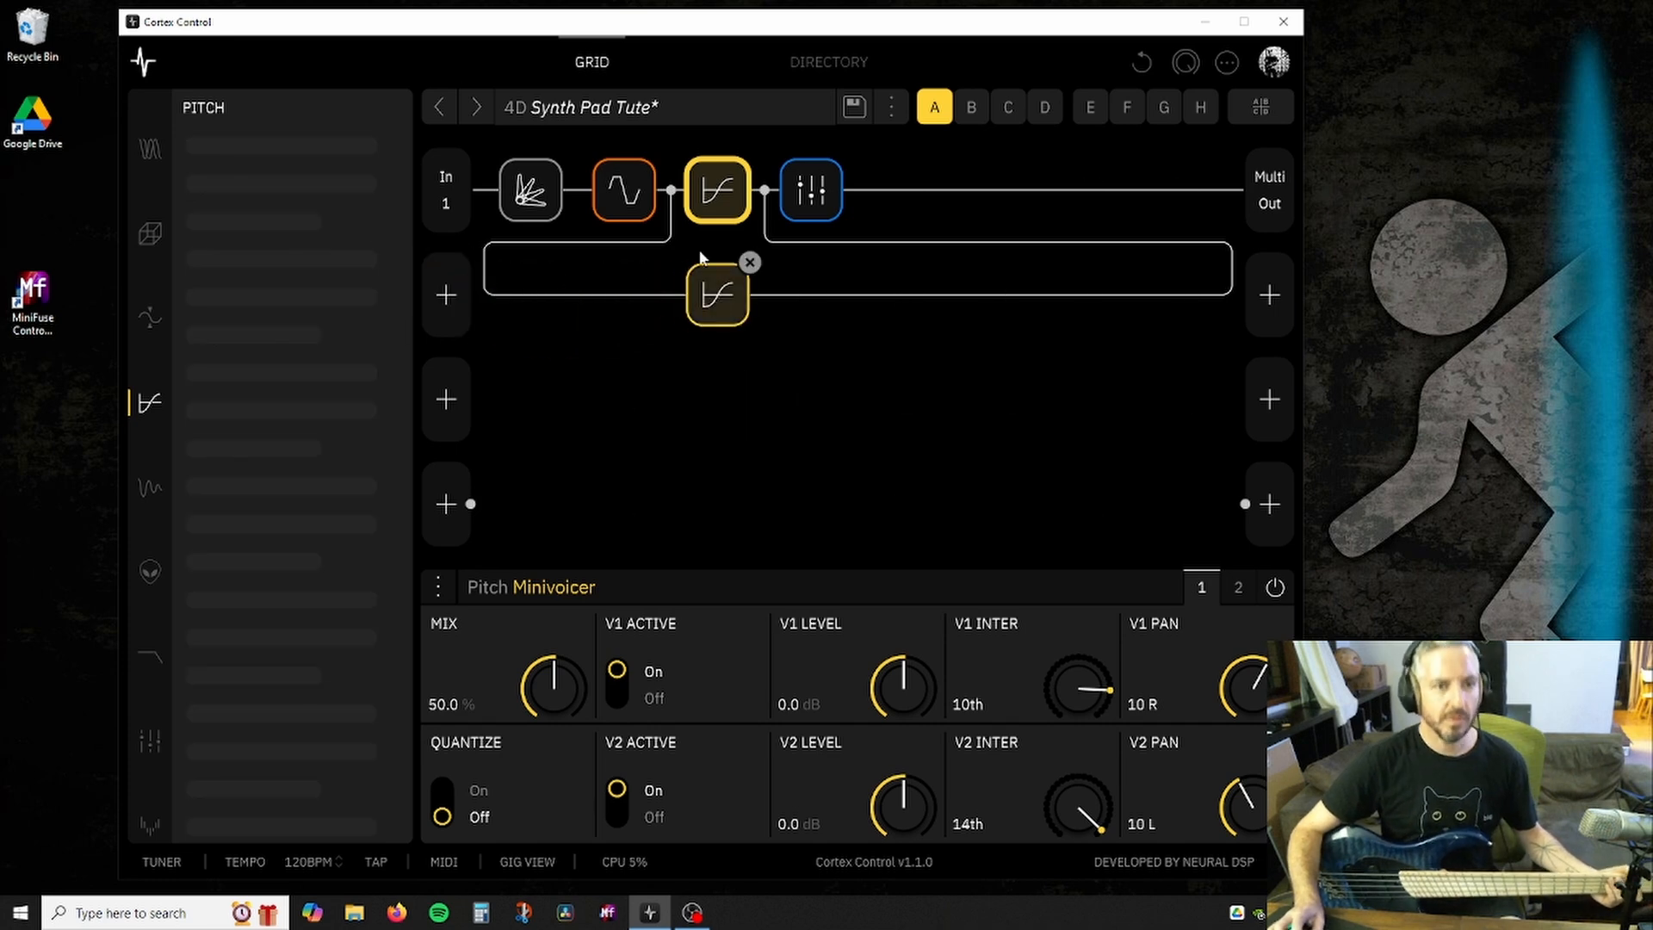
left_click(725, 297)
Set the second Minivoicer's root to F#, its voice 1 interval to 10th and its voice 2 interval to 14th.
left_click(1238, 587)
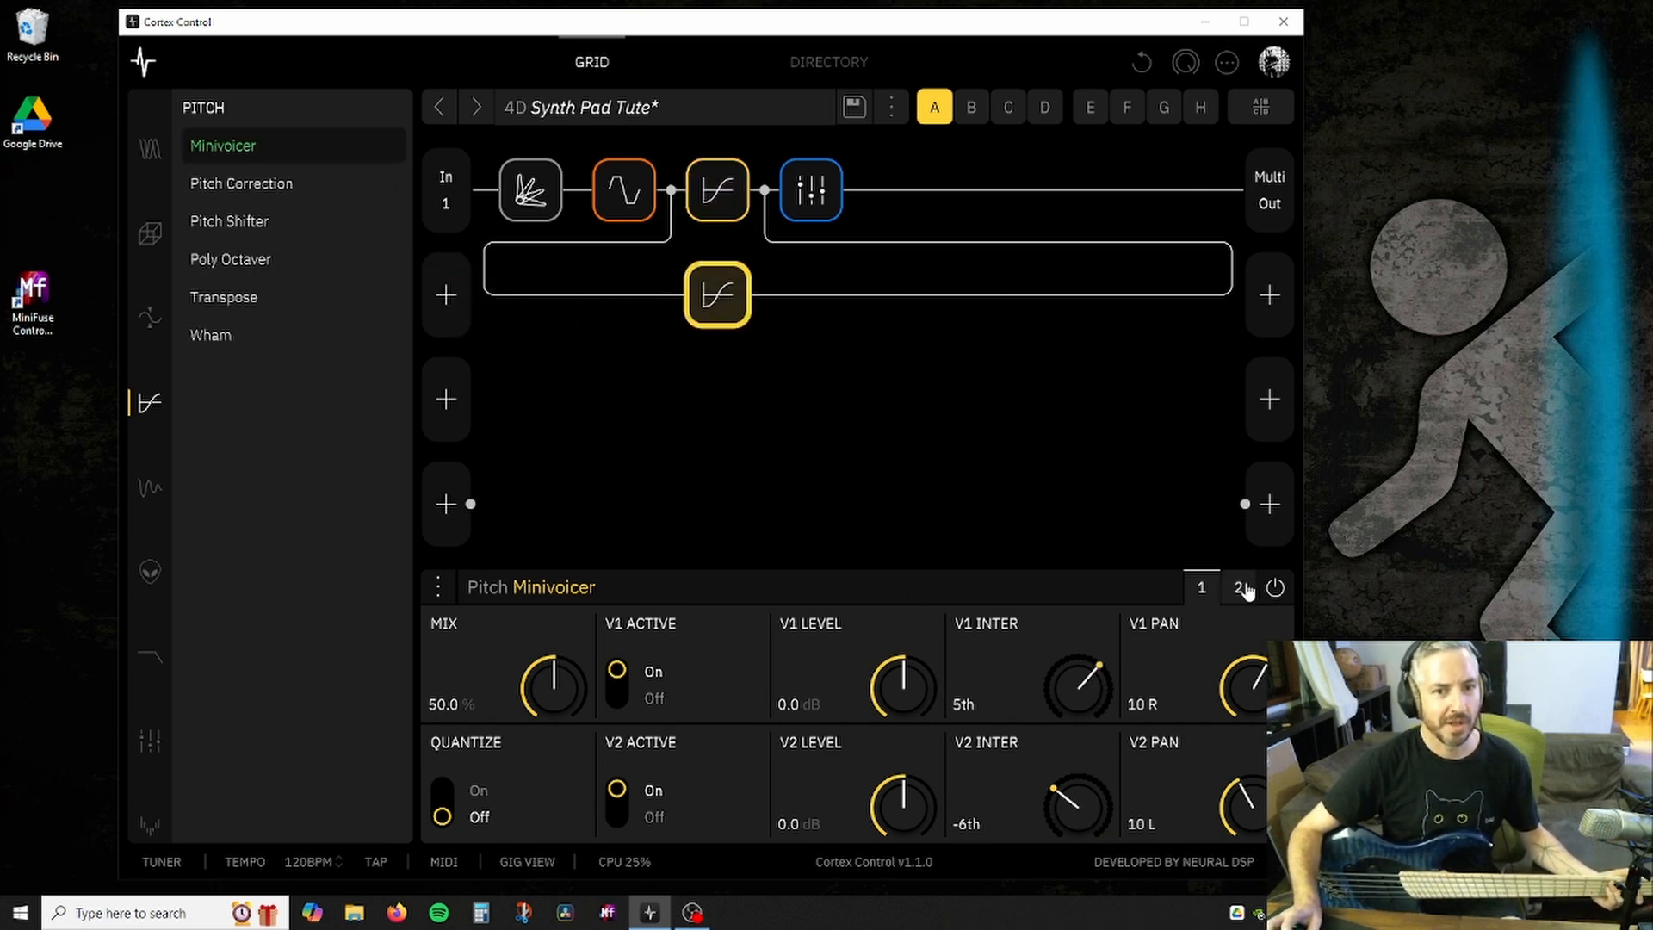
left_click(533, 710)
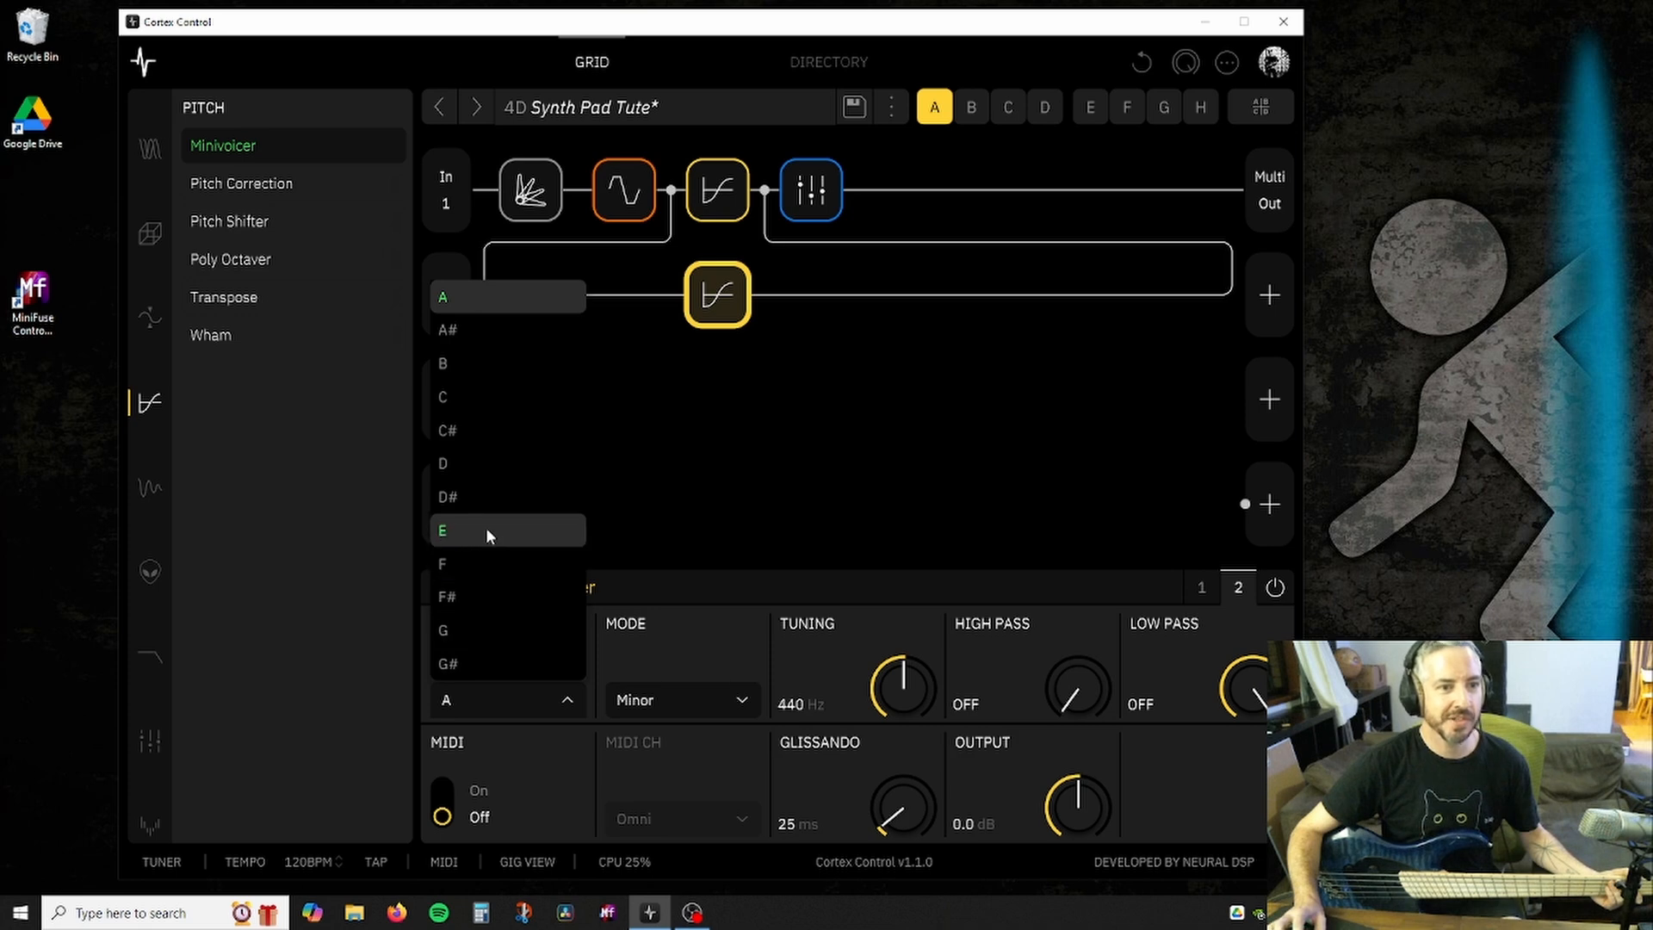
left_click(463, 598)
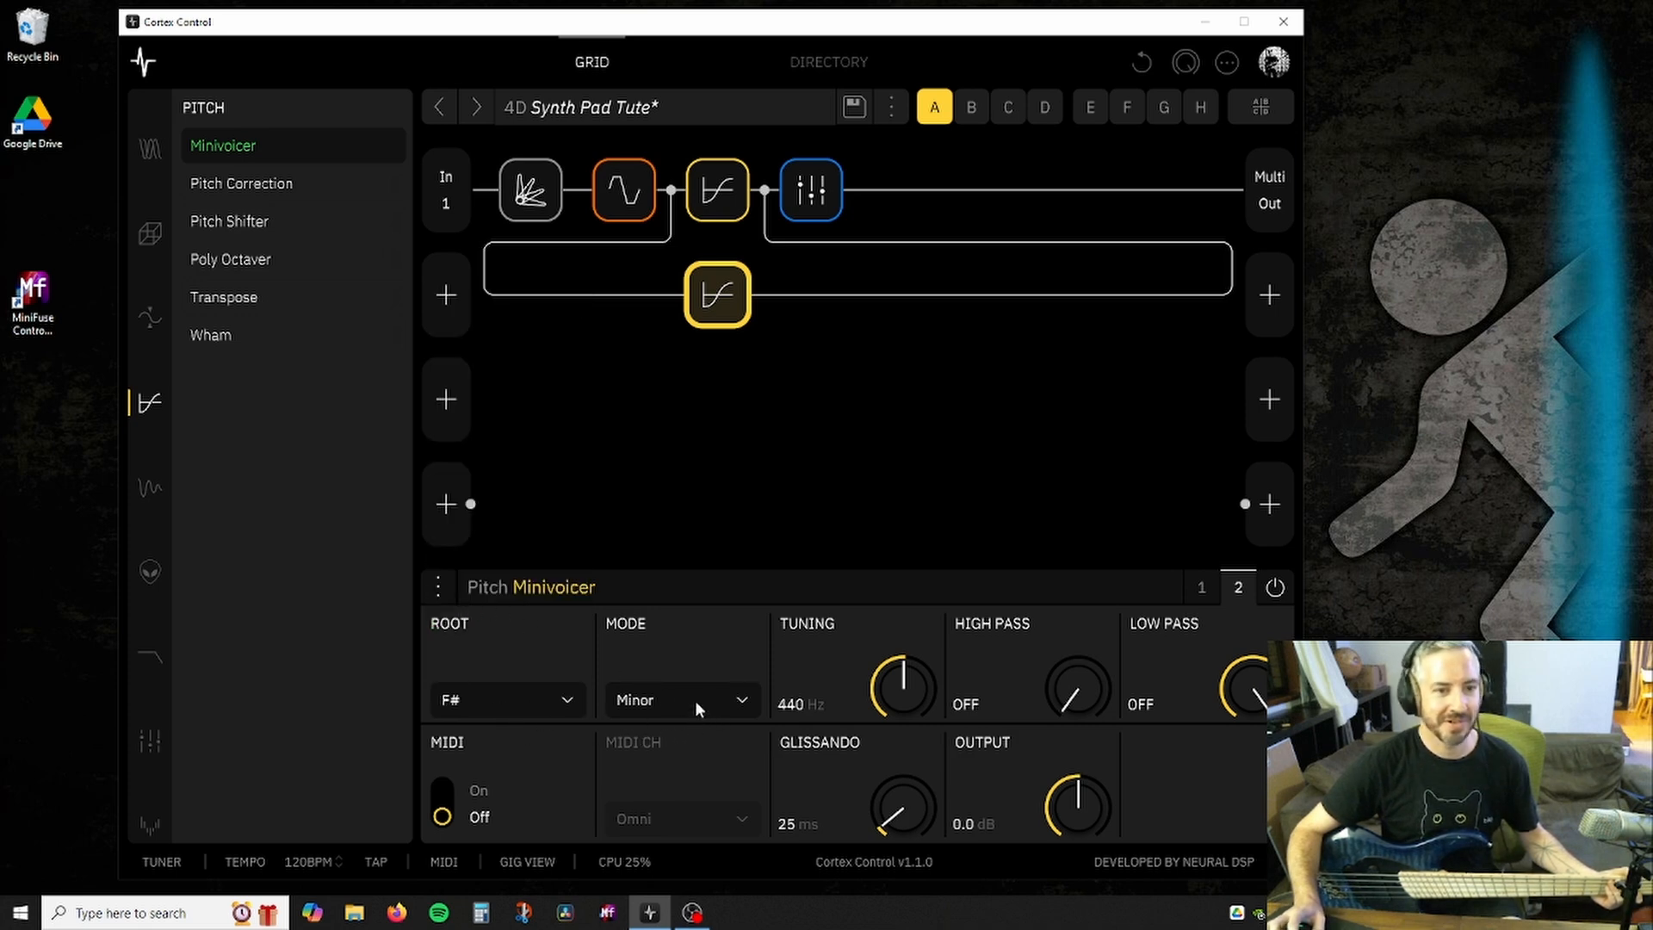
left_click(1202, 589)
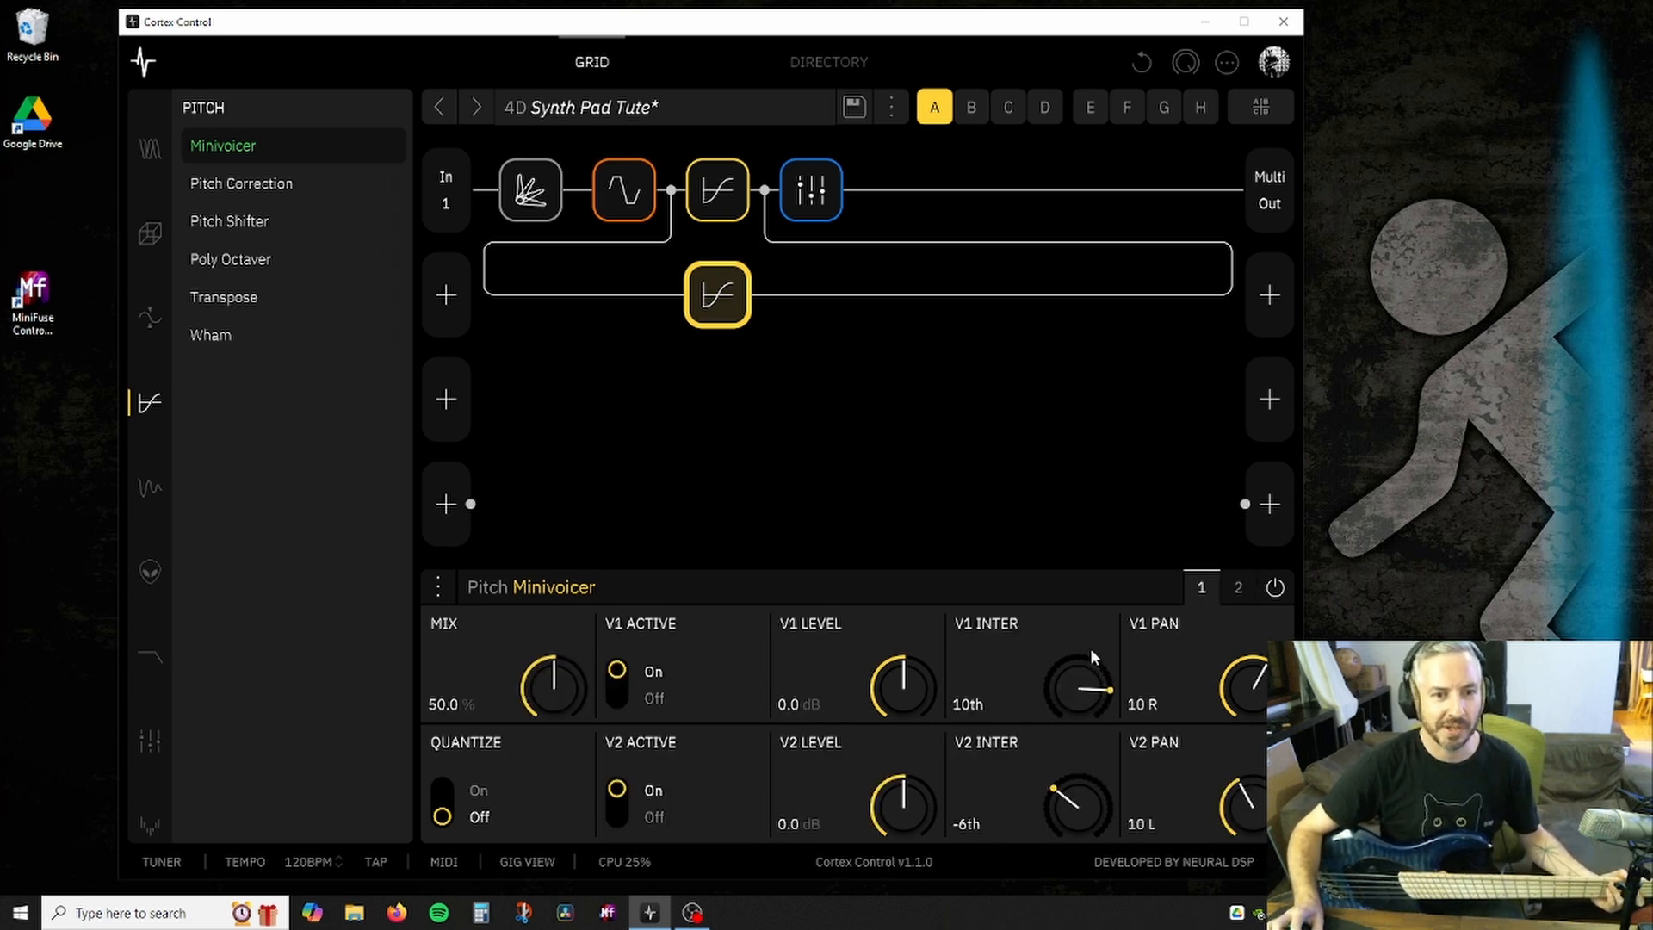
left_click_drag(1081, 816, 1116, 672)
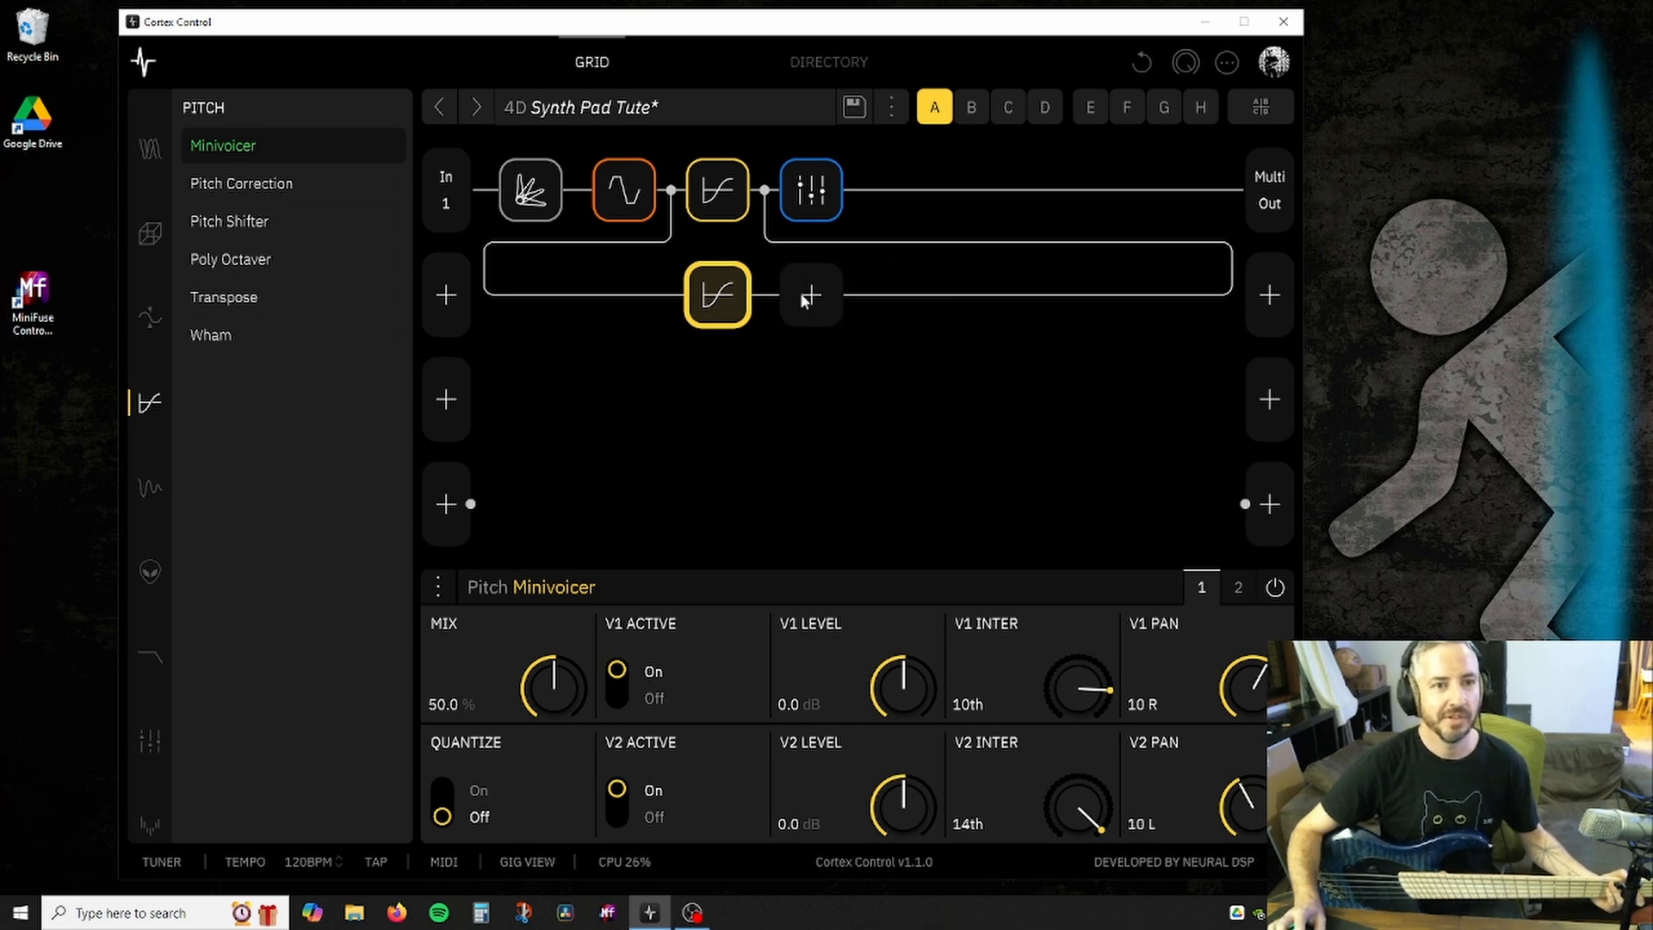
Insert a Pitch Shifter before the Minivoicer on the parallel path and set its coarse pitch to 12 semitones.
mouse_move(669, 489)
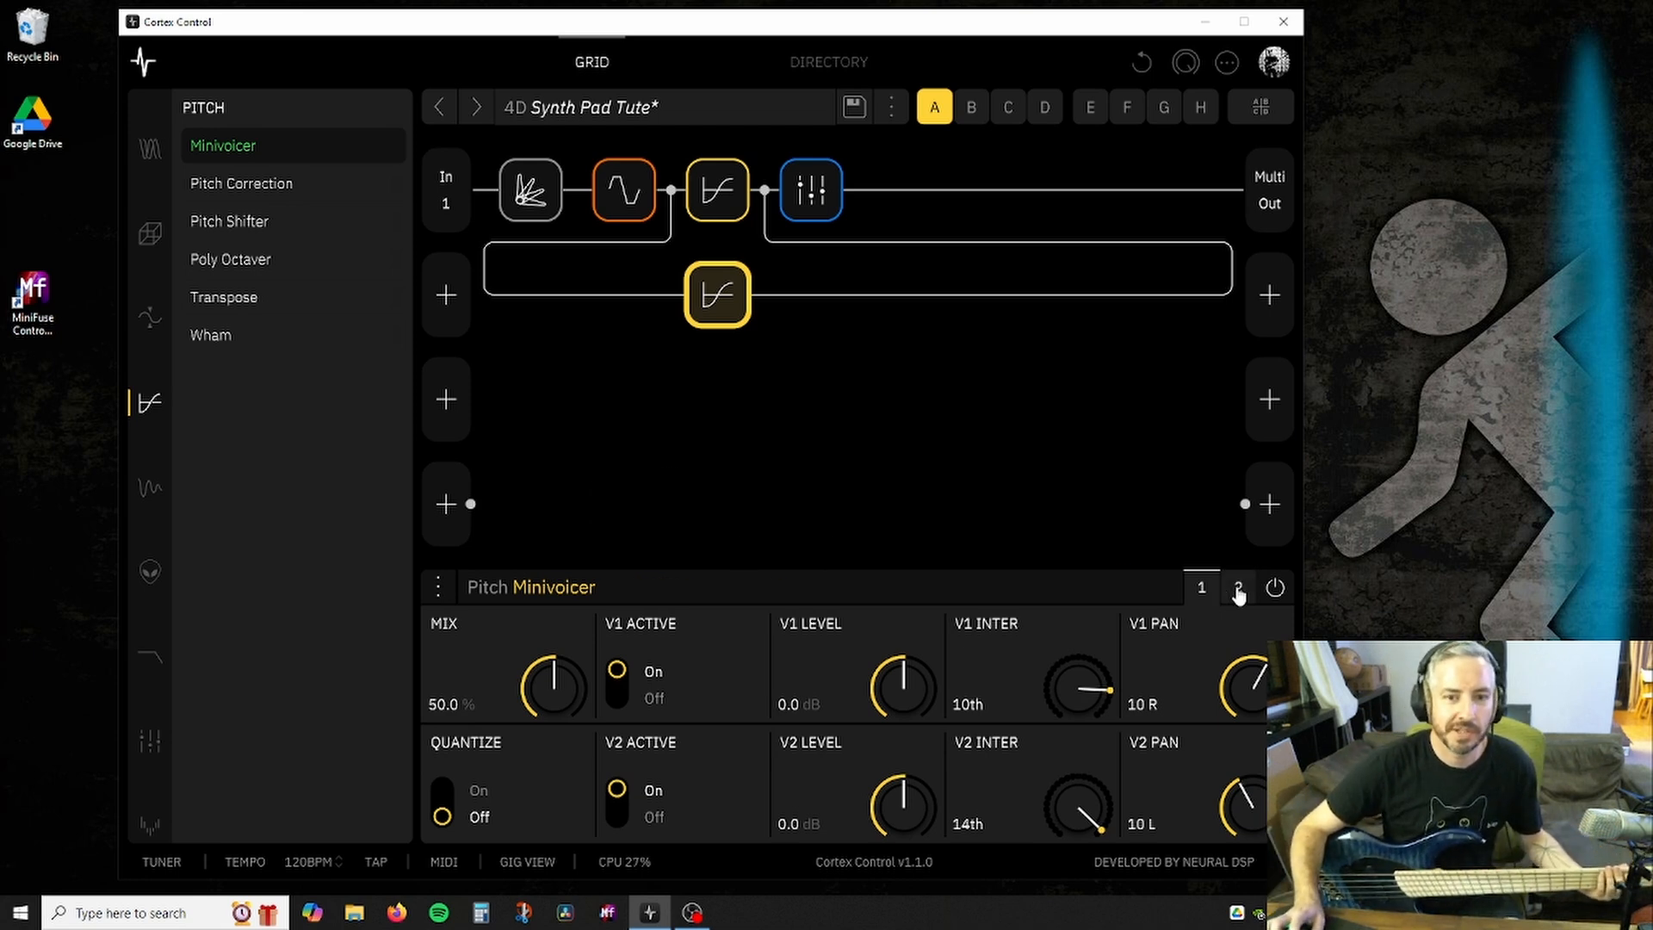
mouse_move(595, 369)
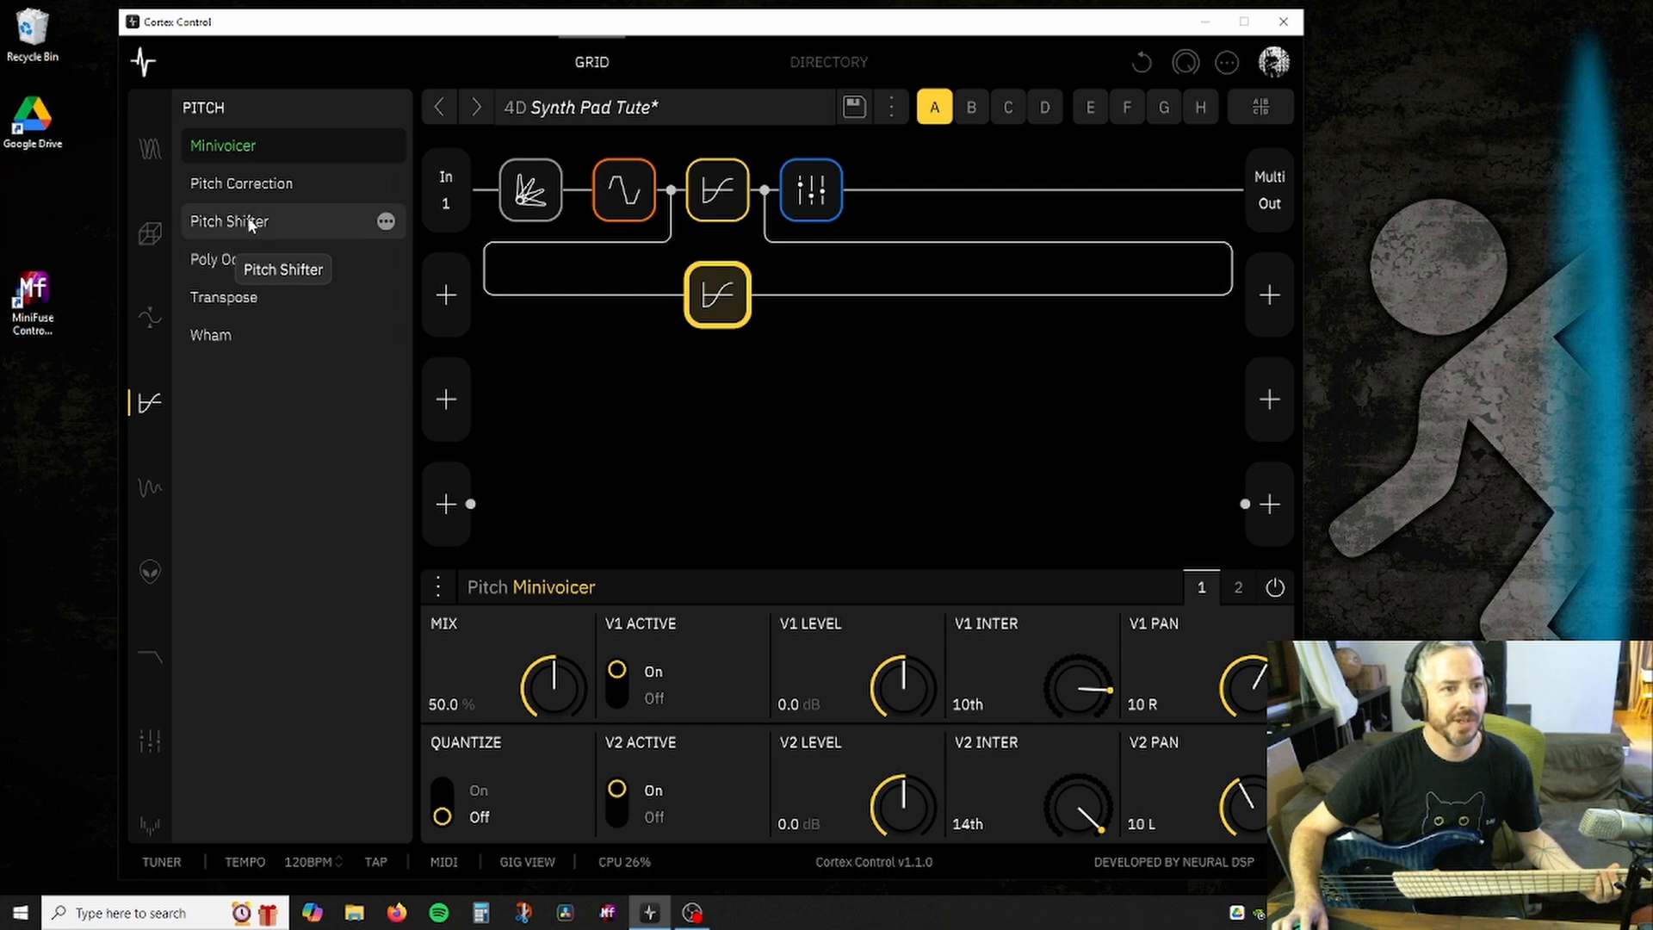
left_click_drag(235, 219, 627, 297)
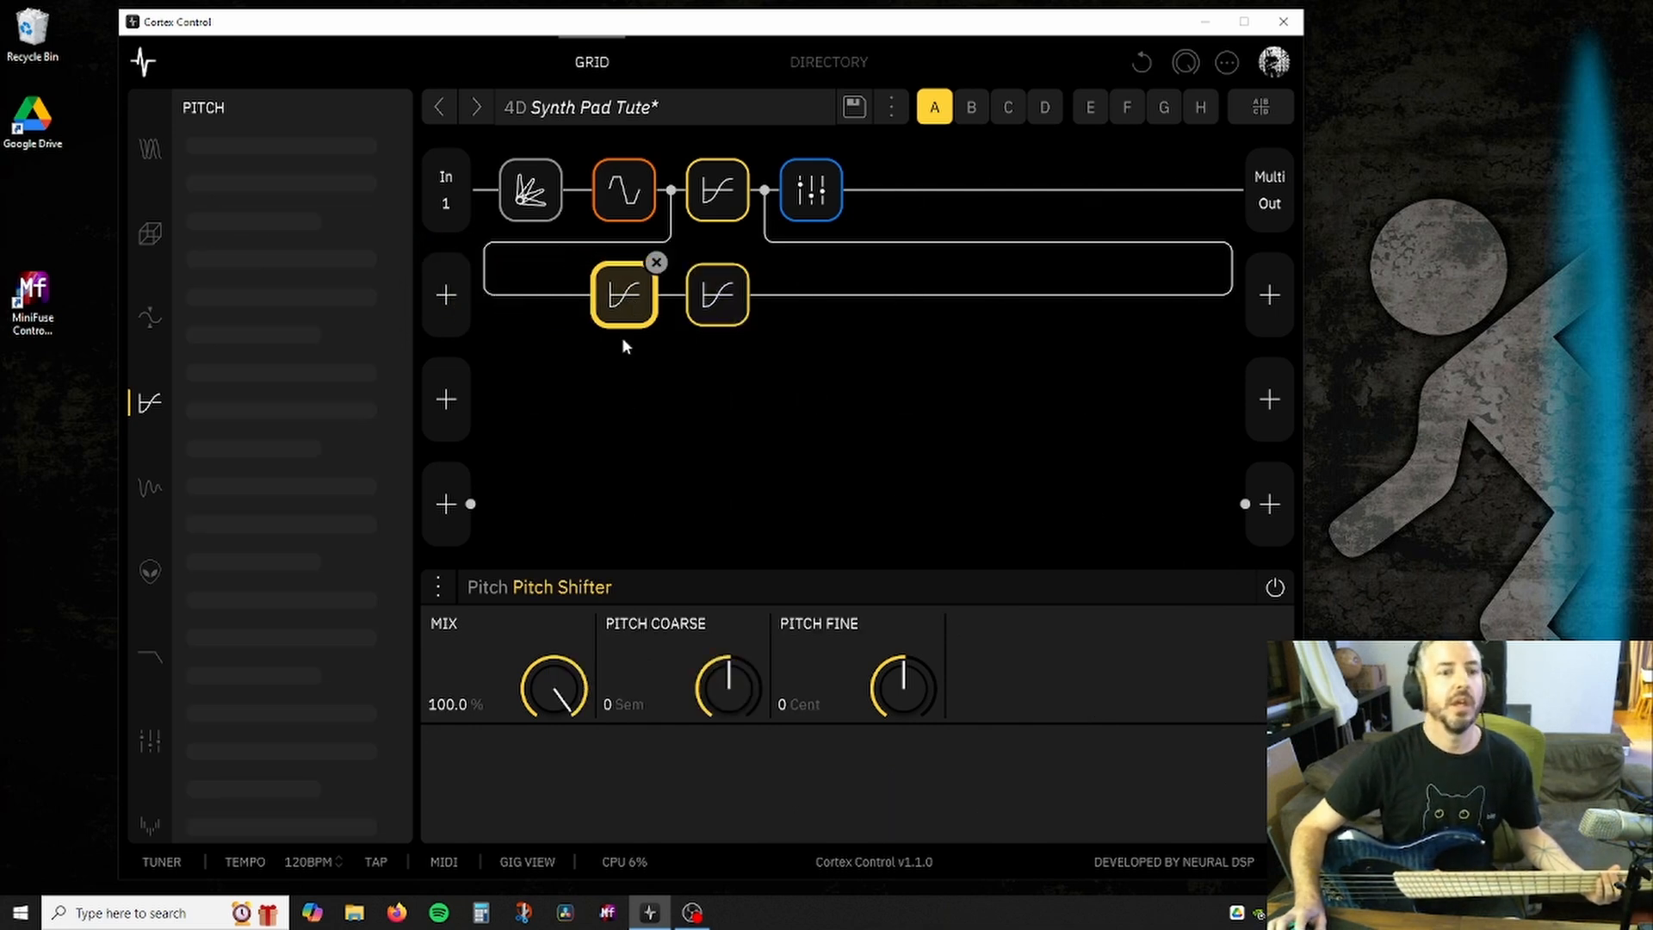
left_click_drag(721, 697, 735, 534)
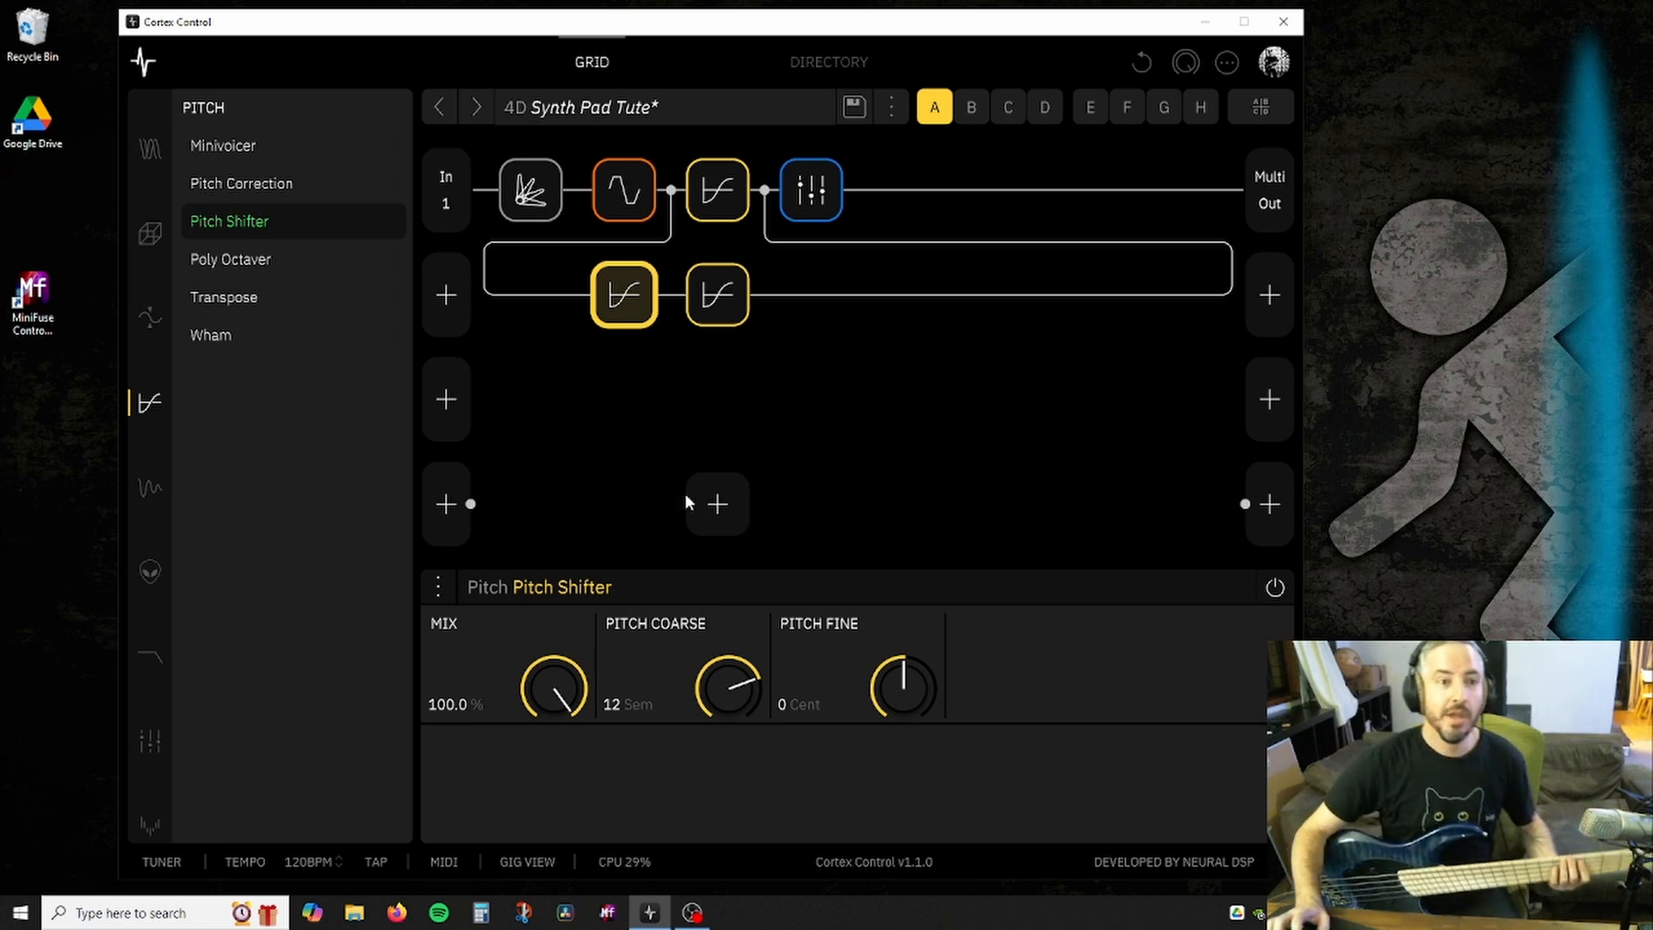
Add a Foog filter block directly after the Low-High Cut in the top row.
left_click(717, 190)
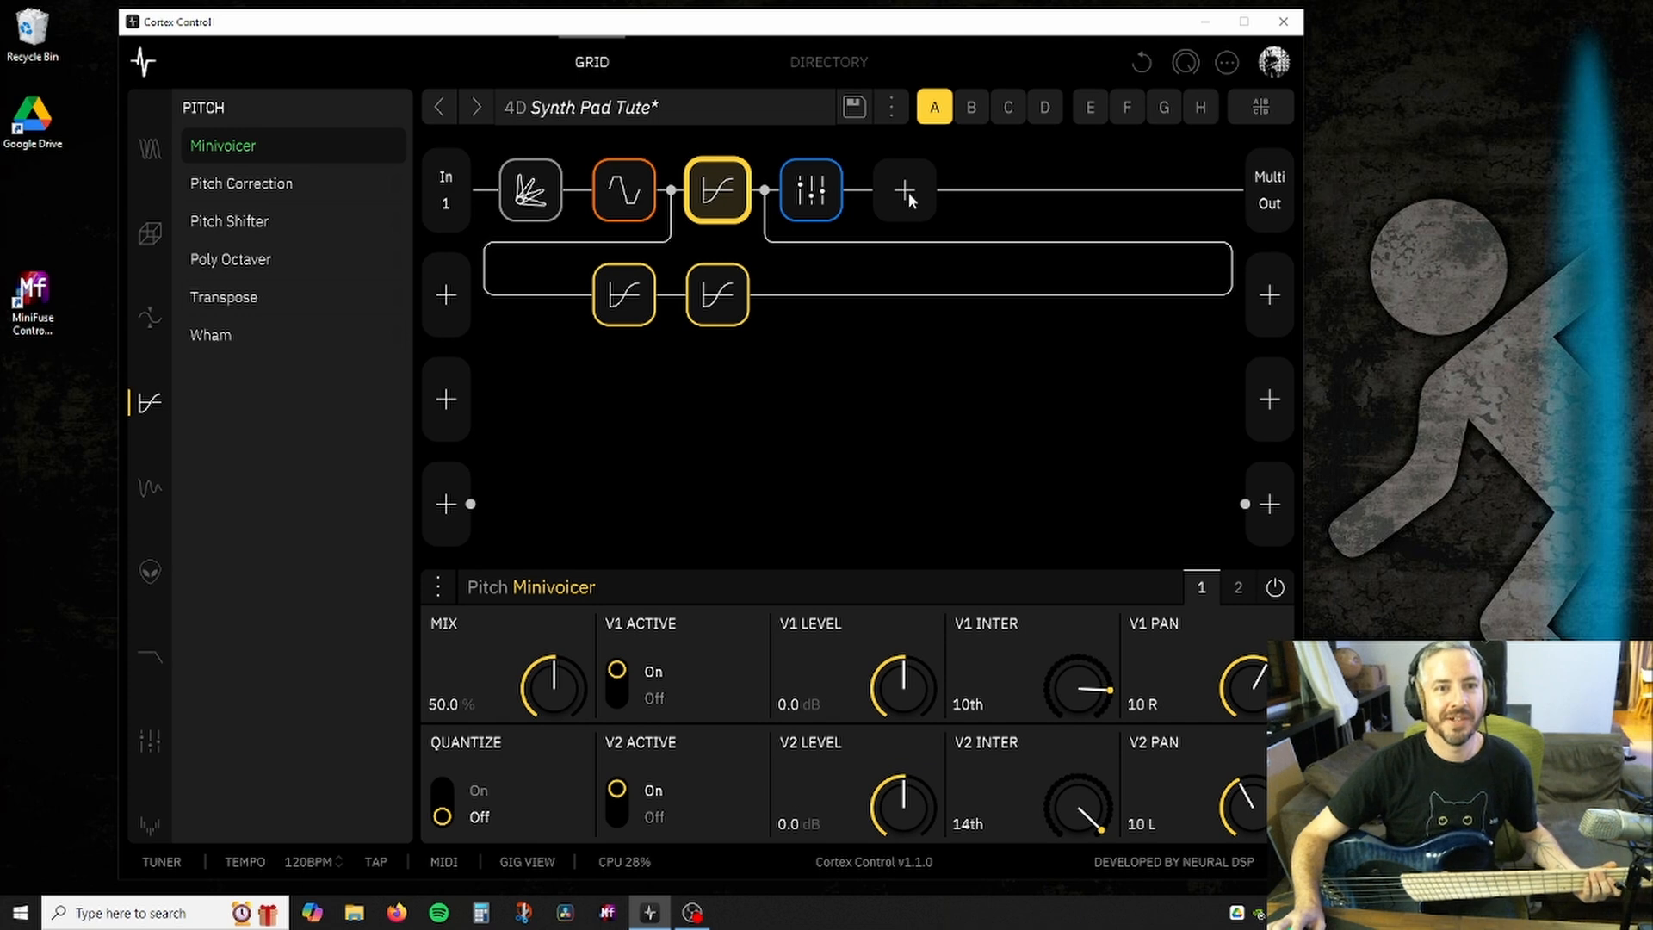
left_click(907, 192)
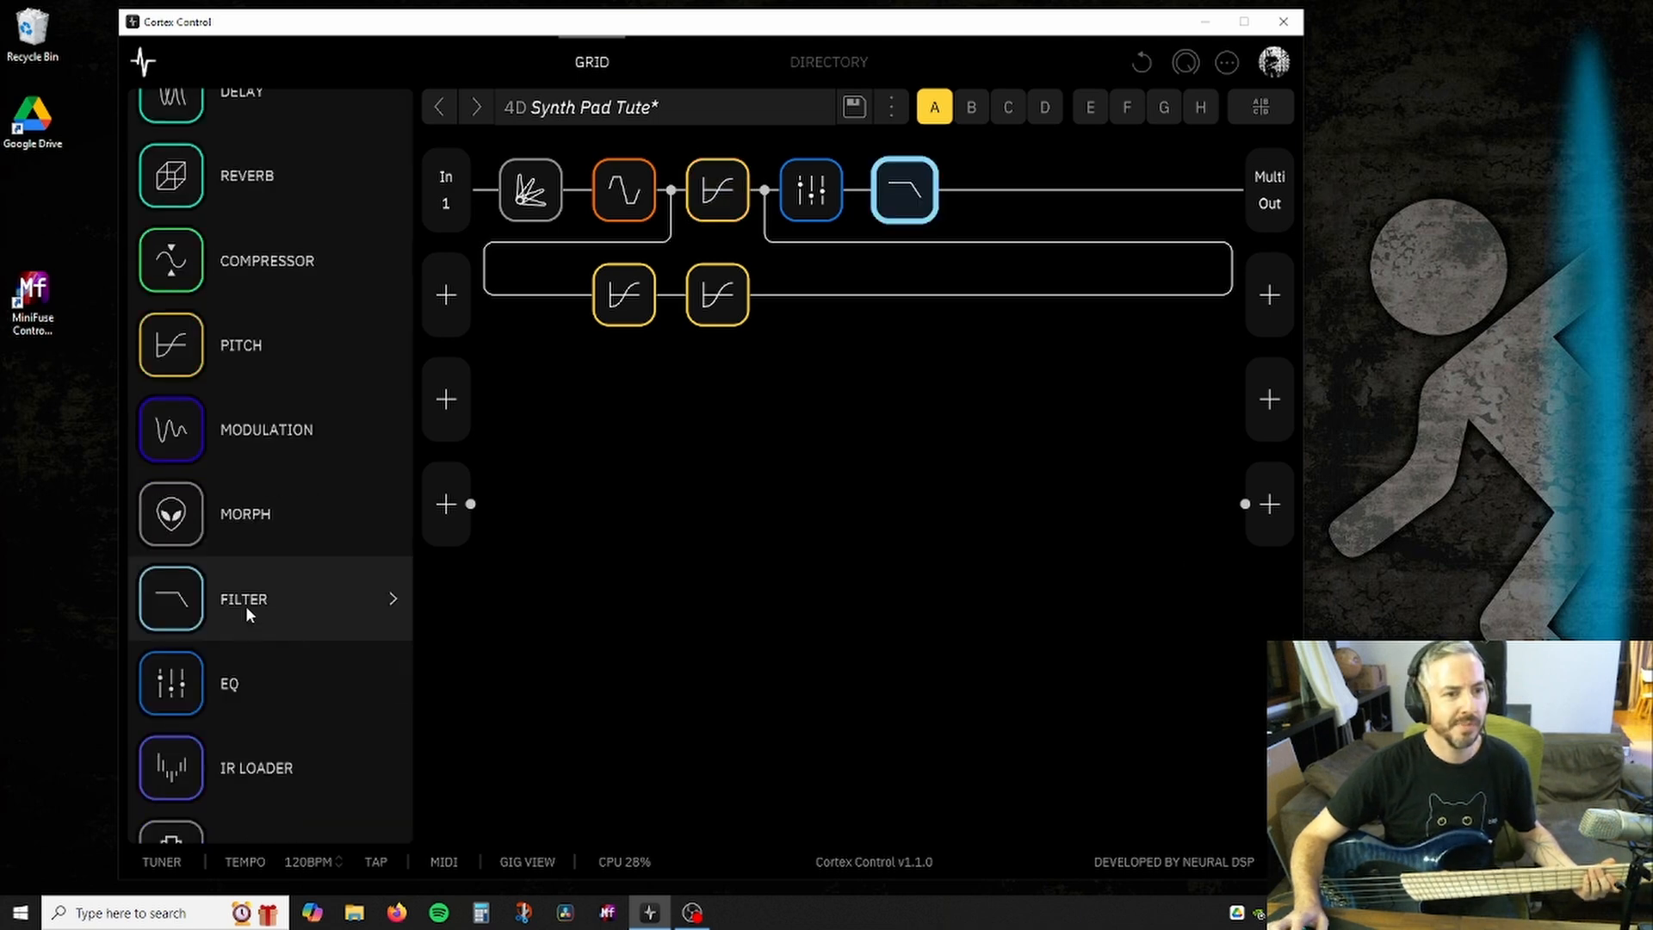
left_click(247, 613)
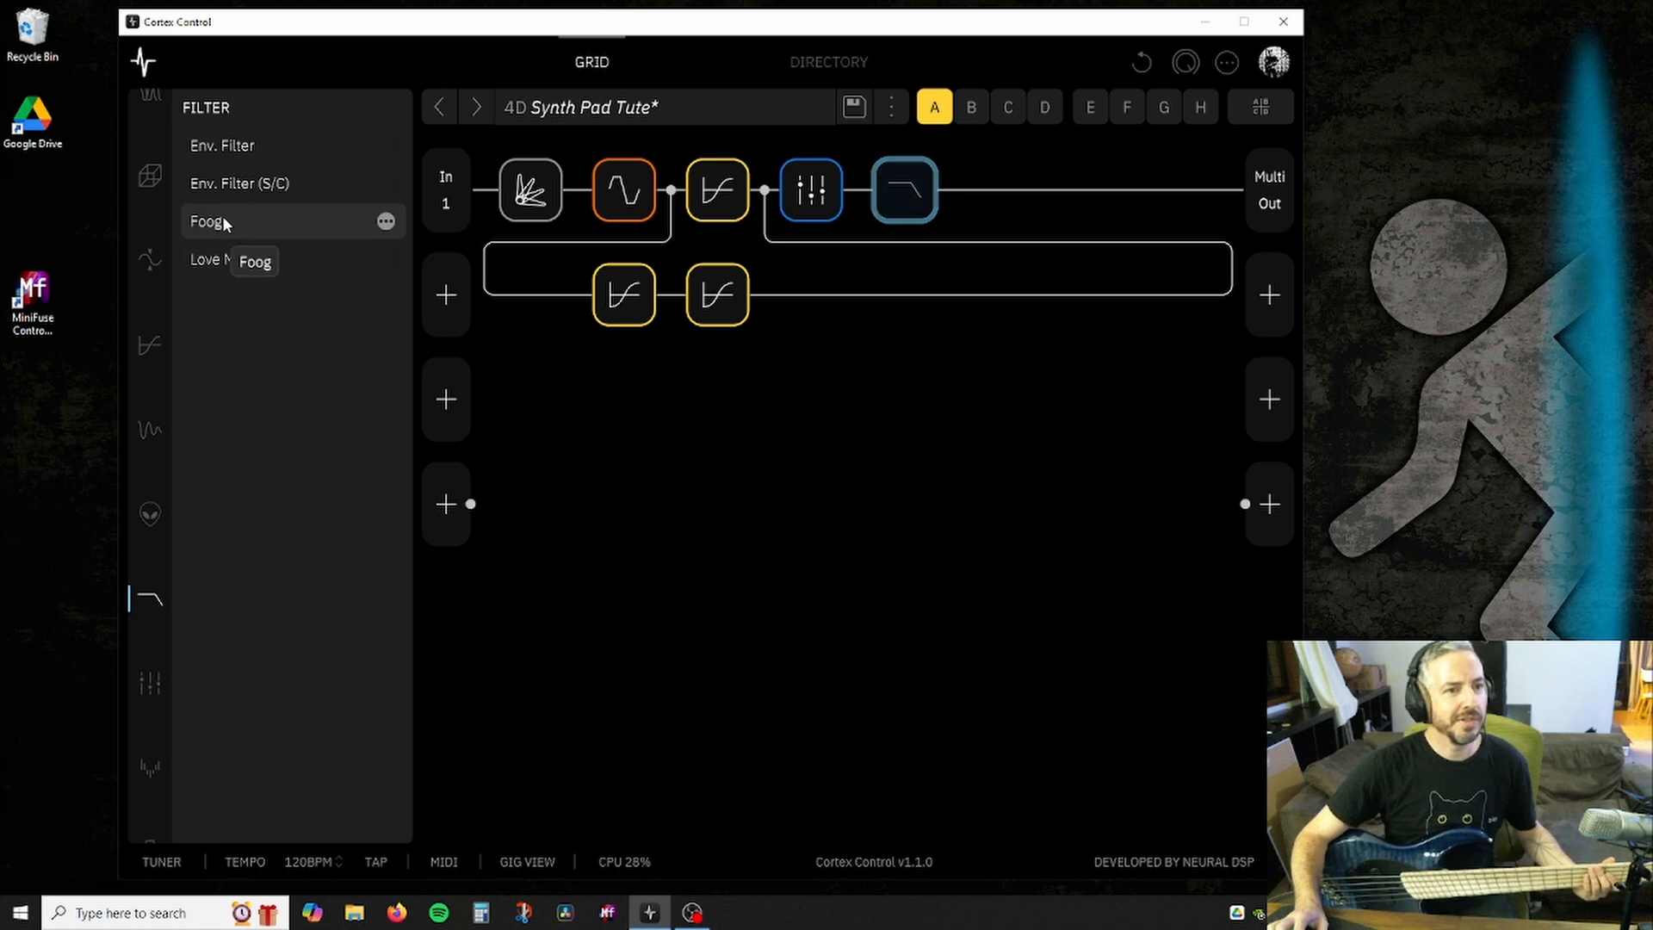
left_click_drag(222, 222, 919, 195)
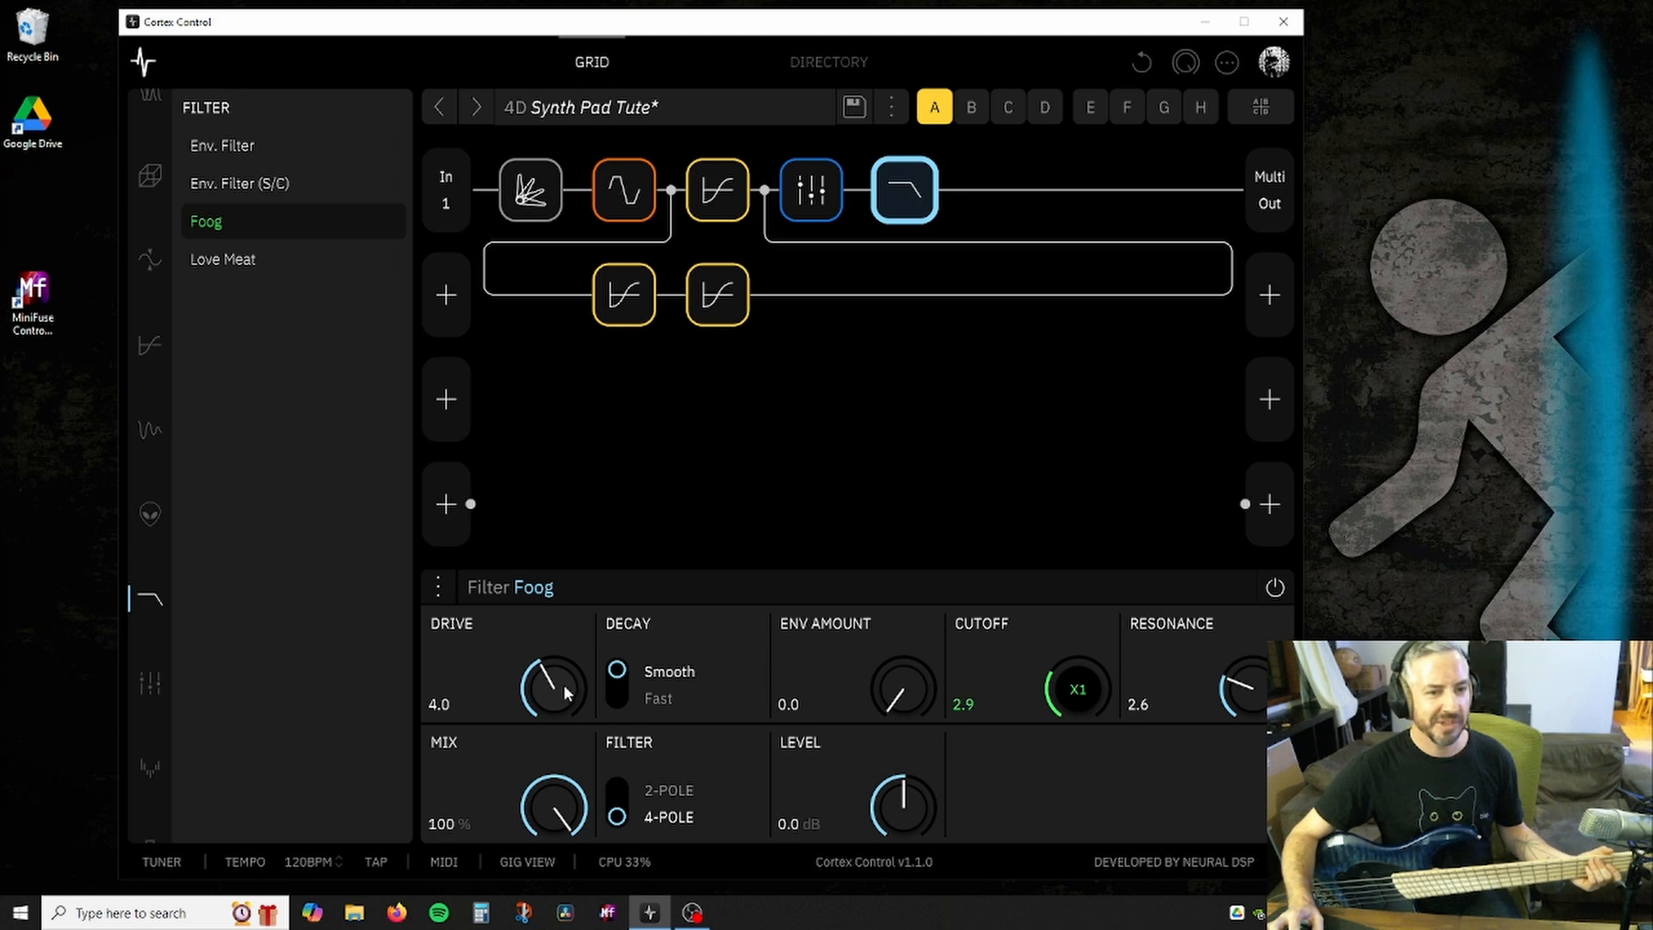
Try the Foog's 2-pole mode, return it to 4-pole and set the resonance to 4.7.
left_click(616, 800)
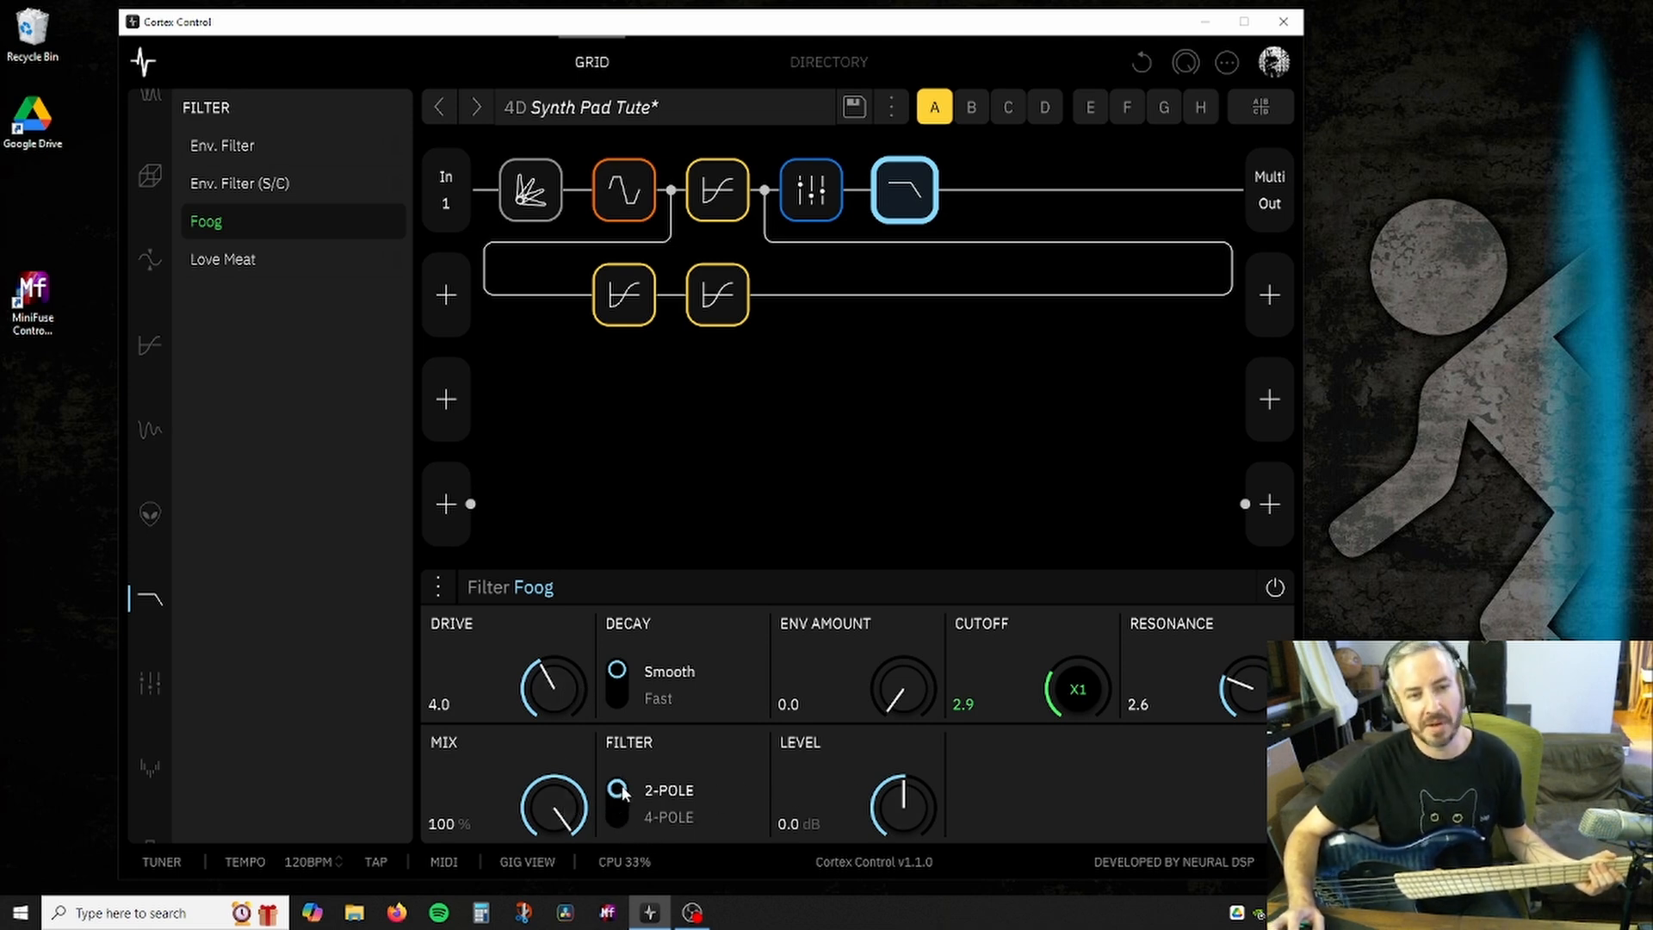
left_click(619, 813)
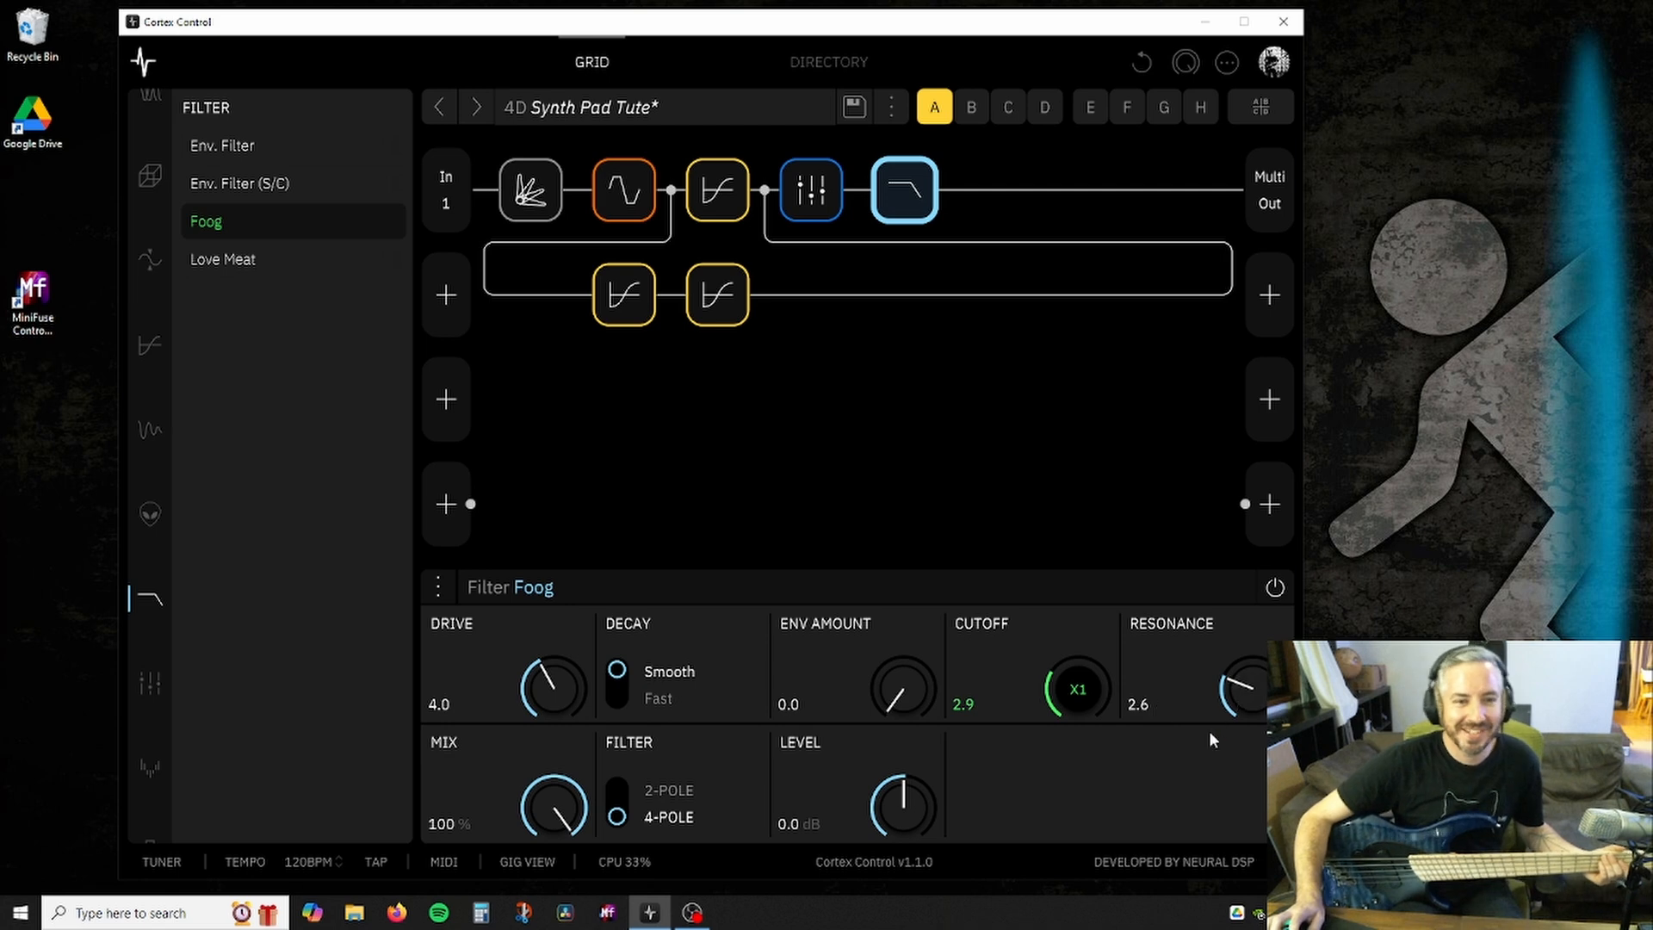
left_click_drag(1256, 704, 1264, 657)
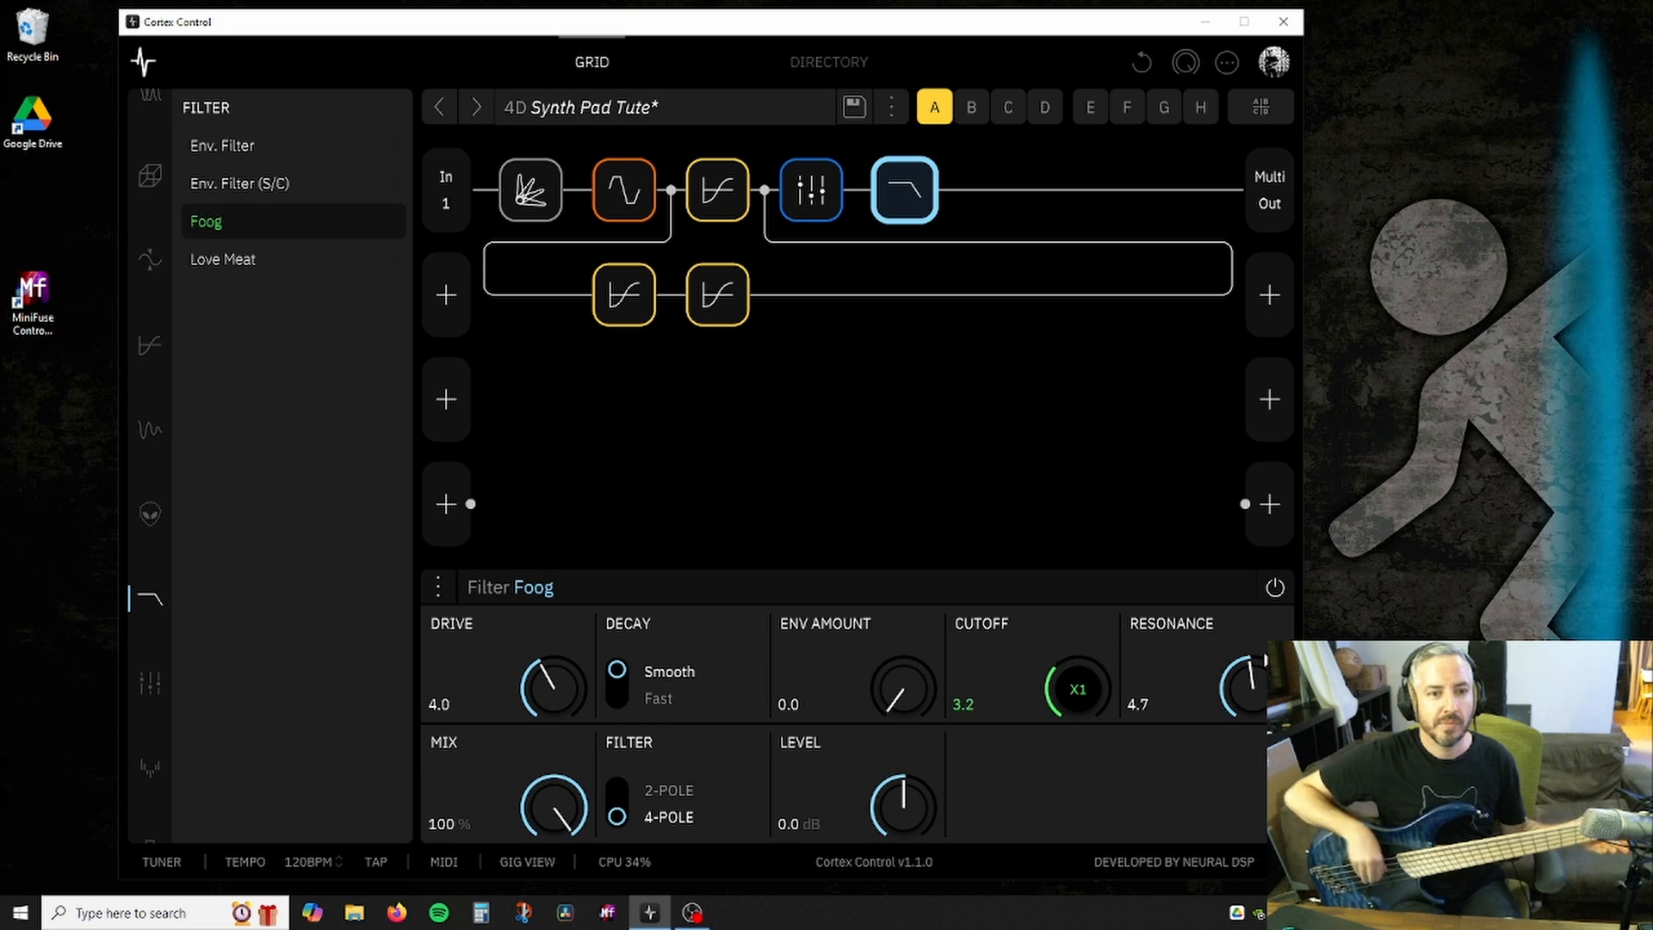
left_click(663, 797)
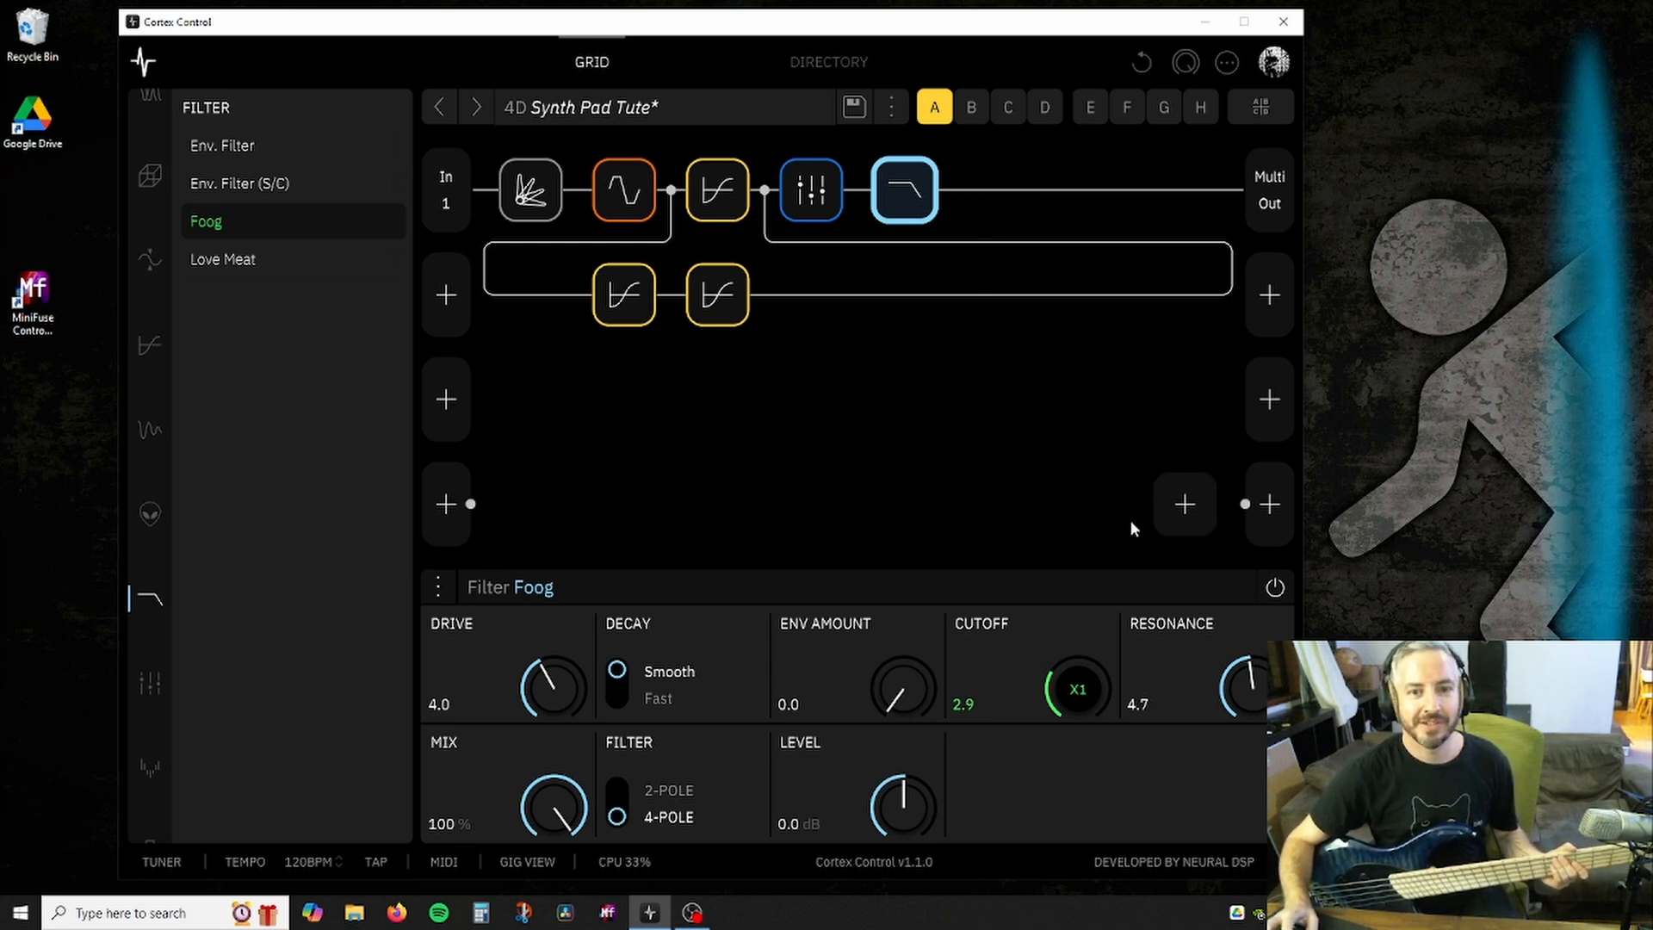
Route the top row's output into row 3 and add a Digital Delay (ST) there with 34% feedback.
left_click(1000, 194)
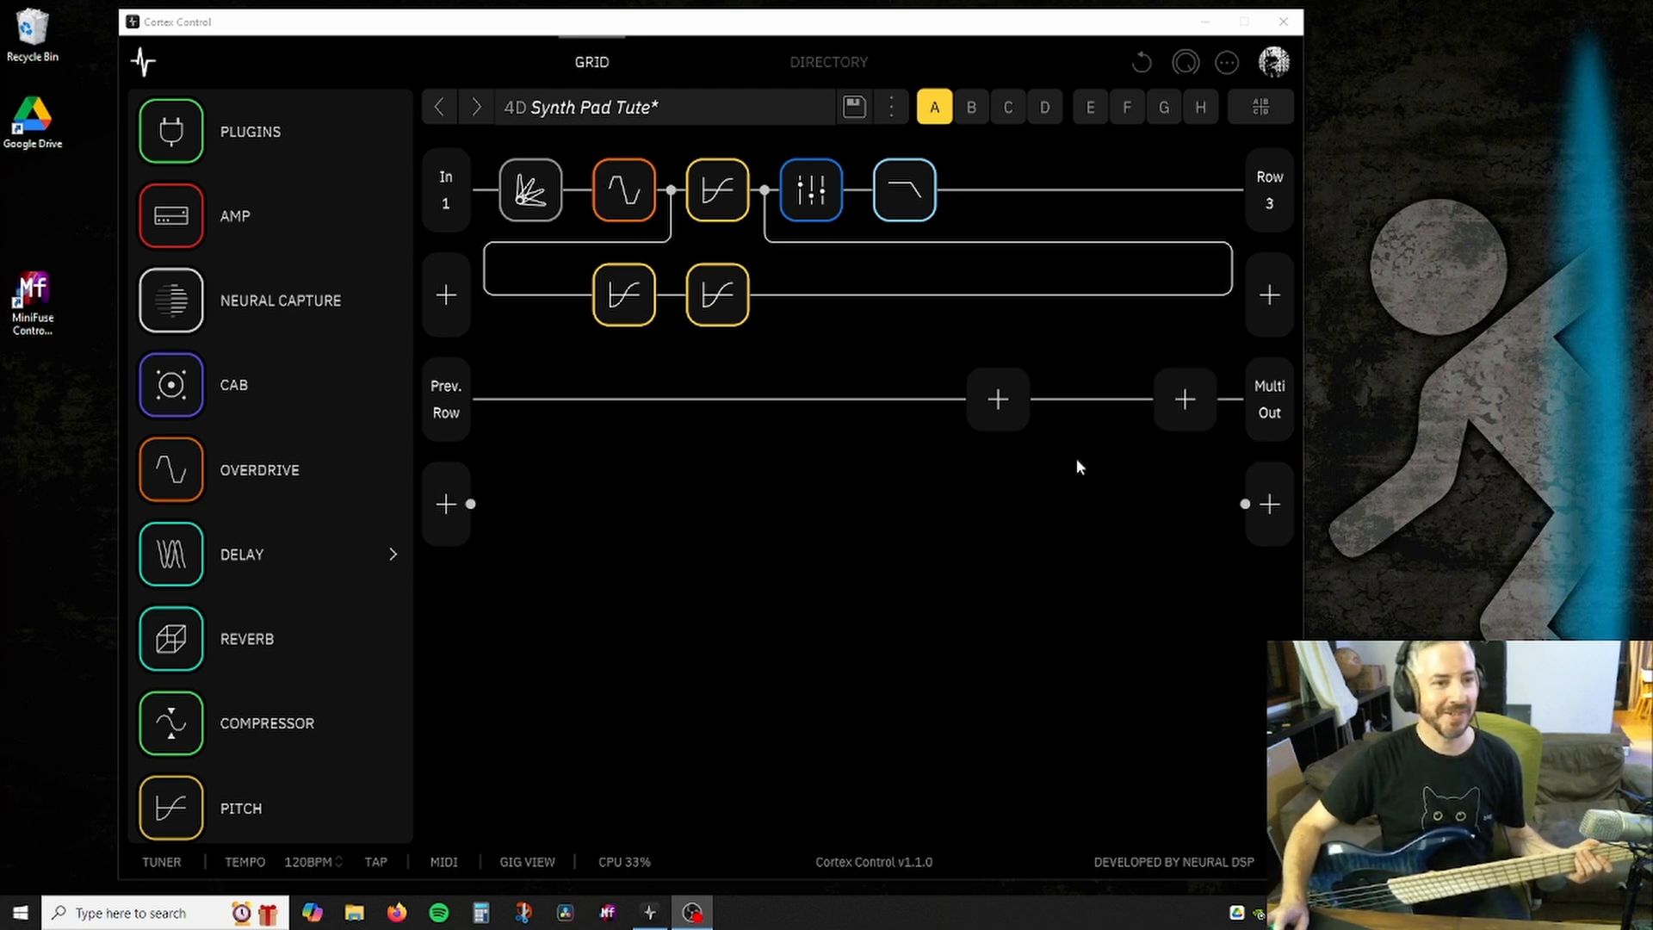
left_click(272, 555)
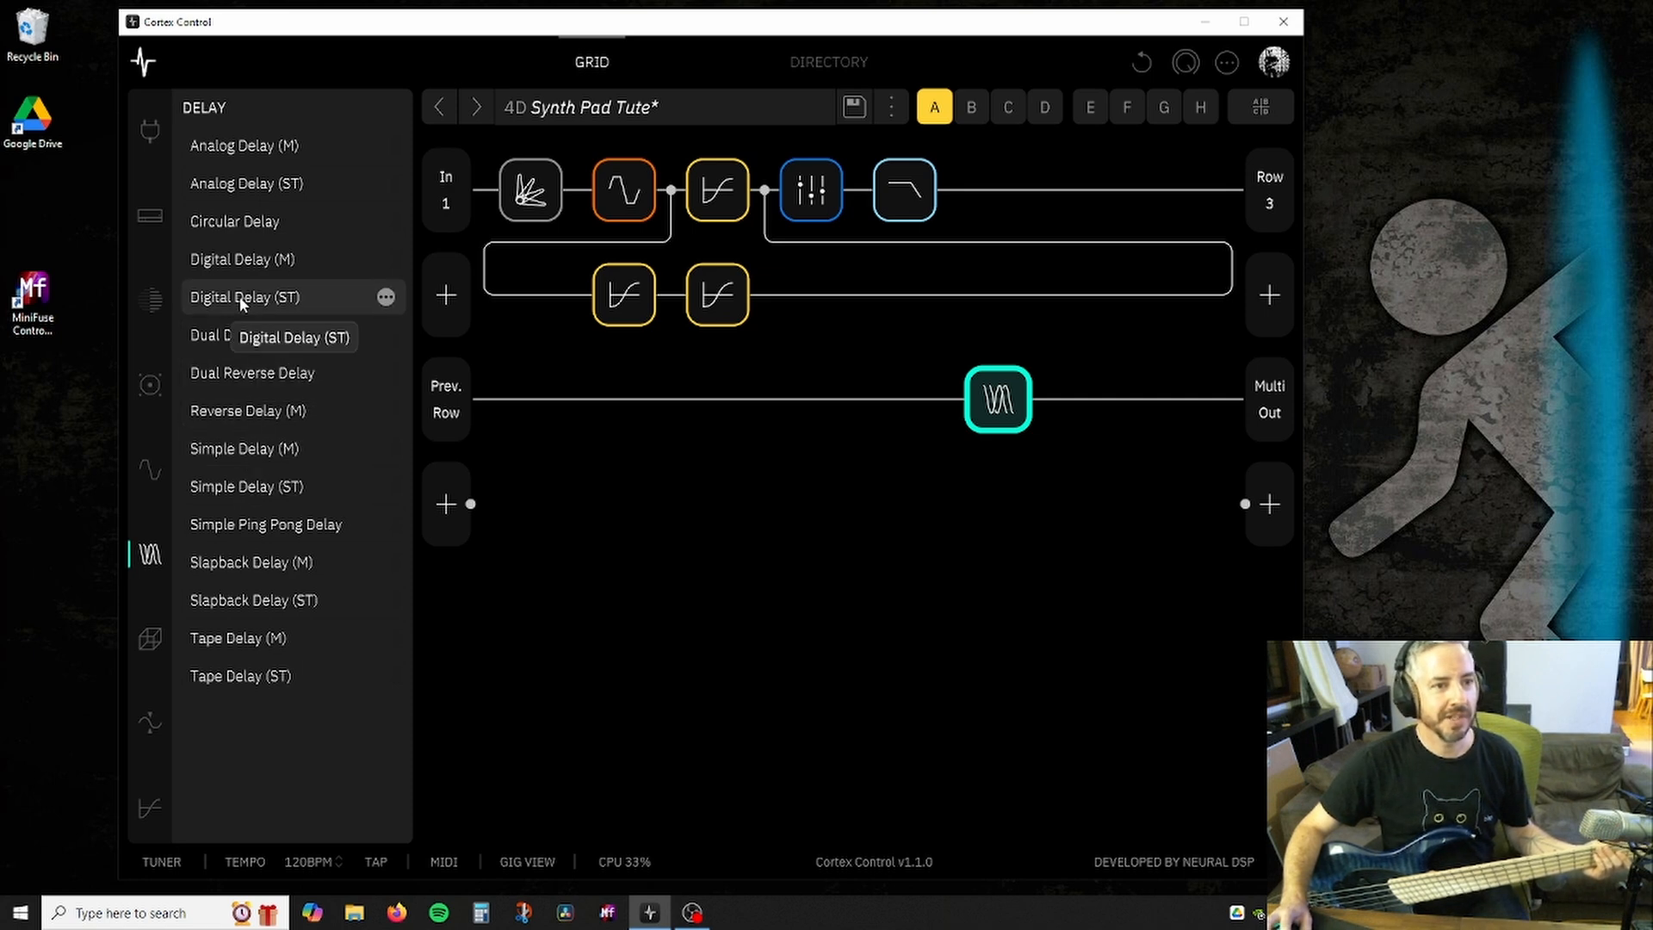
left_click_drag(240, 296, 999, 412)
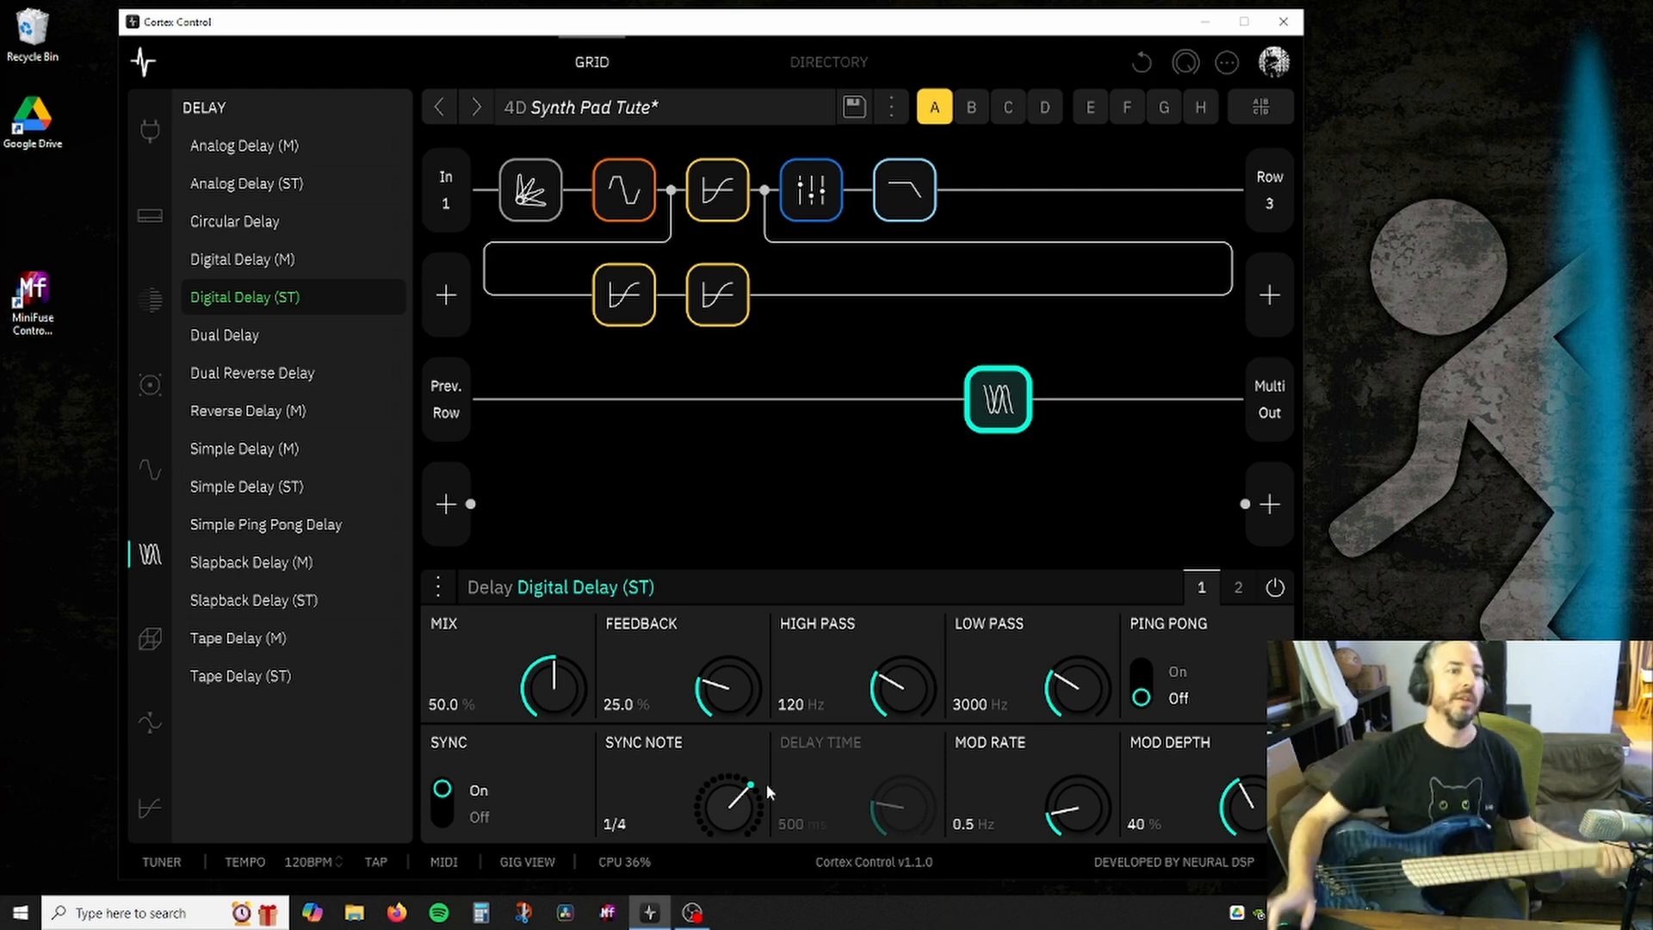
left_click_drag(730, 696, 726, 665)
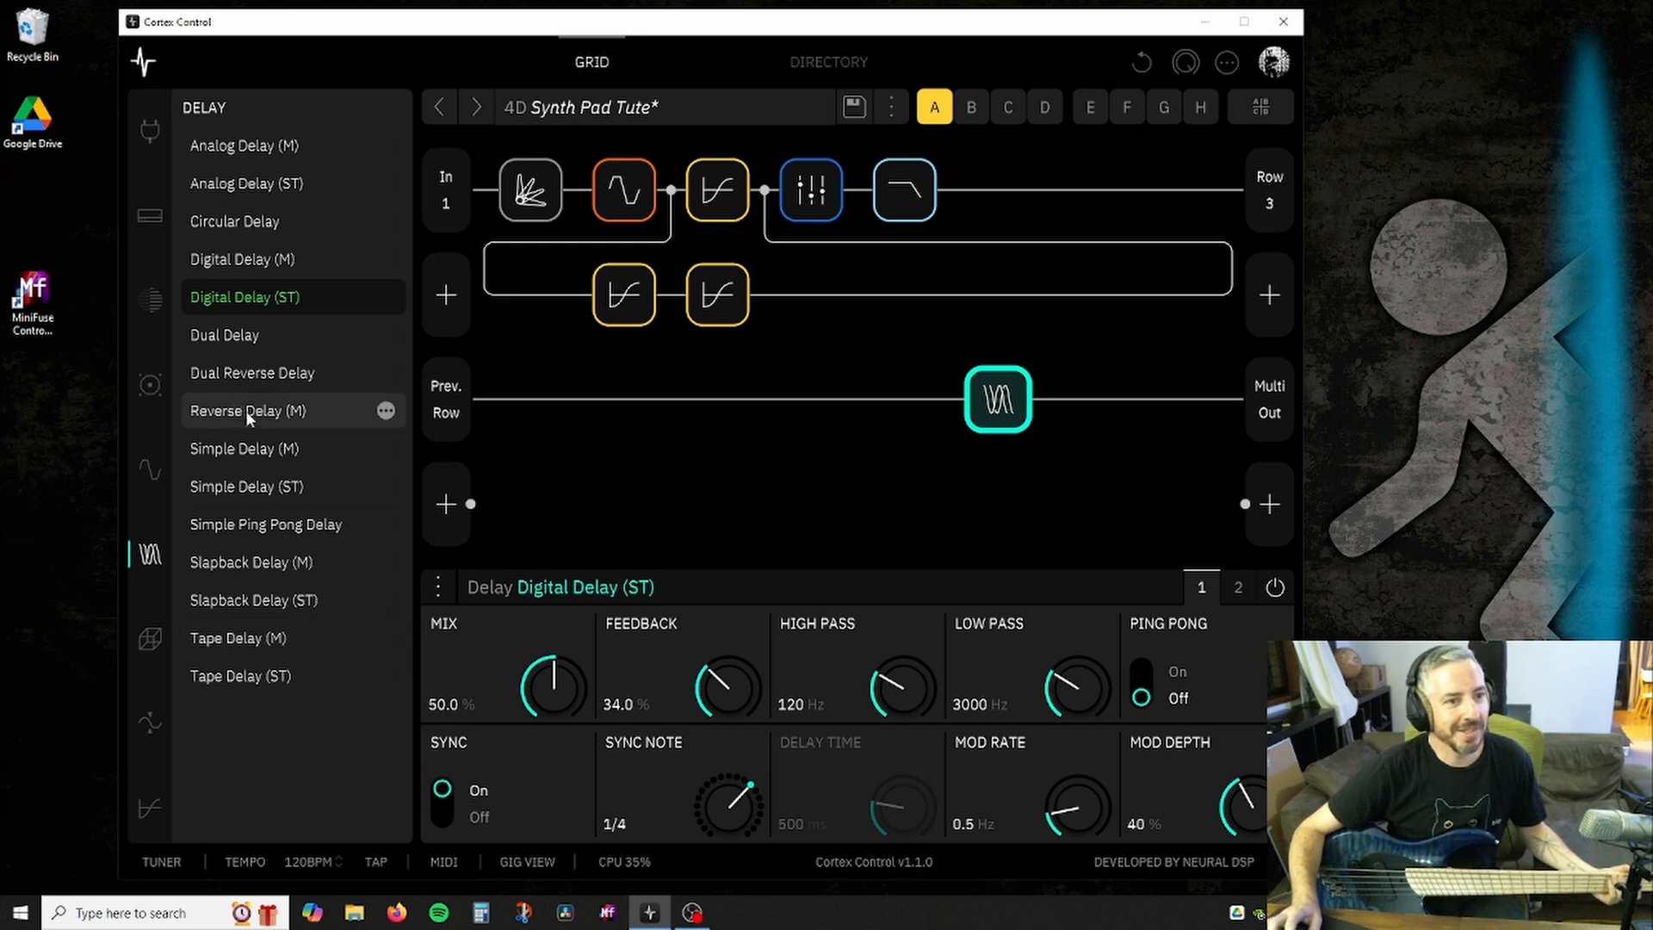
Add a Cave reverb directly after the Digital Delay in row 3 and set its mix to 47.7%.
left_click(149, 638)
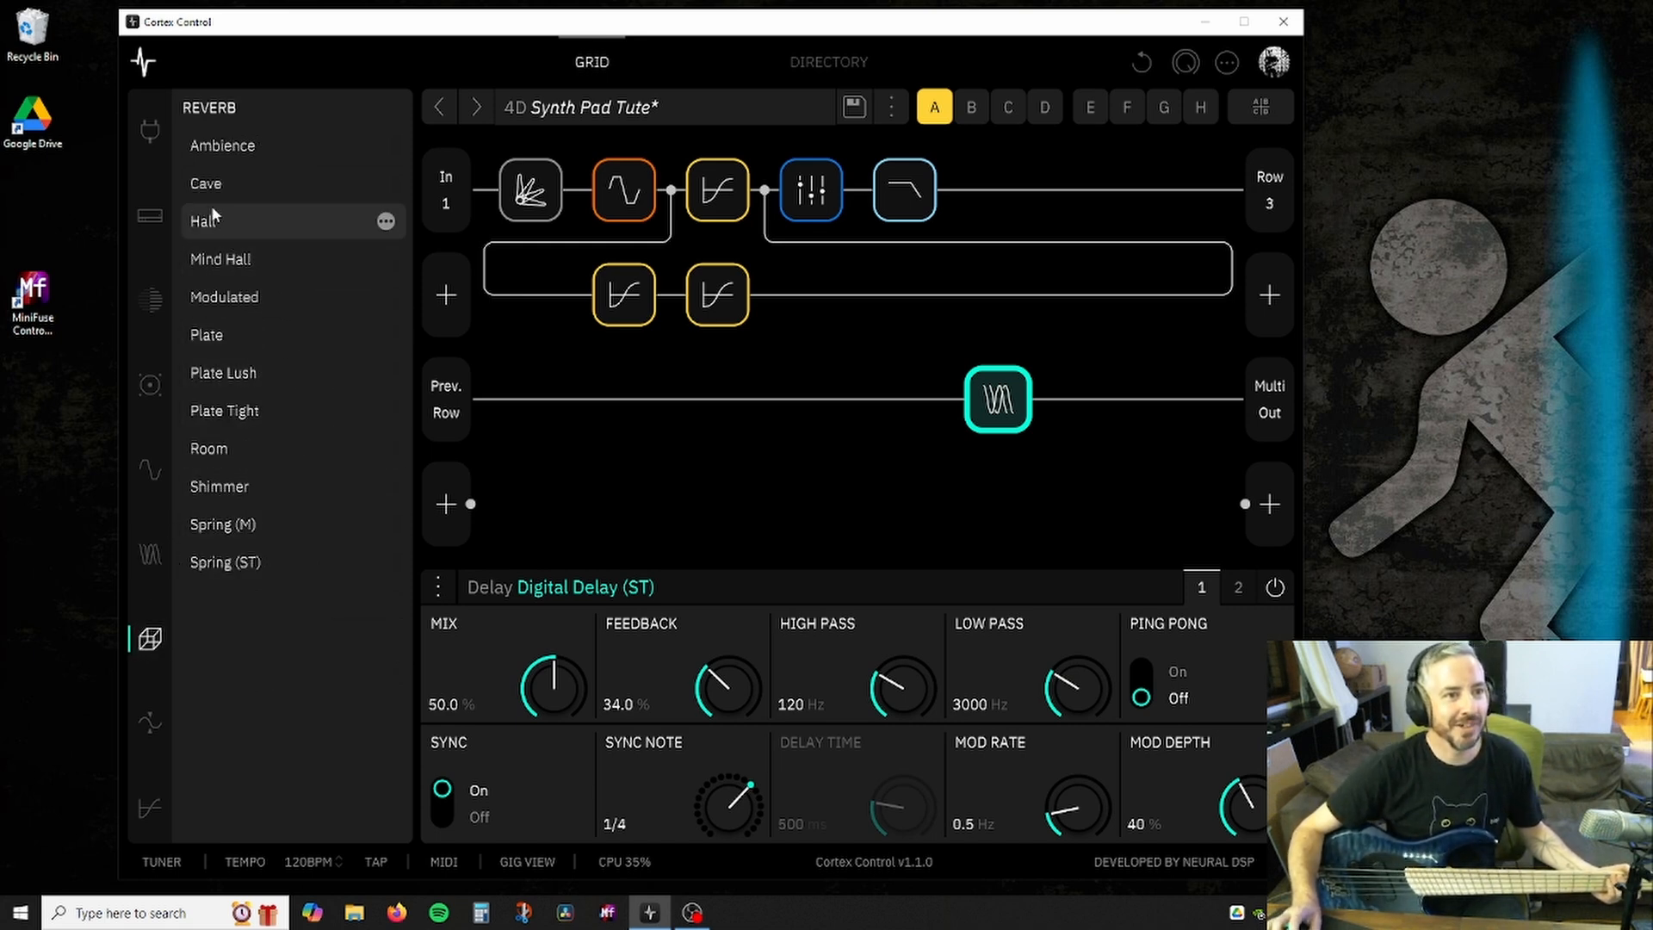
left_click_drag(221, 182, 1106, 412)
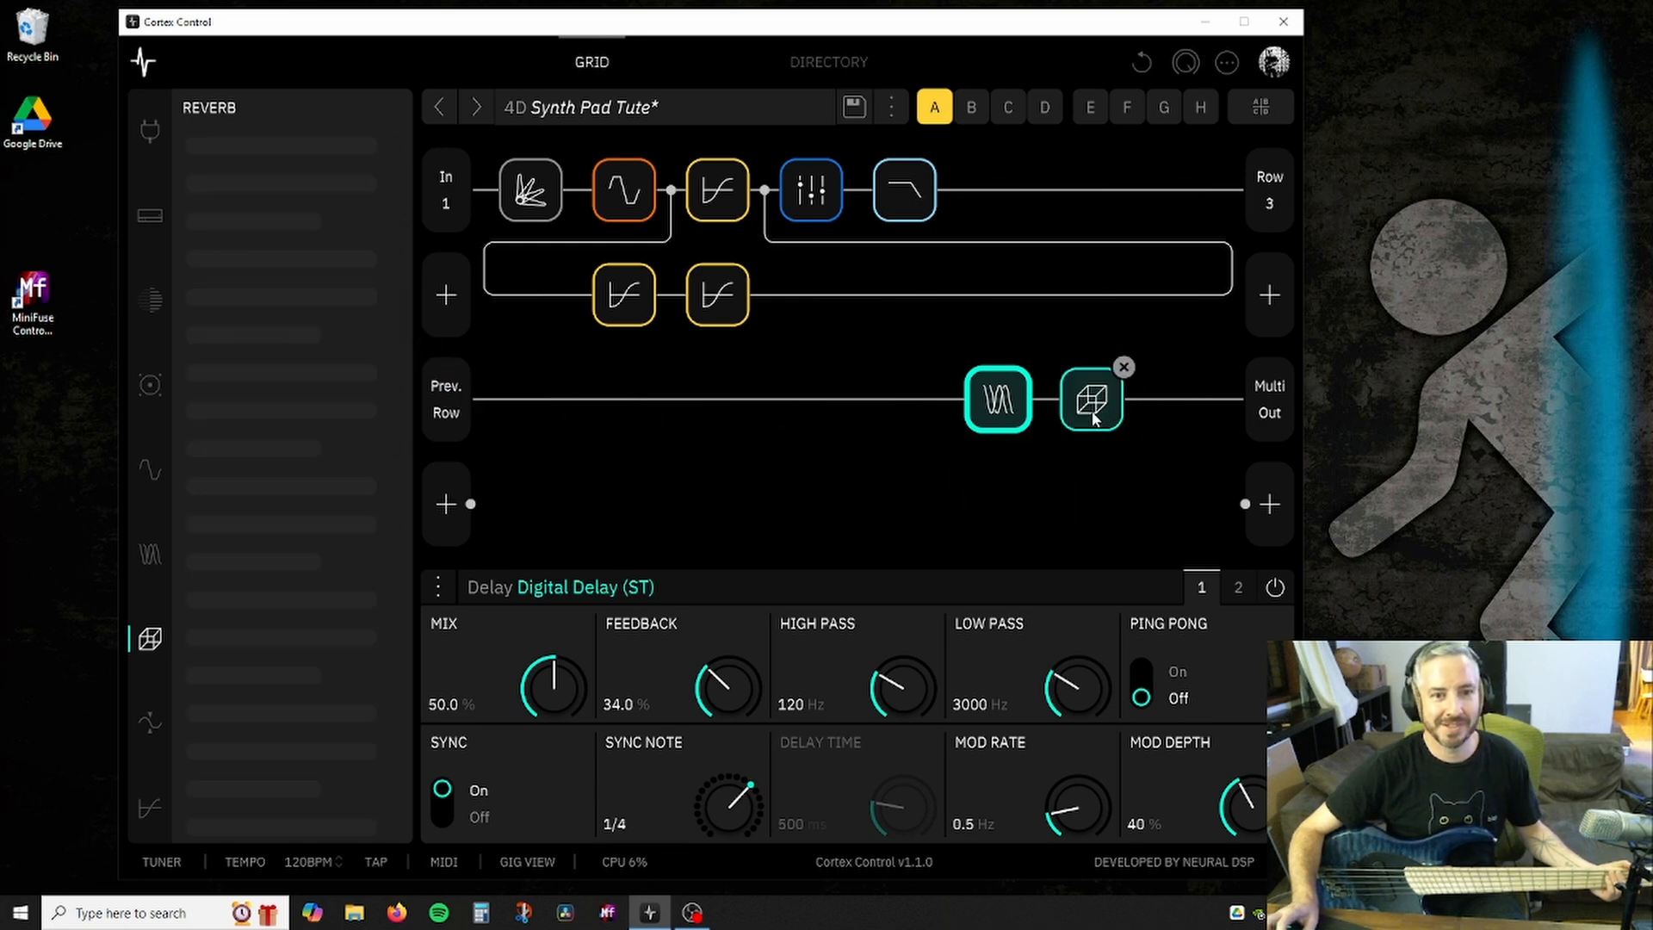
left_click(1100, 412)
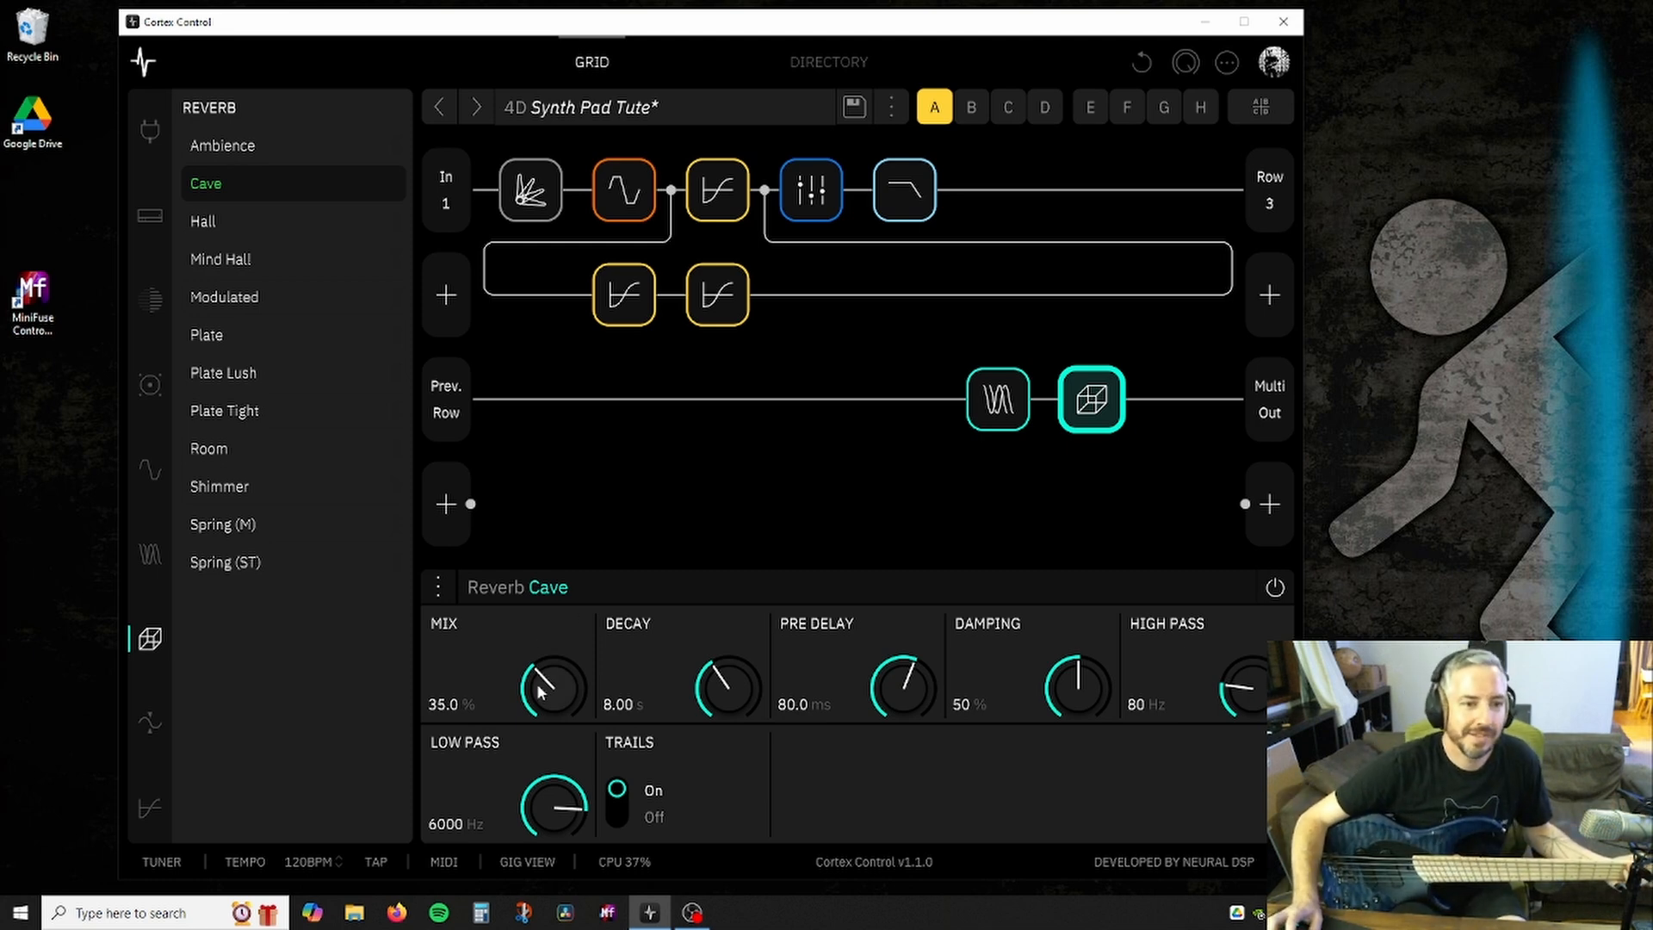
scroll(541, 687, "up", 1)
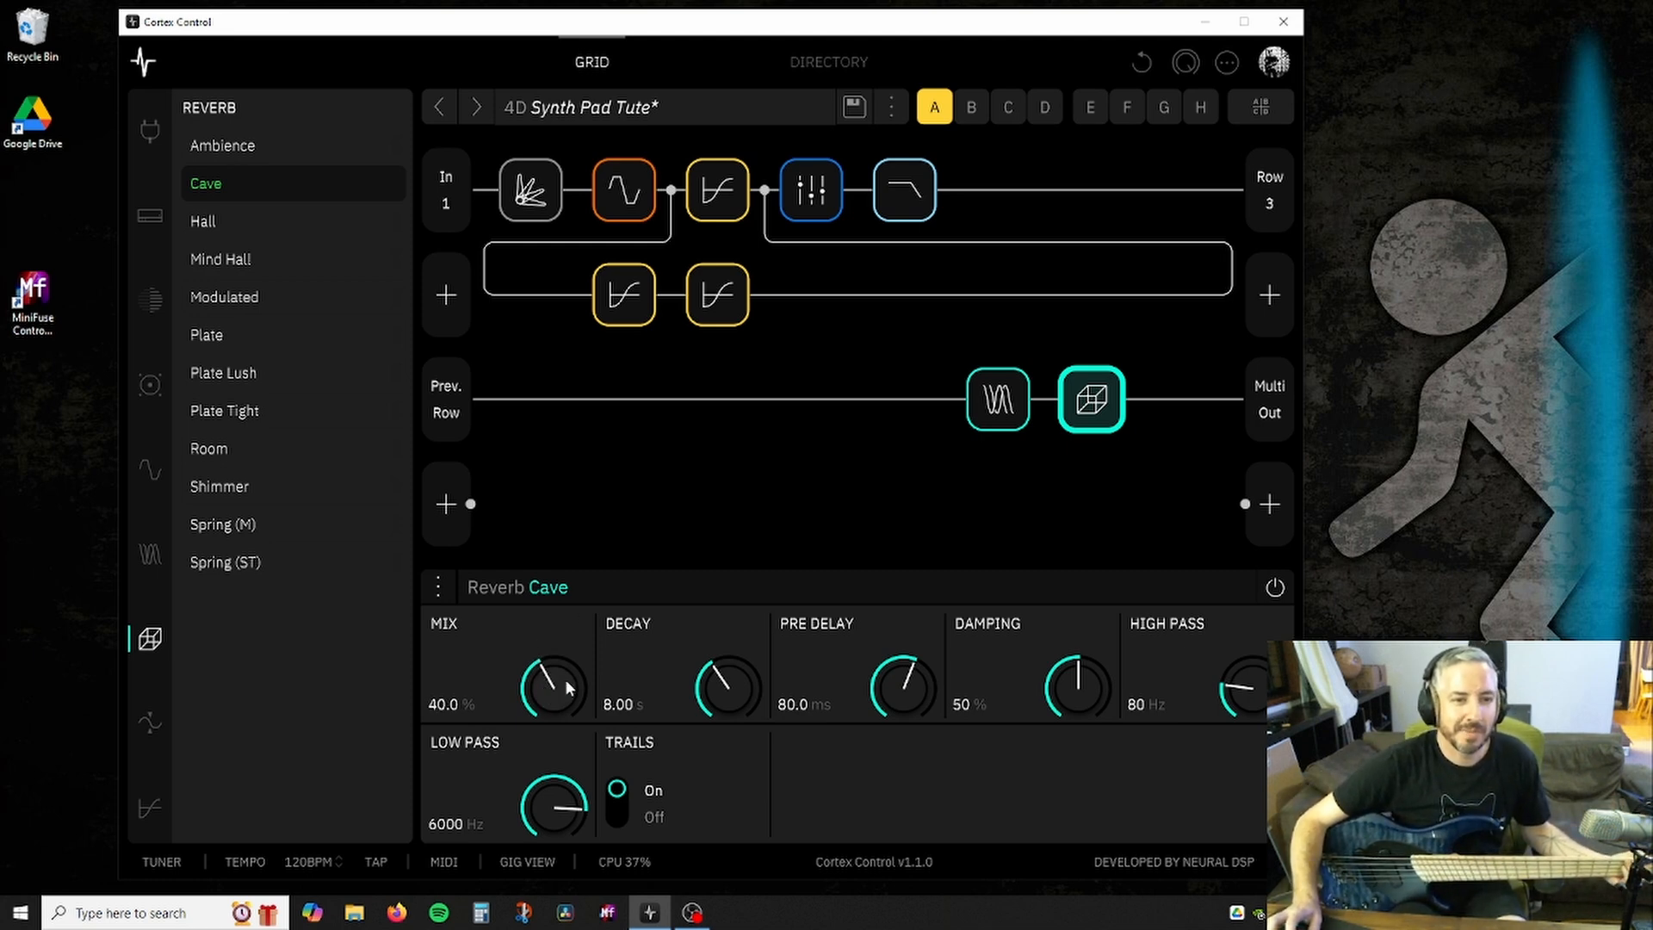
left_click_drag(539, 695, 560, 689)
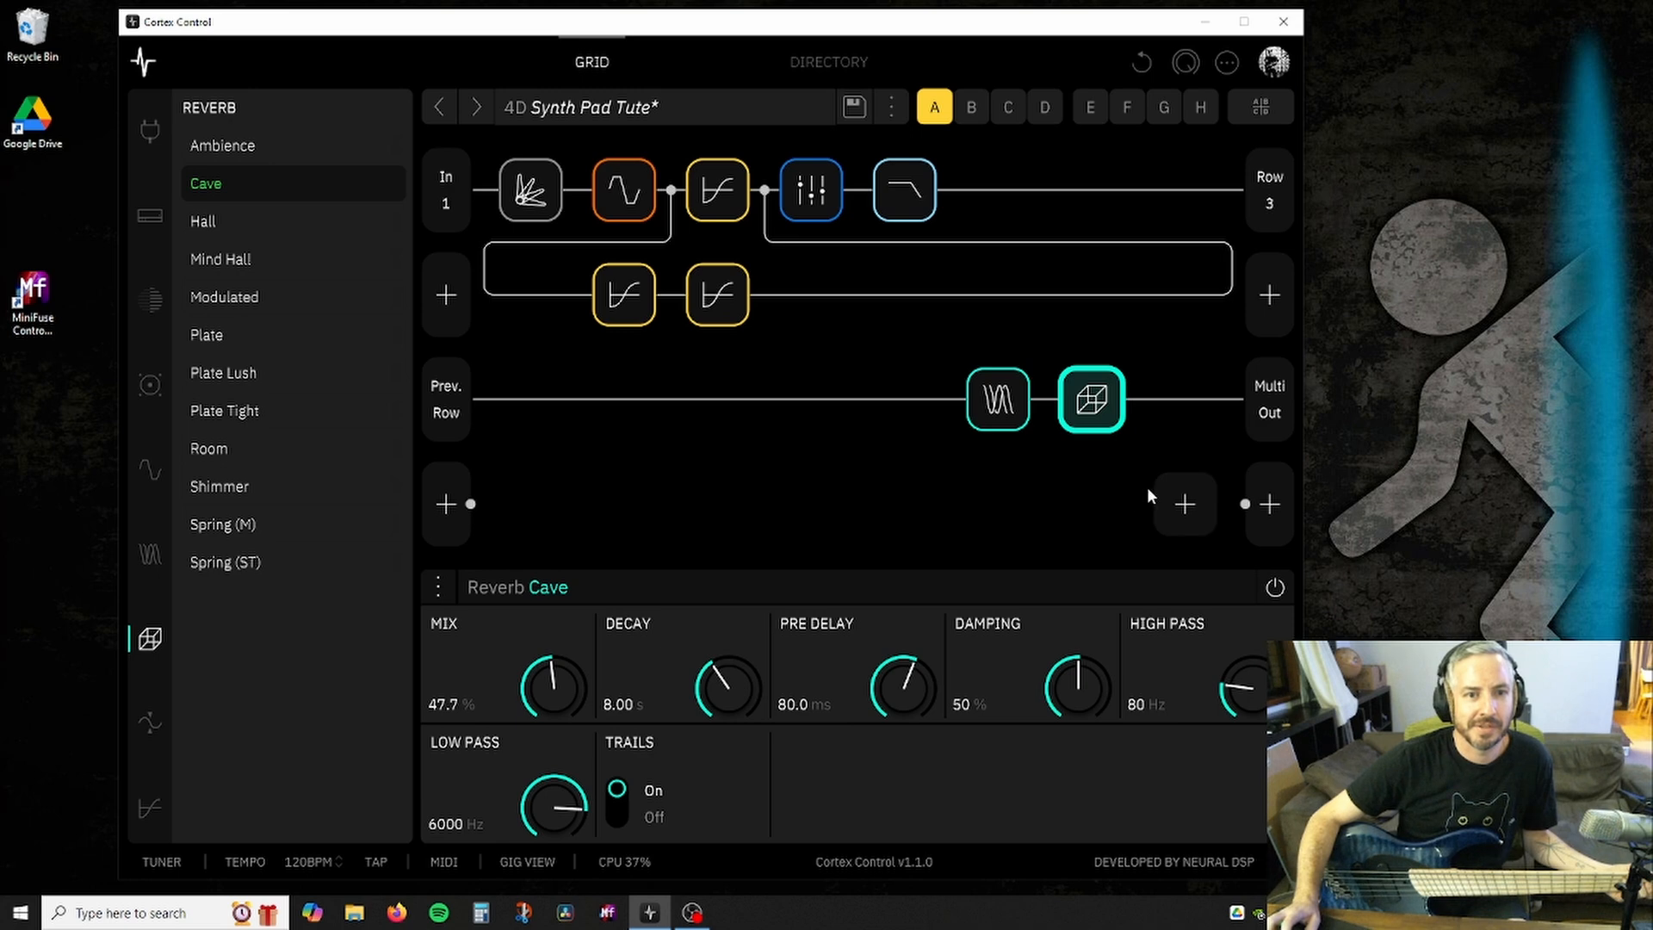
Add a Tremolo modulation block directly after the Foog filter in the top row.
scroll(153, 604, "down", 4)
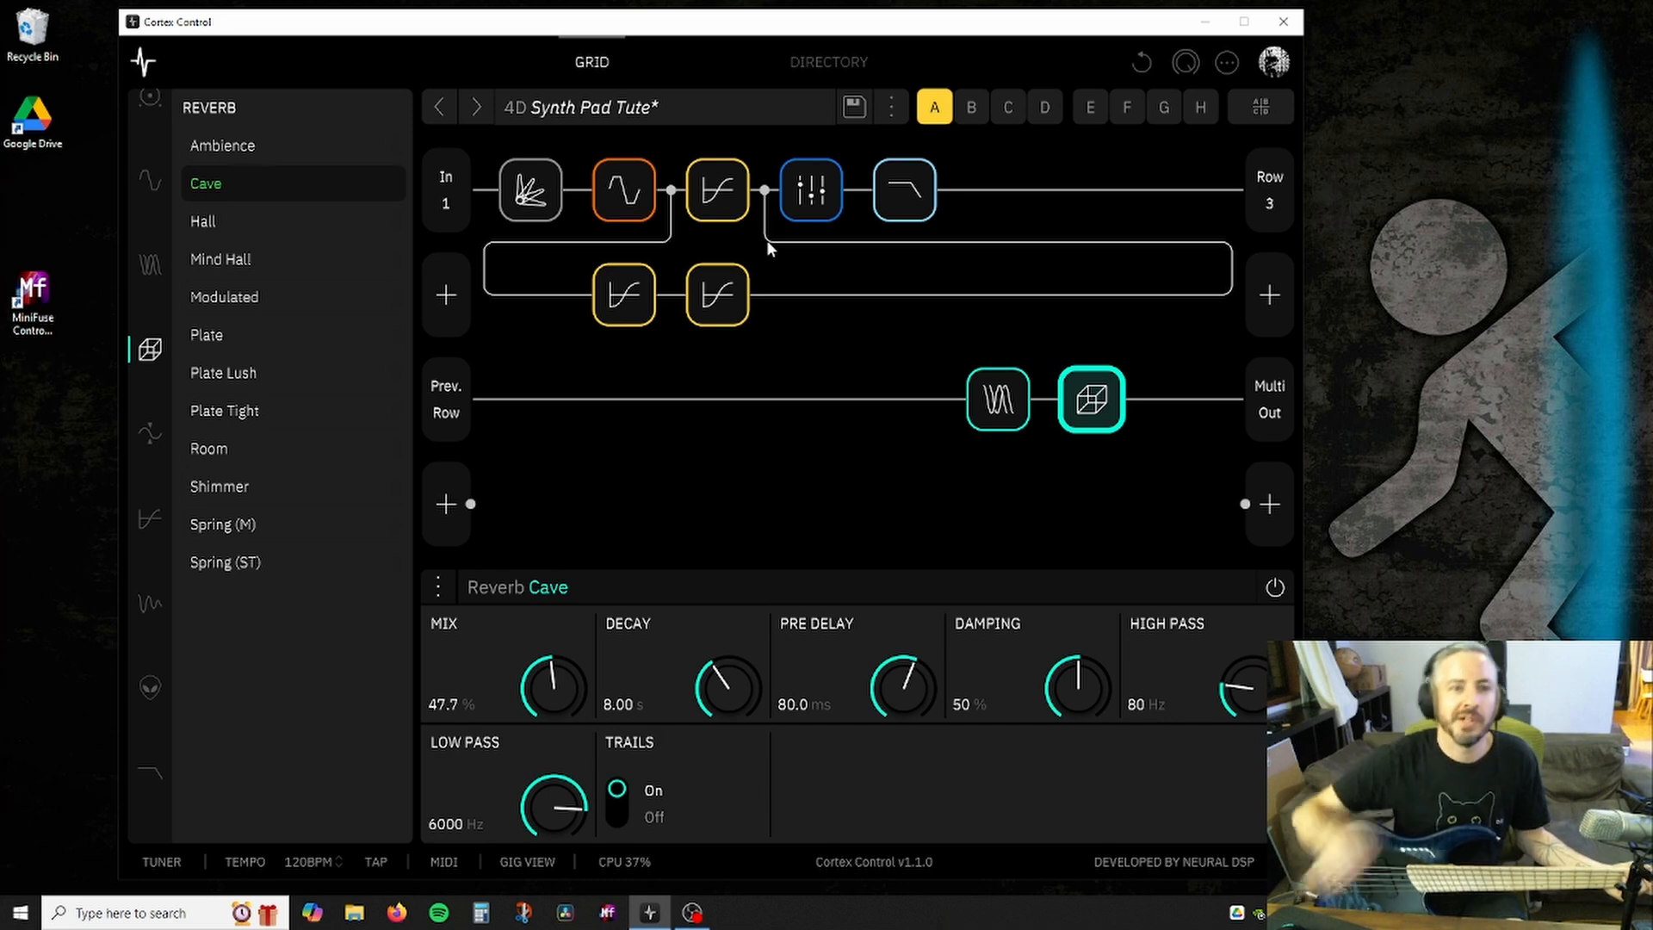
mouse_move(762, 263)
left_click(729, 320)
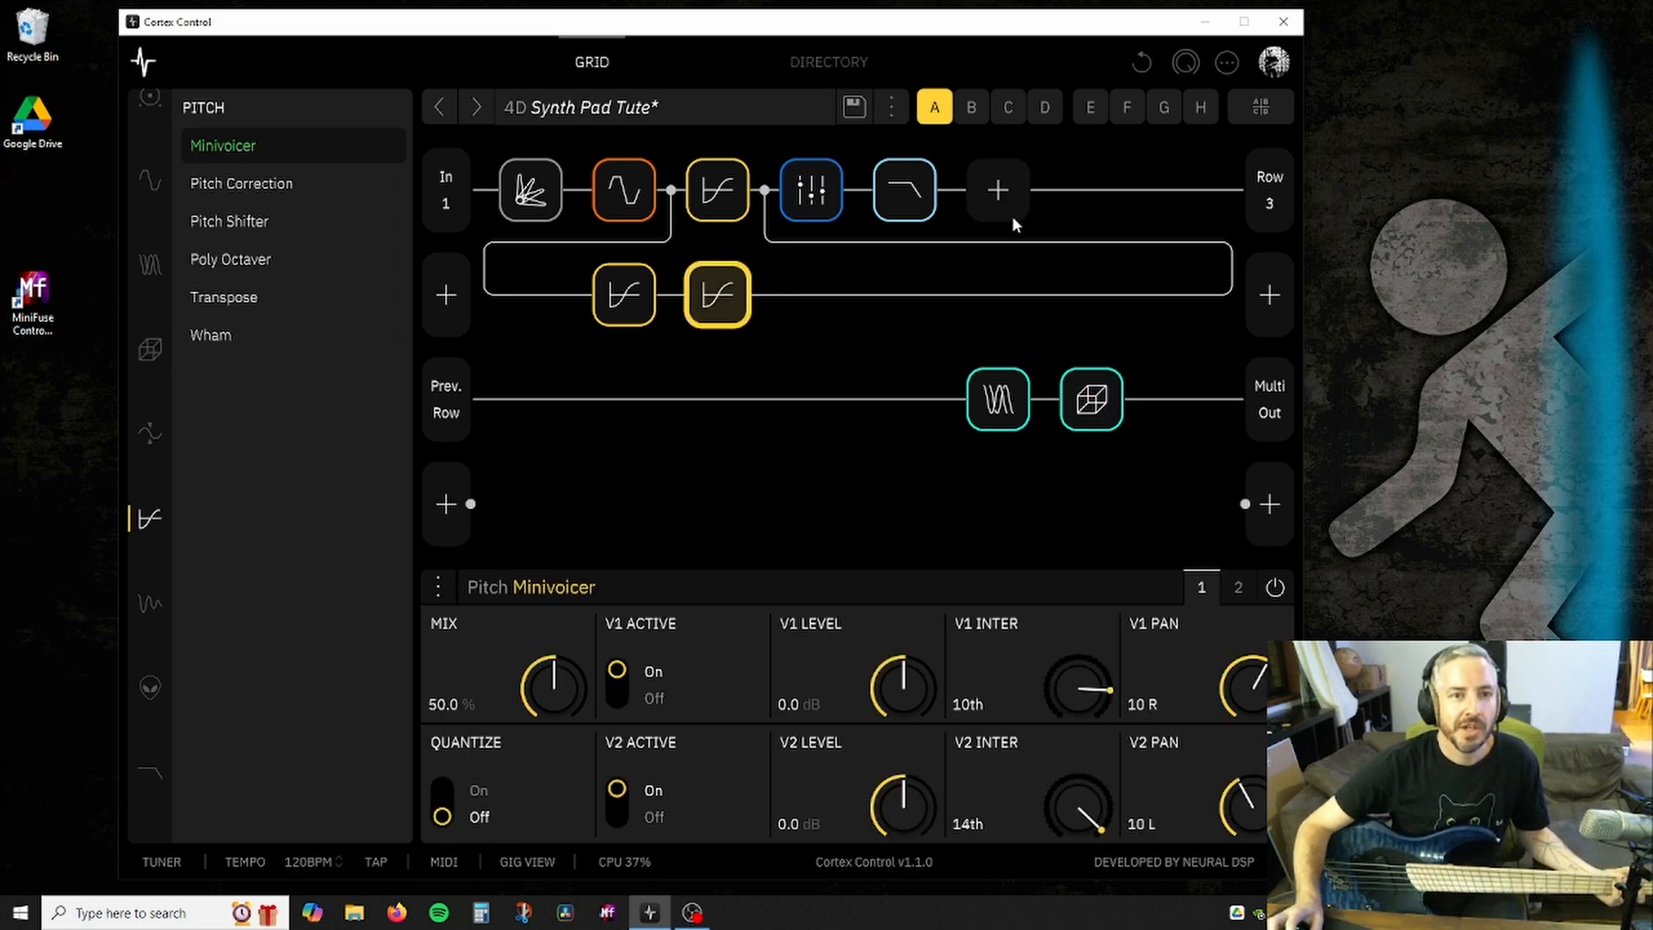
left_click(152, 605)
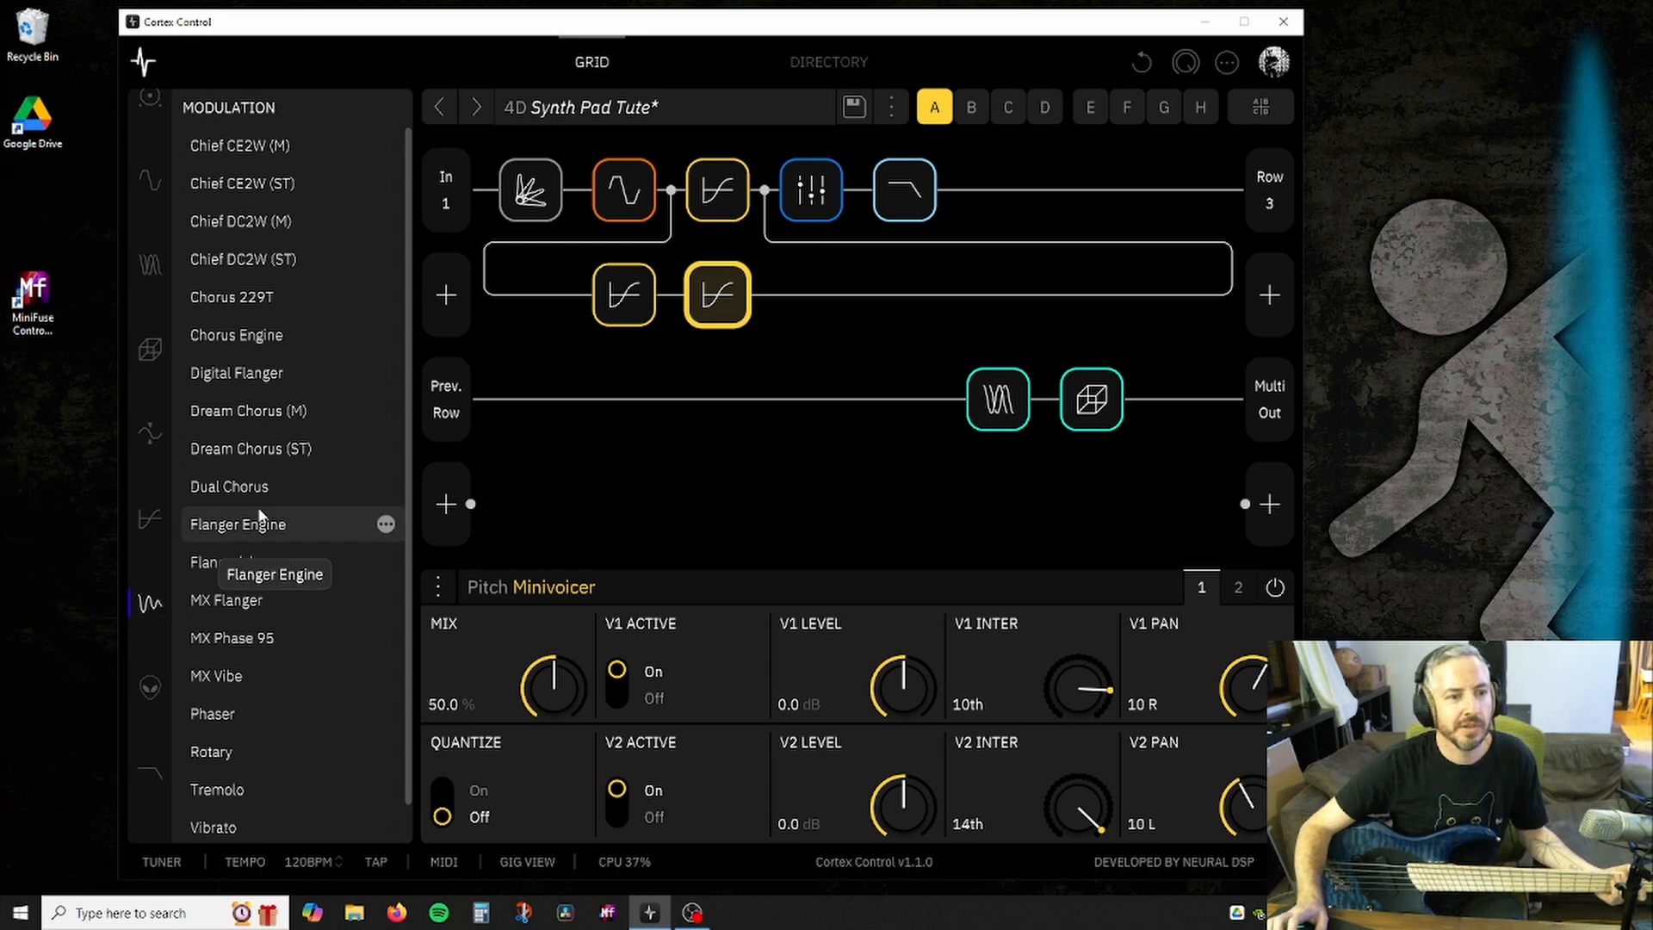
scroll(255, 674, "down", 1)
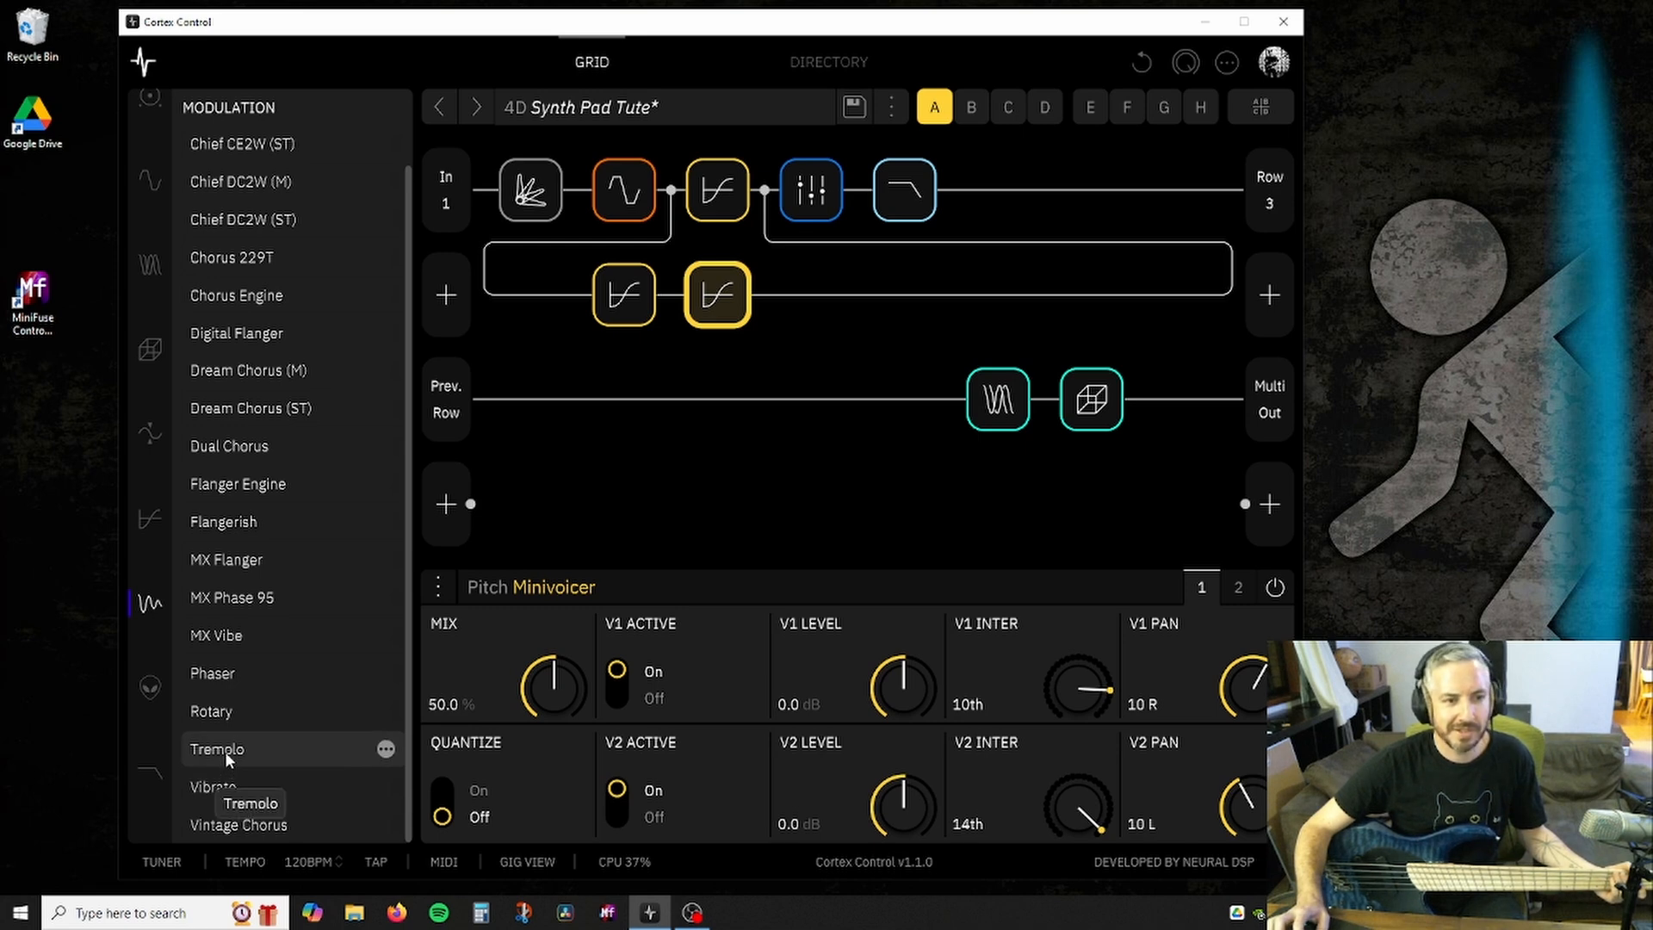
left_click_drag(213, 752, 1003, 196)
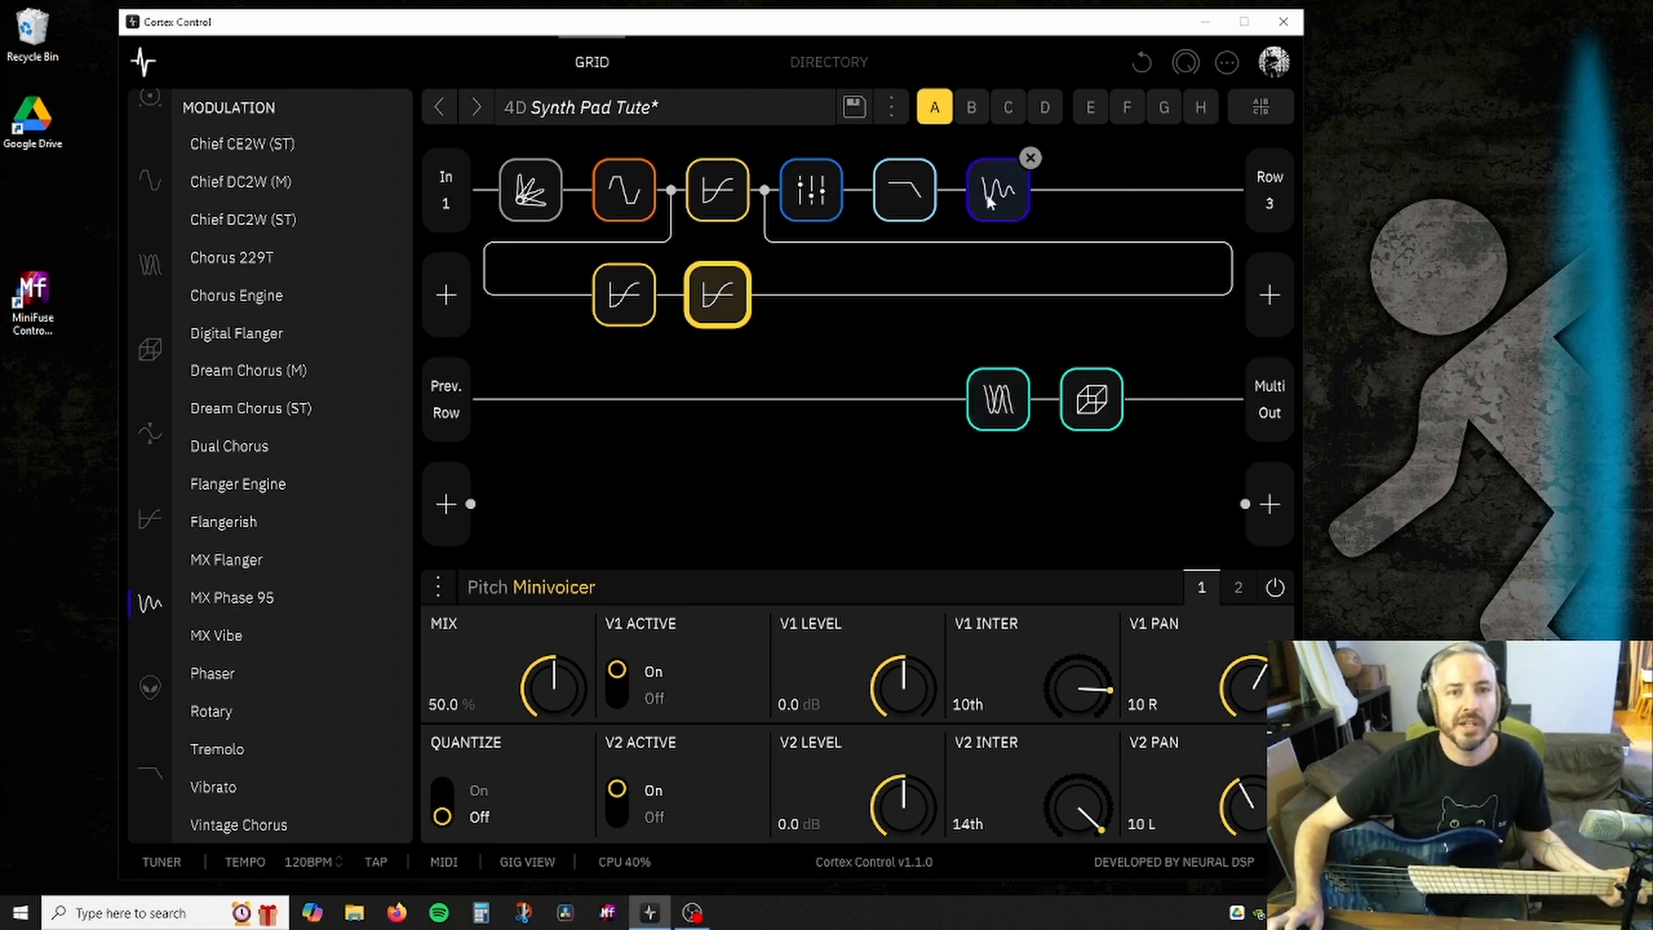
Sync the Tremolo to tempo at 1/8 notes, with 100% depth and the Saw Dn waveform.
left_click(1028, 195)
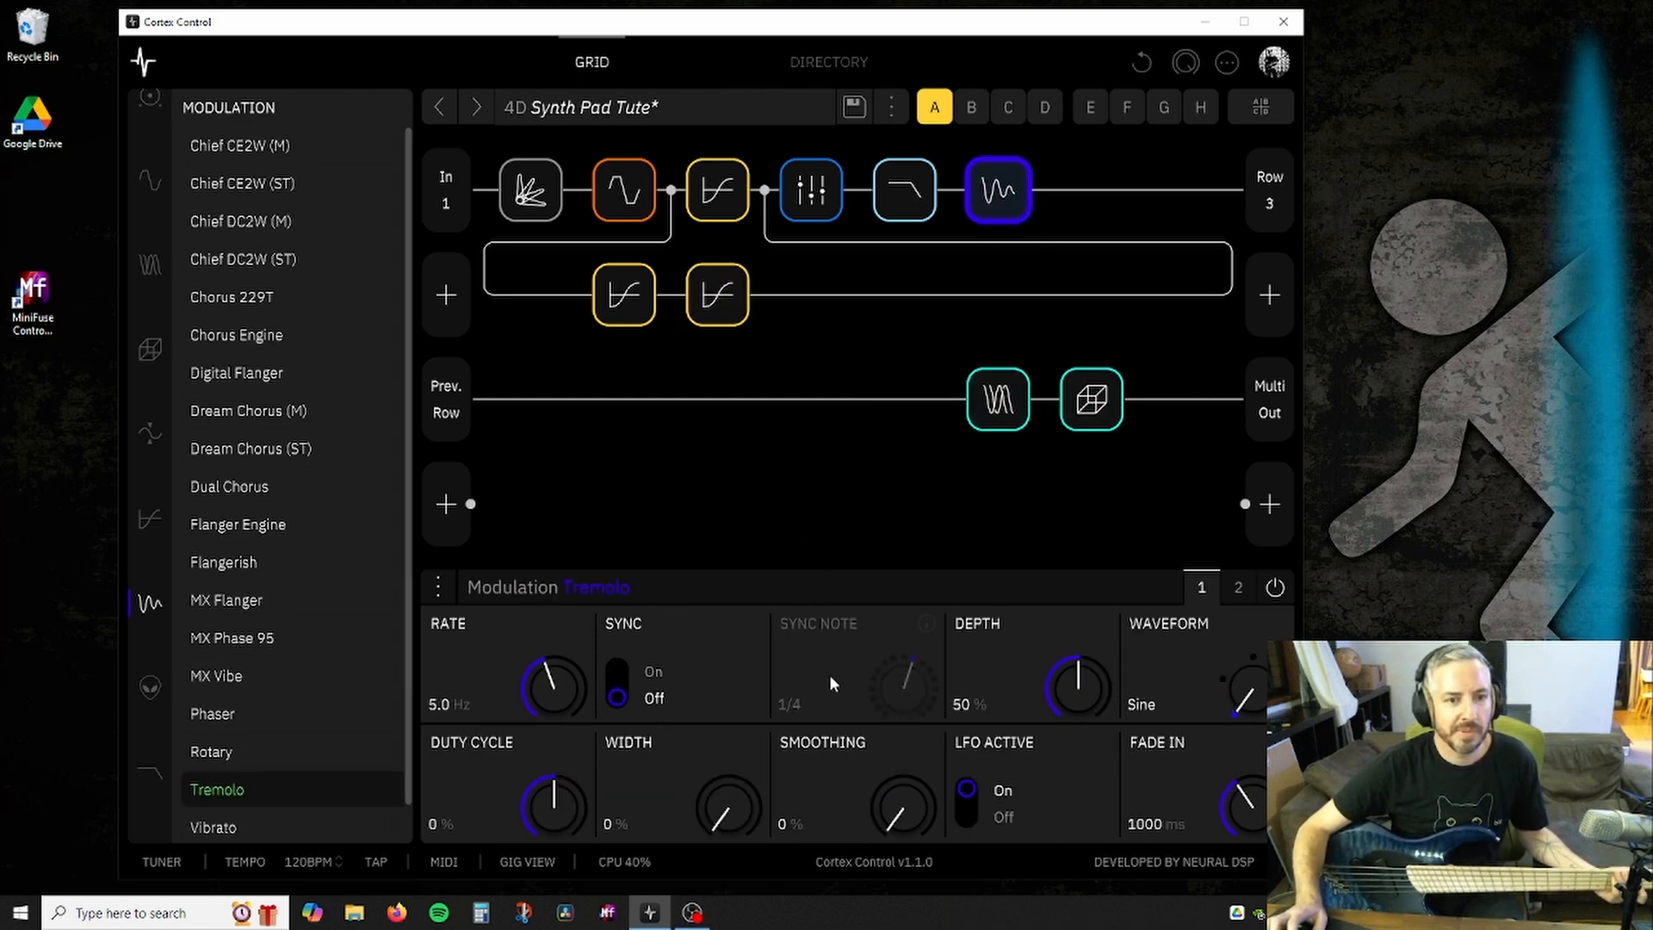
left_click(616, 696)
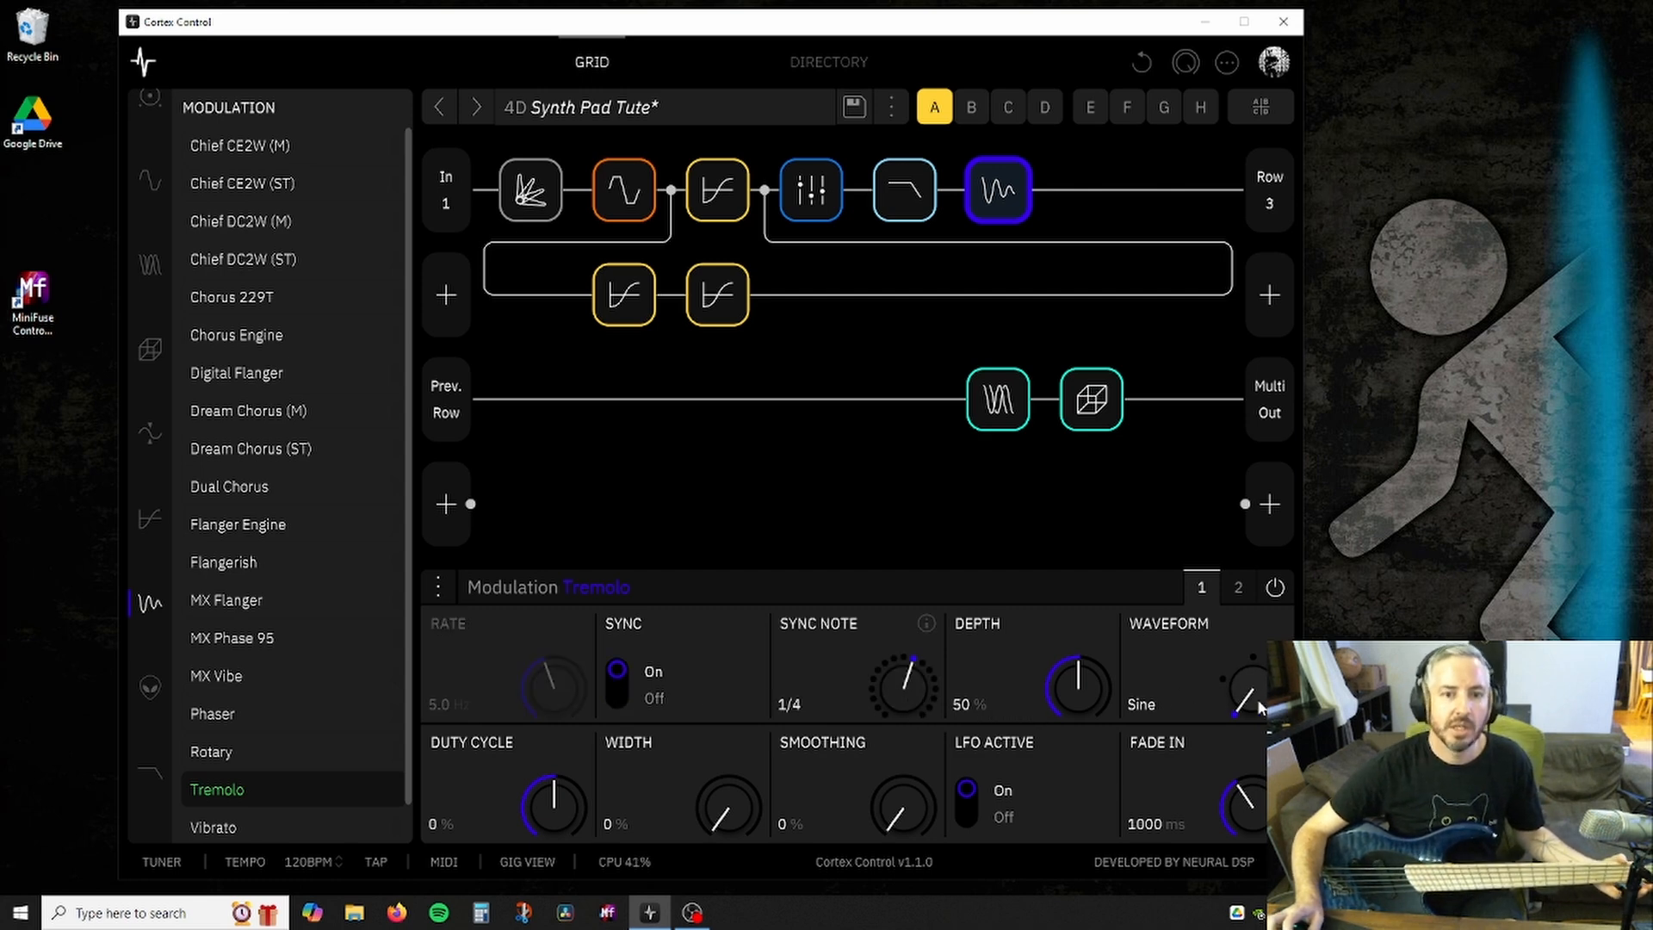
left_click_drag(1086, 702, 1095, 546)
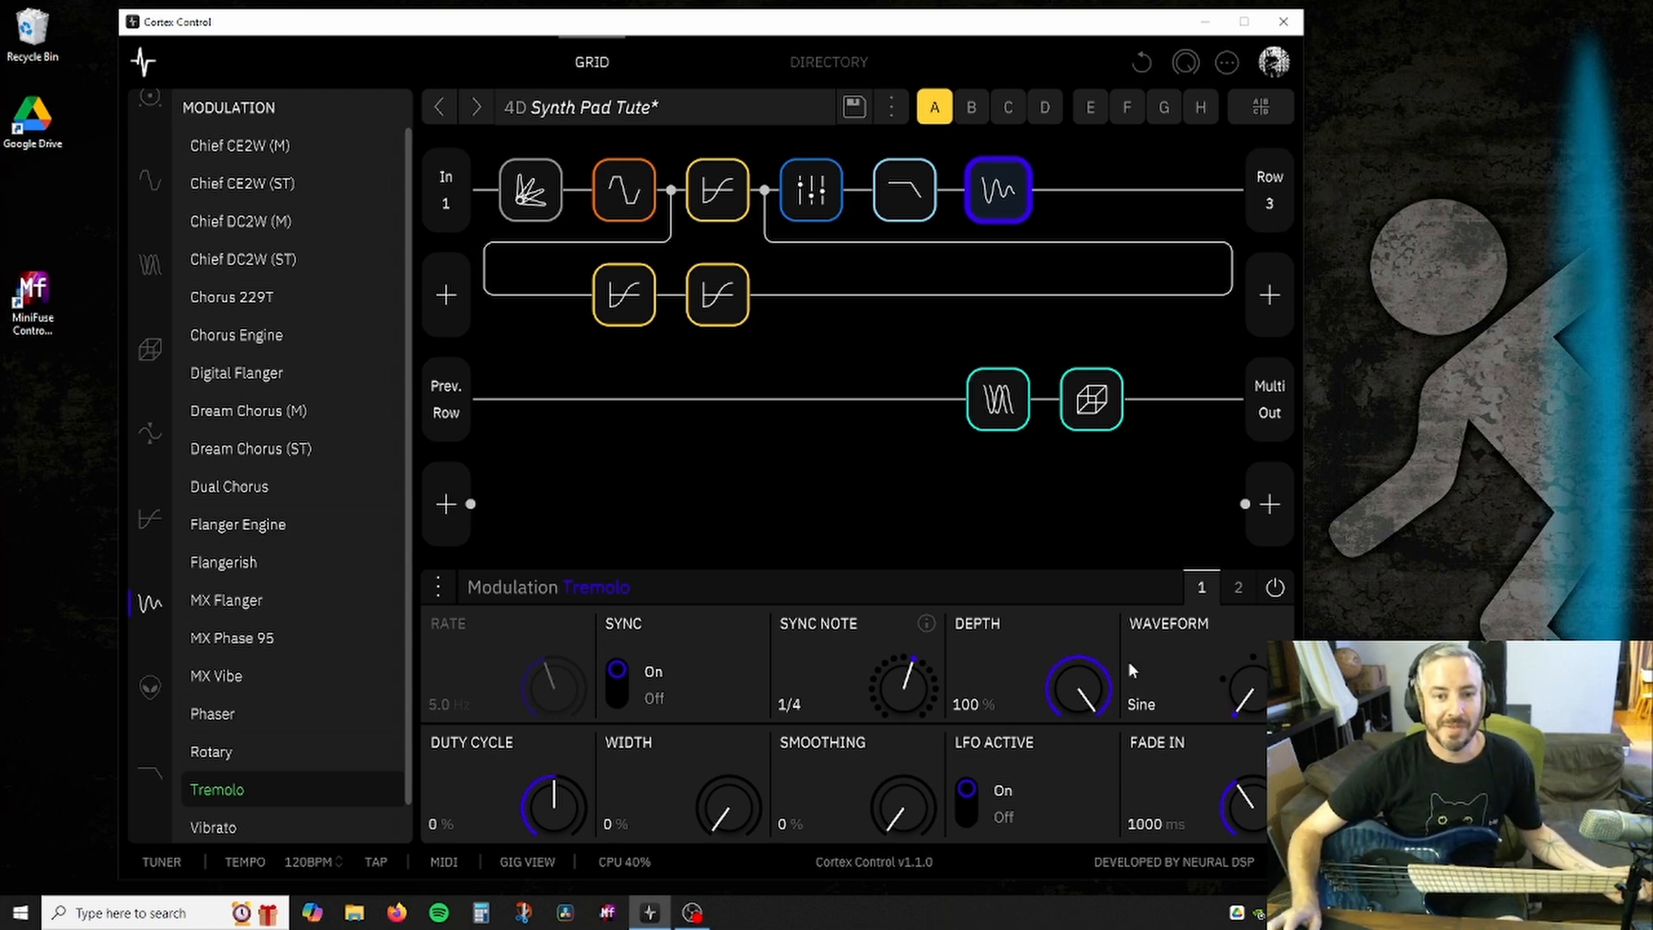
left_click_drag(1255, 660, 1267, 588)
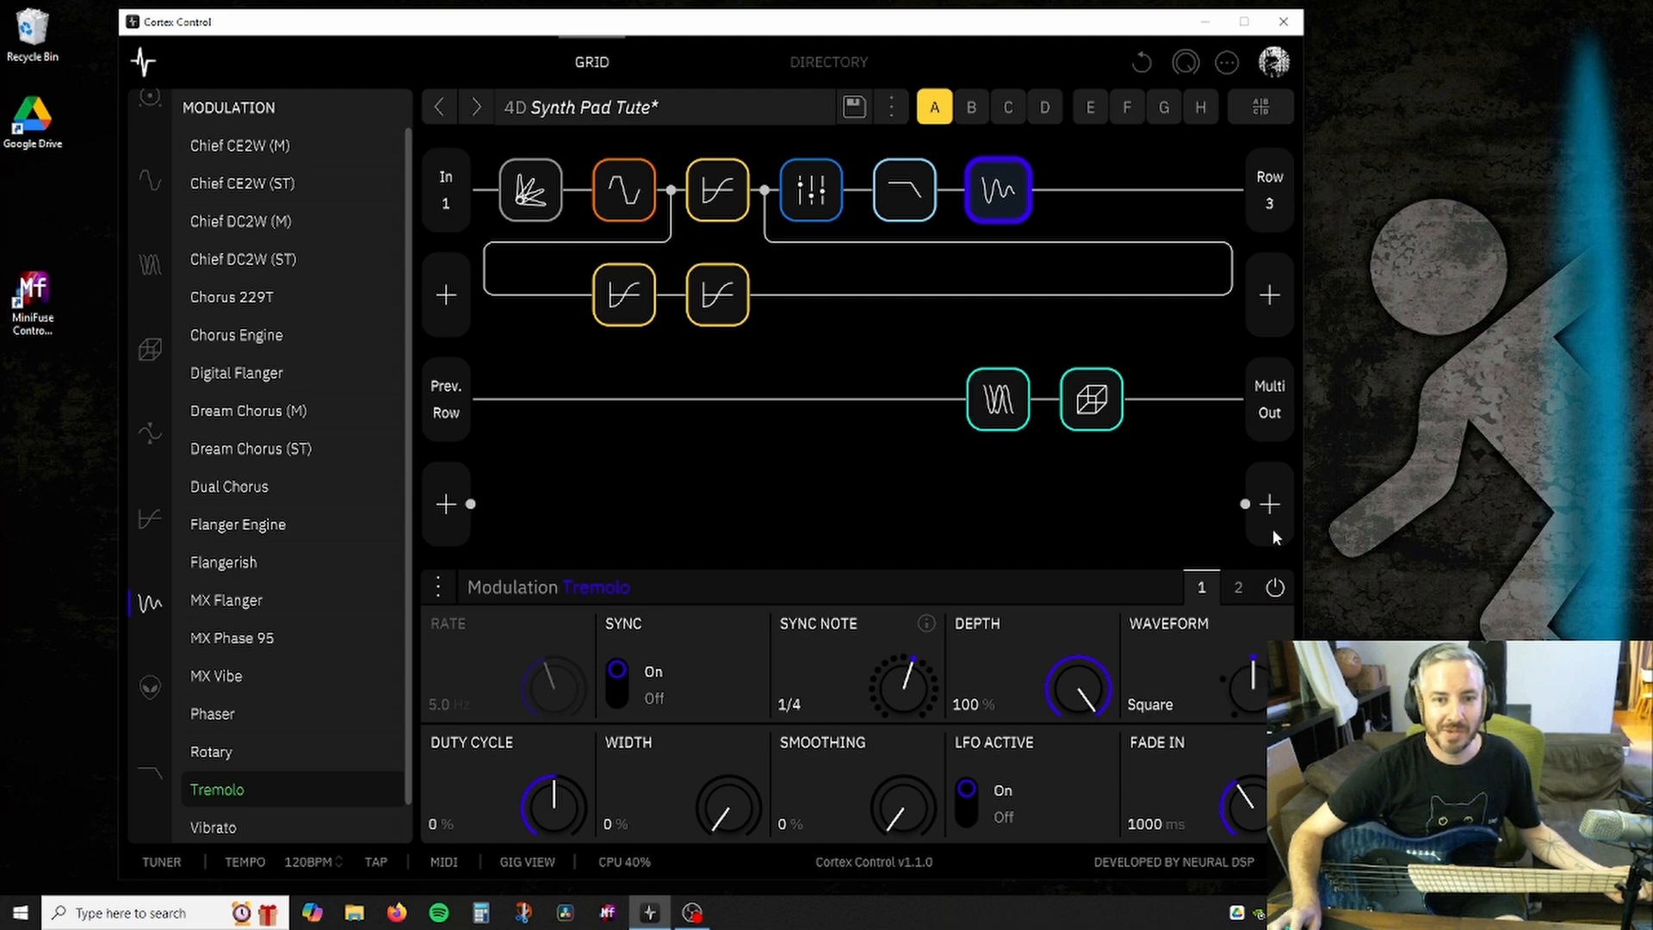
left_click_drag(1273, 529, 1279, 463)
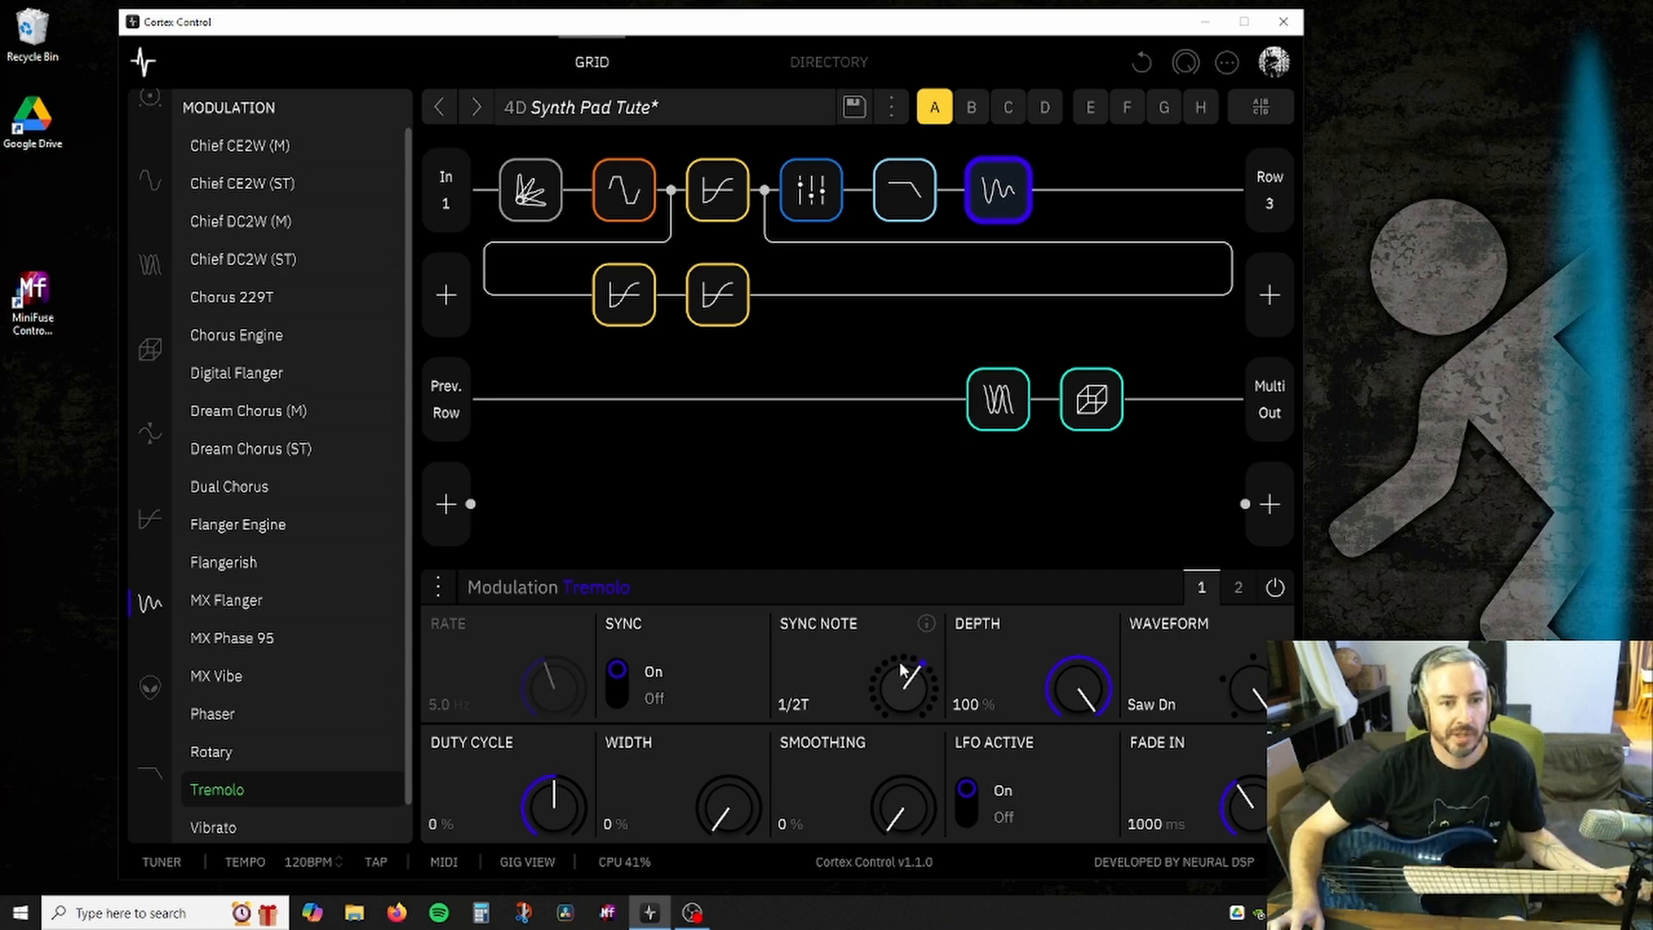
scroll(896, 685, "down", 2)
scroll(897, 695, "down", 1)
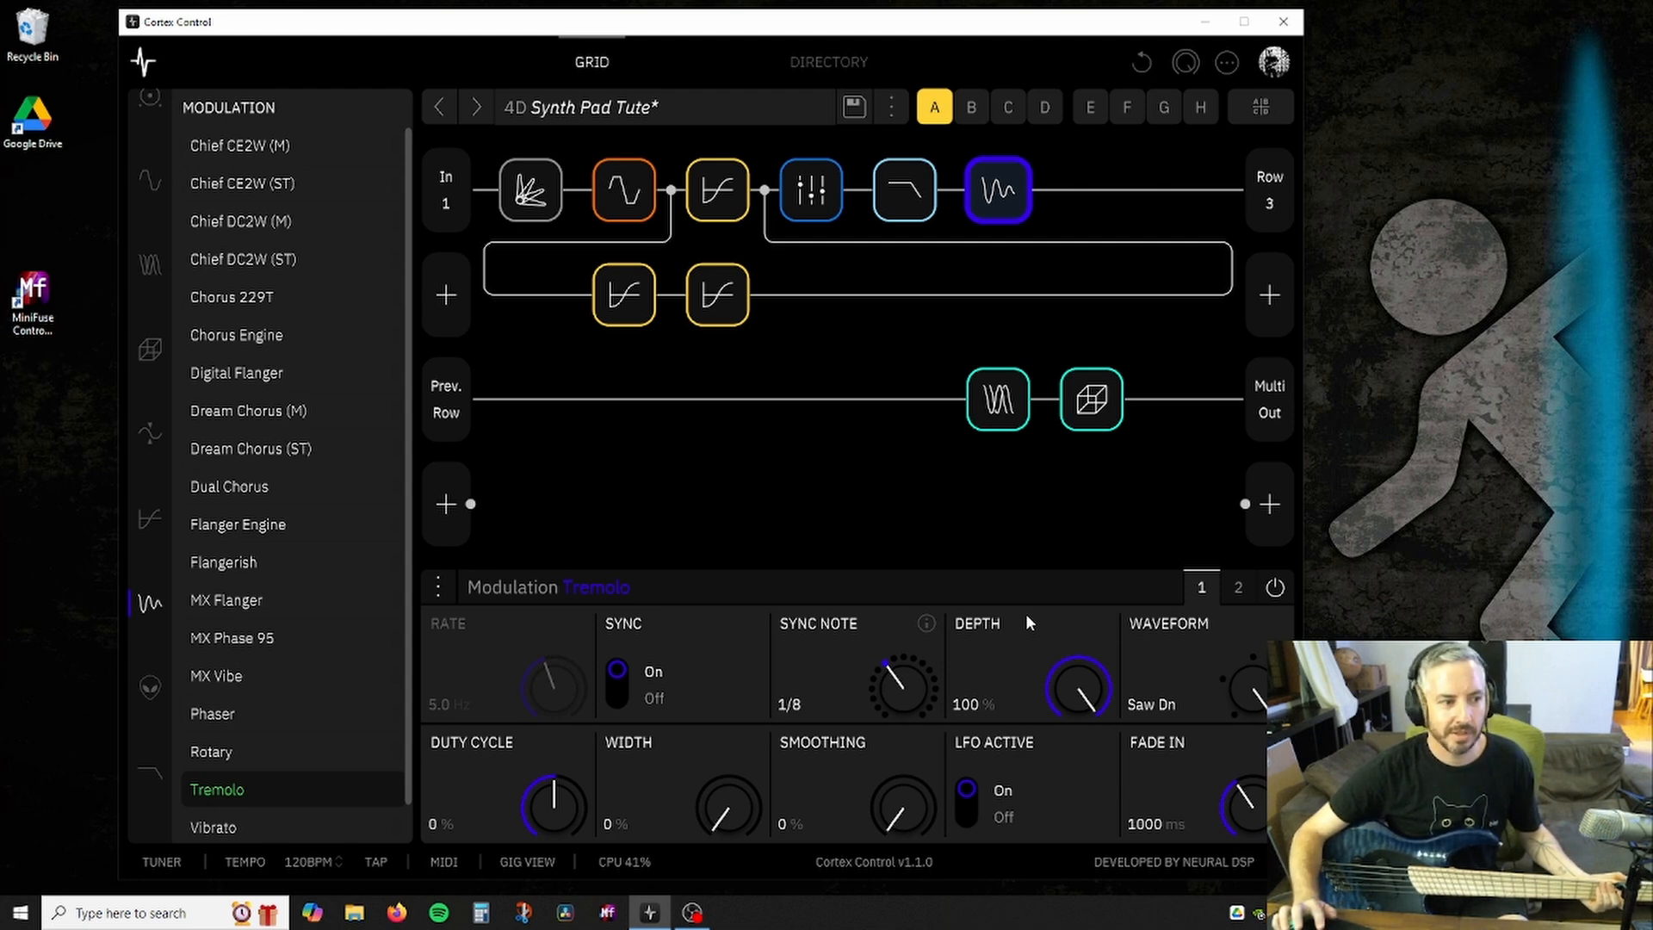
Bypass the Tremolo and add a Vibrato directly after it with a 1.4 Hz rate and 68% depth.
left_click(1275, 588)
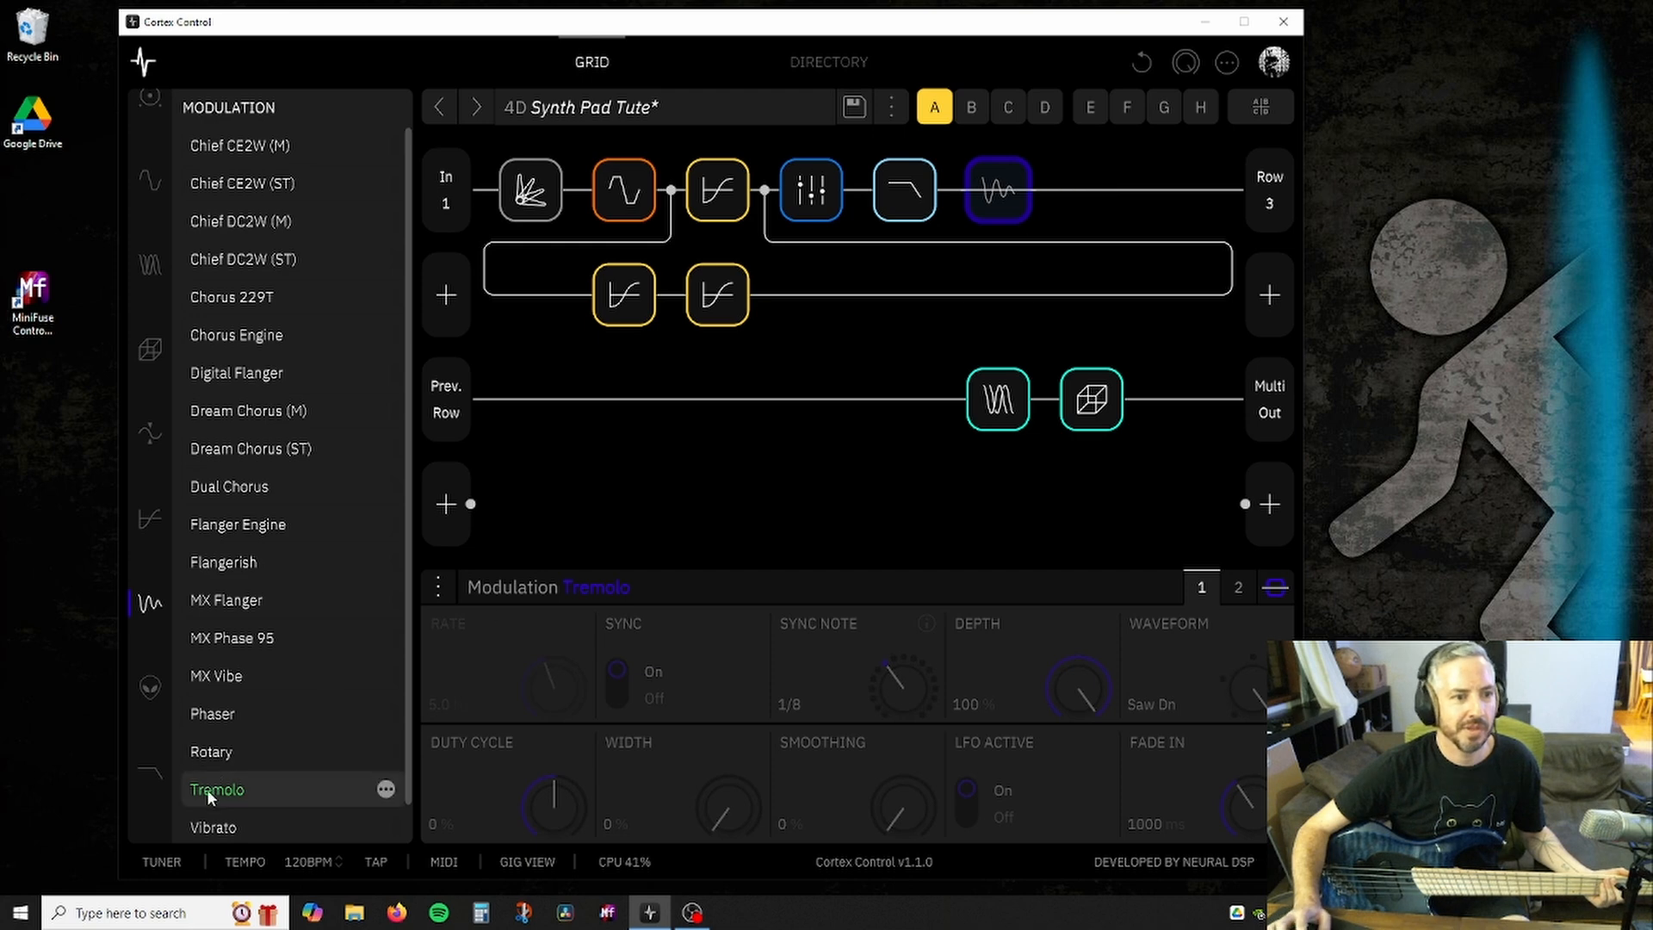
left_click_drag(241, 829, 1100, 202)
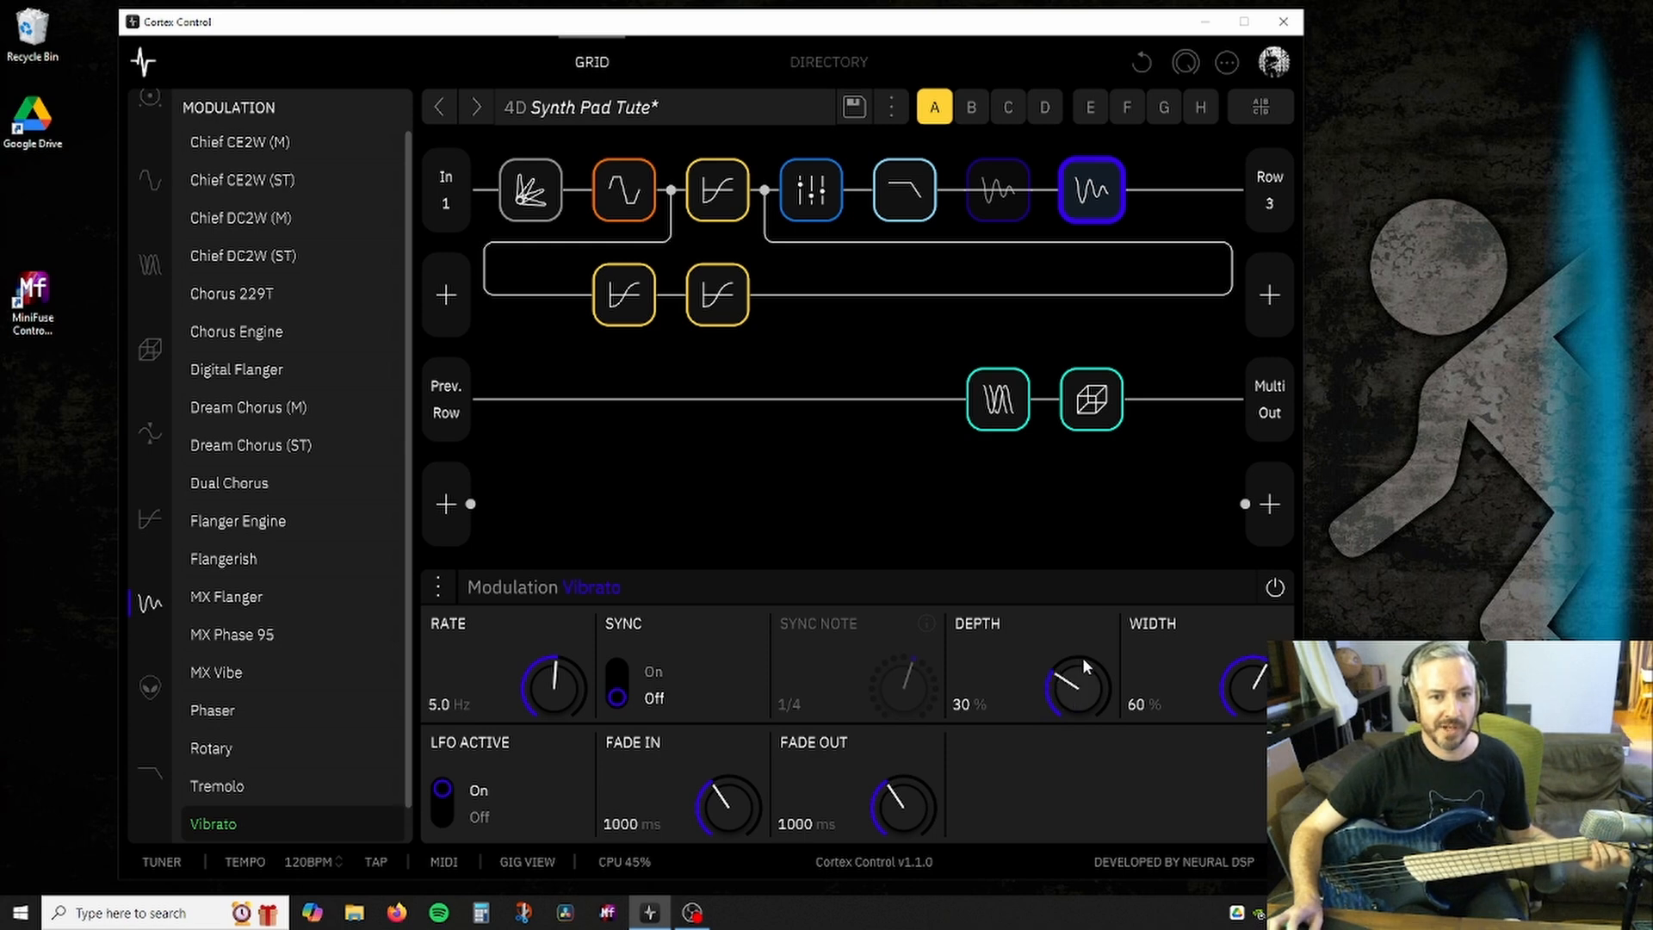
left_click_drag(1082, 657, 1083, 625)
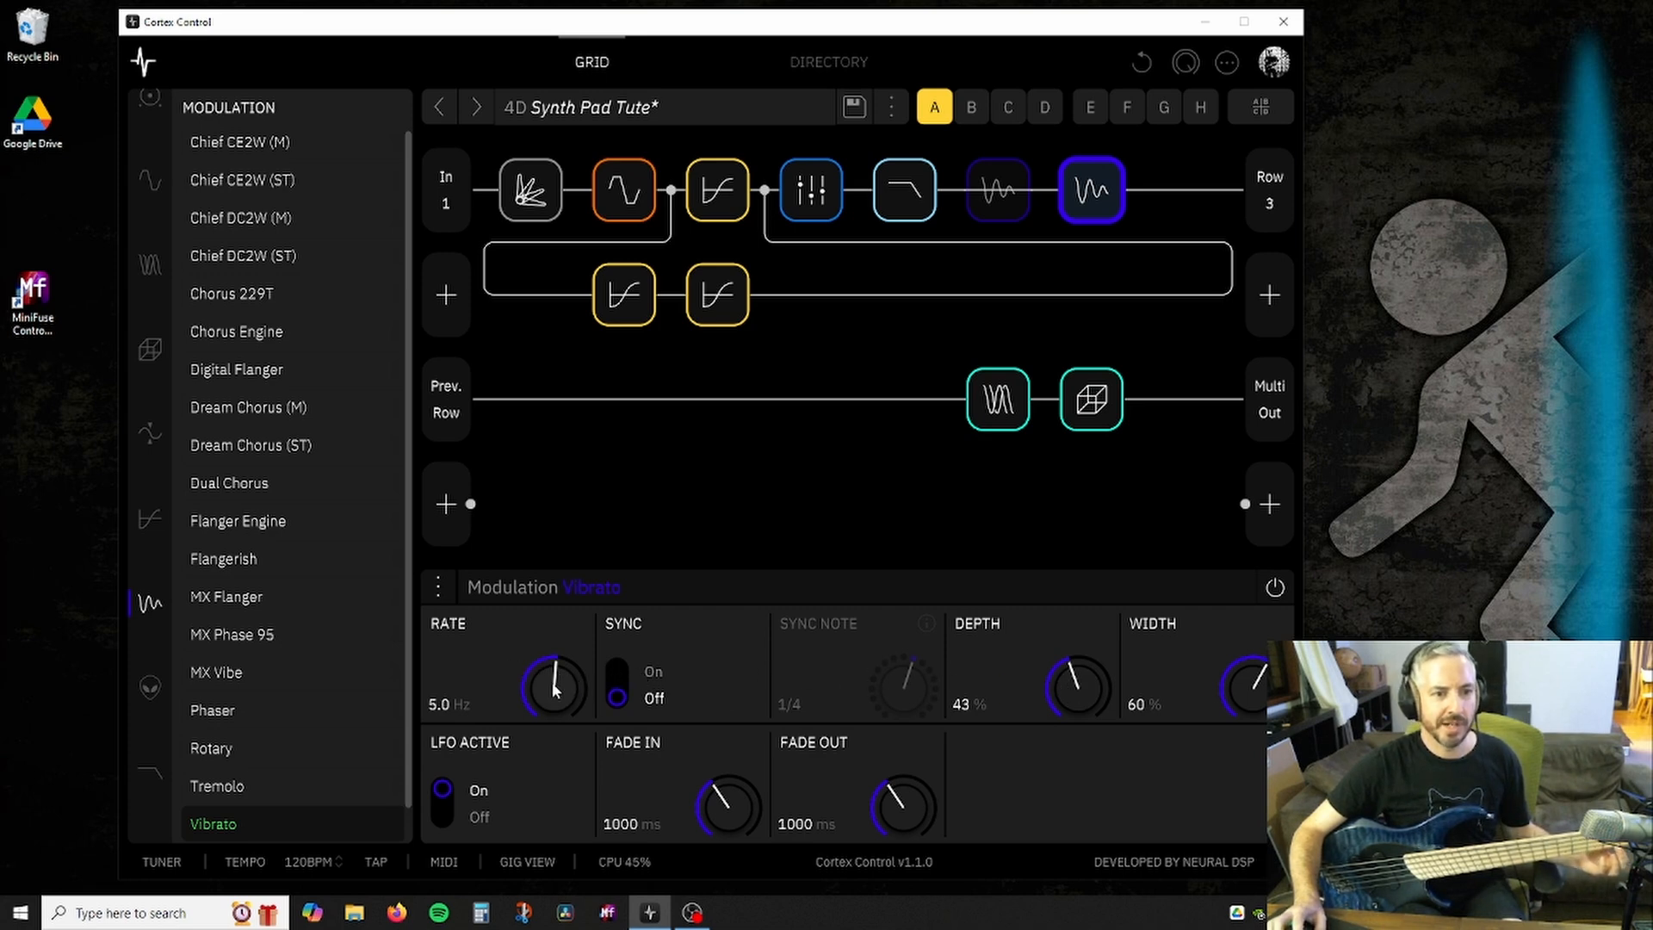
left_click_drag(551, 682, 548, 718)
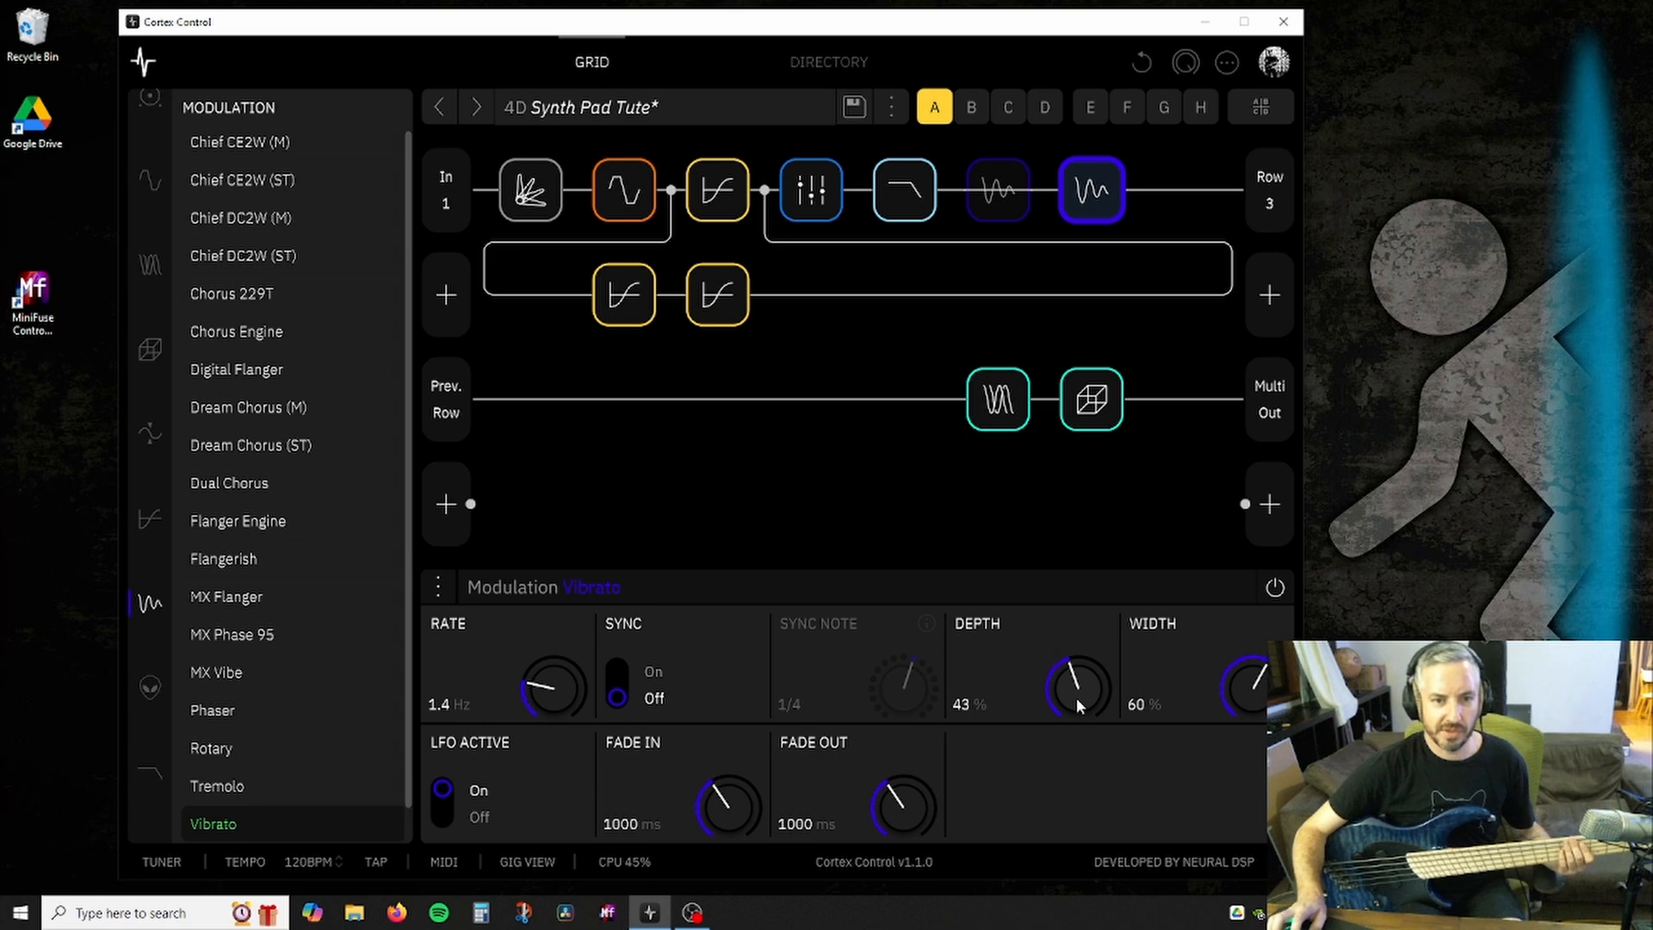
mouse_move(1076, 697)
left_mouse_down()
mouse_move(1072, 639)
mouse_move(1081, 783)
mouse_move(1087, 659)
mouse_move(1083, 684)
left_mouse_up()
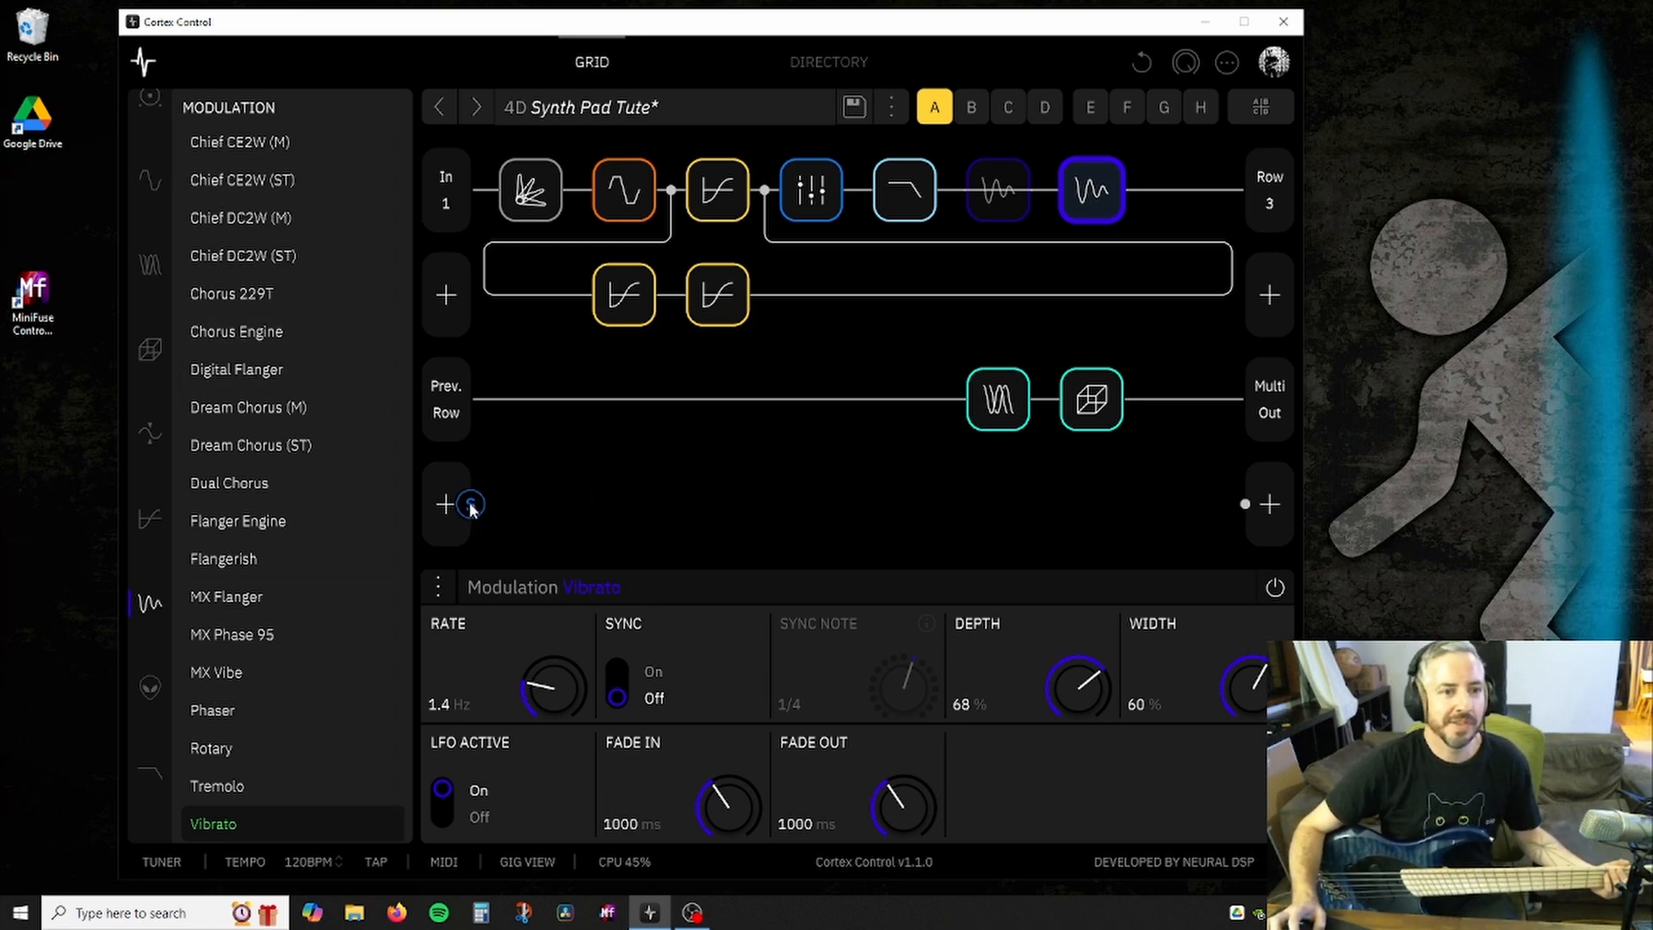
Set up row 4 as a separate path from Input 1 to Multiple Outputs.
left_click(441, 508)
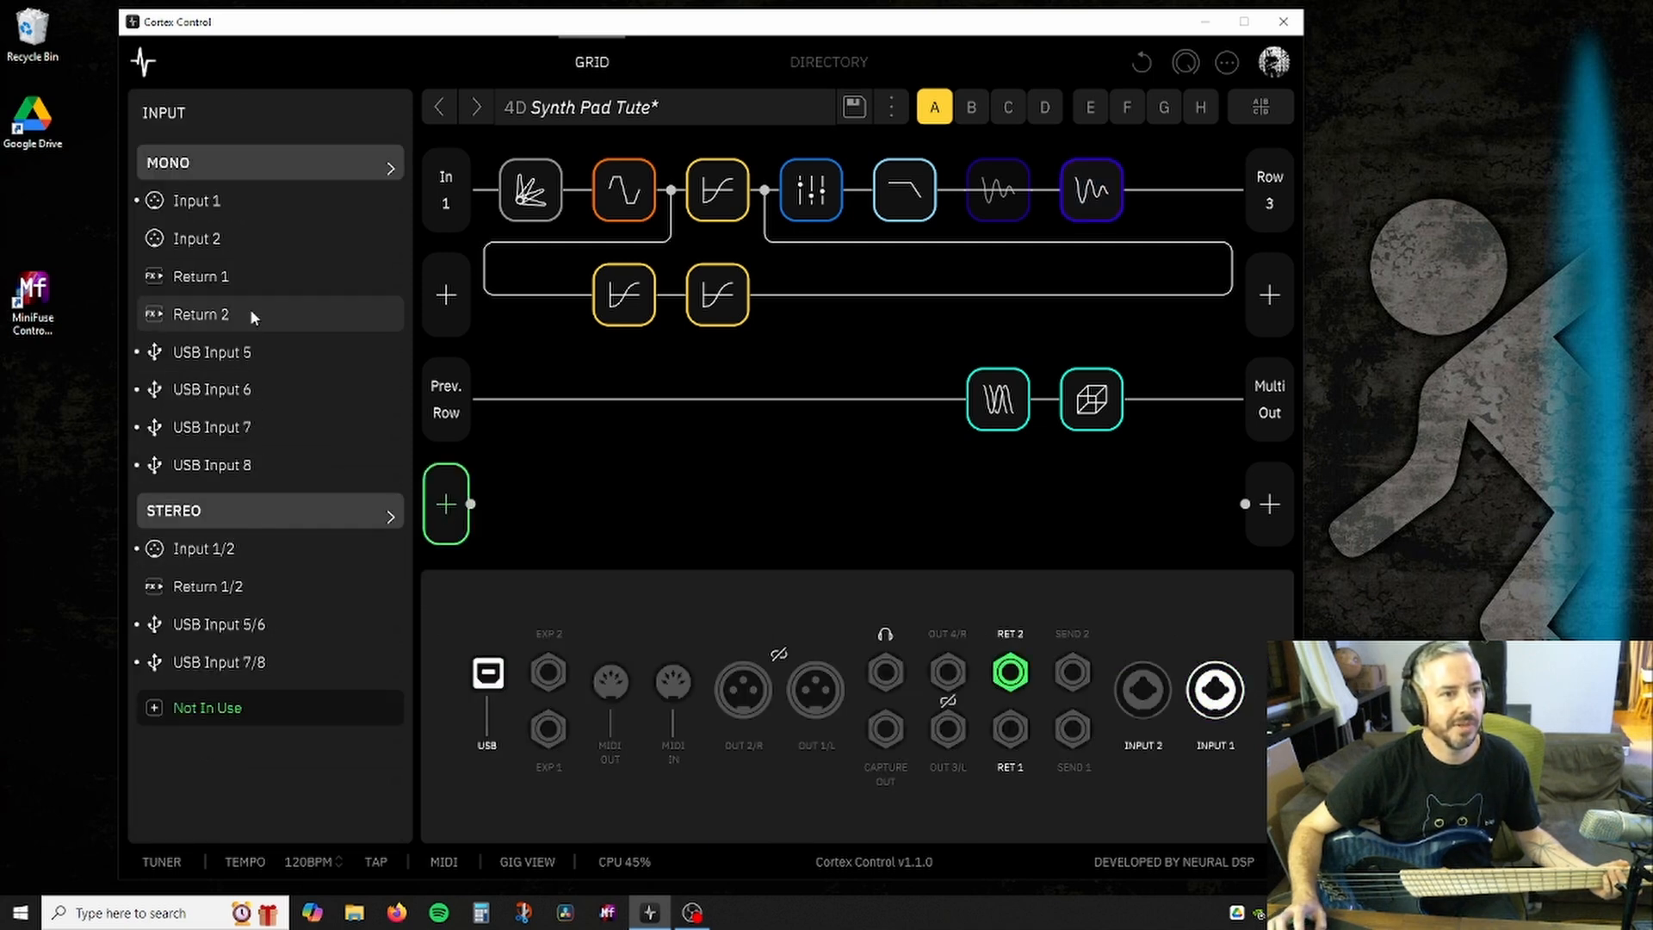
left_click(225, 200)
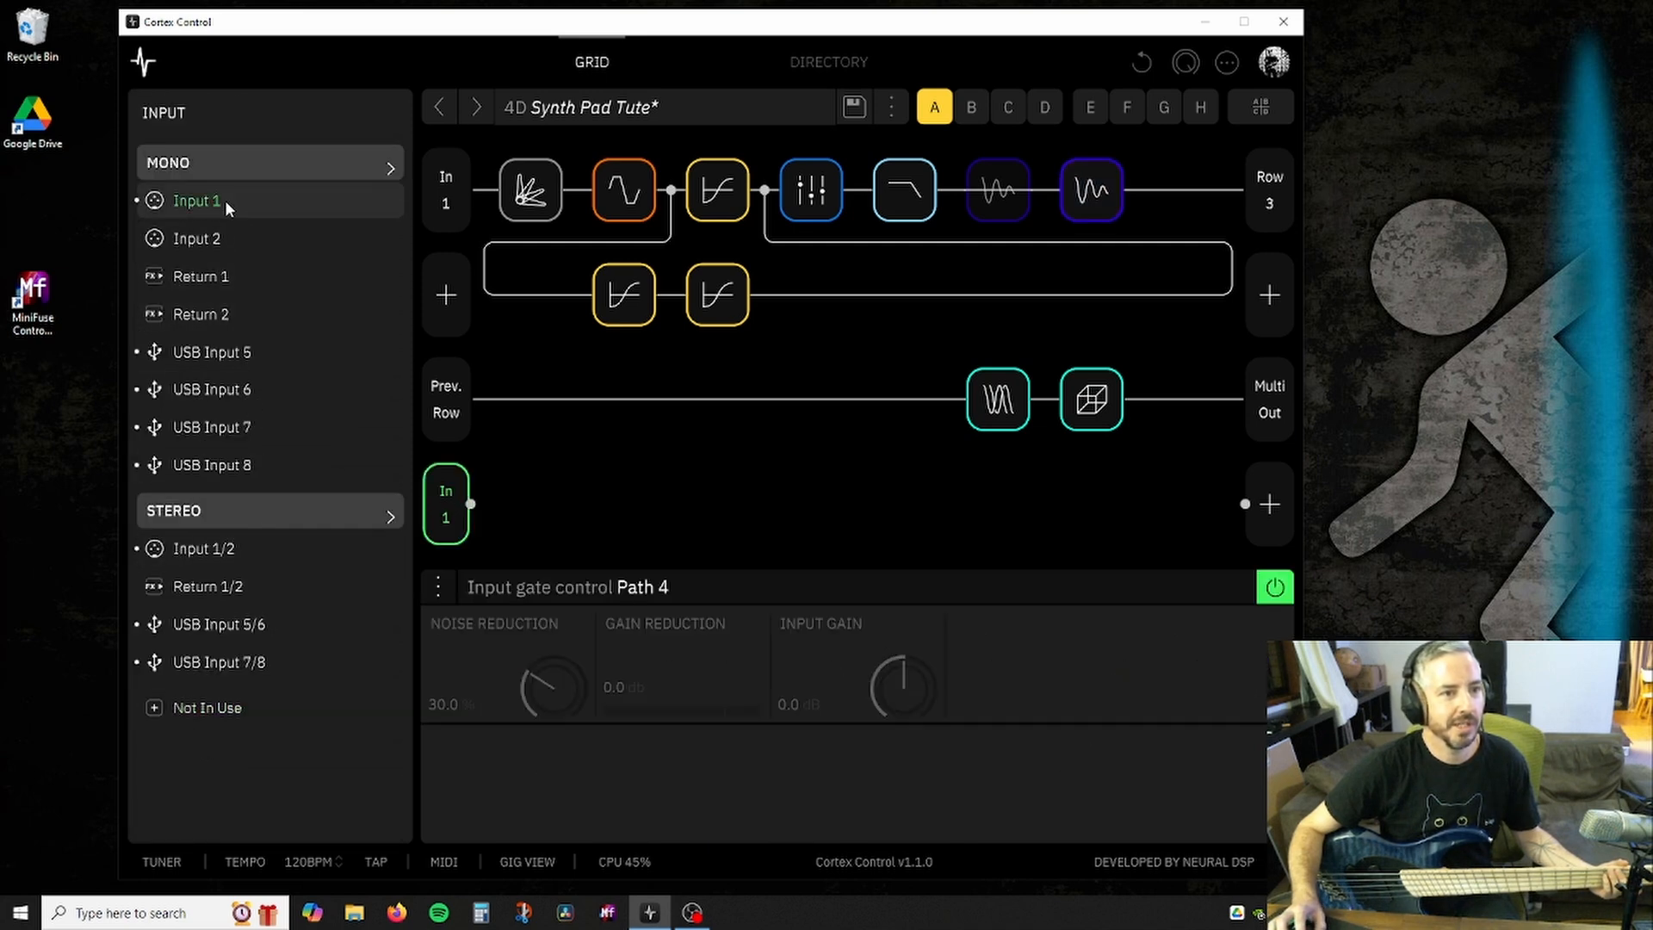
left_click(1272, 506)
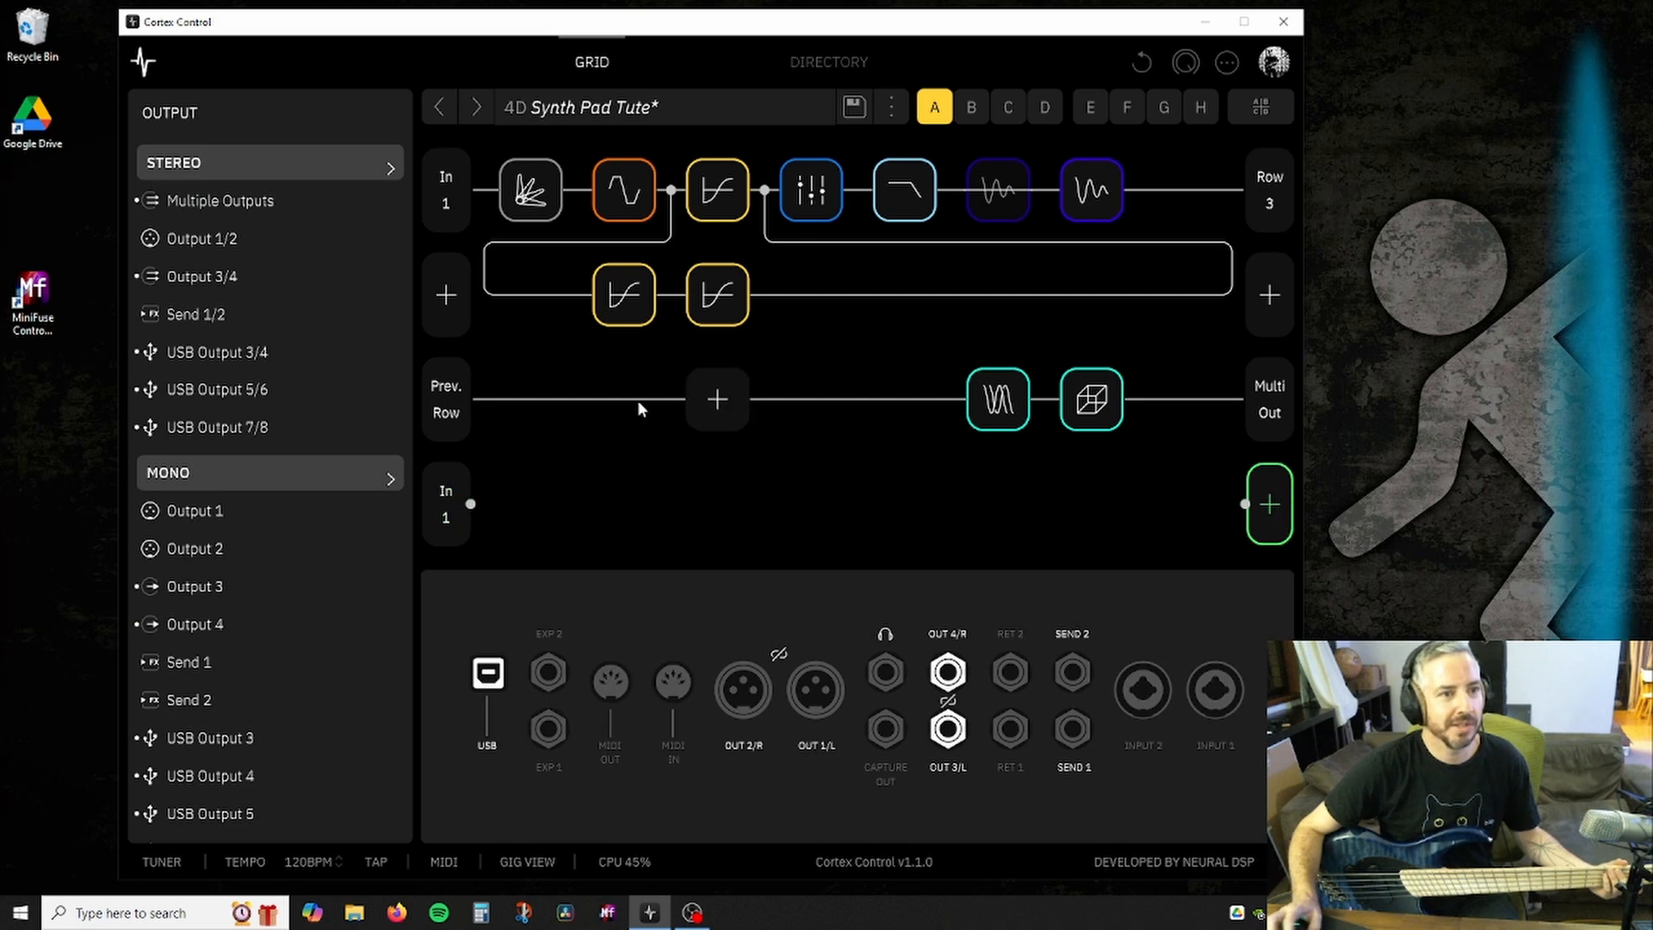
left_click(234, 213)
Lower the output volume of row 3 to -38.8 dB.
mouse_move(834, 408)
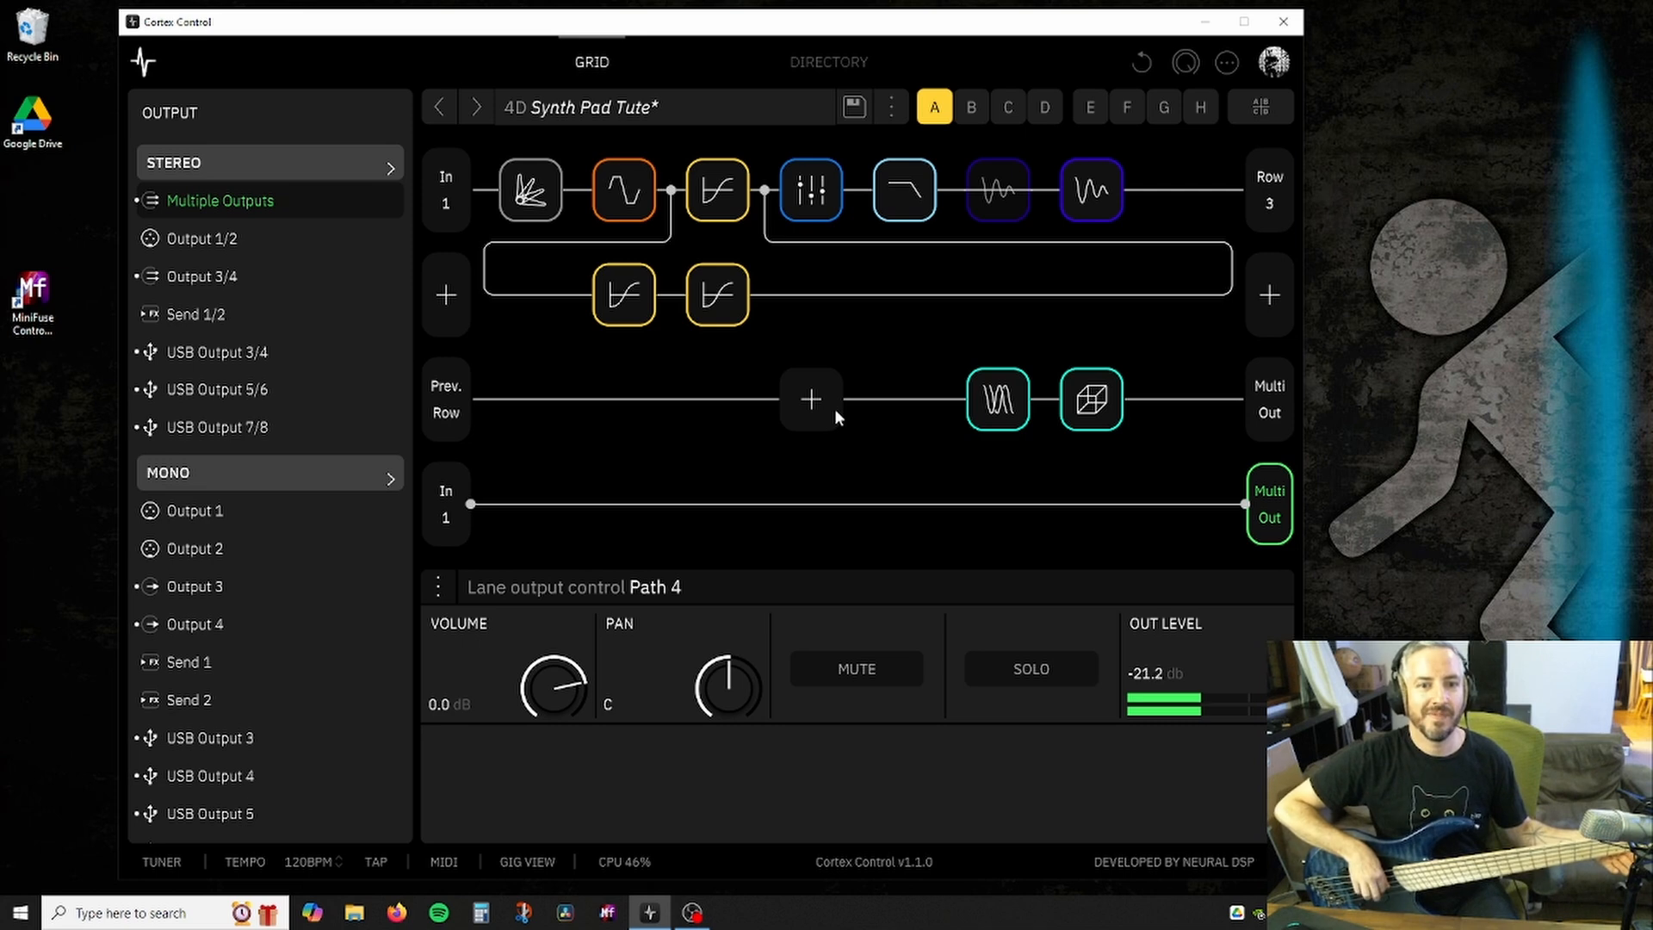
left_click(1271, 394)
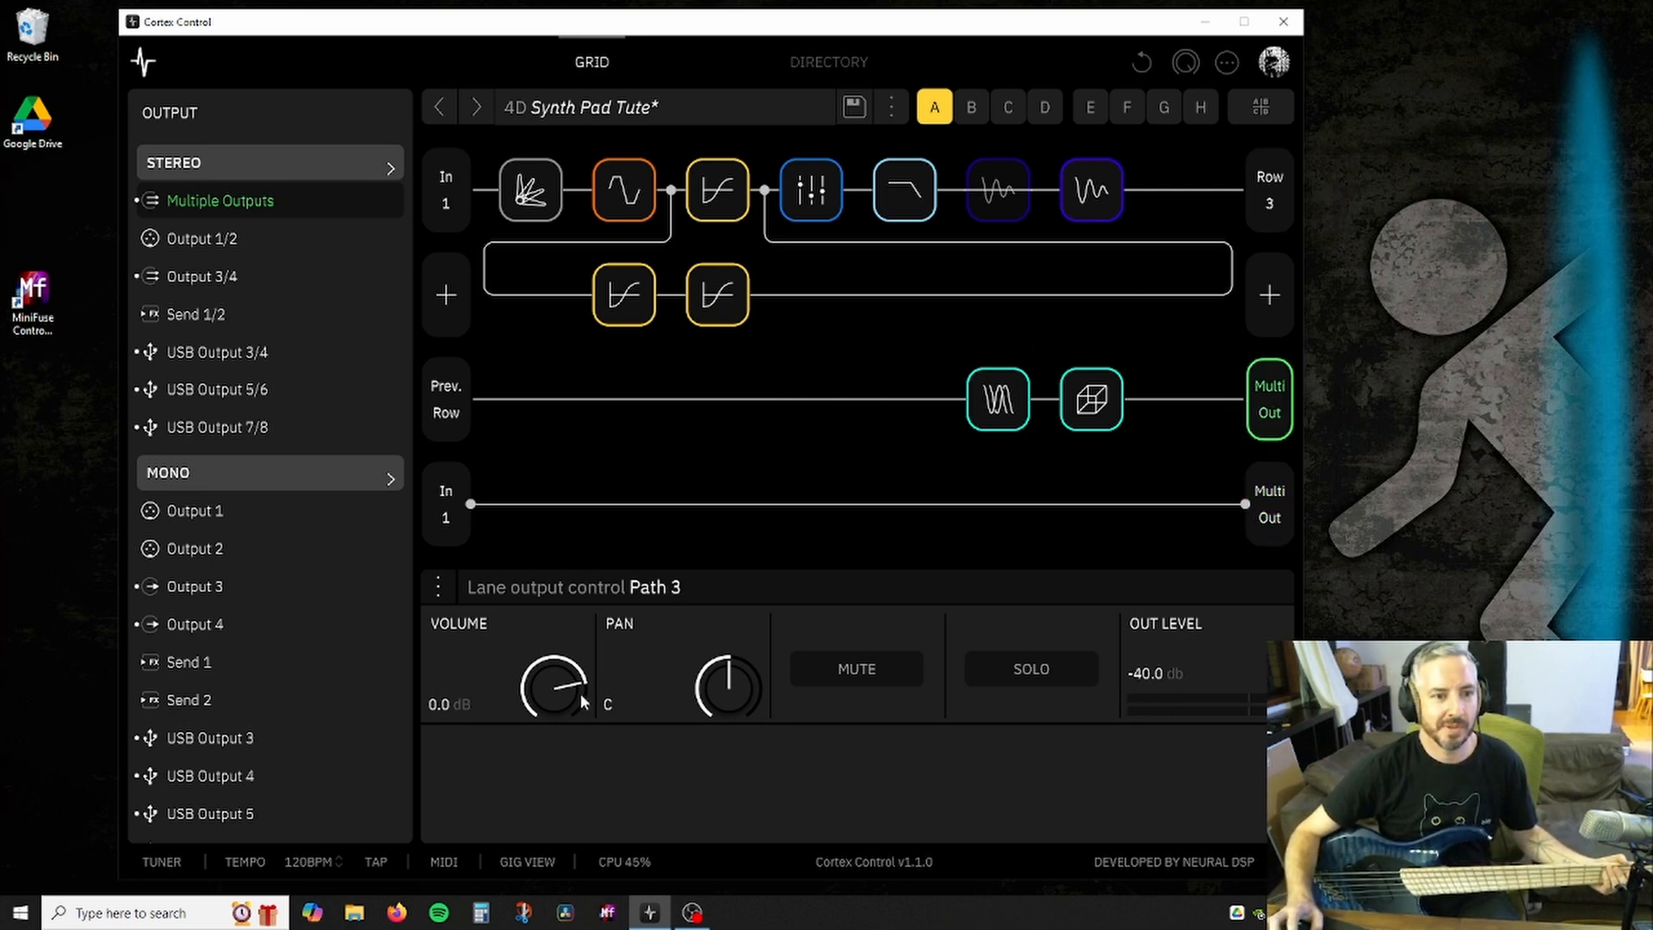
left_click_drag(551, 683, 598, 899)
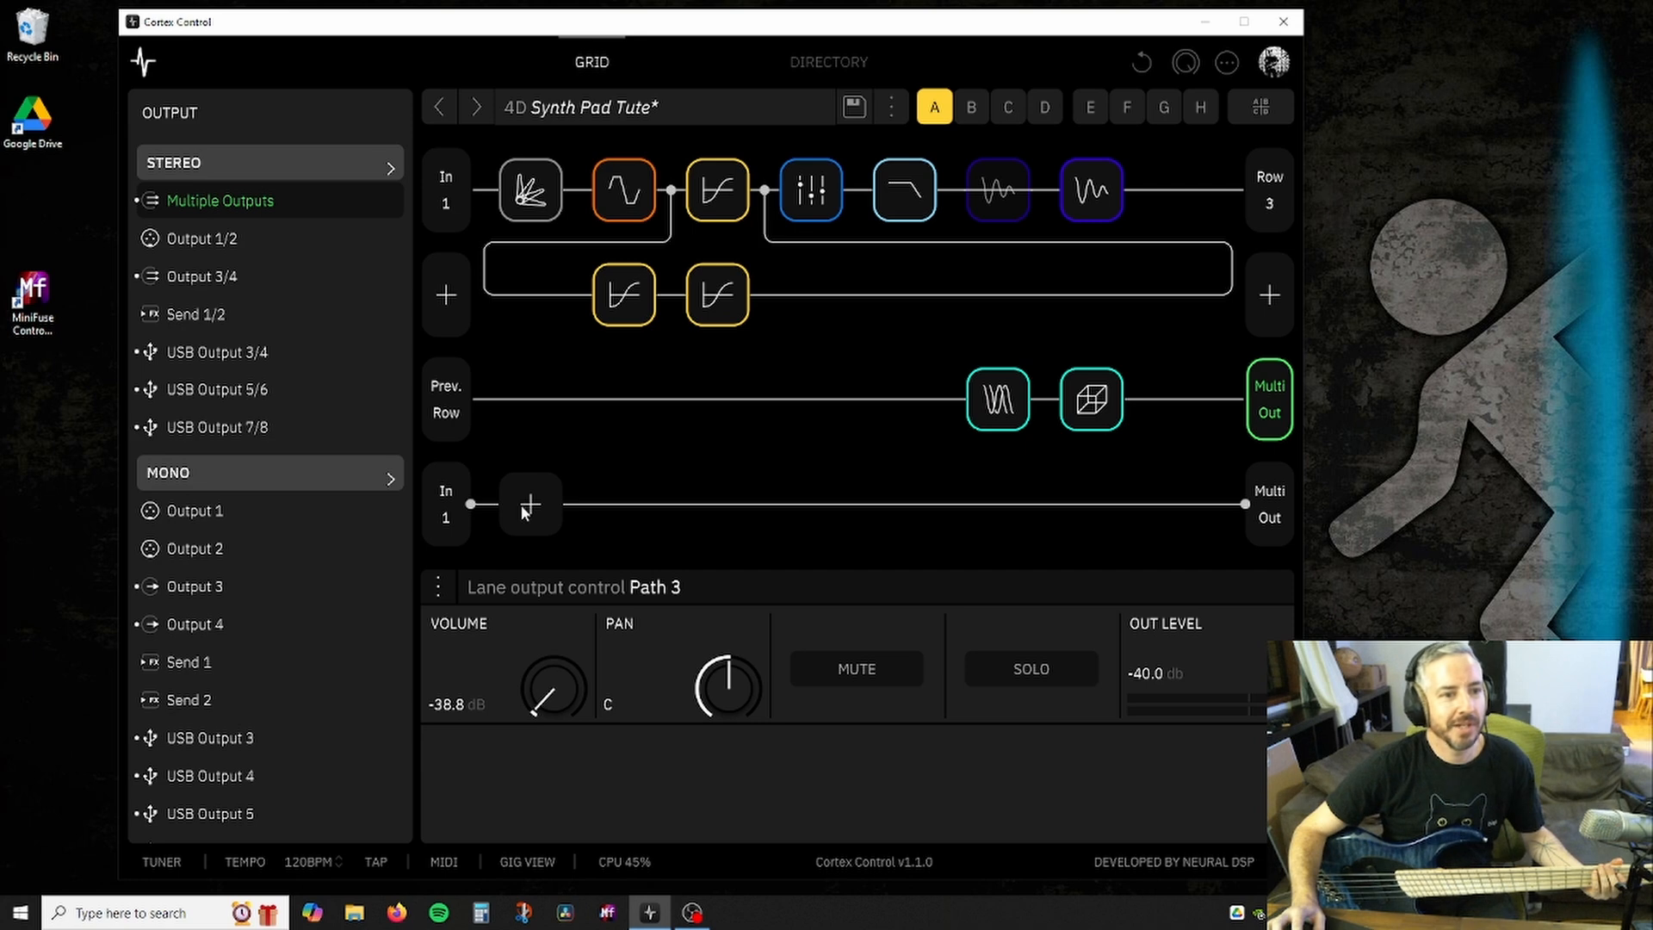
Enable the input gate on row 4 and set its noise reduction to 70.5%.
left_click(525, 508)
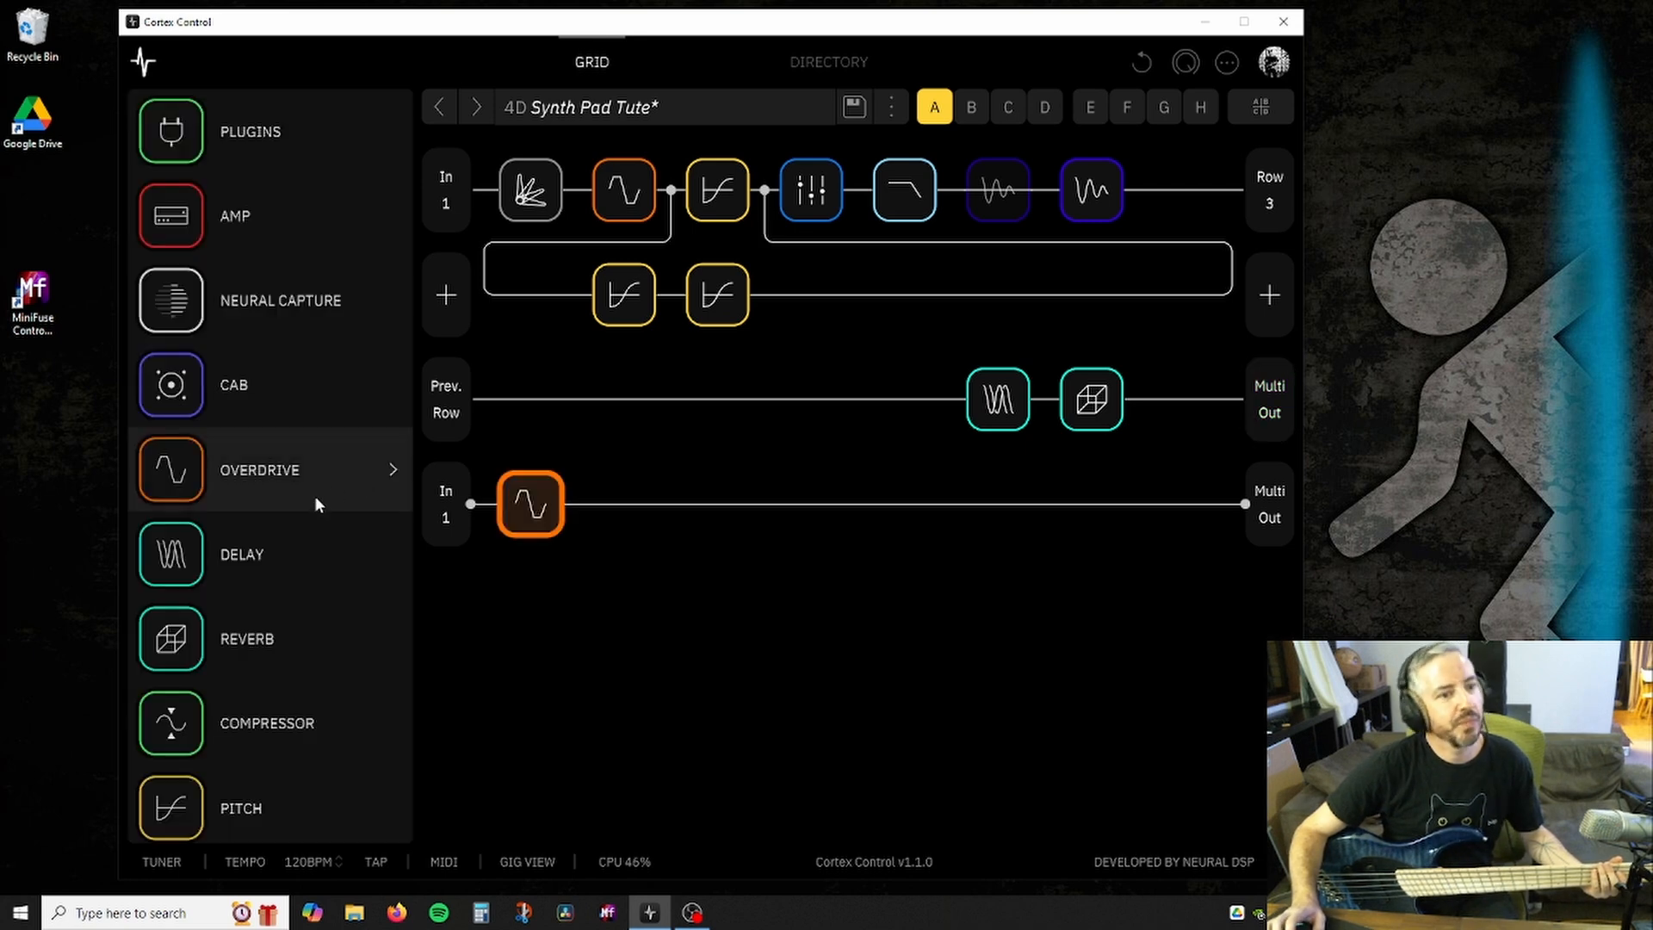
scroll(258, 560, "down", 3)
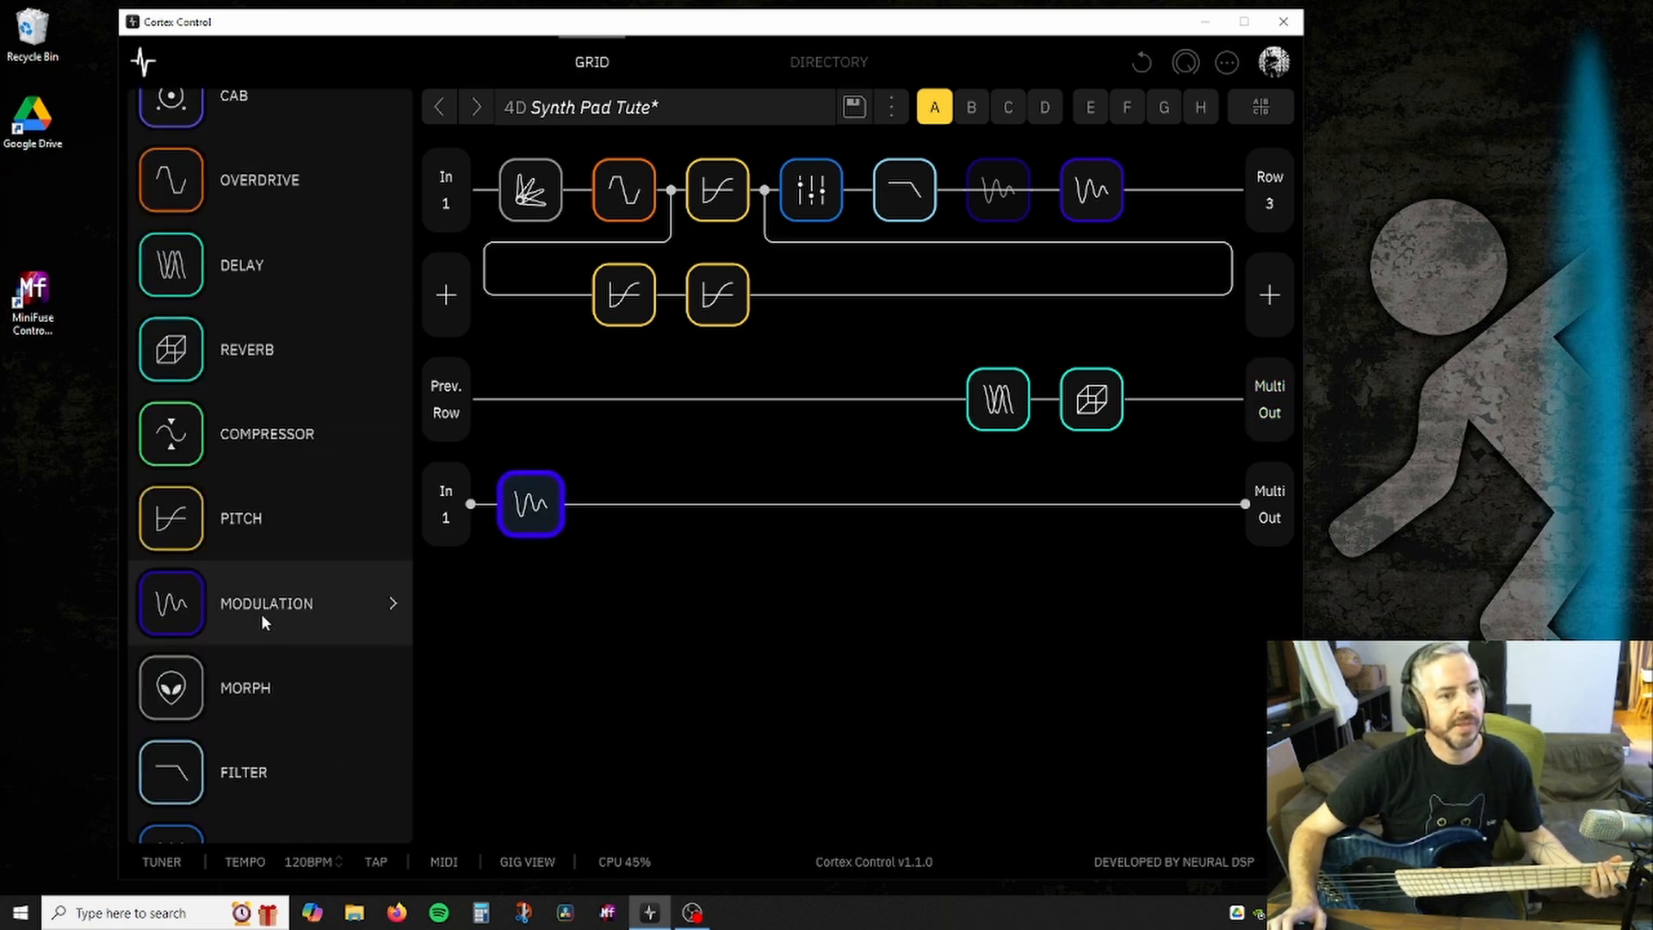
left_click(449, 498)
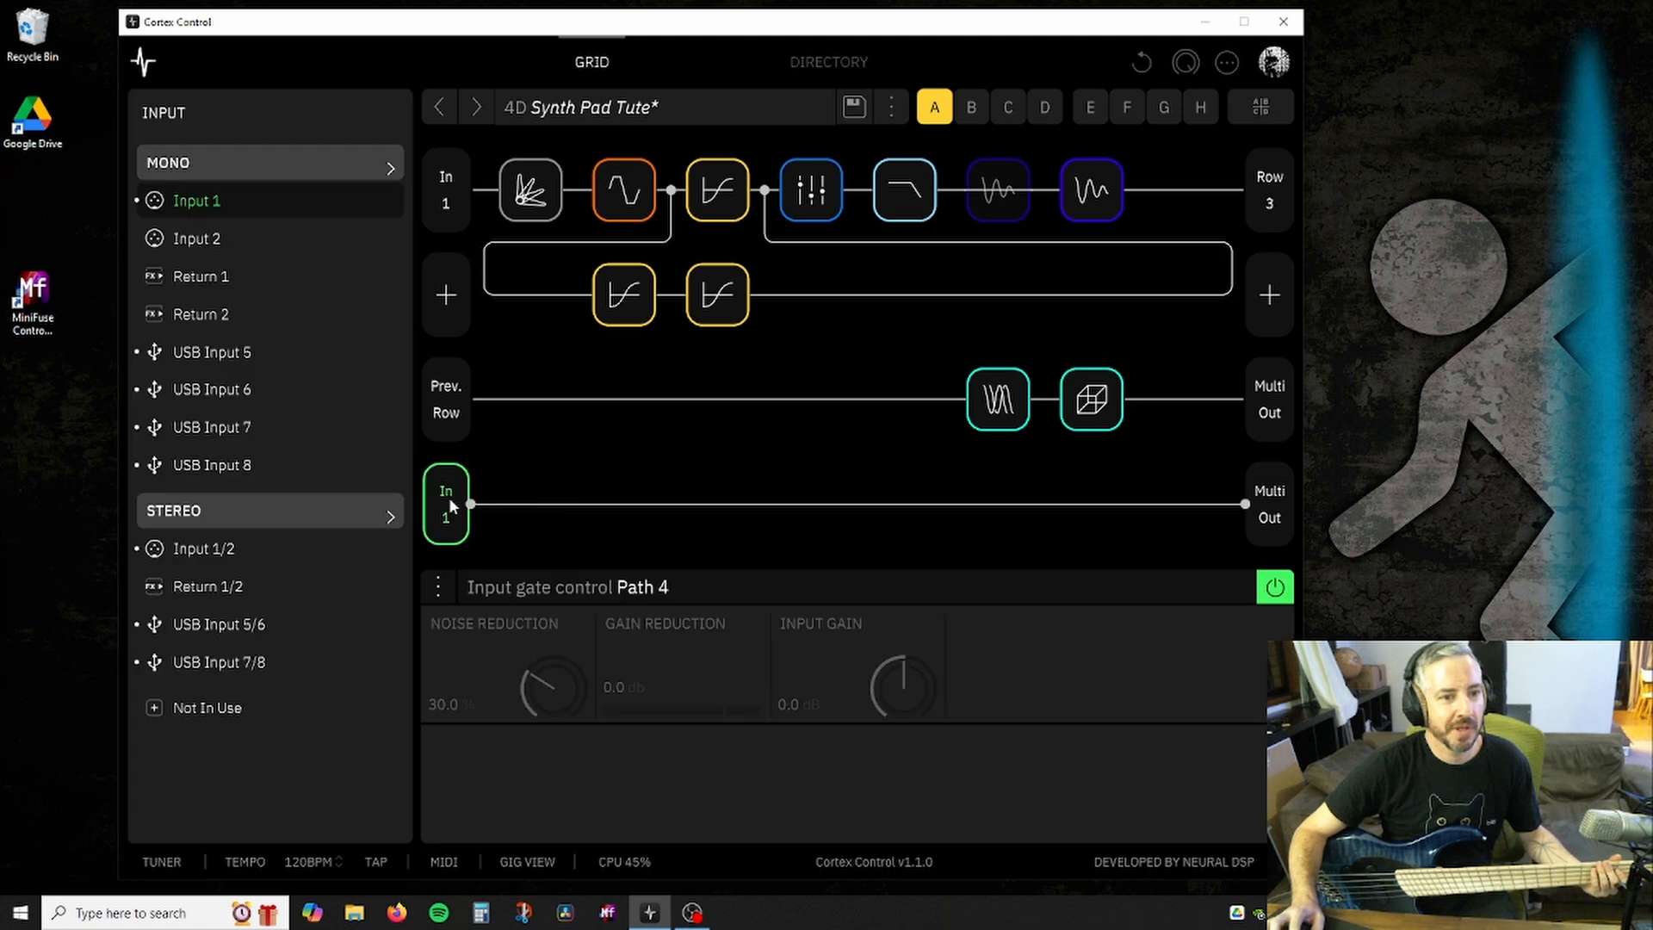
left_click_drag(558, 684, 549, 591)
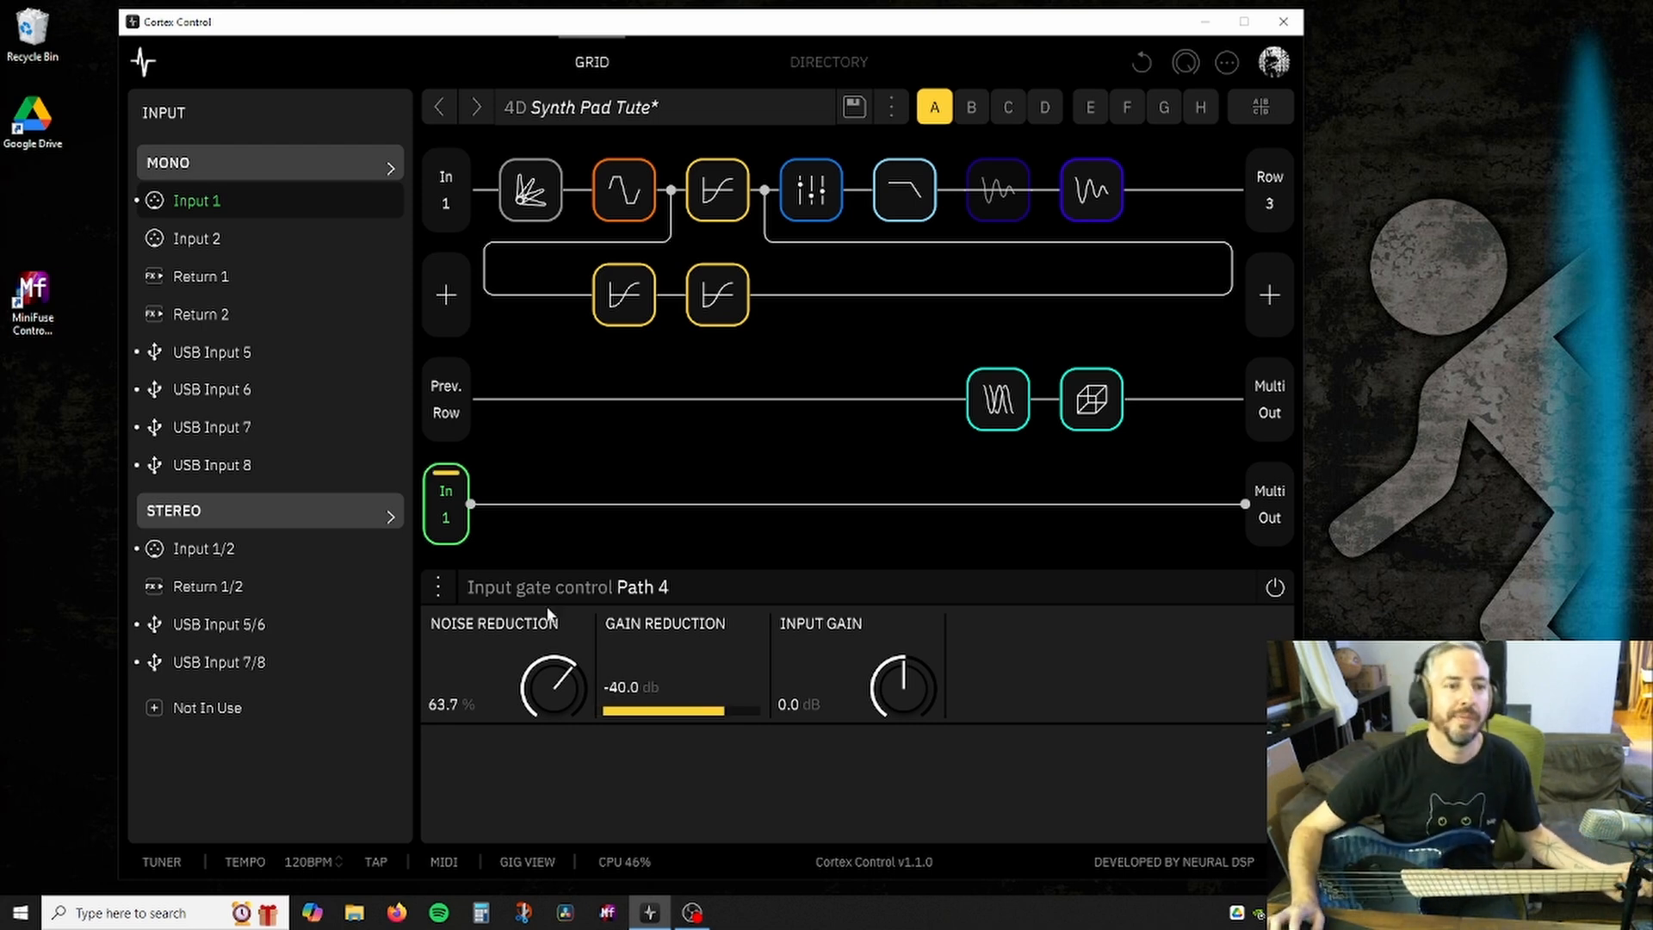
left_click_drag(544, 681, 543, 665)
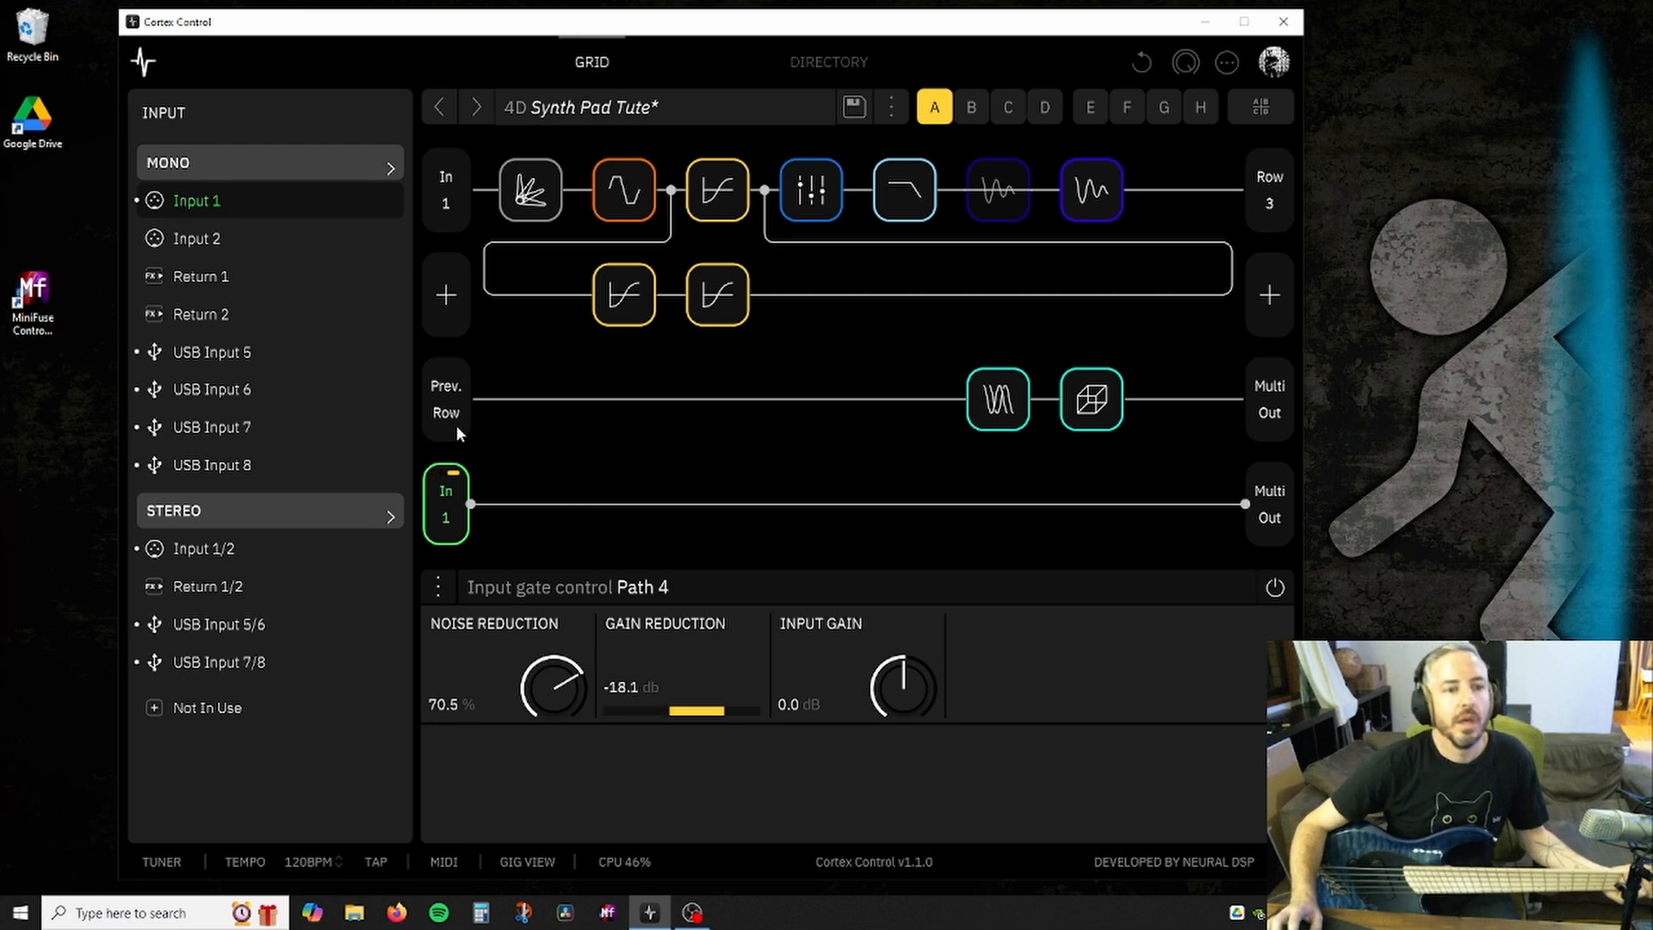
Add a Soviet Fuzz as the first block of row 4 with sustain 8.0, tone 7.6 and volume 7.1.
left_click(531, 506)
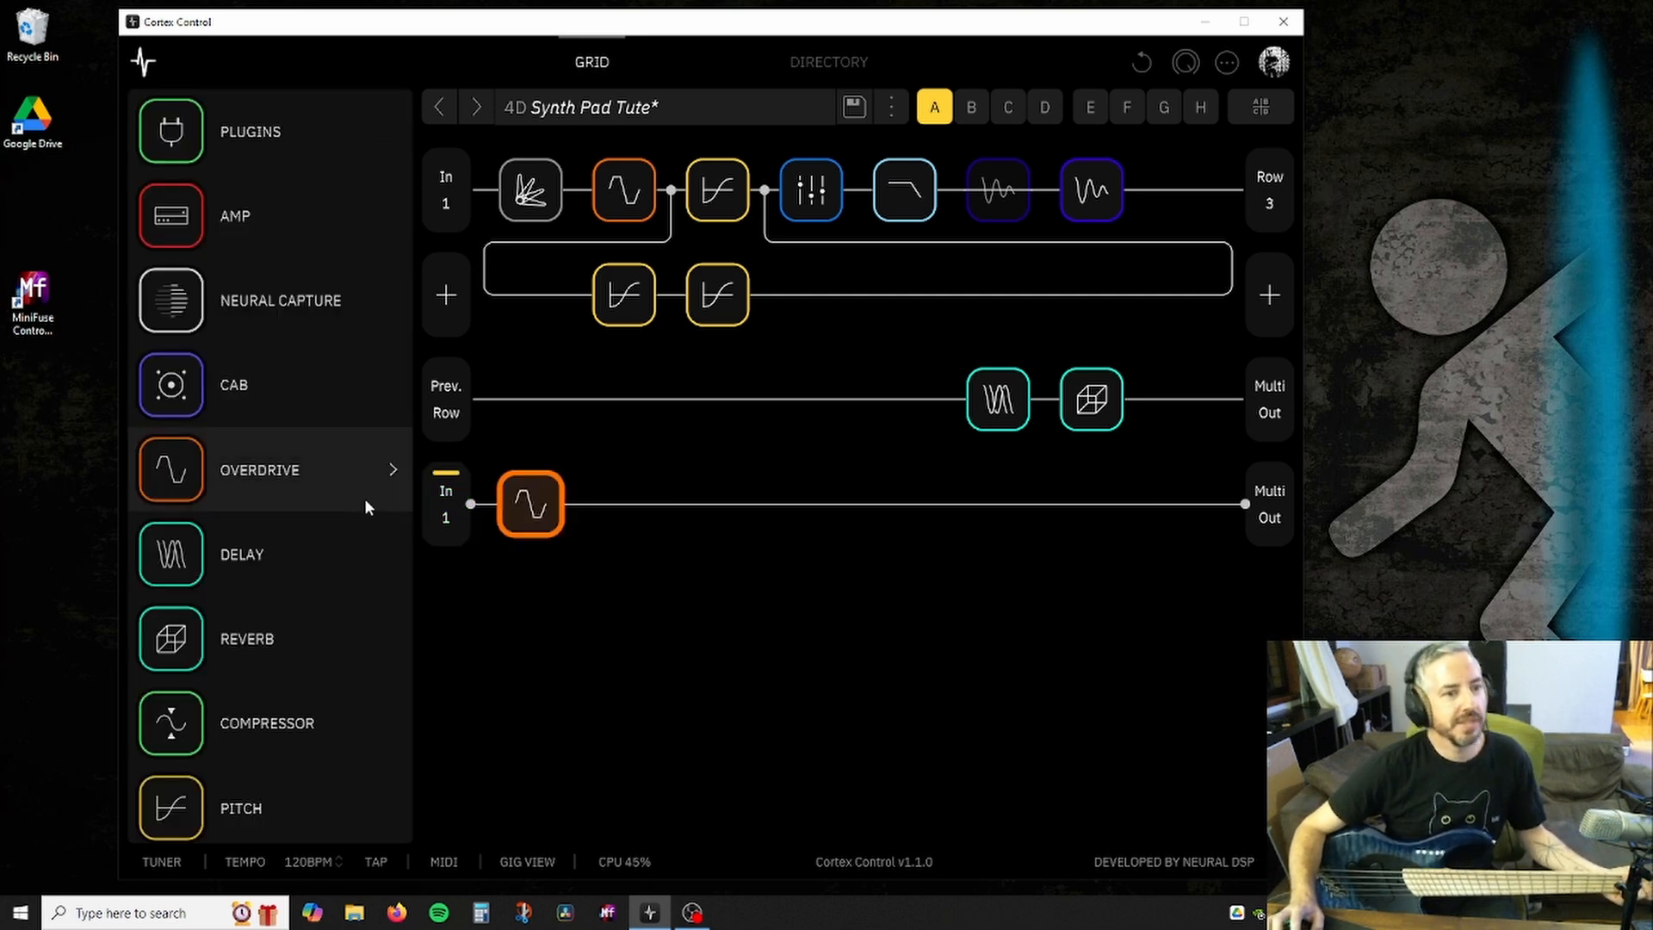
left_click(291, 474)
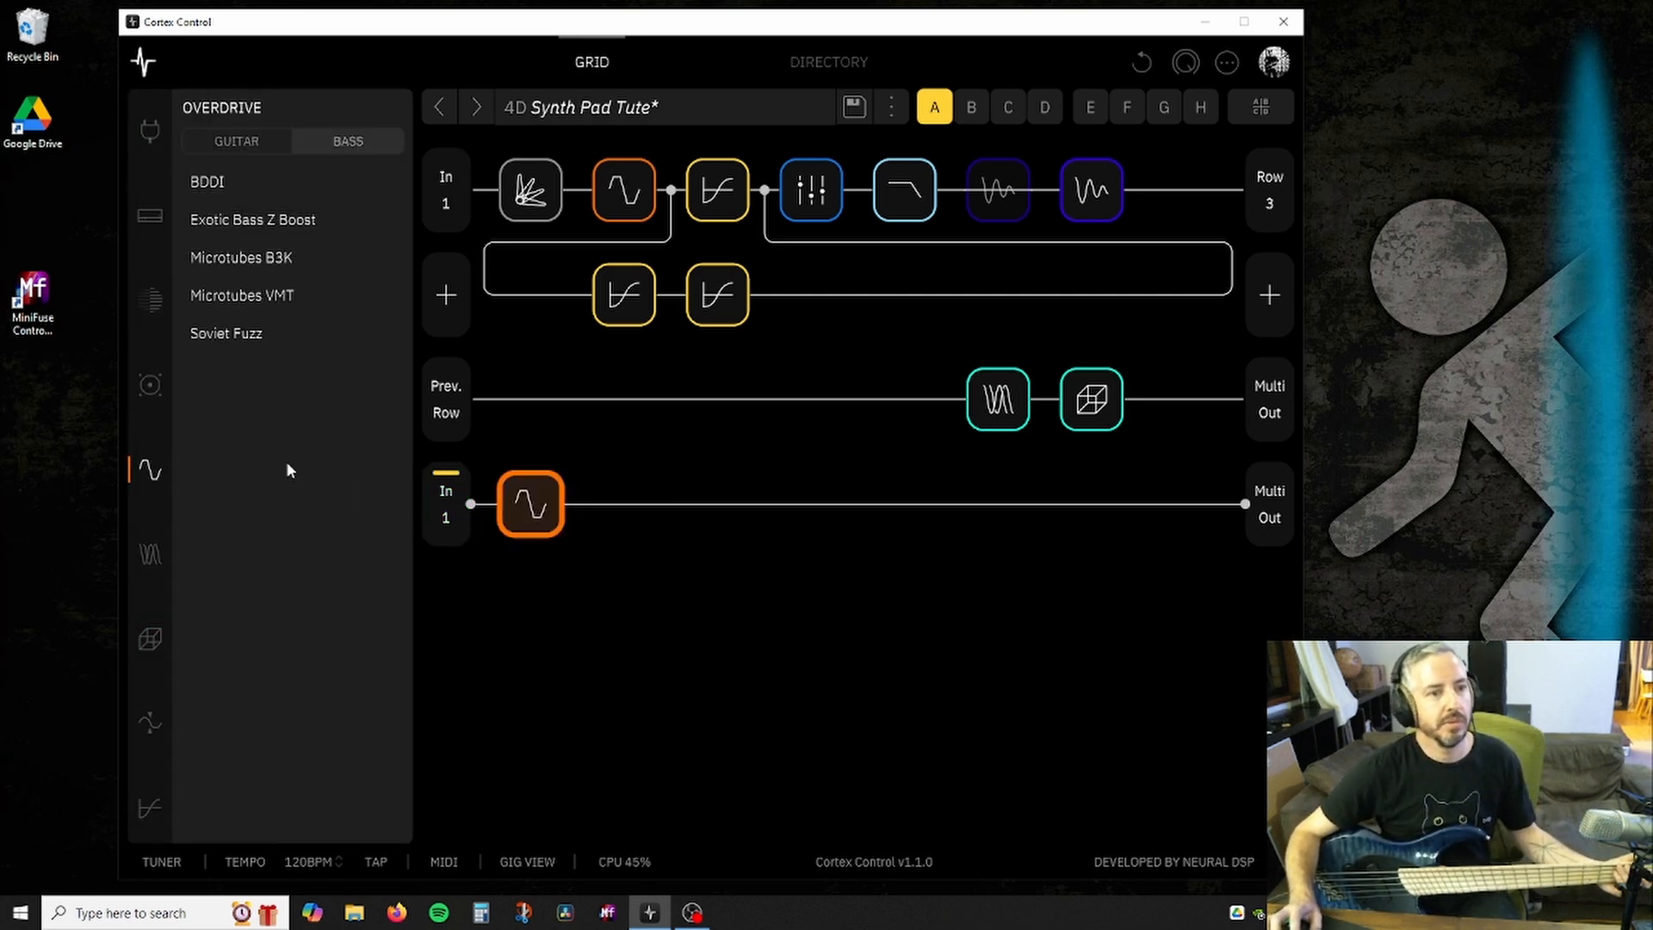
left_click(245, 334)
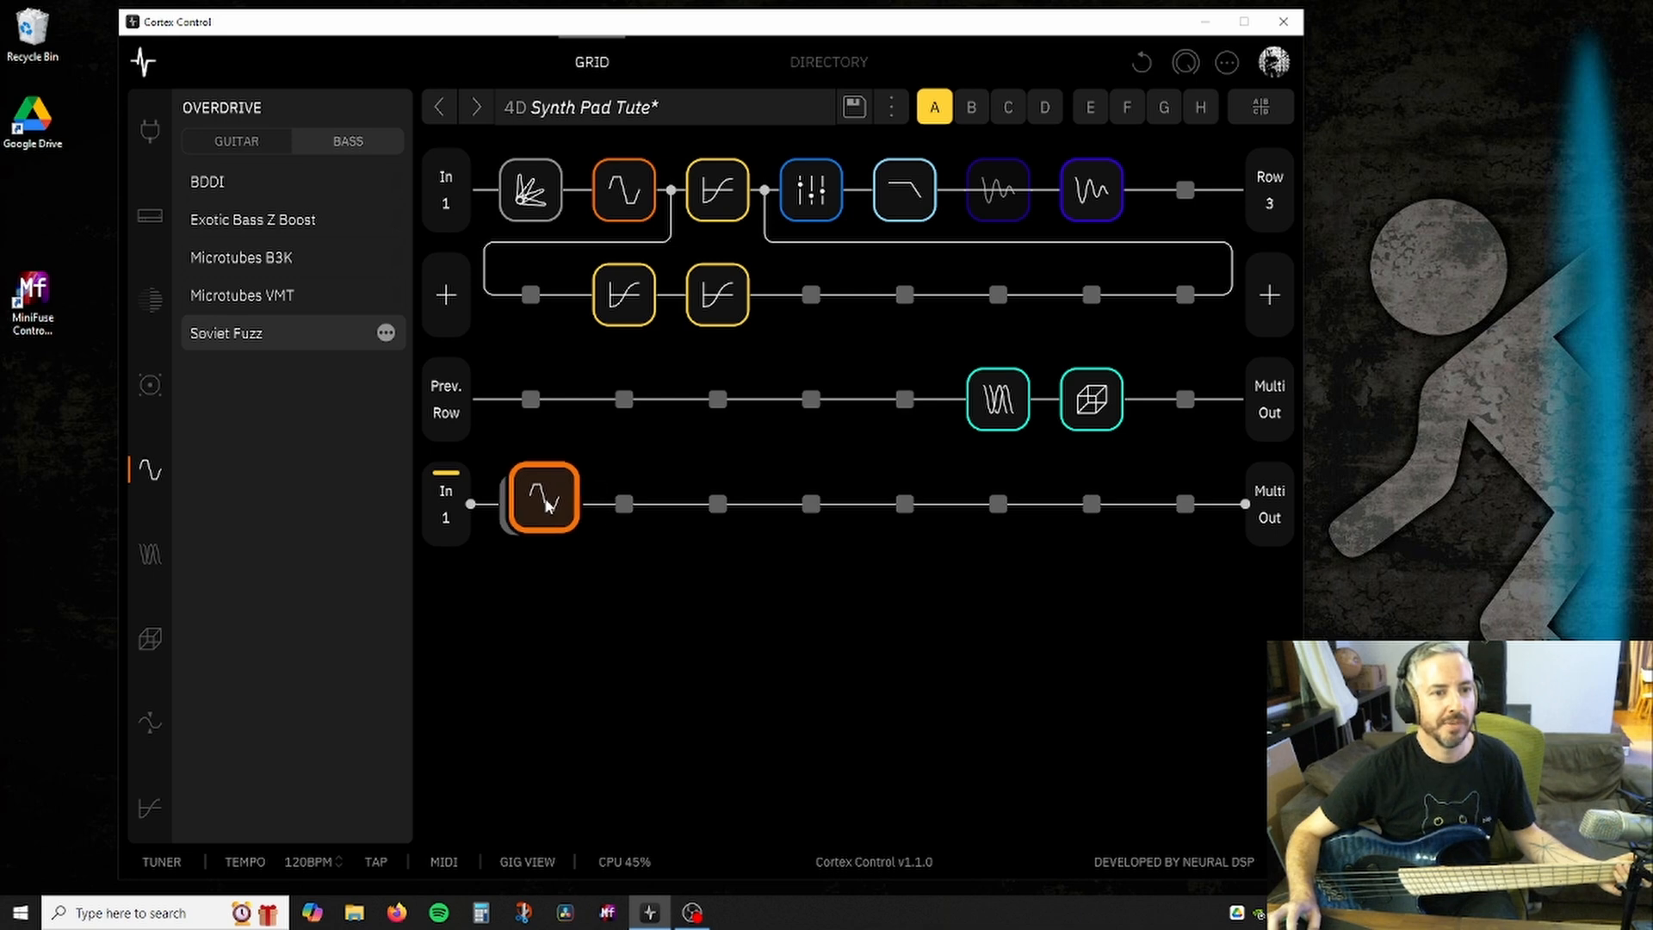
left_click_drag(566, 688, 556, 643)
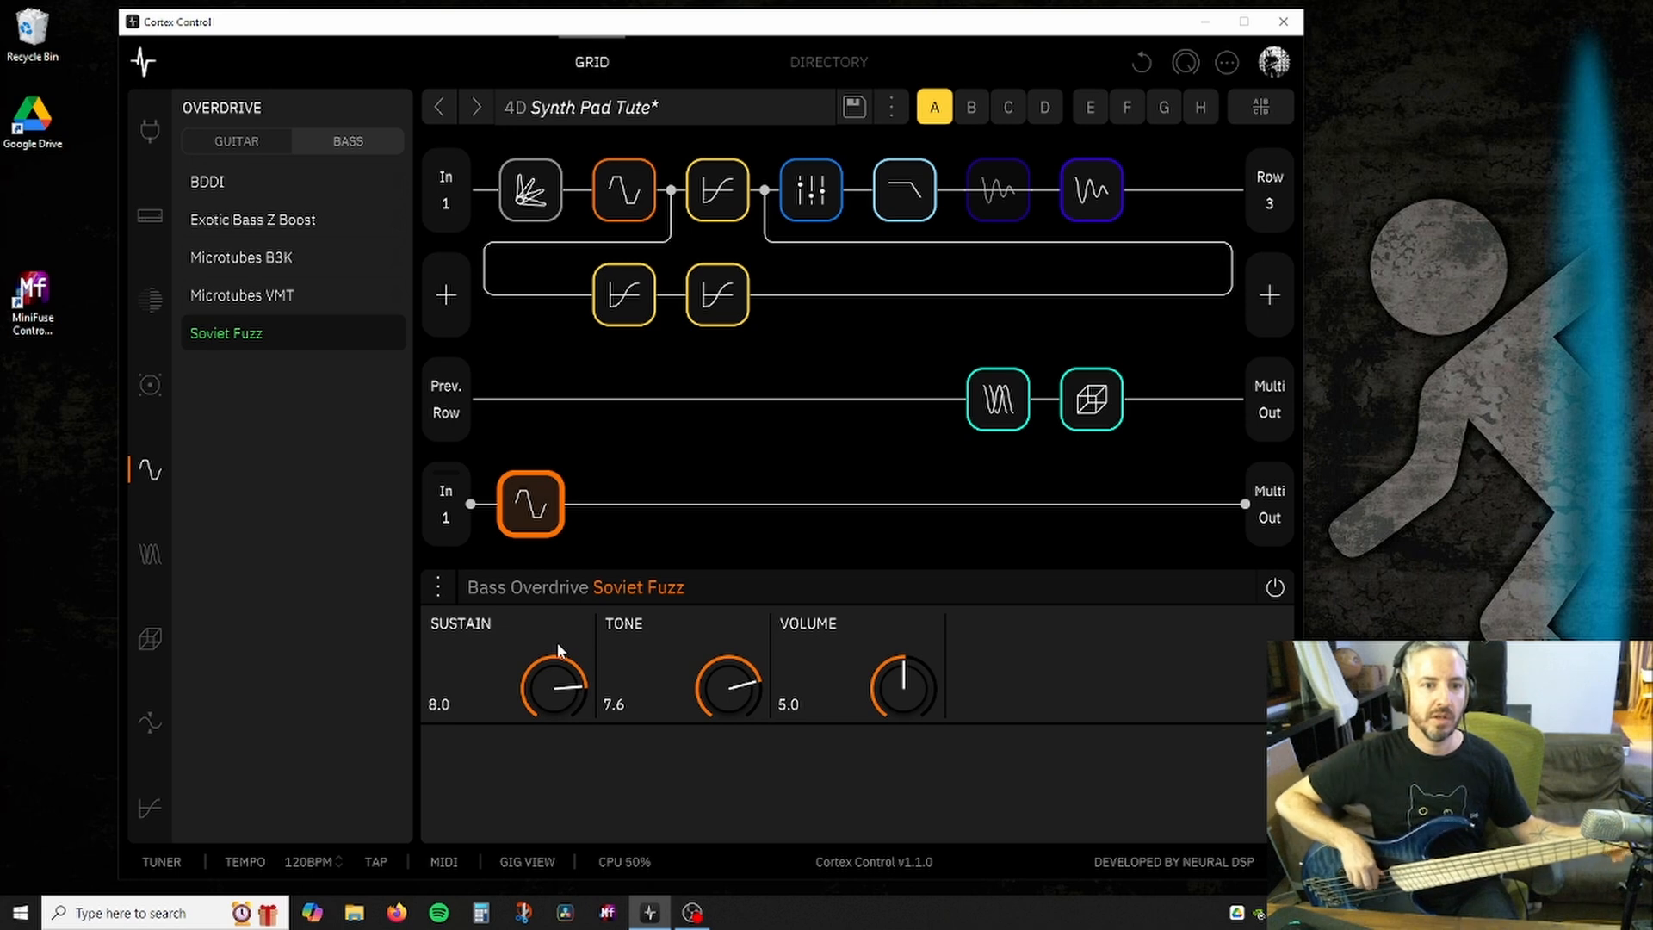
left_click_drag(888, 678, 915, 651)
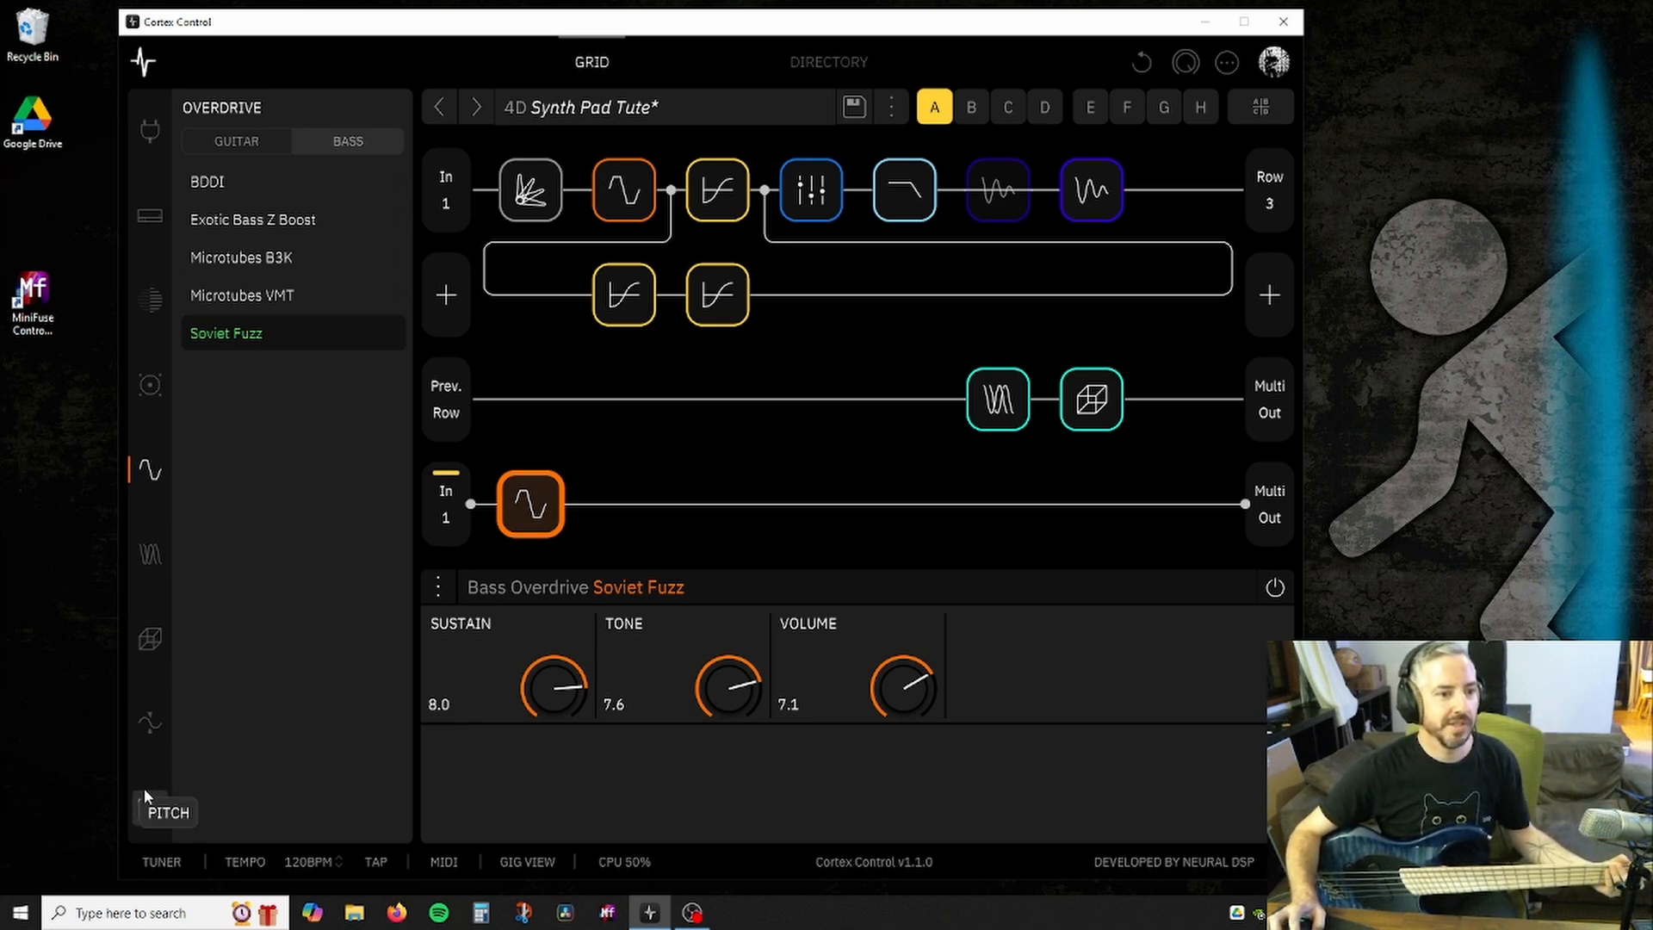
Add a Poly Octaver directly after the Soviet Fuzz in row 4, with Dry 0%, Oct 0% and Sub 100%.
left_click(148, 807)
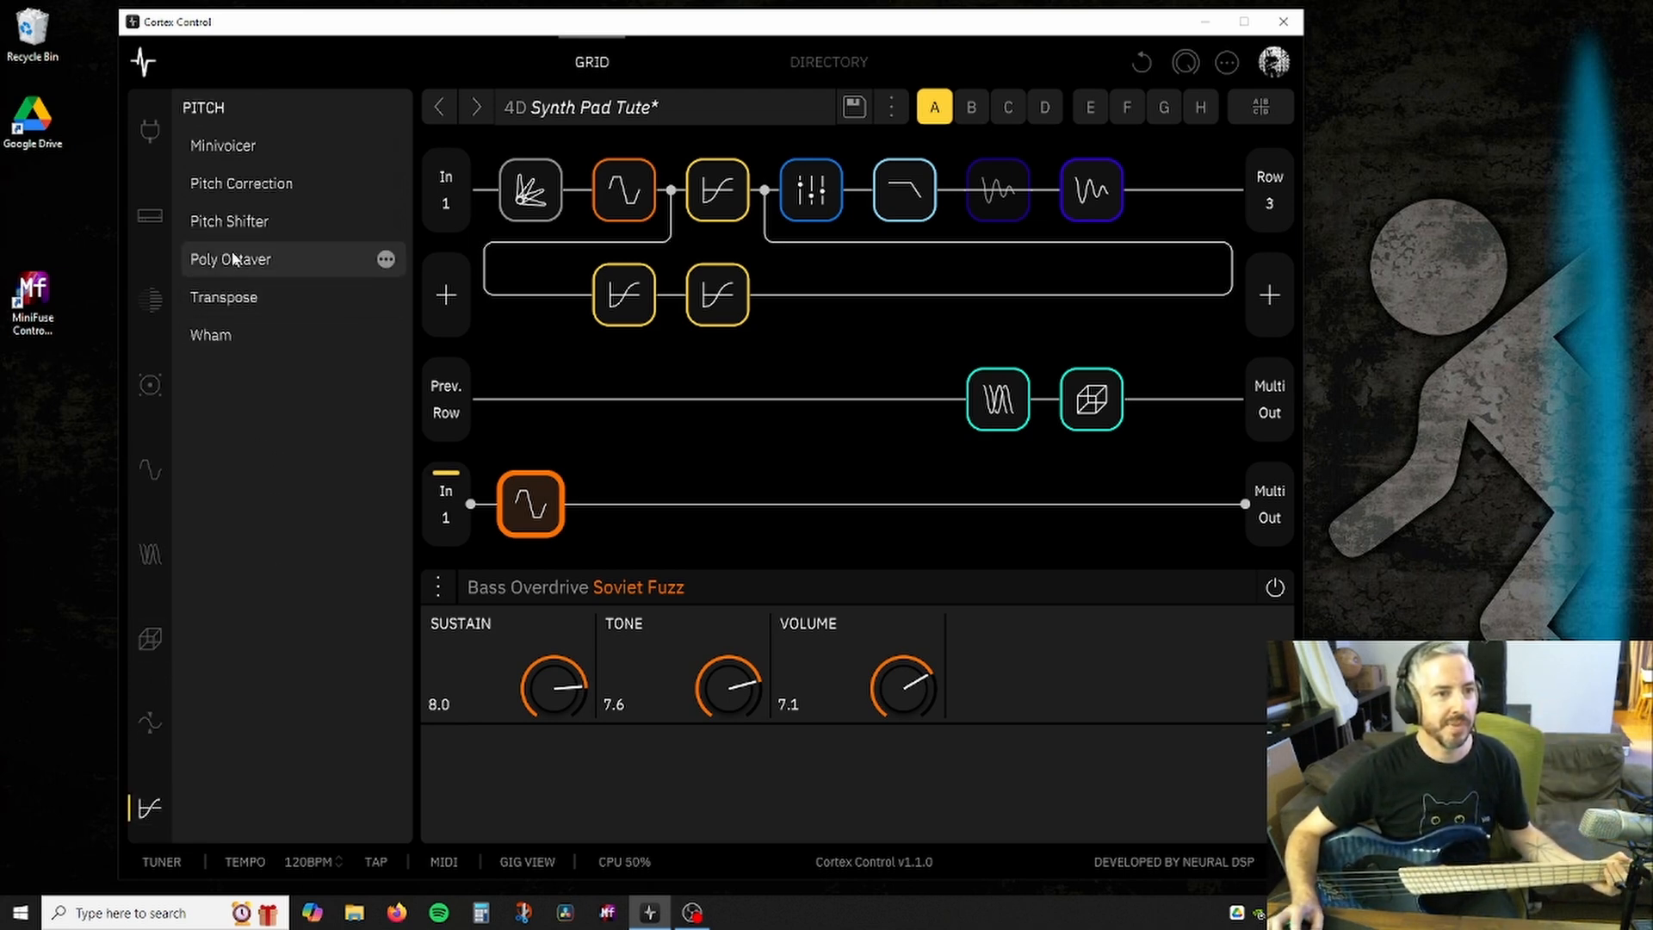
left_click_drag(451, 396, 637, 503)
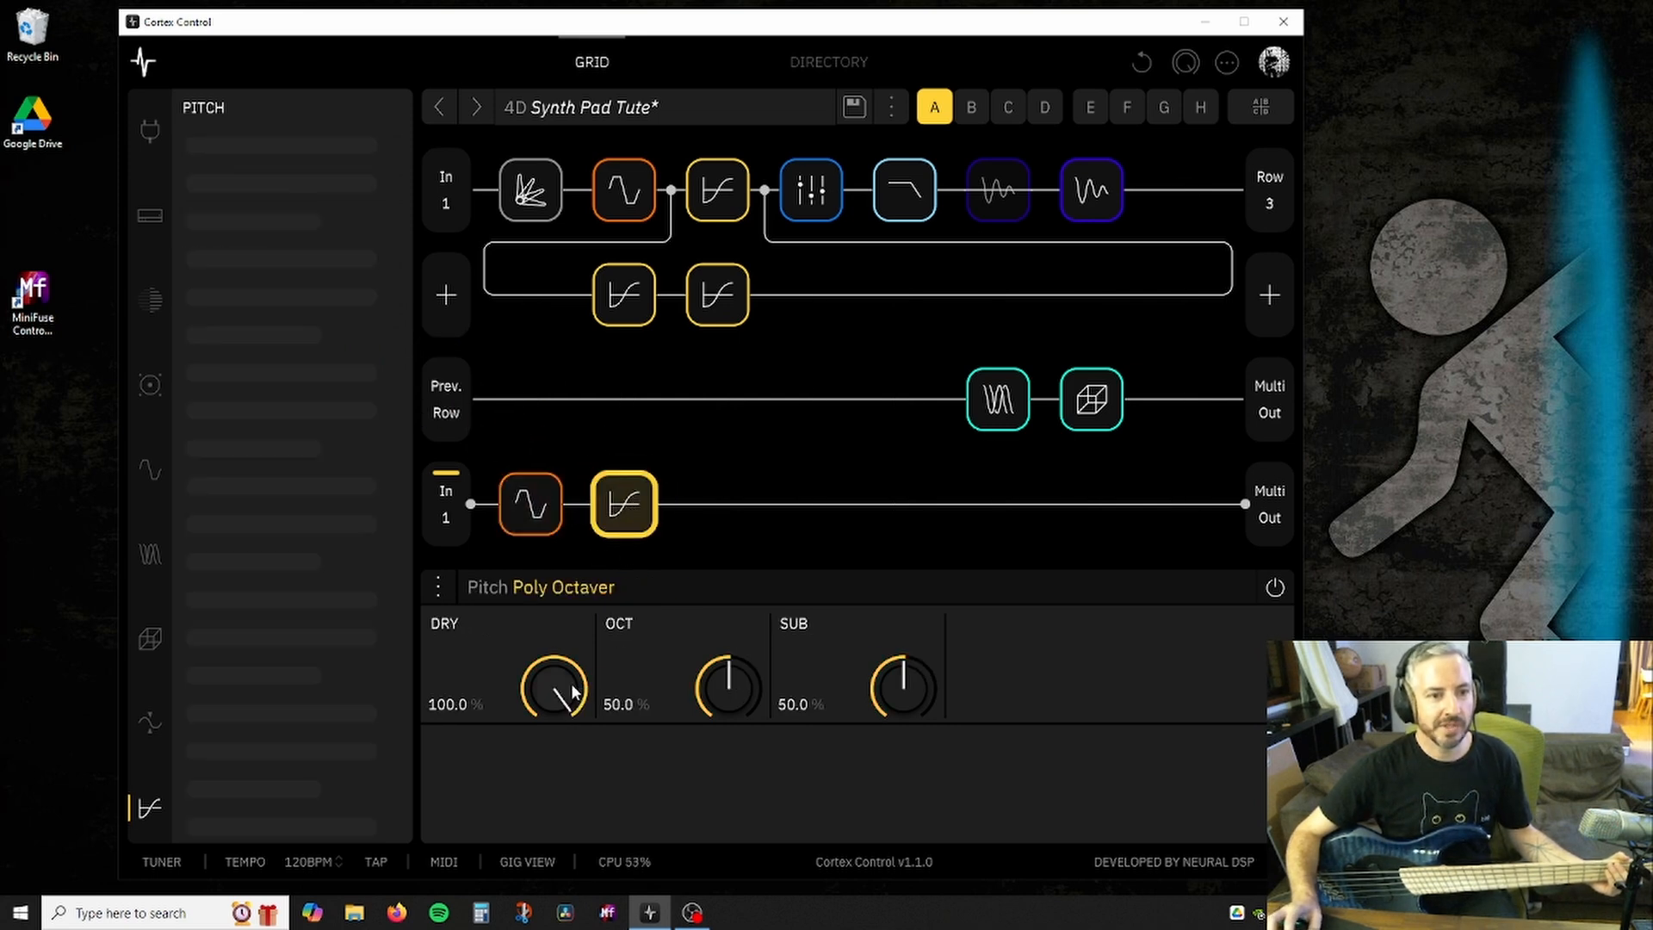
left_click_drag(568, 693, 706, 872)
left_click_drag(556, 679, 560, 773)
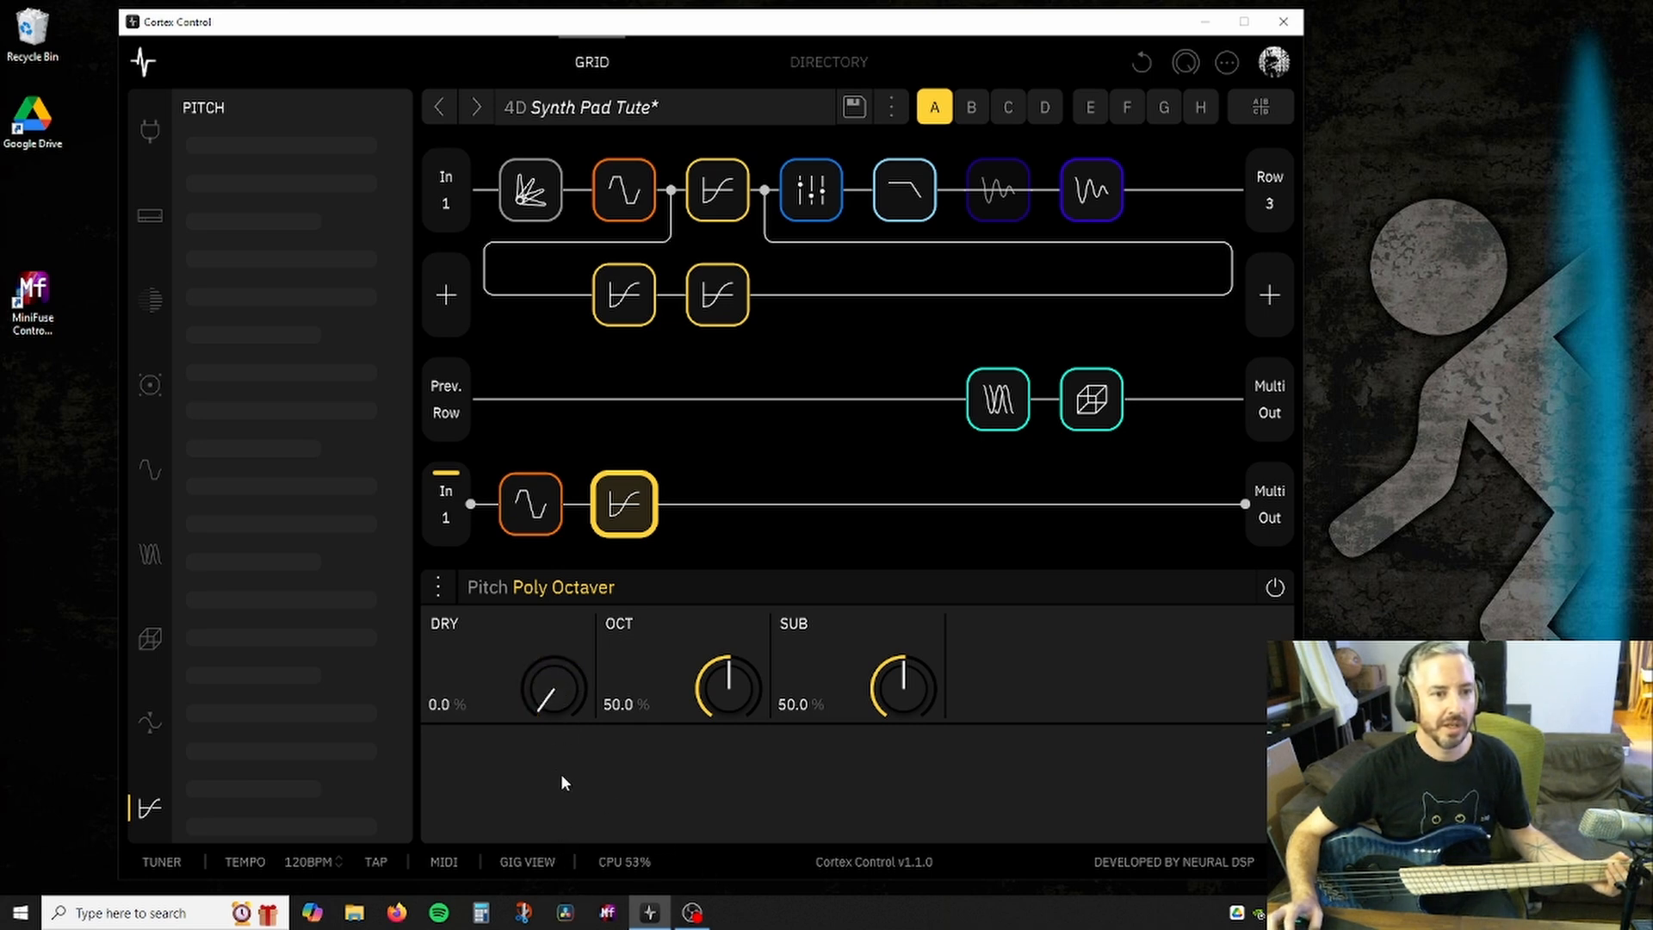
left_click_drag(711, 689, 696, 839)
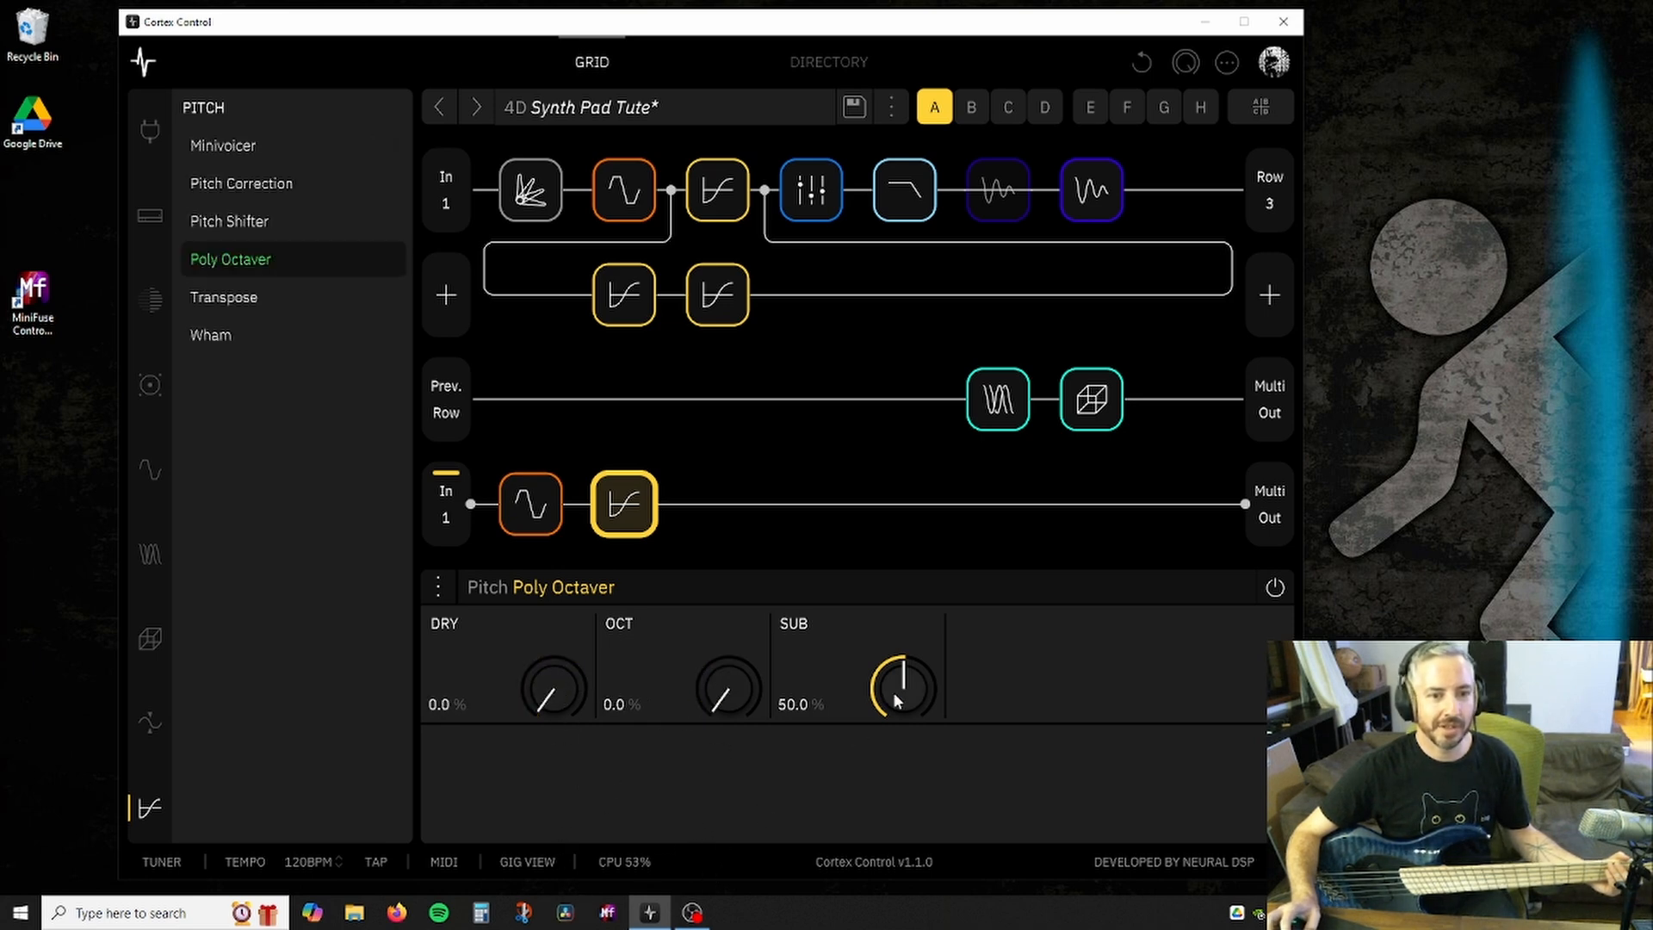
left_click_drag(895, 689, 940, 553)
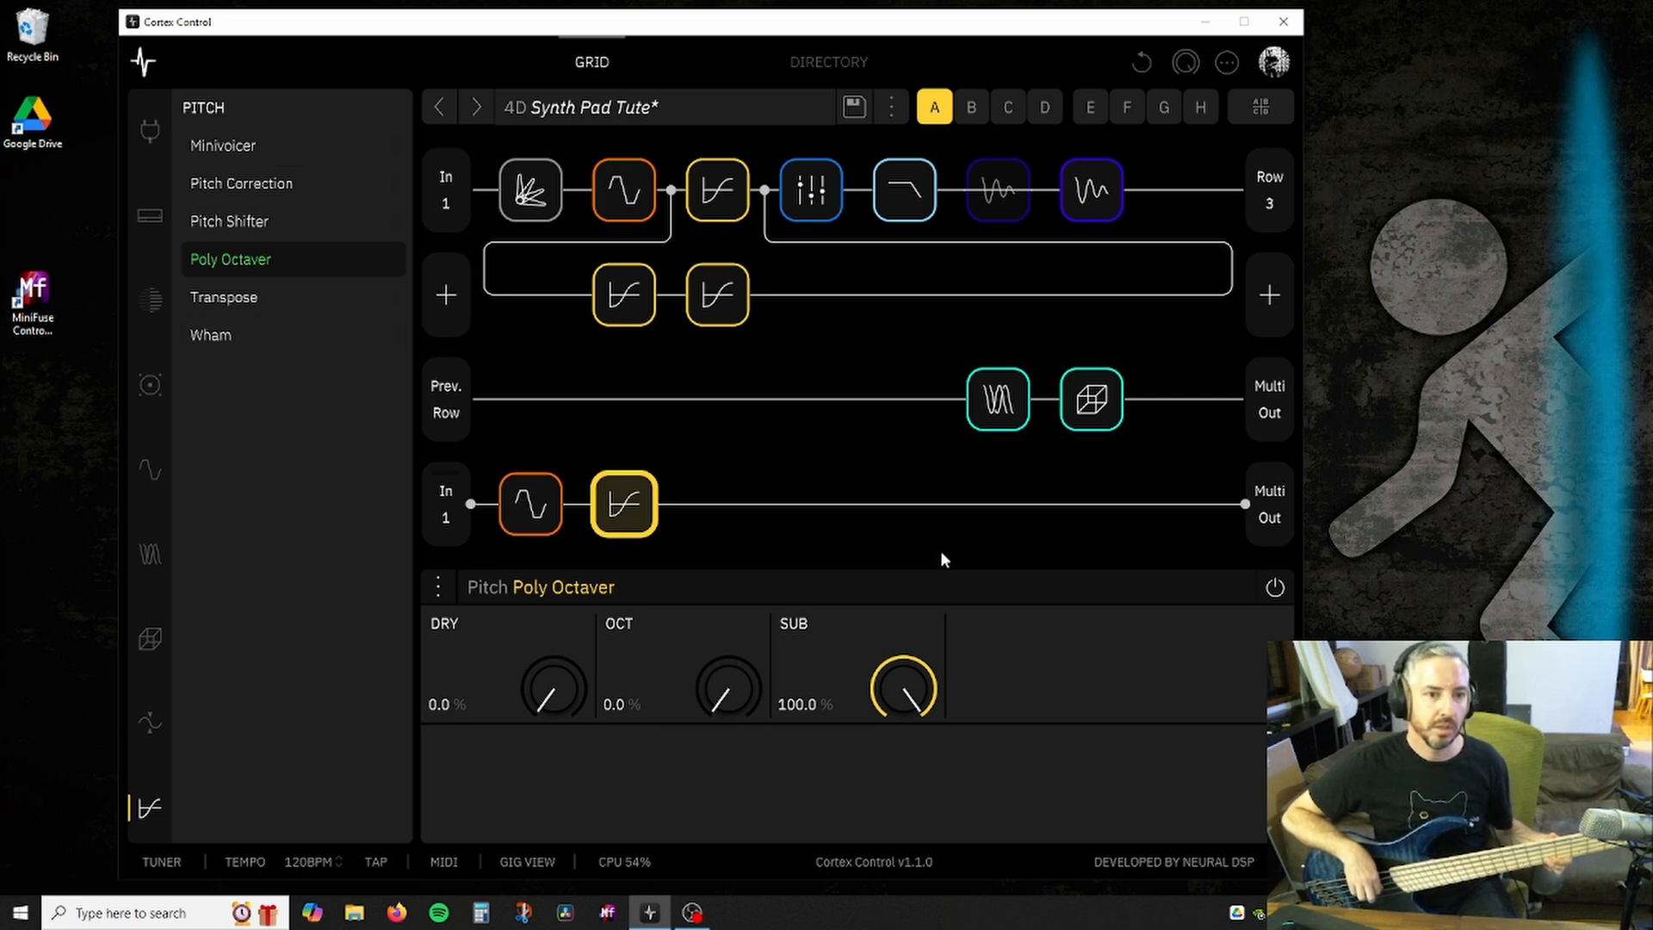
mouse_move(935, 540)
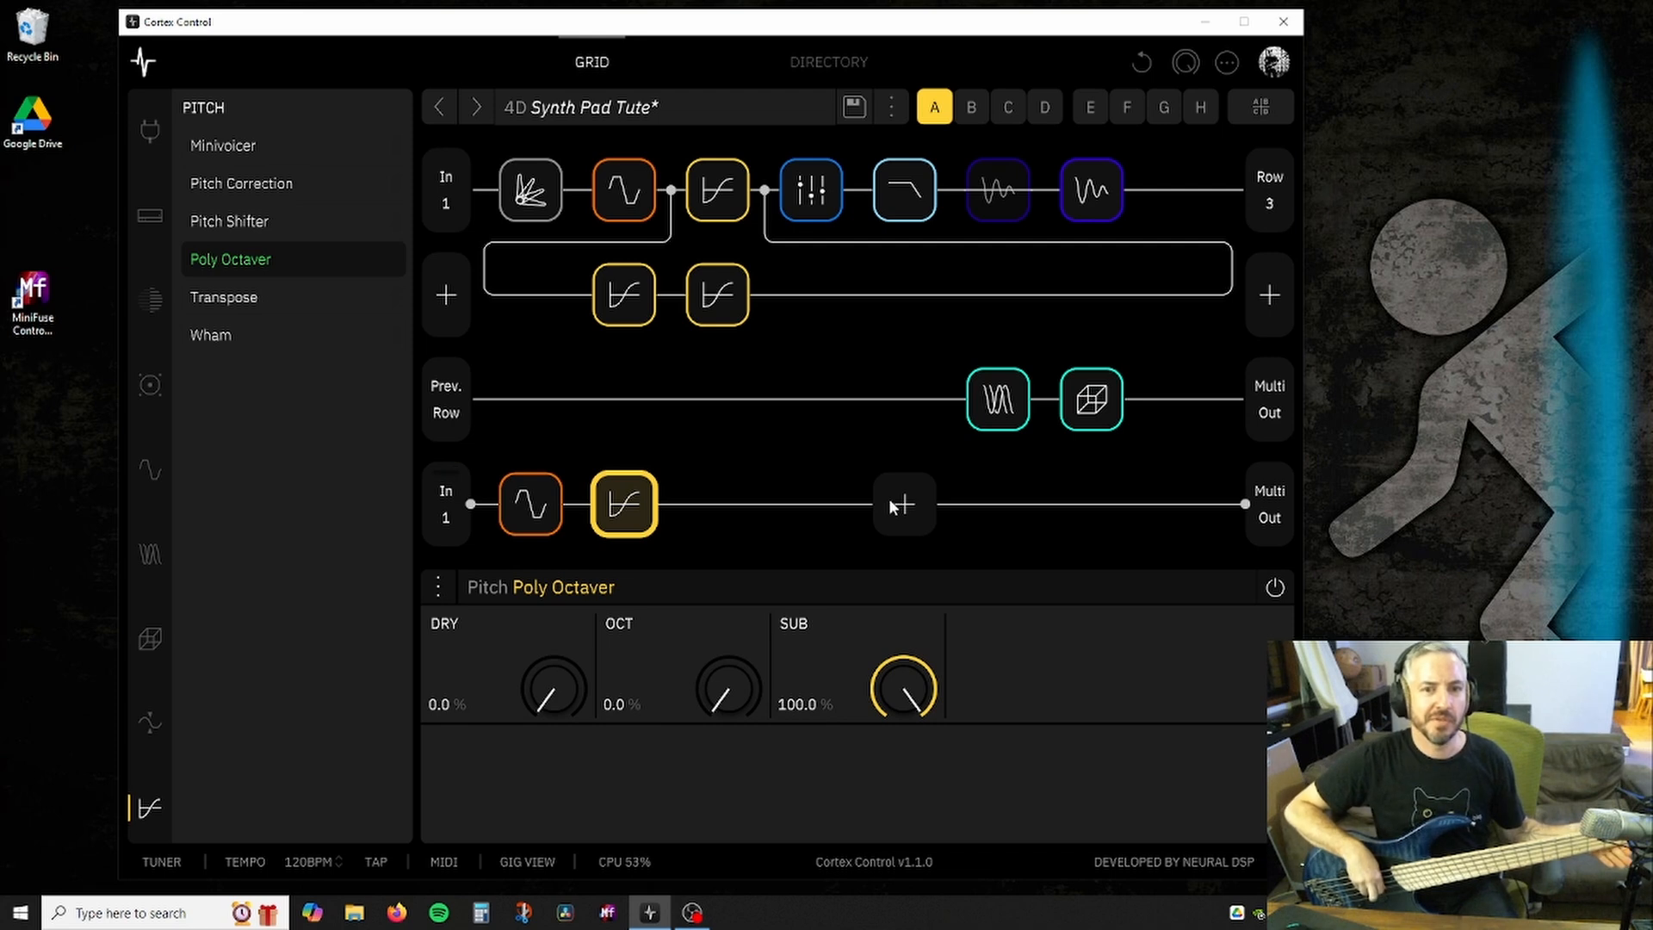
mouse_move(535, 503)
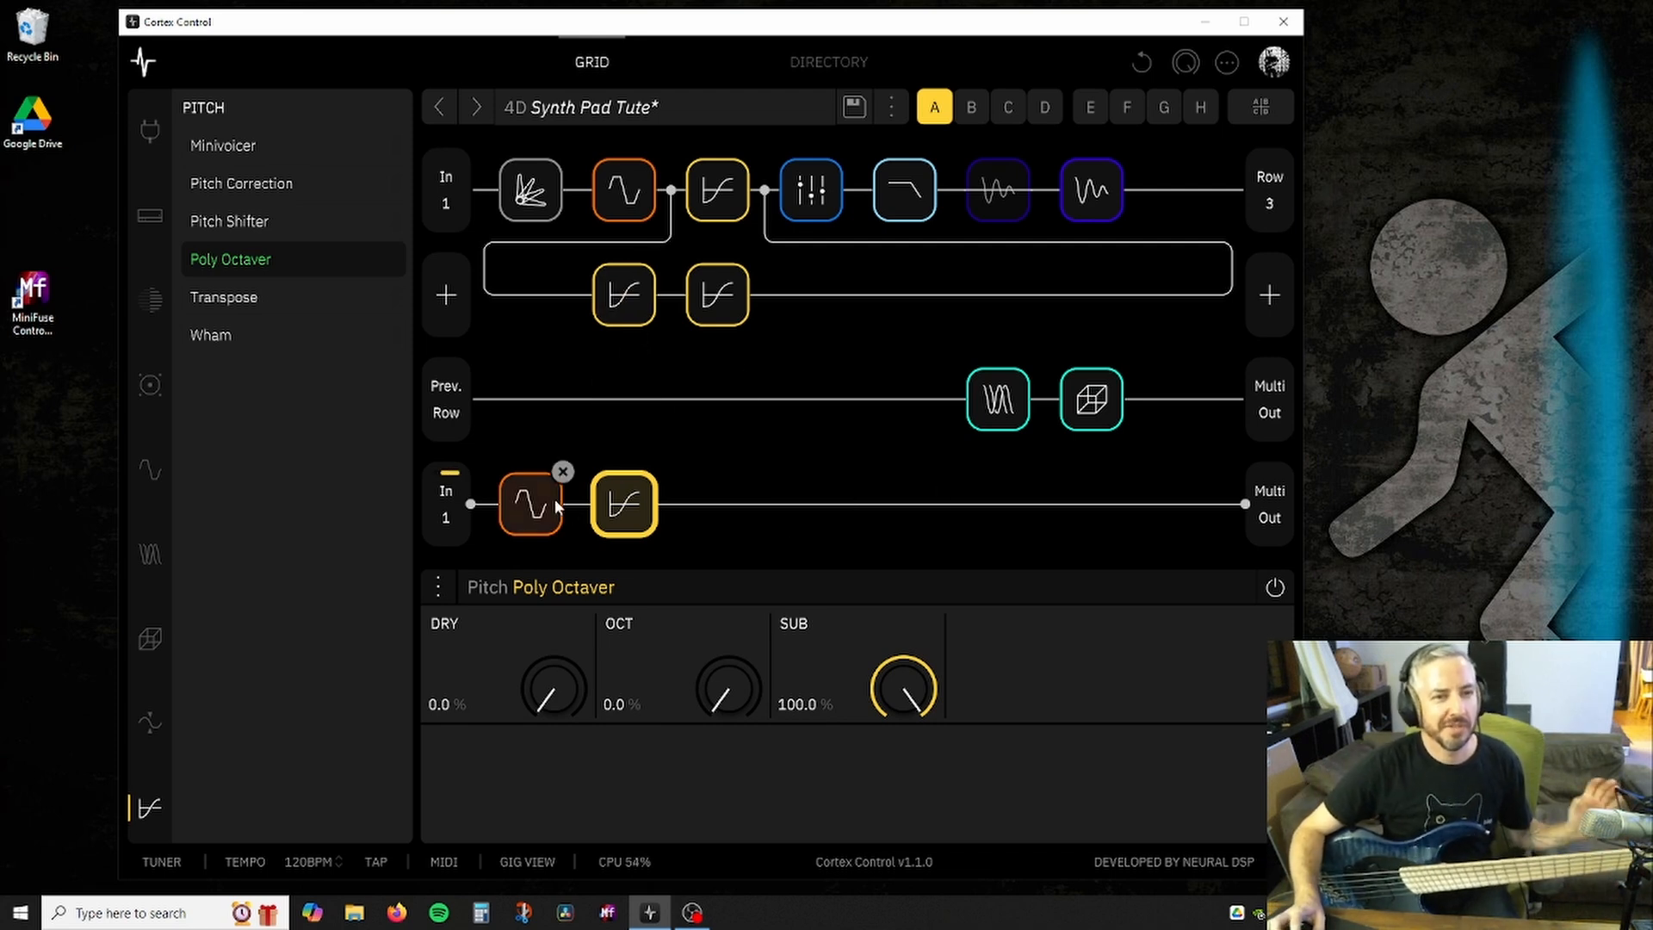
mouse_move(756, 515)
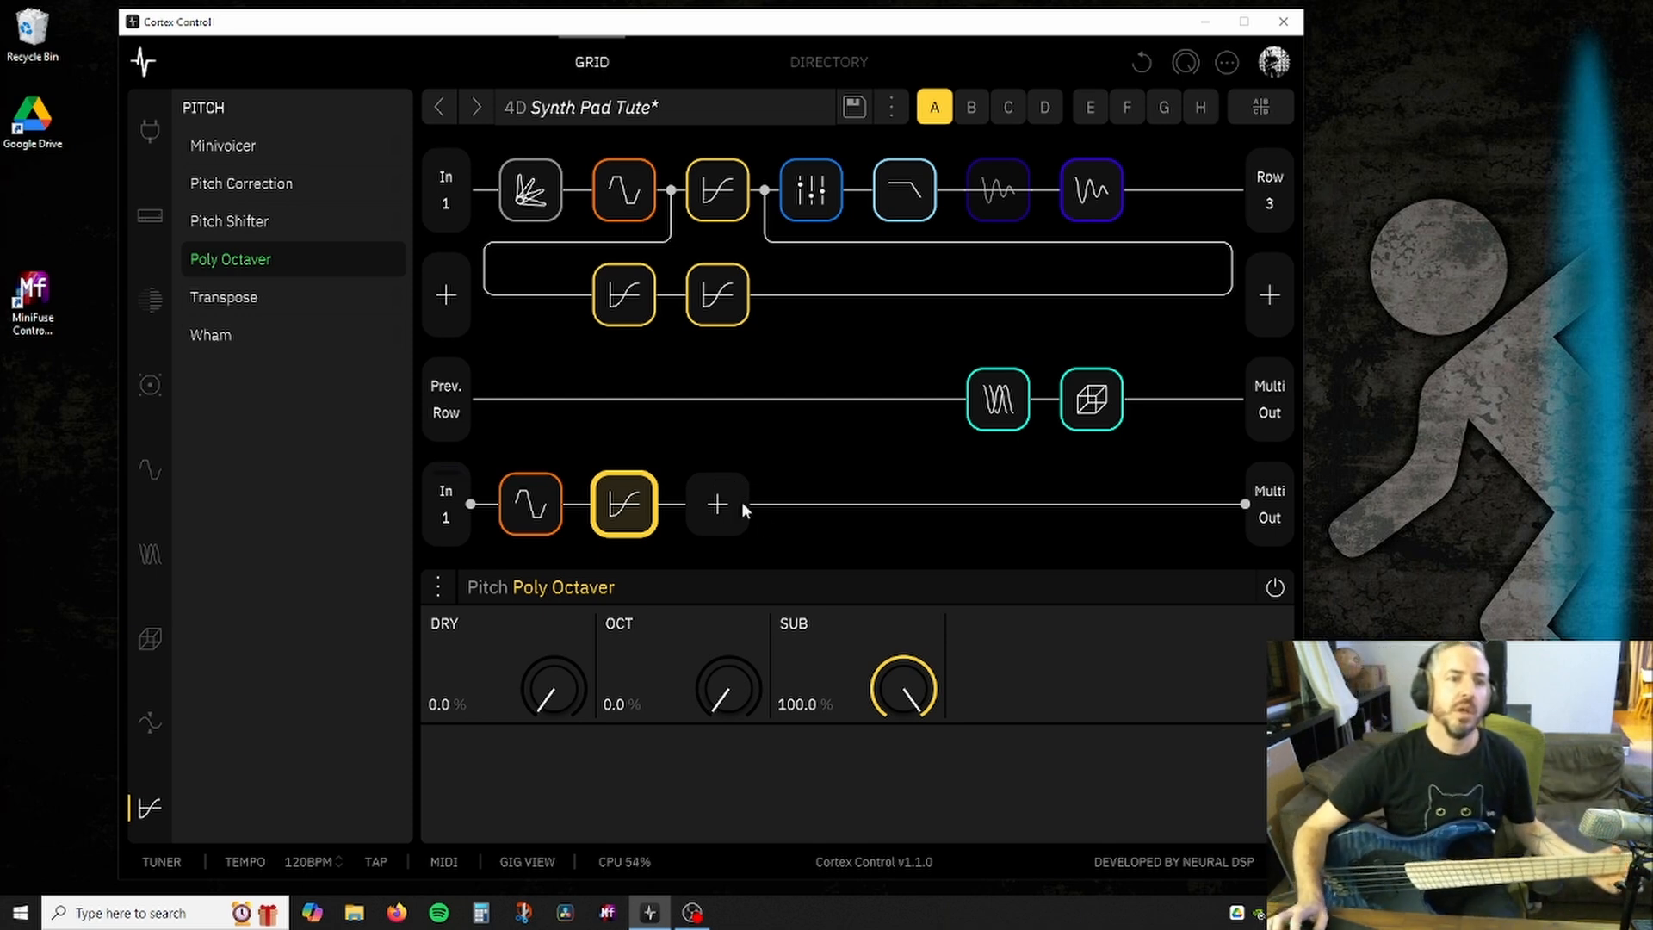
Add a Pitch Shifter after the Poly Octaver in row 4 with Mix 50.3% and Pitch Fine -17 cents.
mouse_move(226, 262)
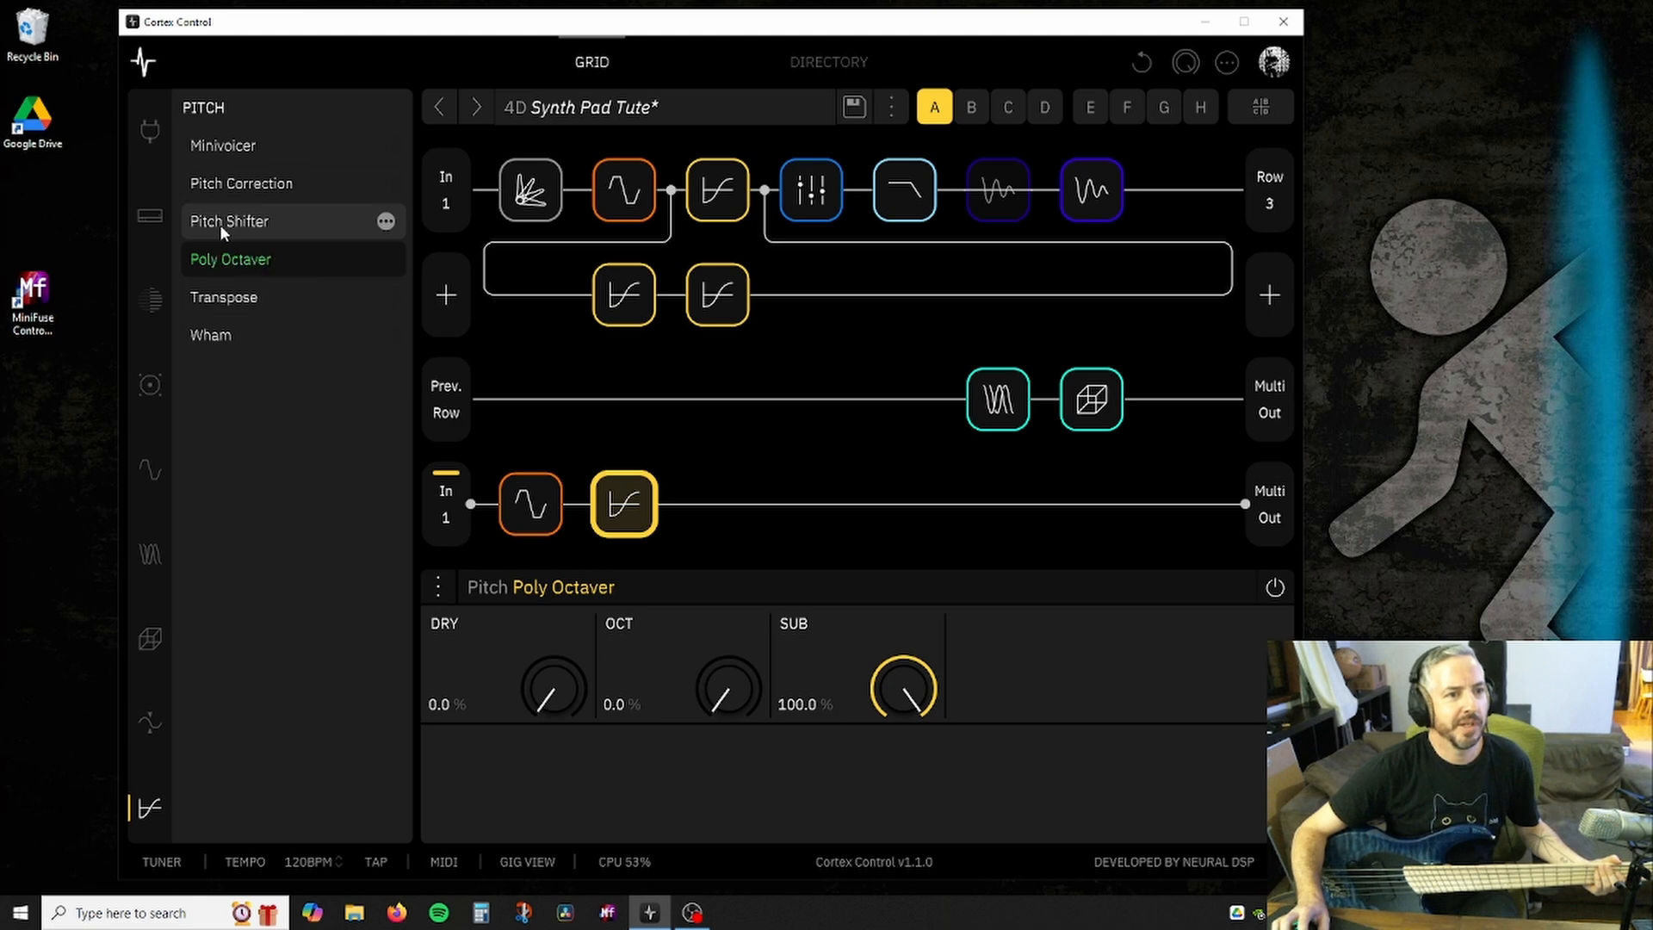
left_click(219, 224)
left_click_drag(310, 224, 727, 510)
left_click_drag(554, 687, 548, 814)
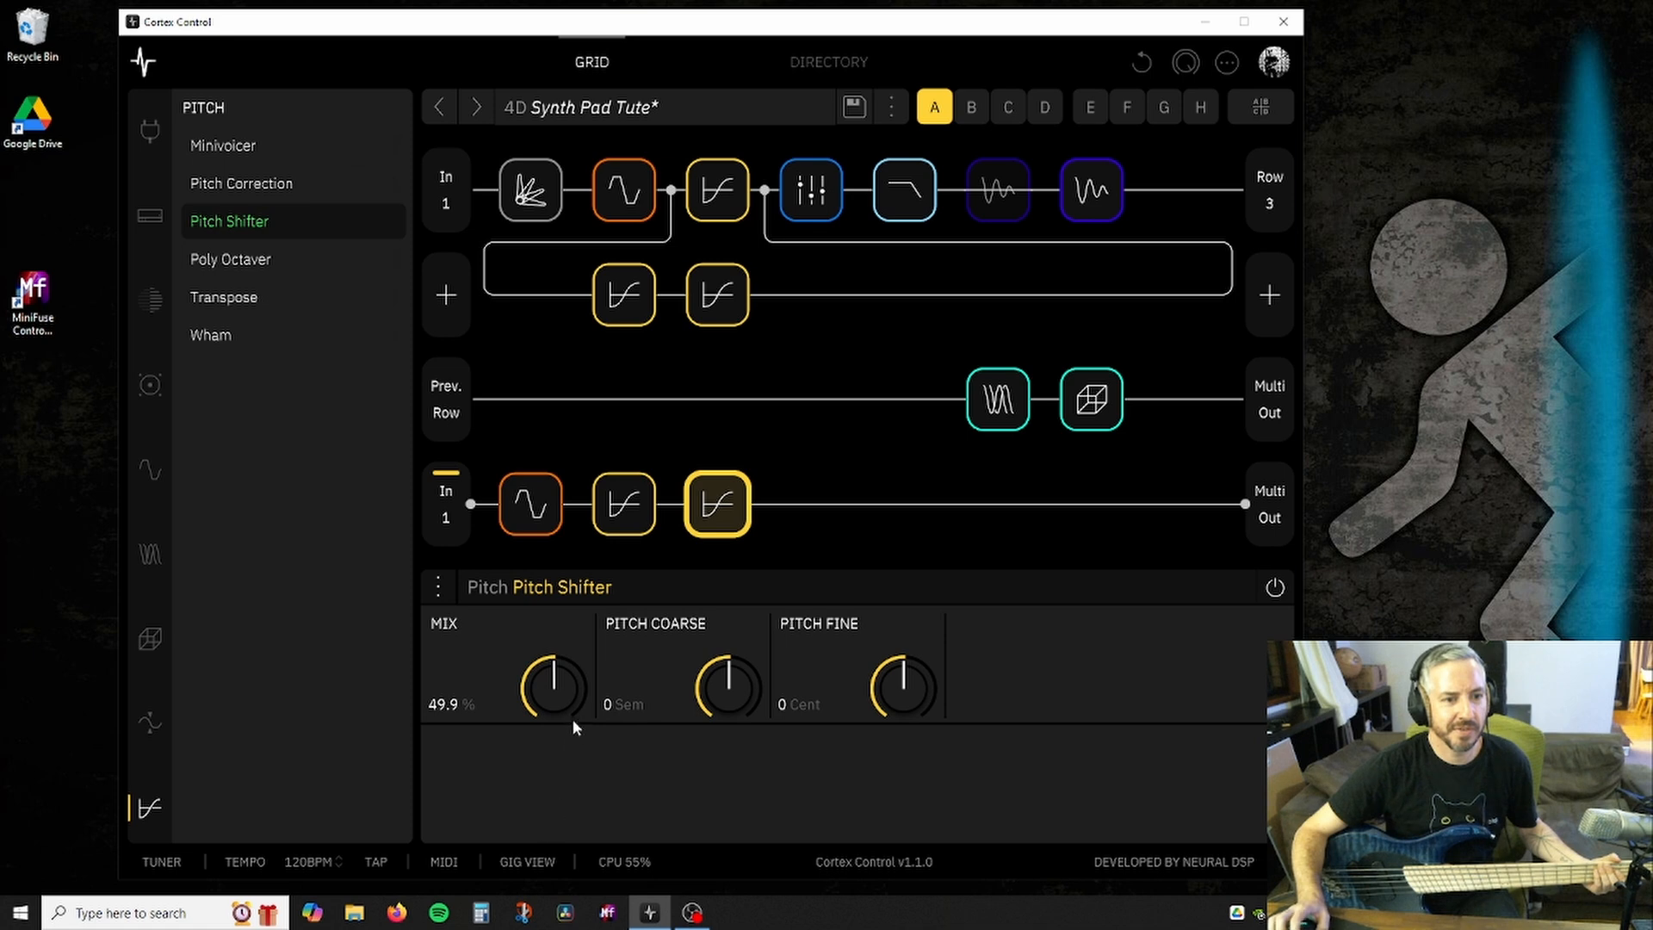
left_click_drag(554, 686, 546, 684)
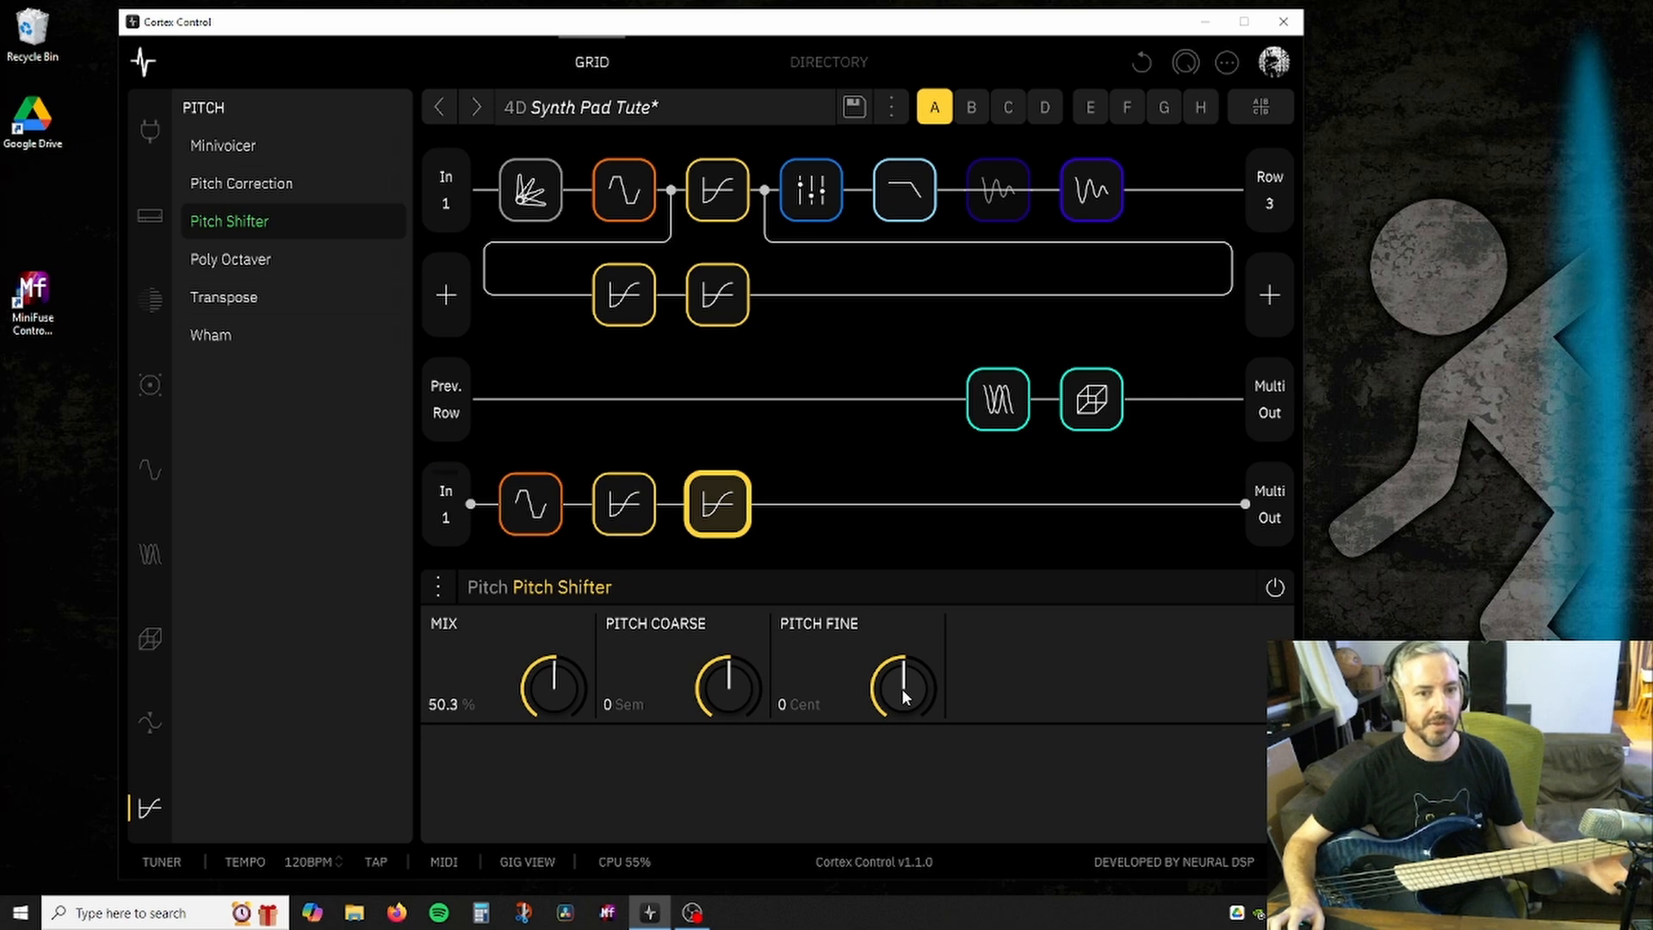
left_click_drag(901, 689, 903, 716)
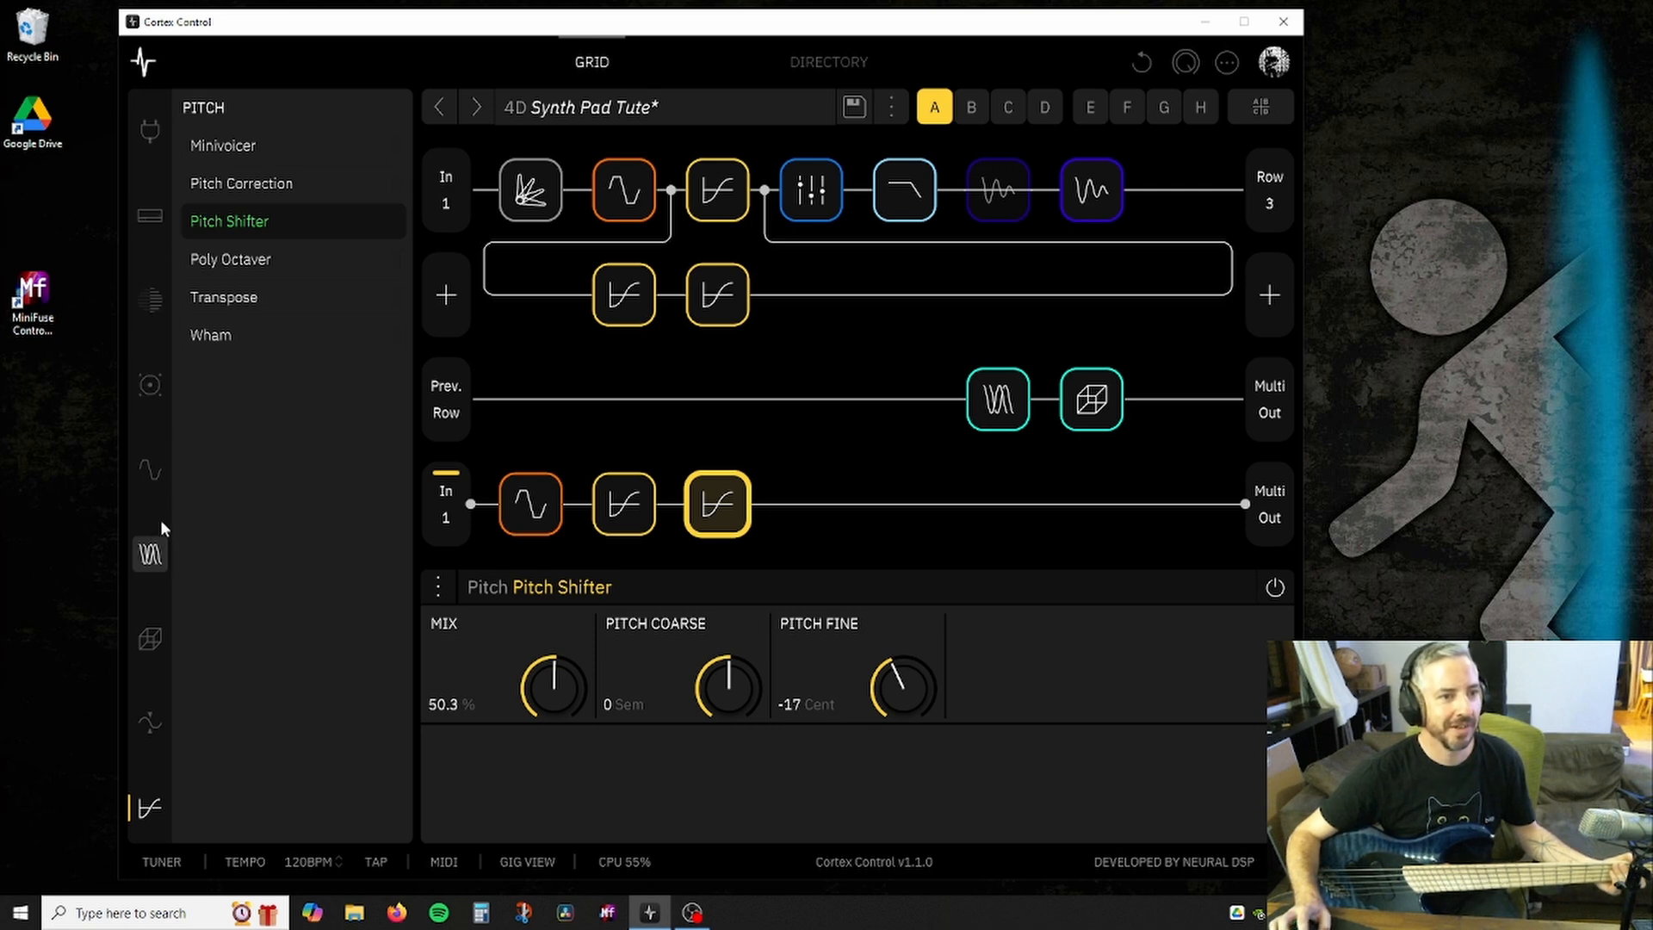
Add a Foog filter after the Pitch Shifter in row 4 and remove its Cutoff assignment from Expression Pedal 1.
left_click(148, 472)
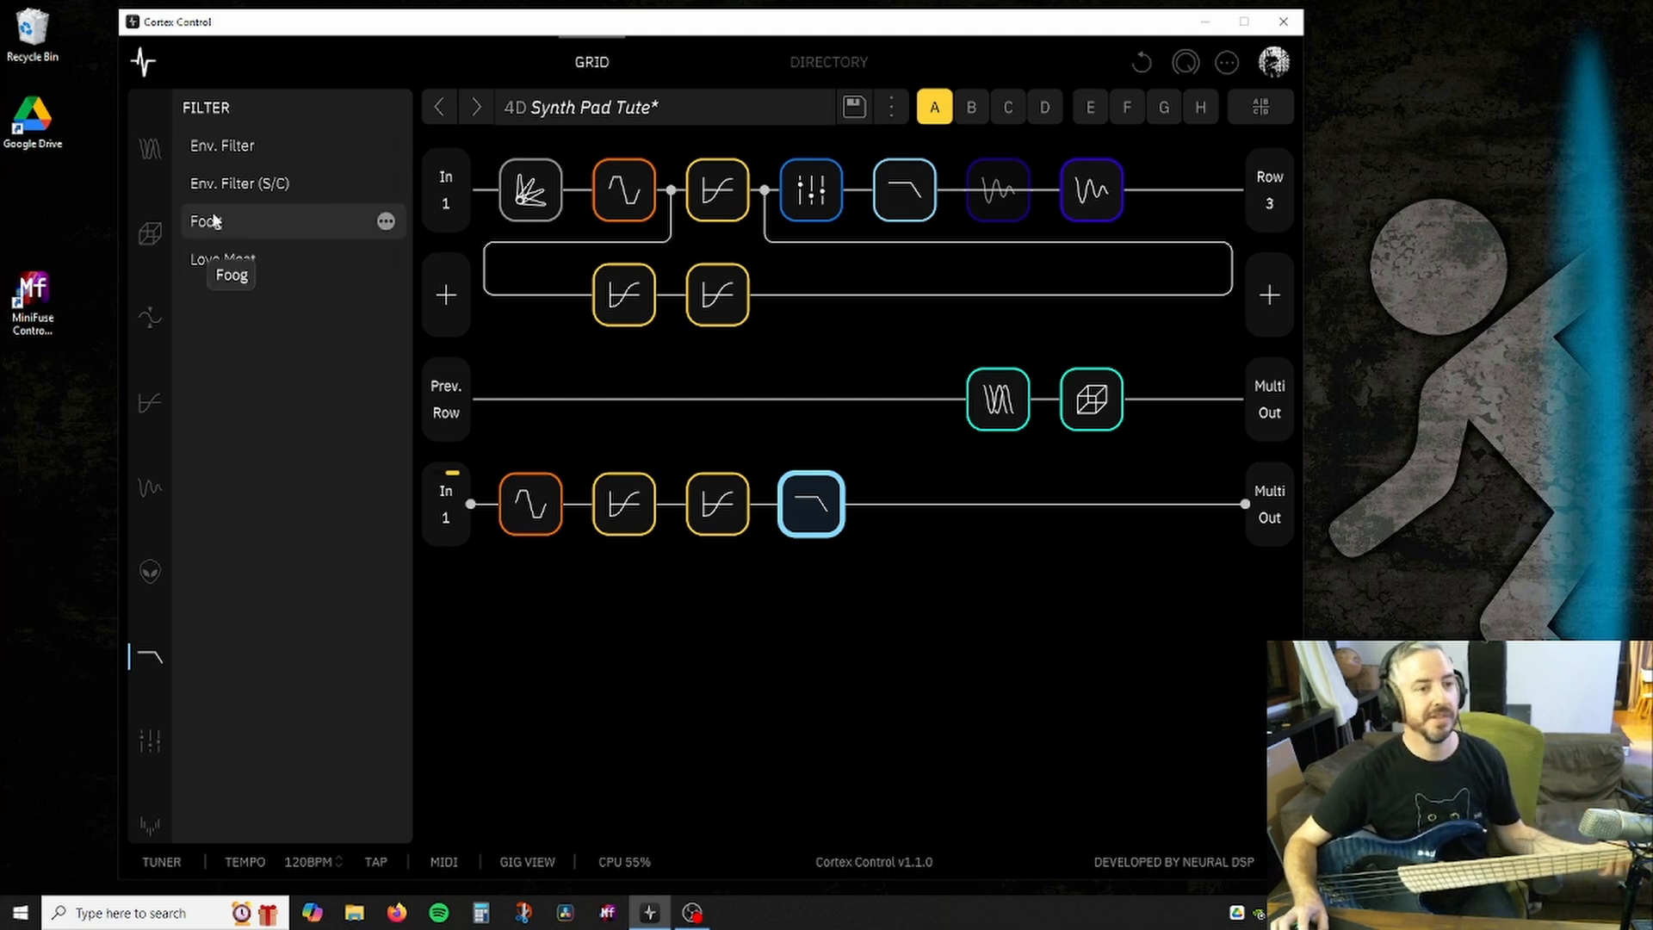
left_click_drag(215, 222, 826, 503)
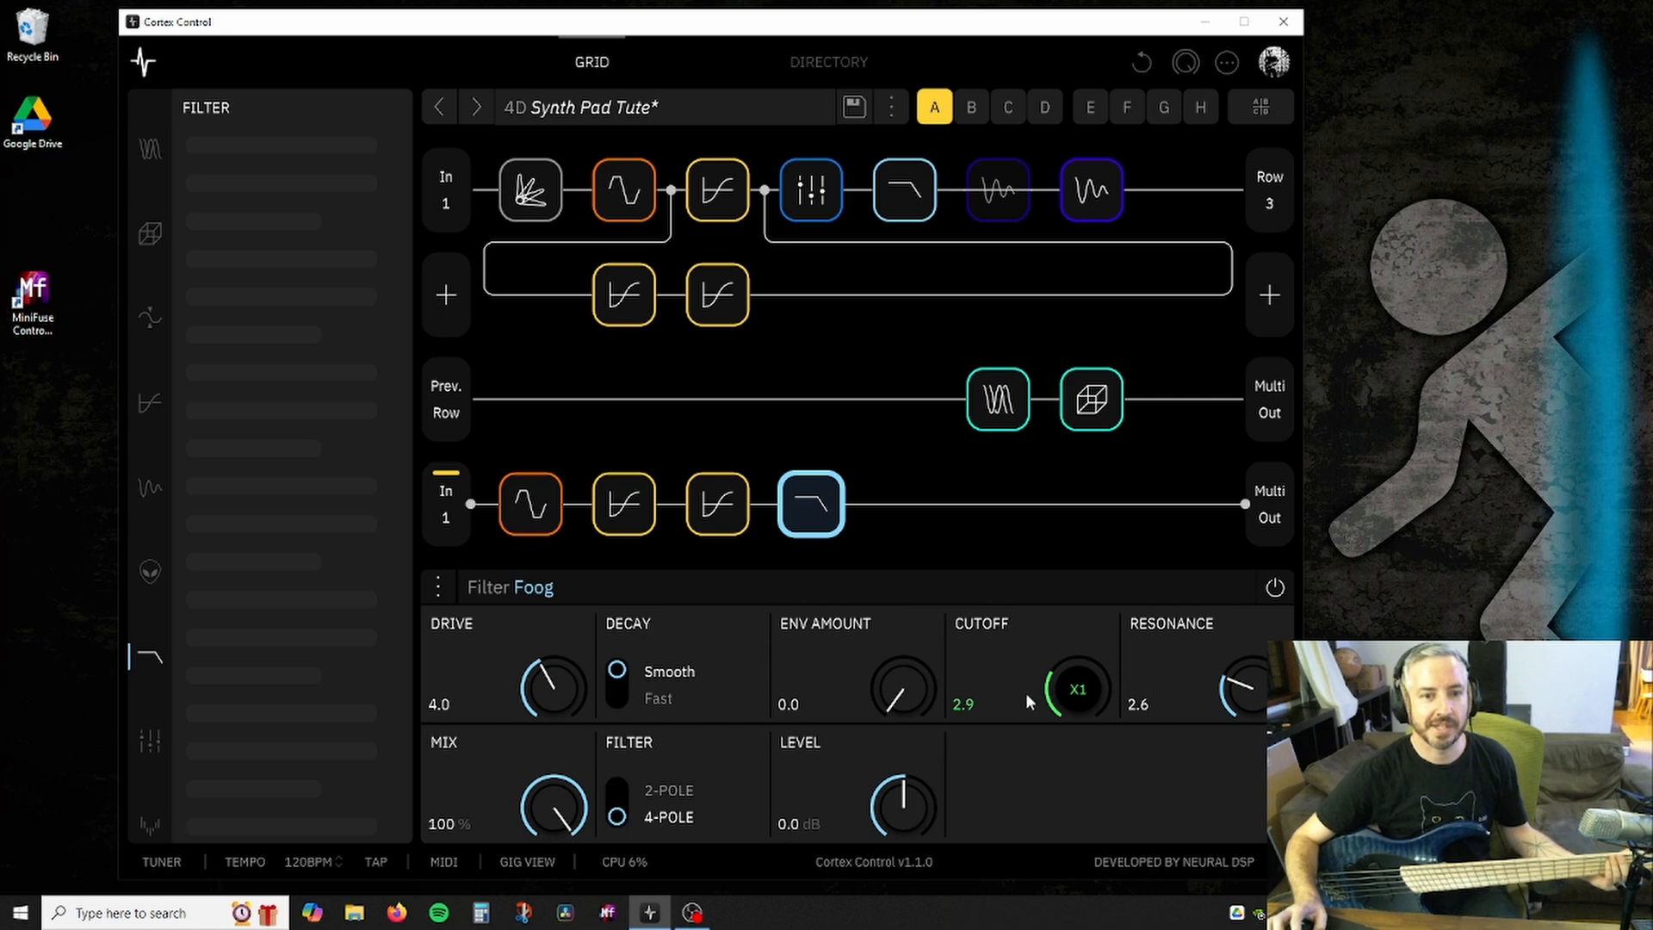
left_click(436, 594)
mouse_move(528, 738)
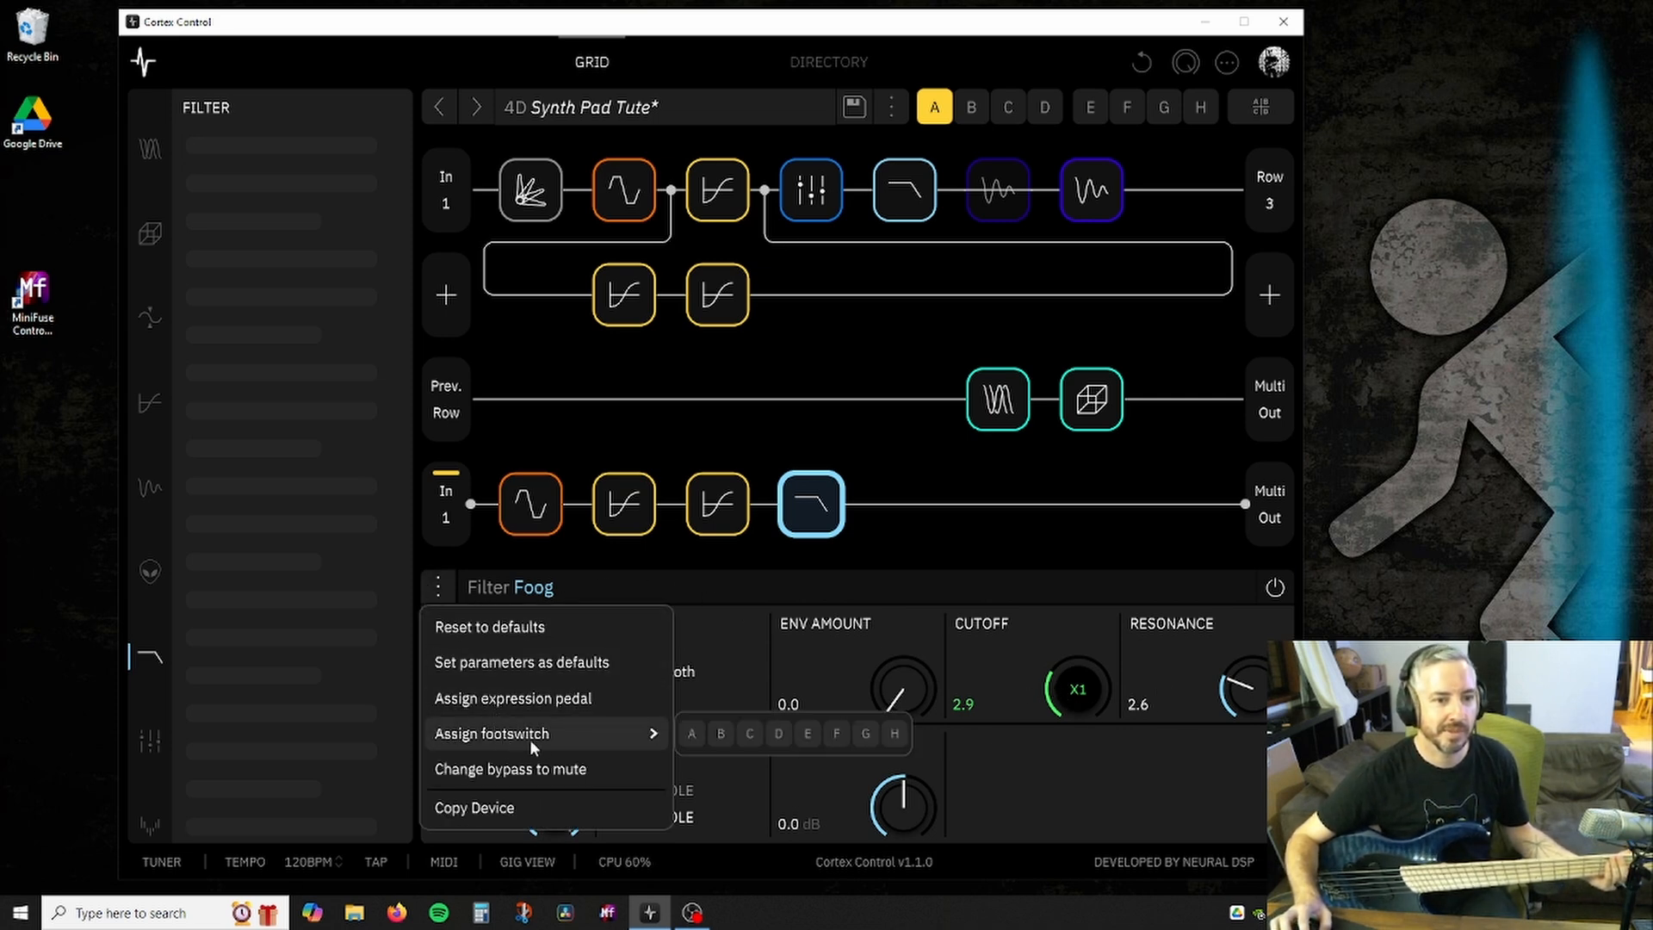
left_click(513, 699)
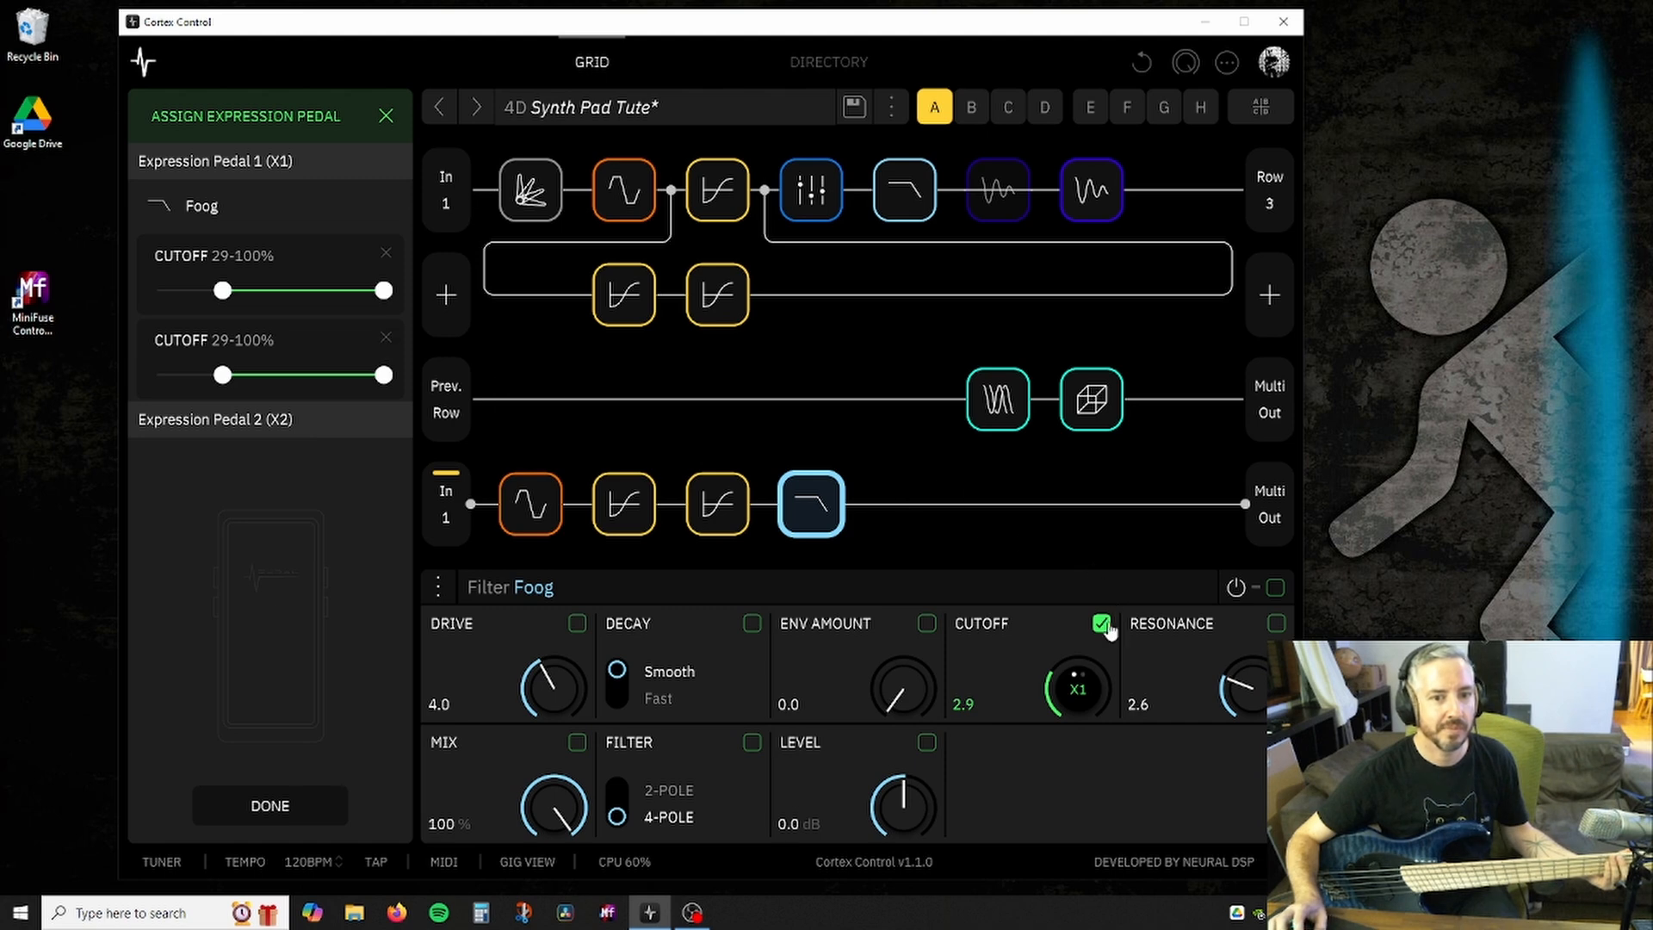
left_click(385, 344)
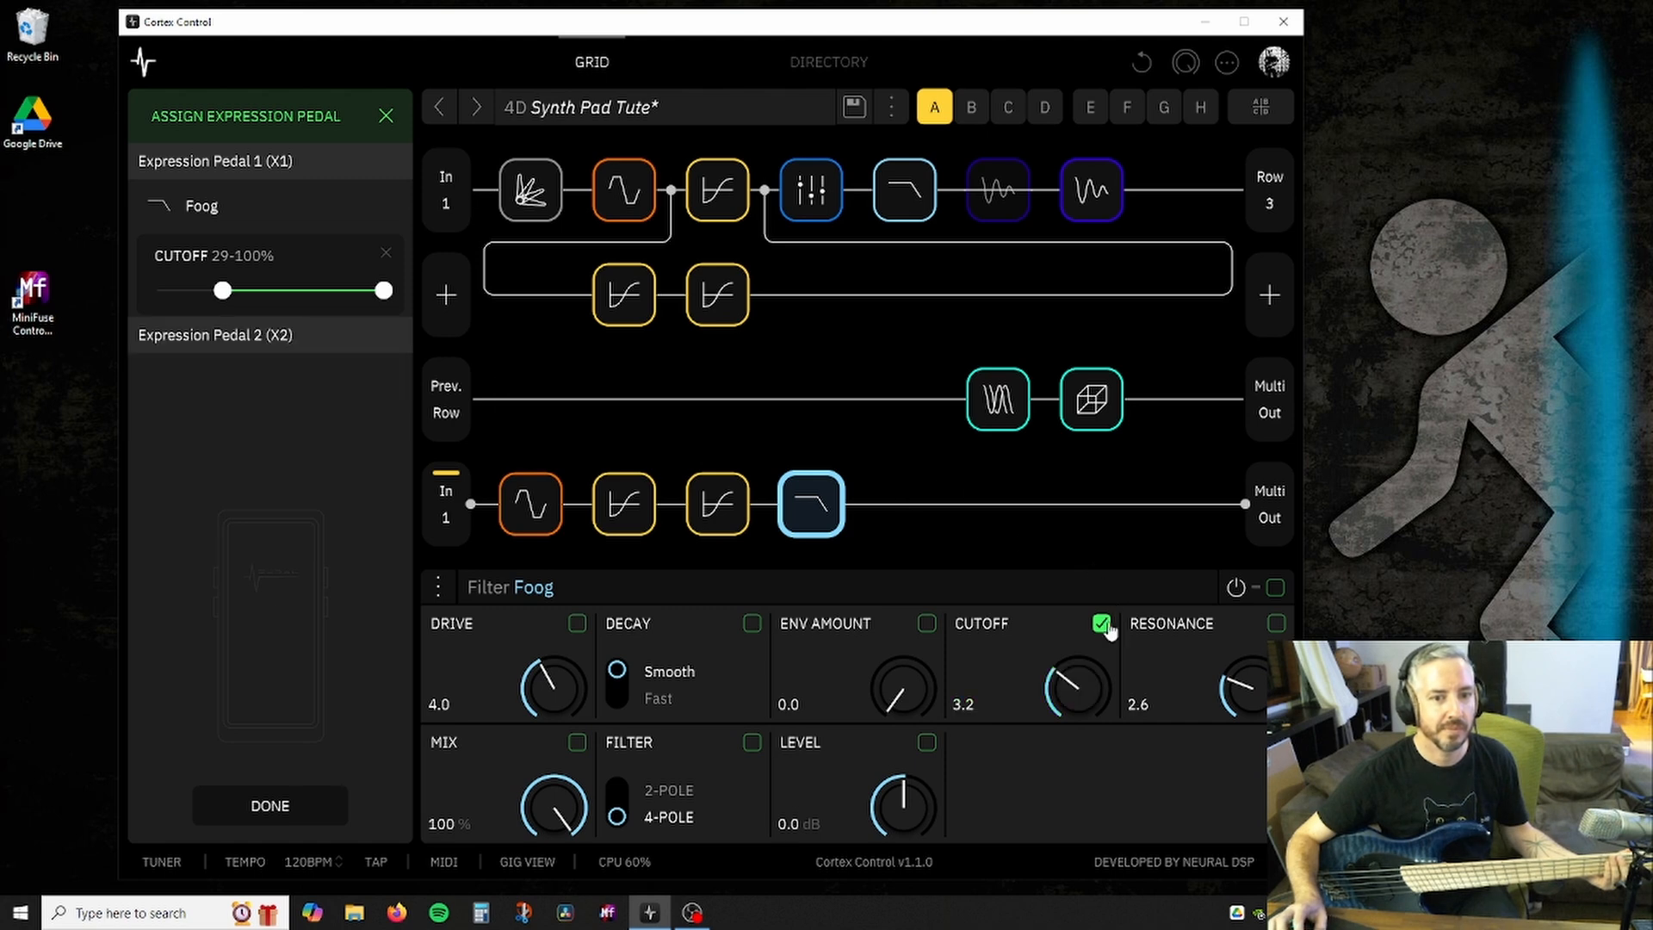
left_click(386, 117)
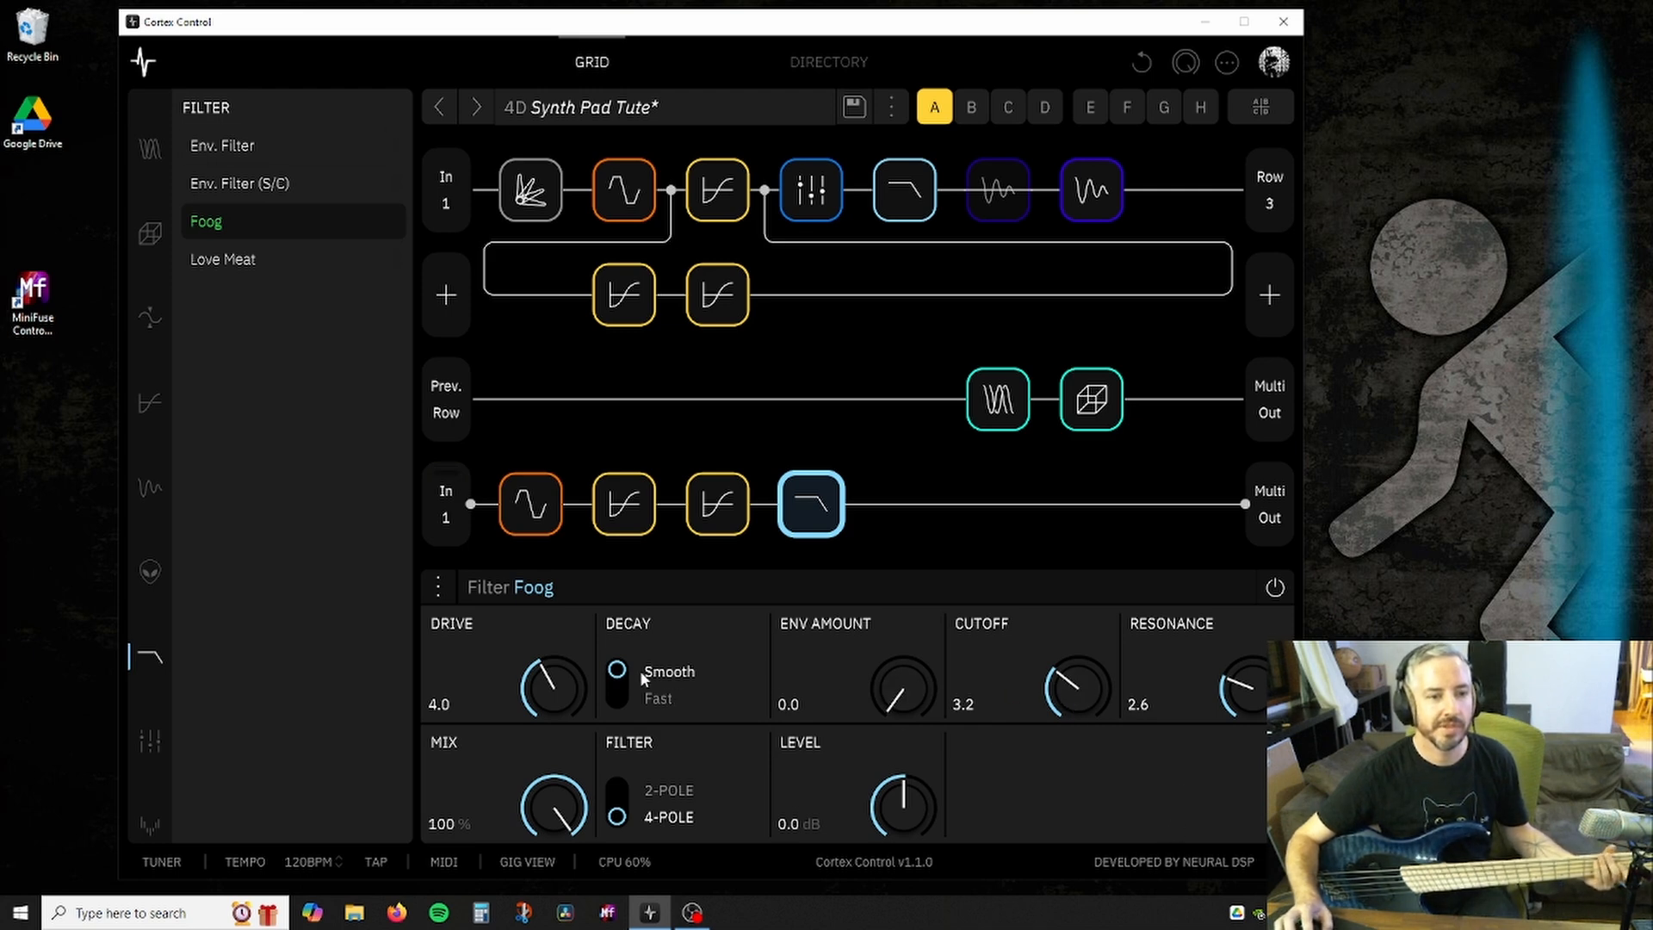
Set the row 4 Foog filter's Drive to 3.8, Cutoff to 3.6 and Resonance to 4.2.
mouse_move(560, 678)
left_mouse_down()
mouse_move(570, 818)
mouse_move(577, 702)
left_mouse_up()
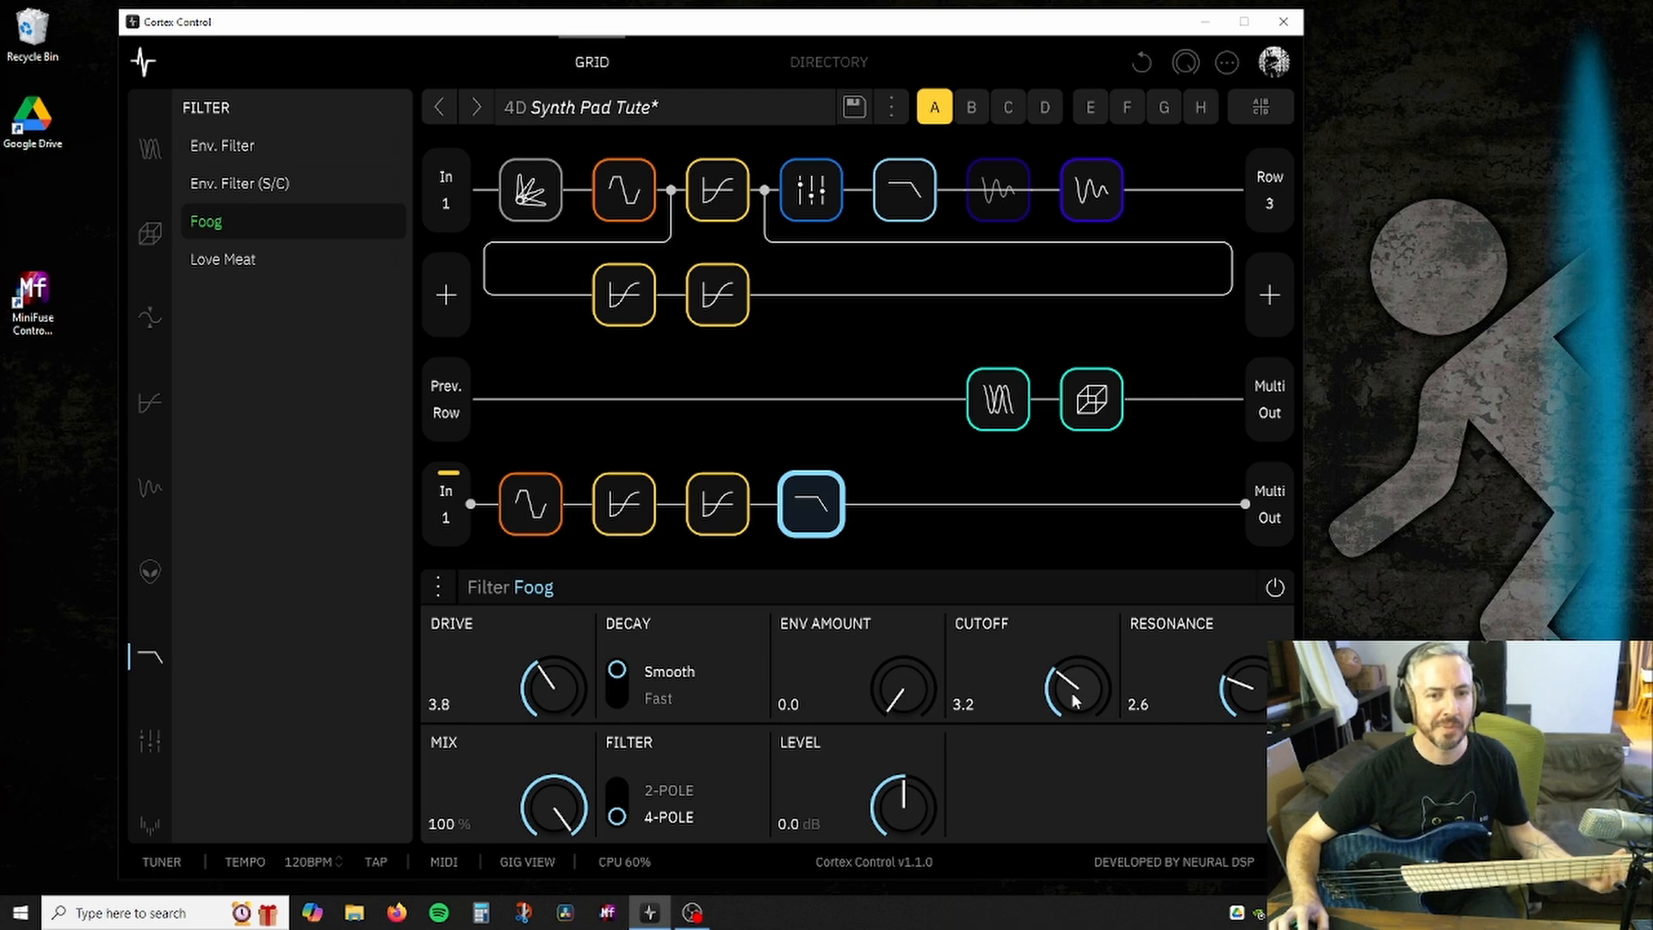
mouse_move(1071, 690)
left_mouse_down()
mouse_move(1091, 665)
mouse_move(1092, 706)
left_mouse_up()
left_click_drag(1239, 699, 1245, 663)
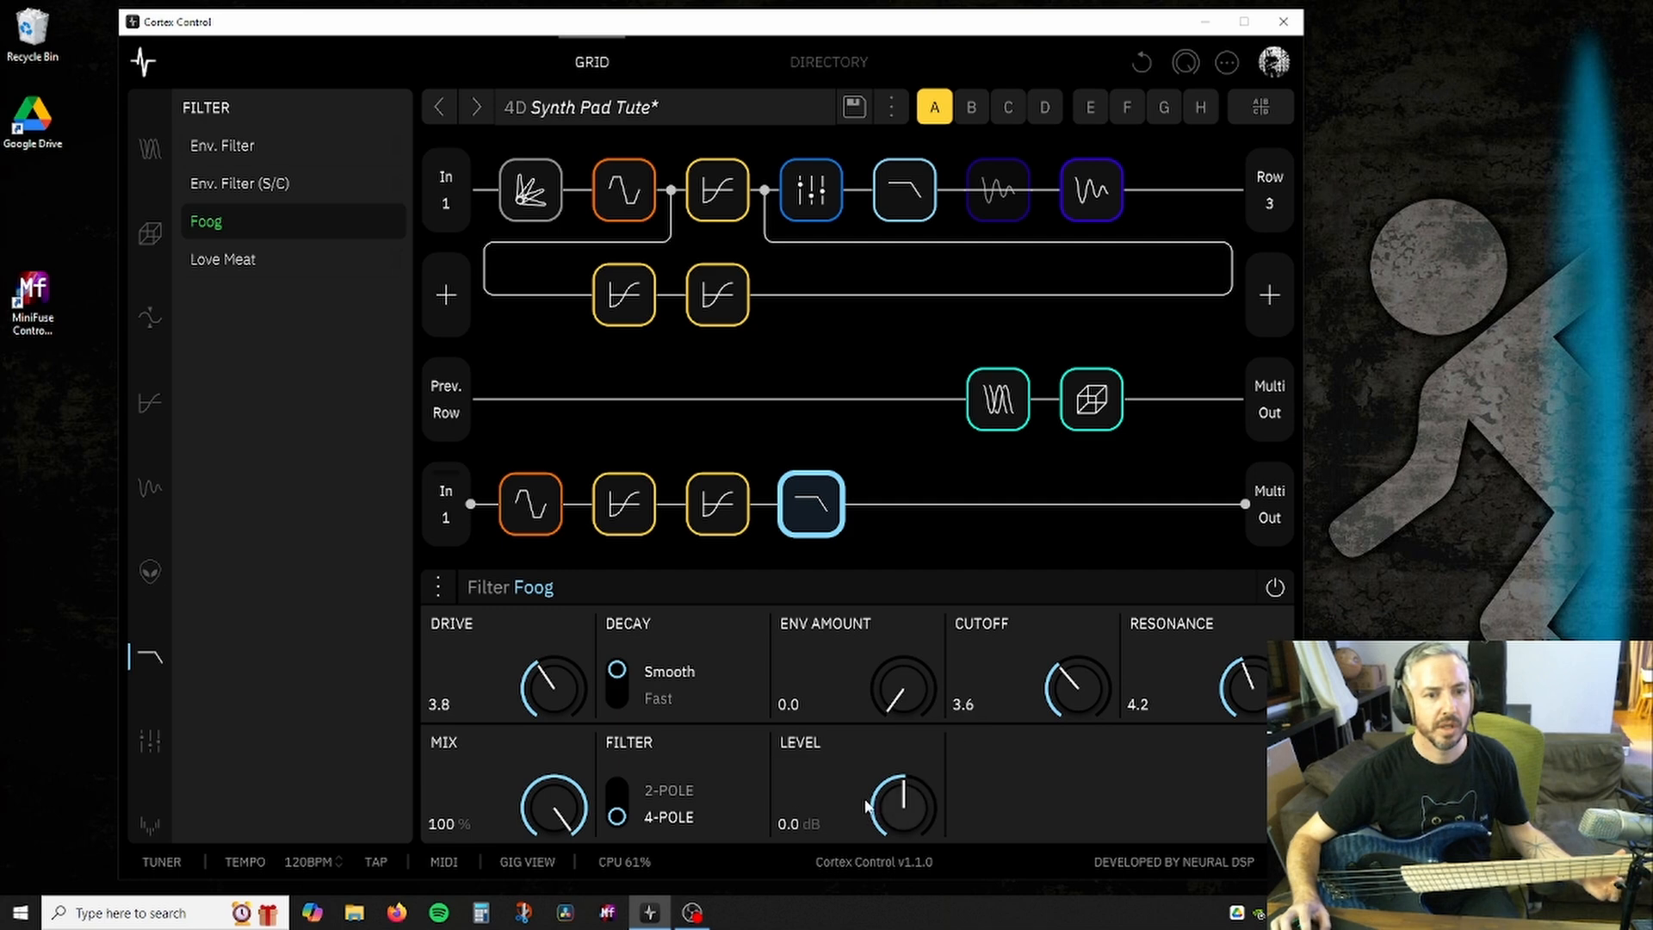
mouse_move(822, 521)
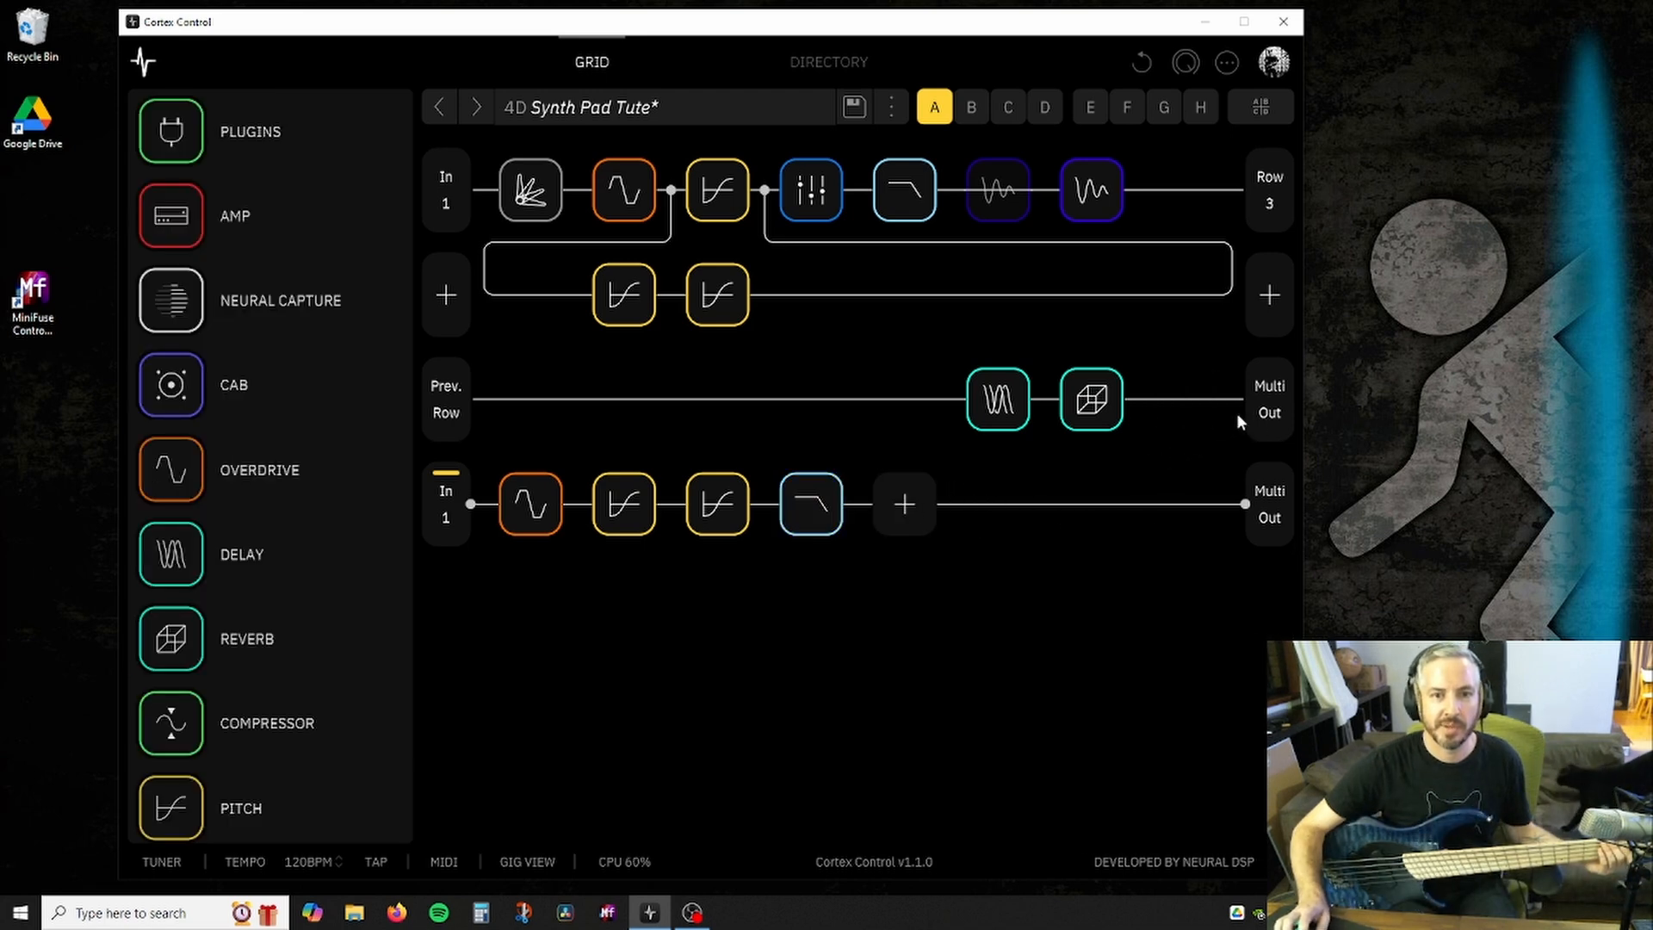
Restore the output volume of row 3 to 0.0 dB.
left_click(1270, 411)
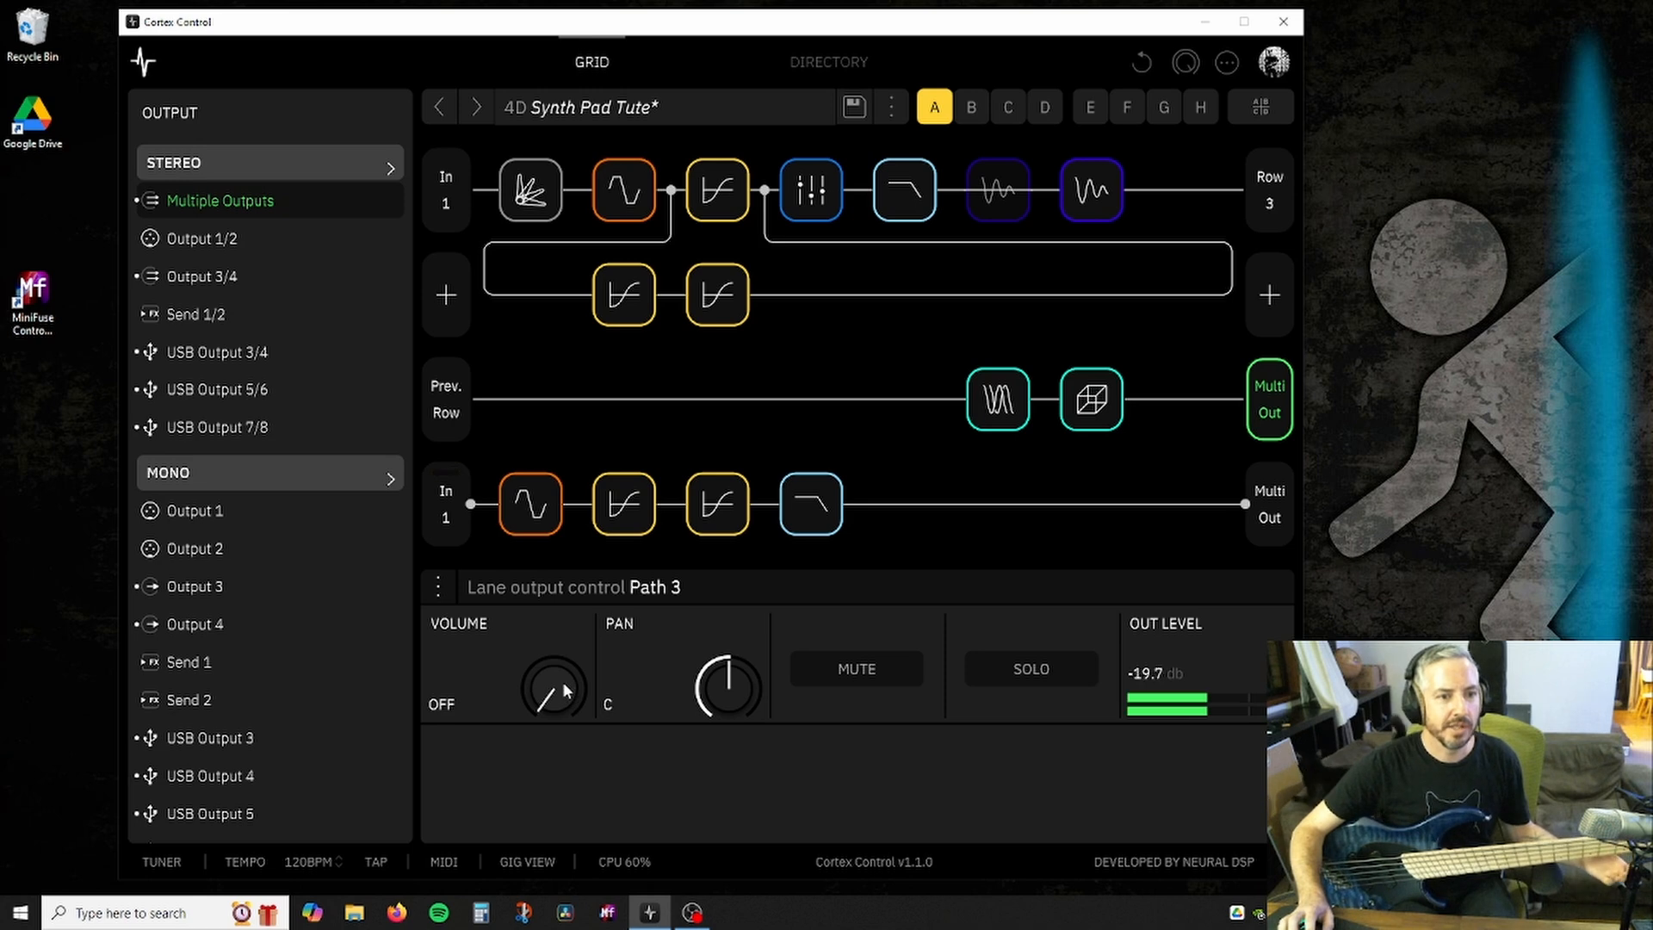
left_click_drag(564, 692, 566, 476)
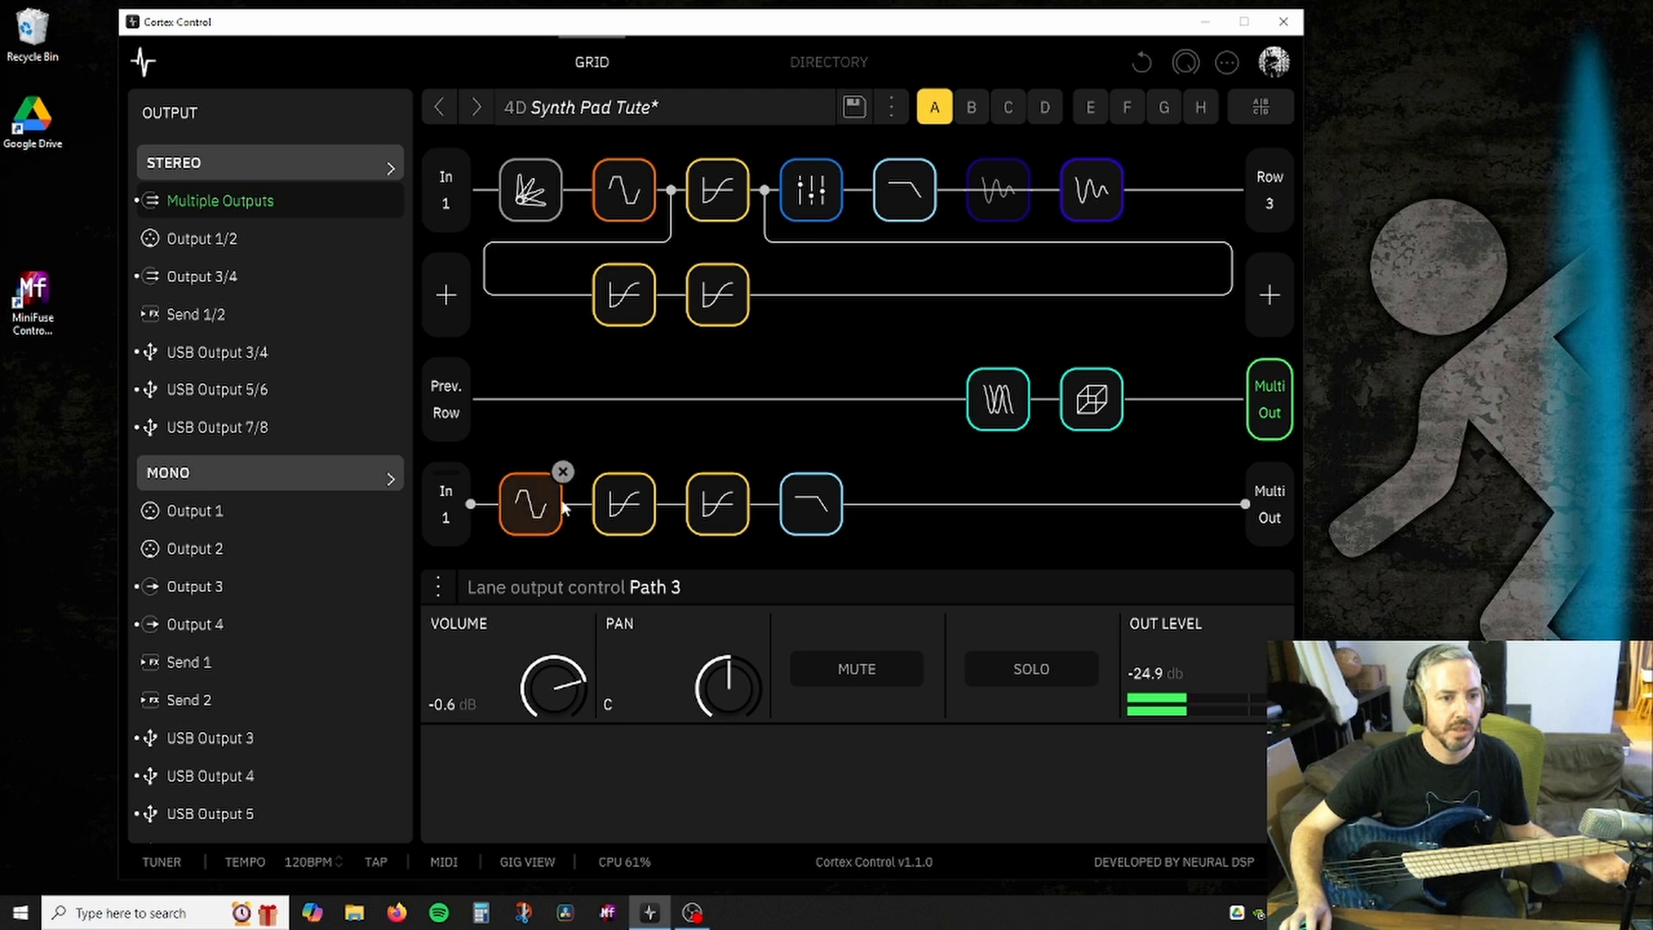
double_click(549, 674)
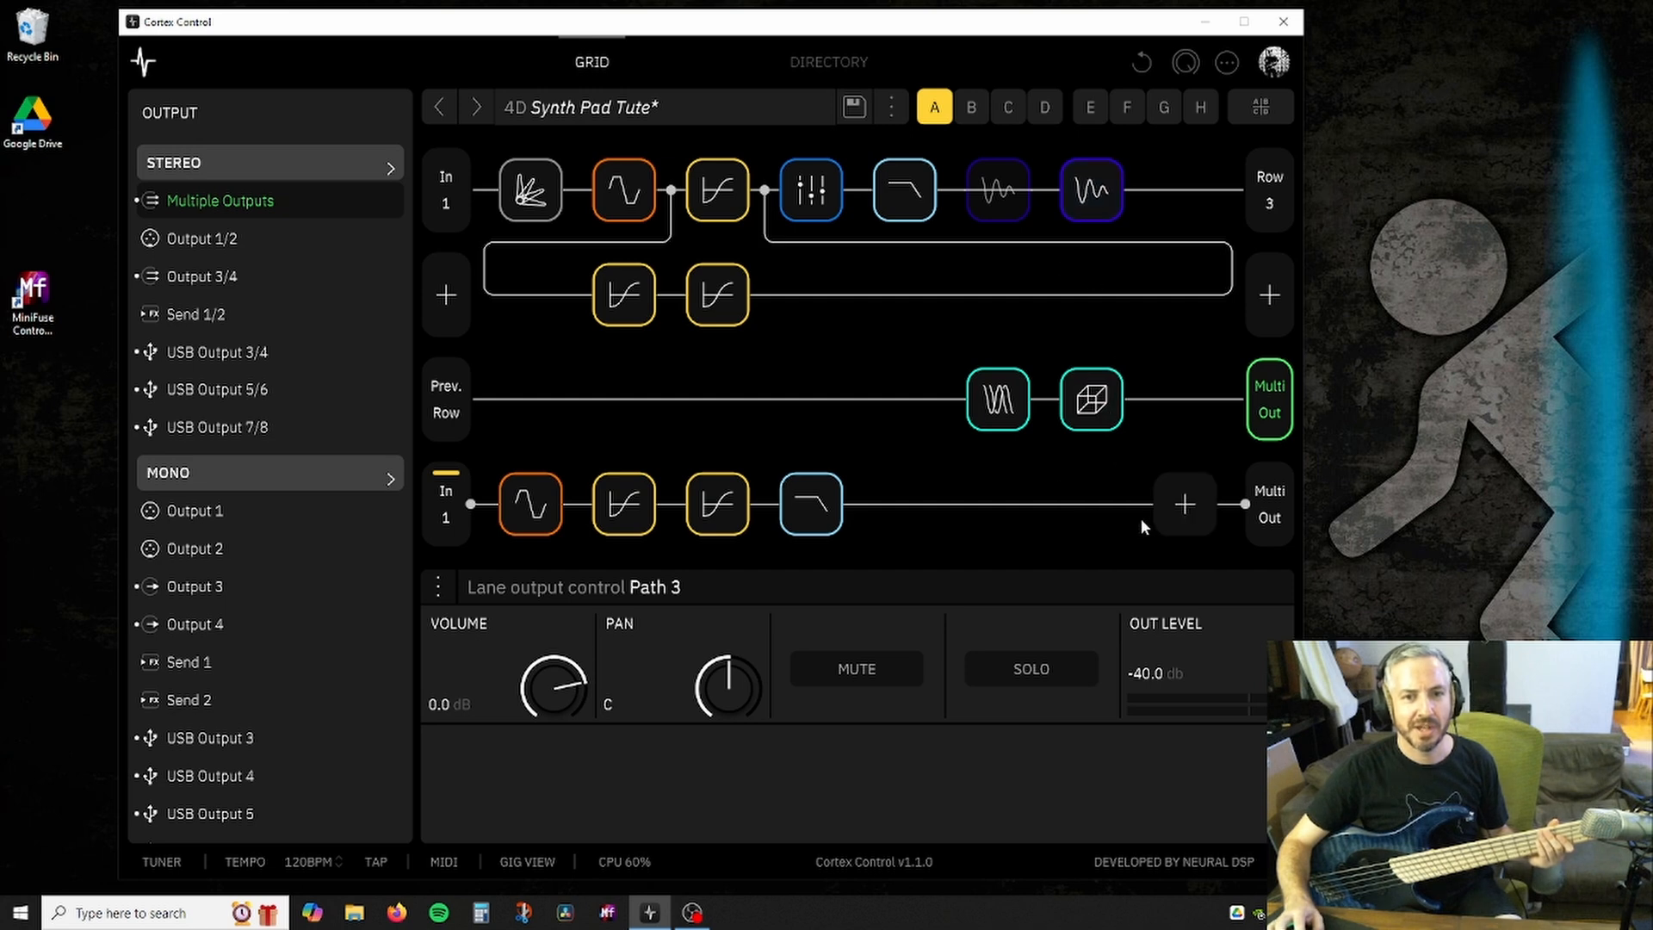
Assign row 4's output volume to scenes and turn it fully off in scene A.
left_click(1276, 503)
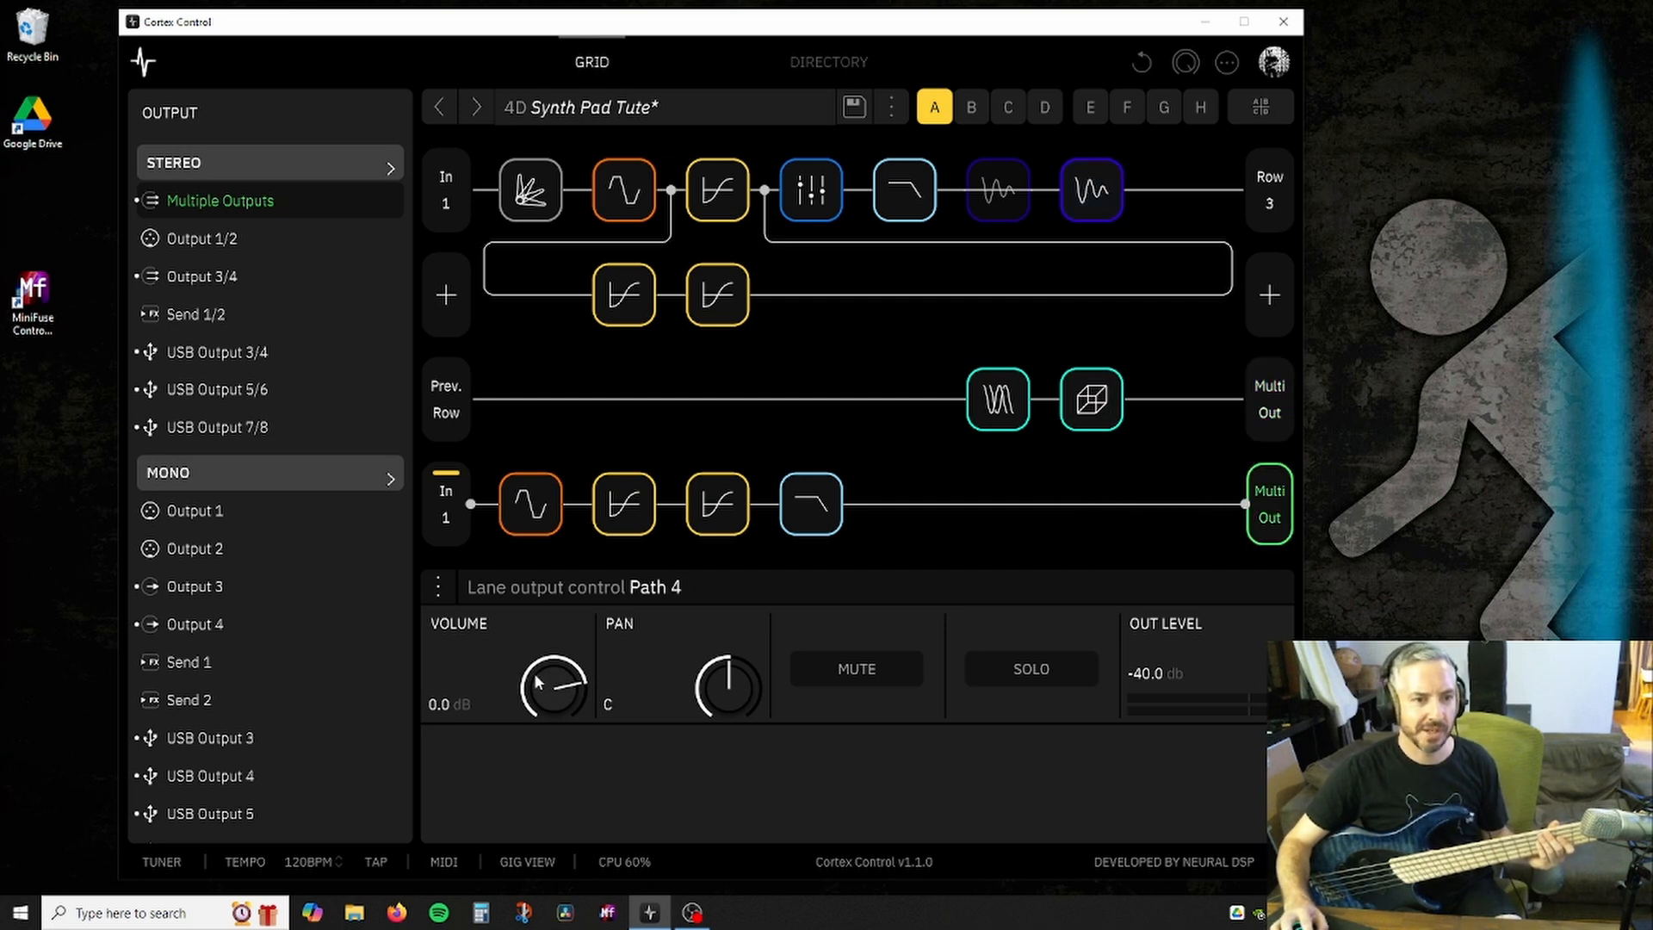
left_click_drag(566, 677, 555, 870)
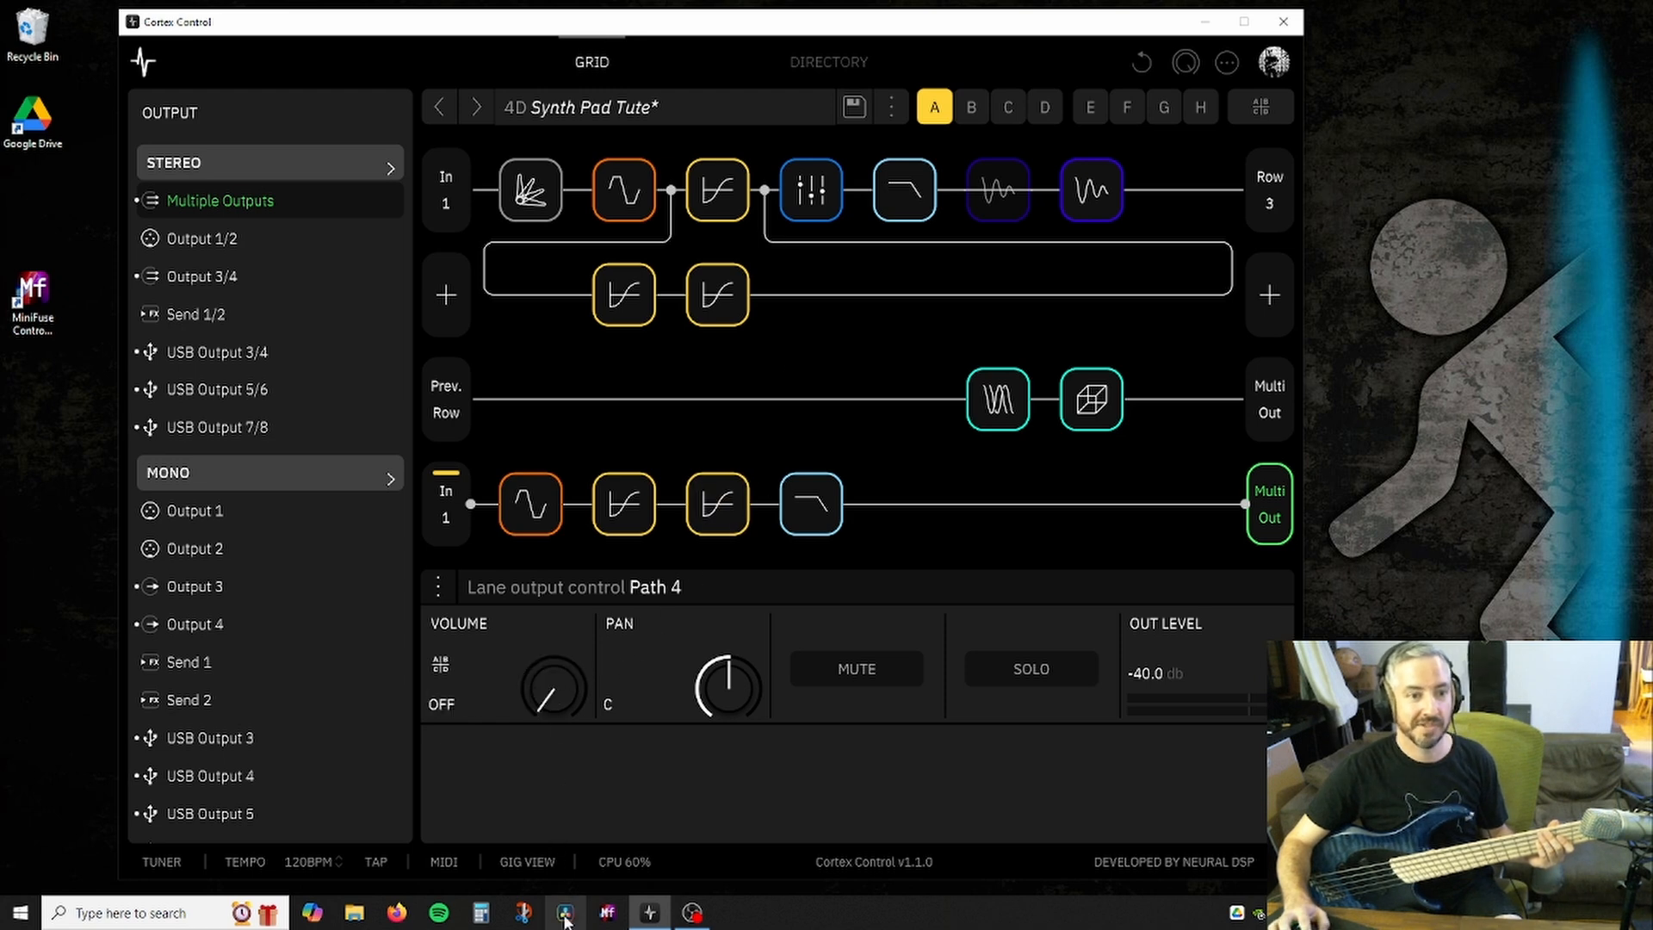
Bypass the Vibrato block at the end of row 1.
left_click(1092, 189)
left_click(1196, 563)
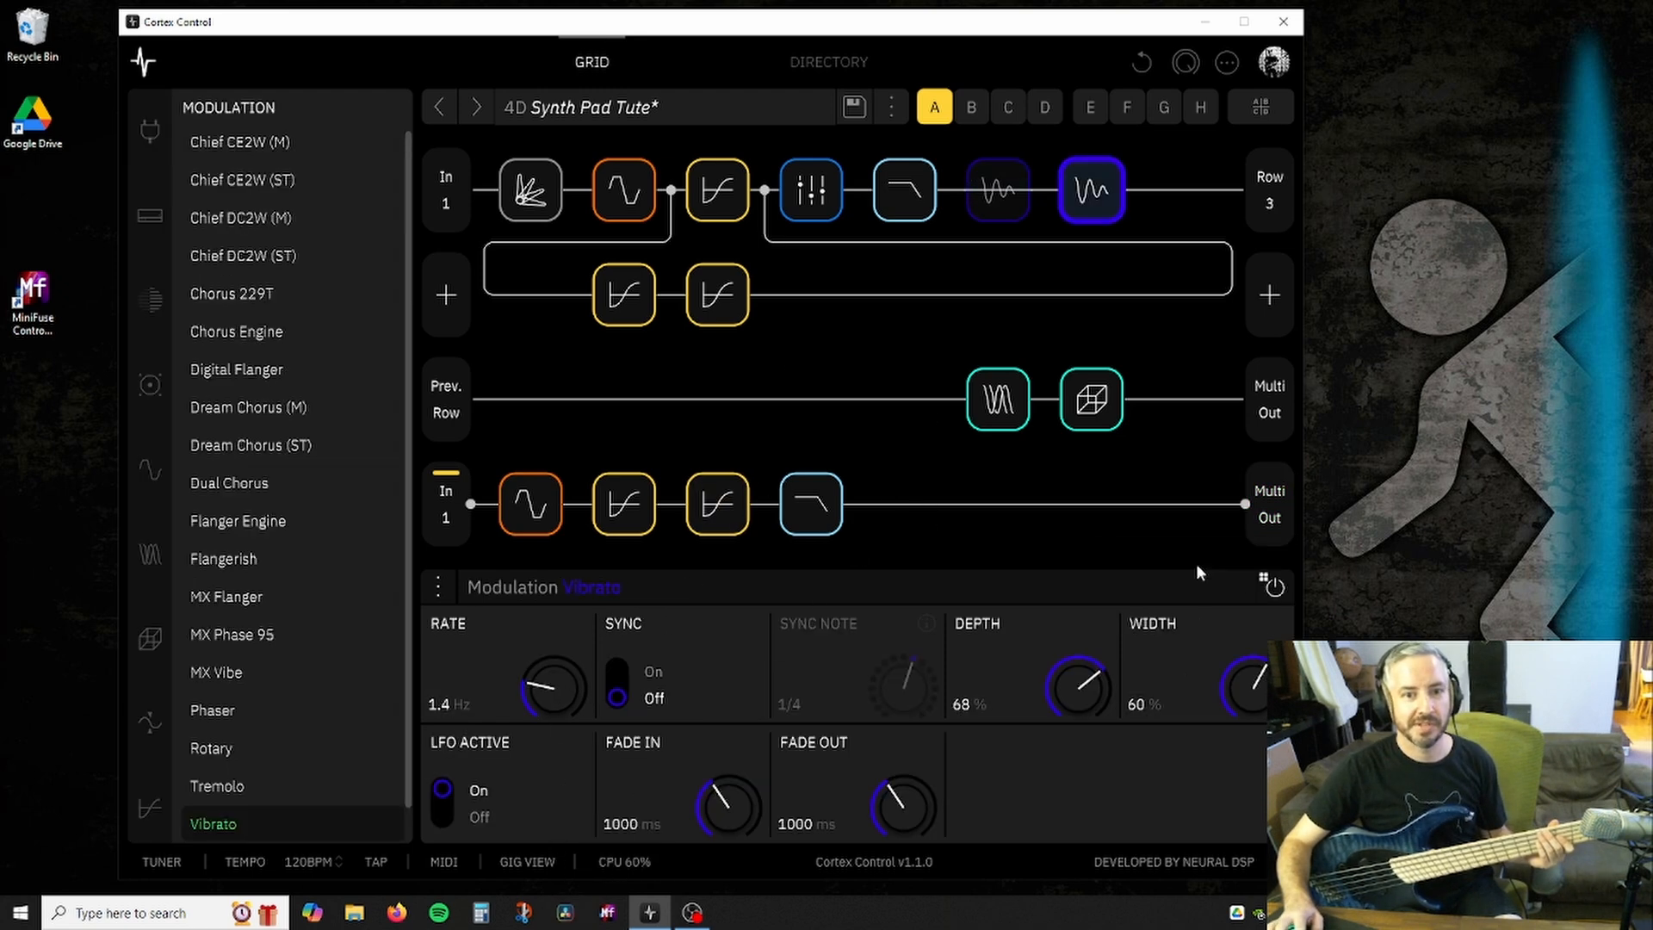
left_click(1275, 588)
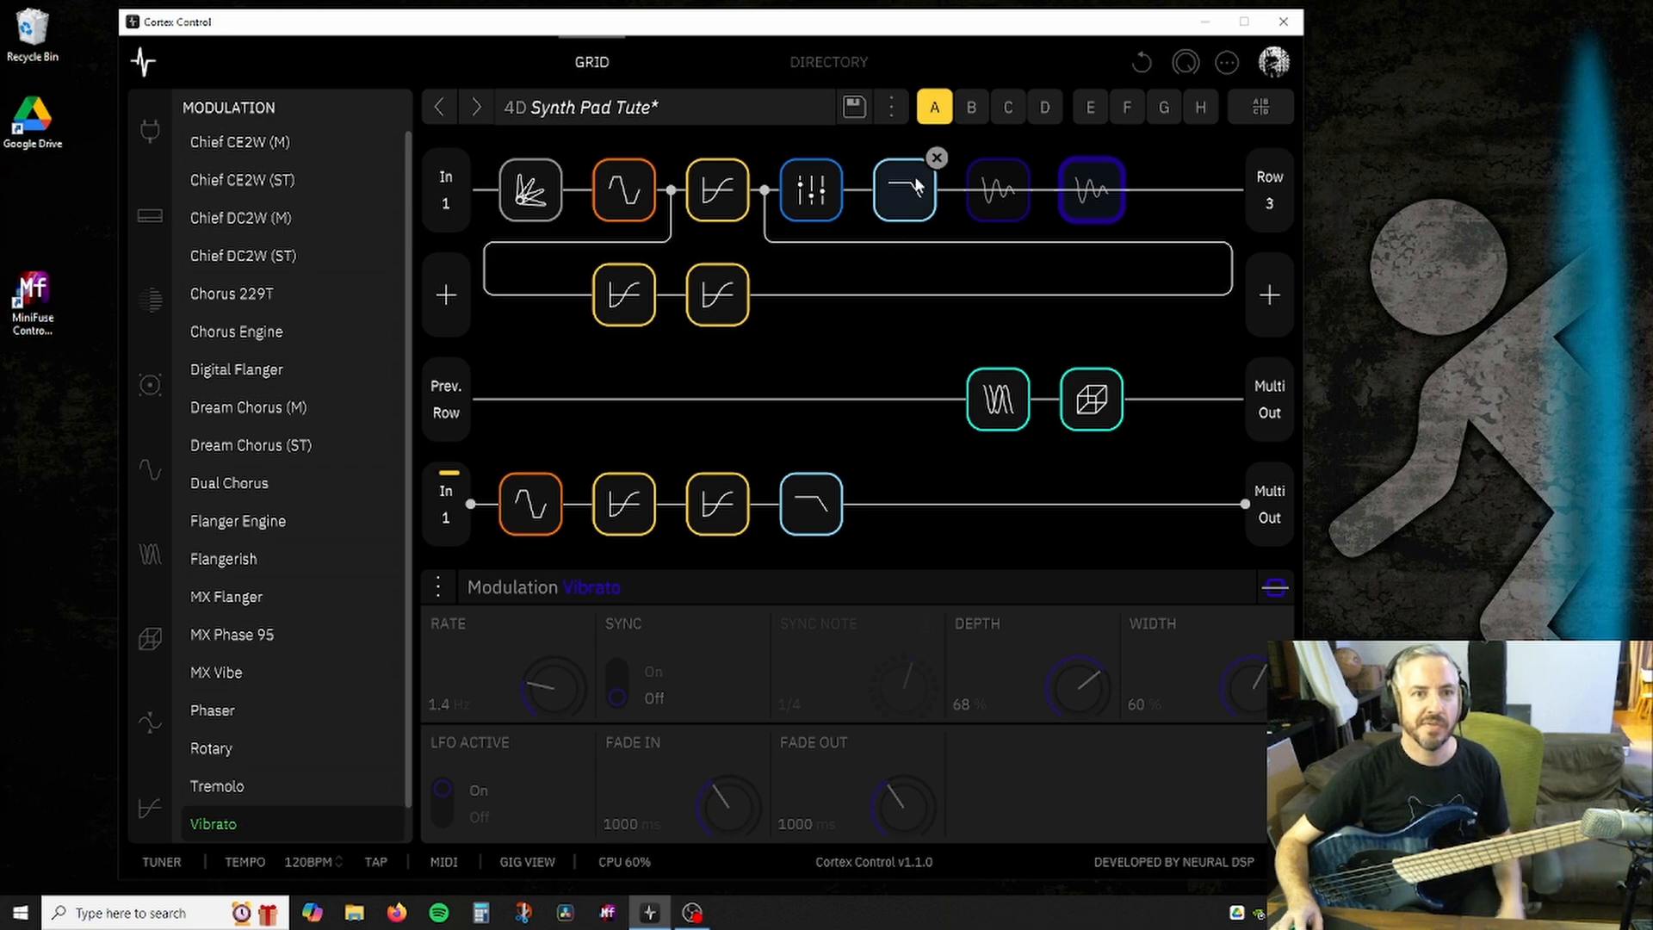
Switch to scene B and check the output volume of row 4.
left_click(971, 109)
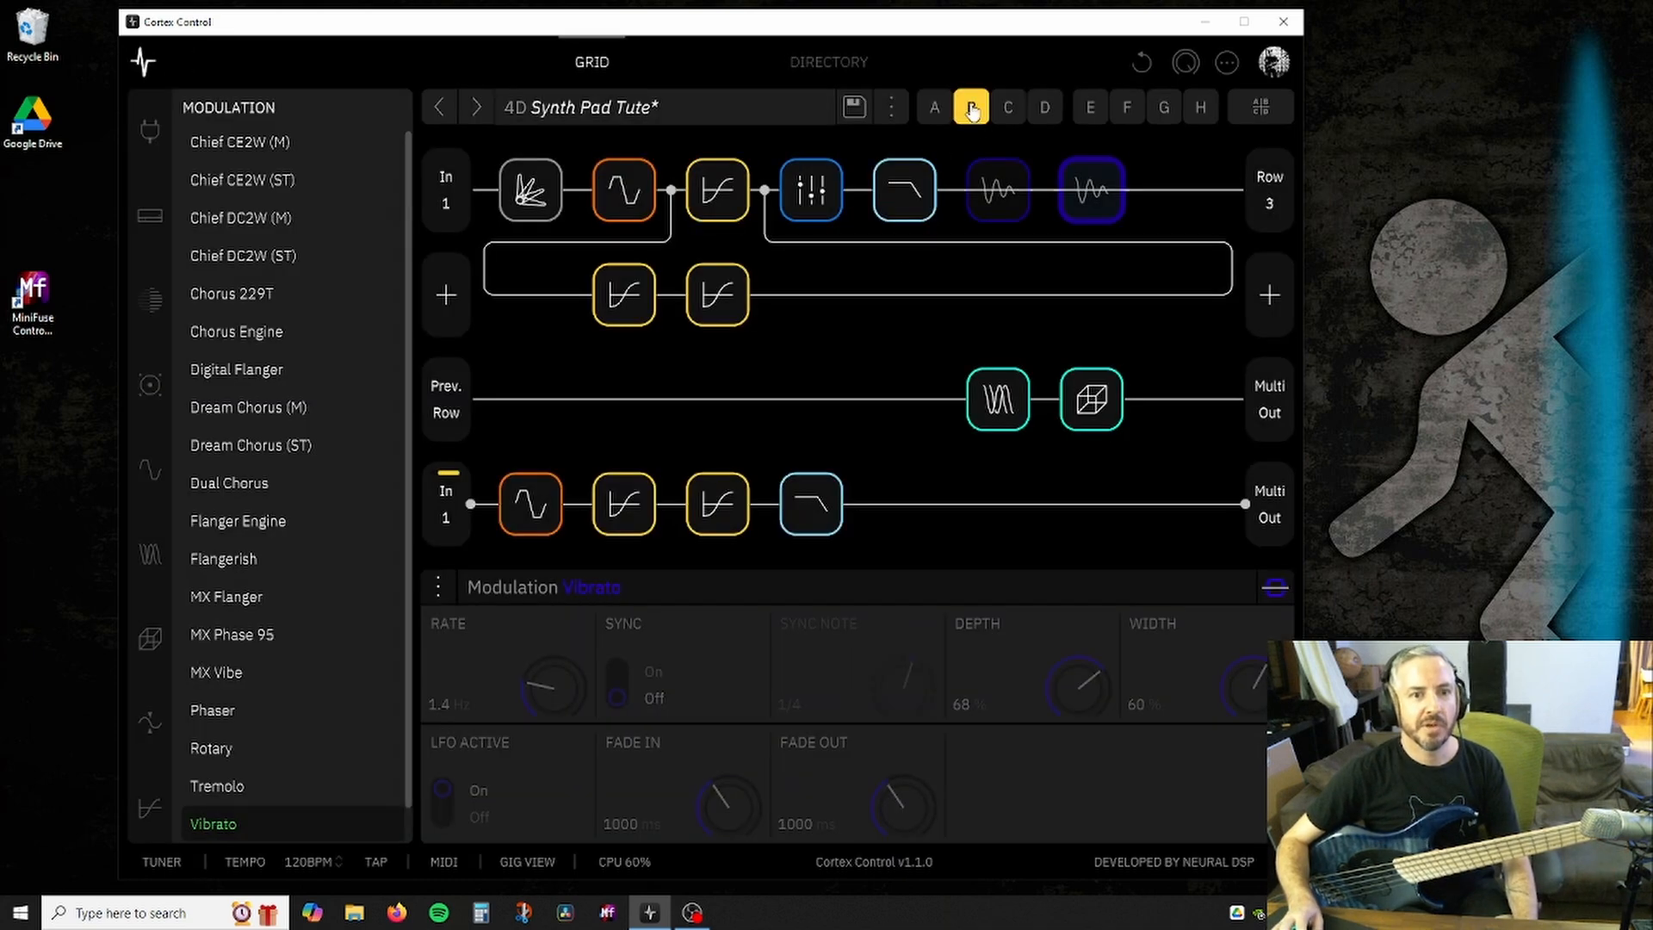
left_click(1278, 512)
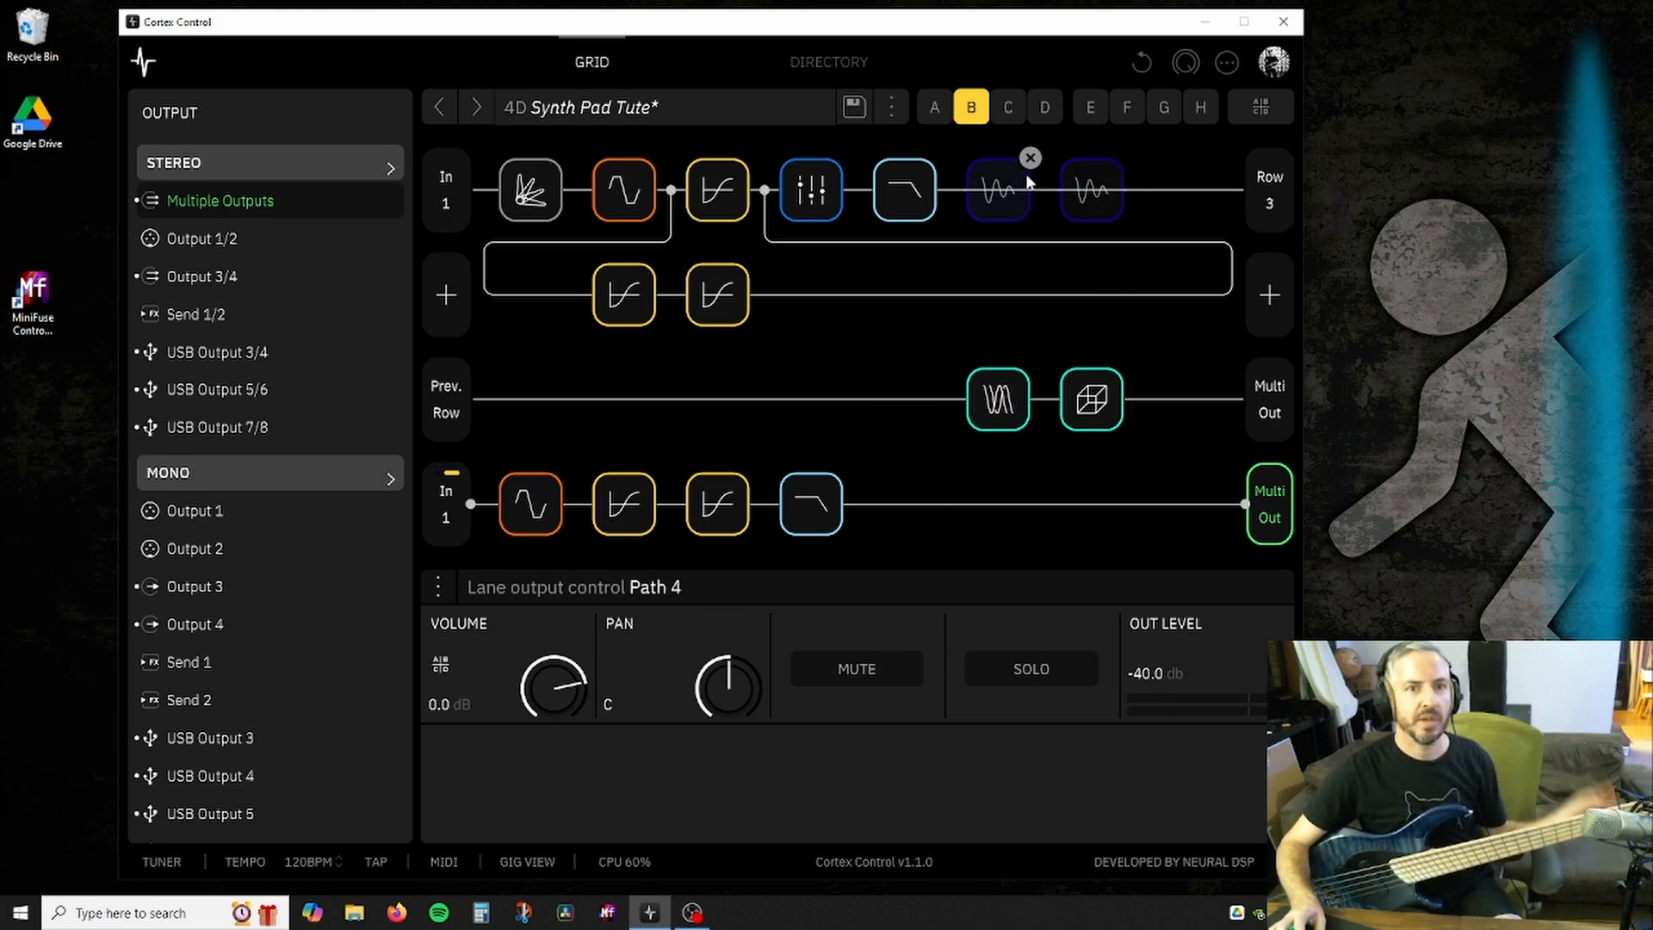
Switch to scene C and enable the Tremolo in row 1 for that scene, with its bypass assigned to scenes.
left_click(1004, 114)
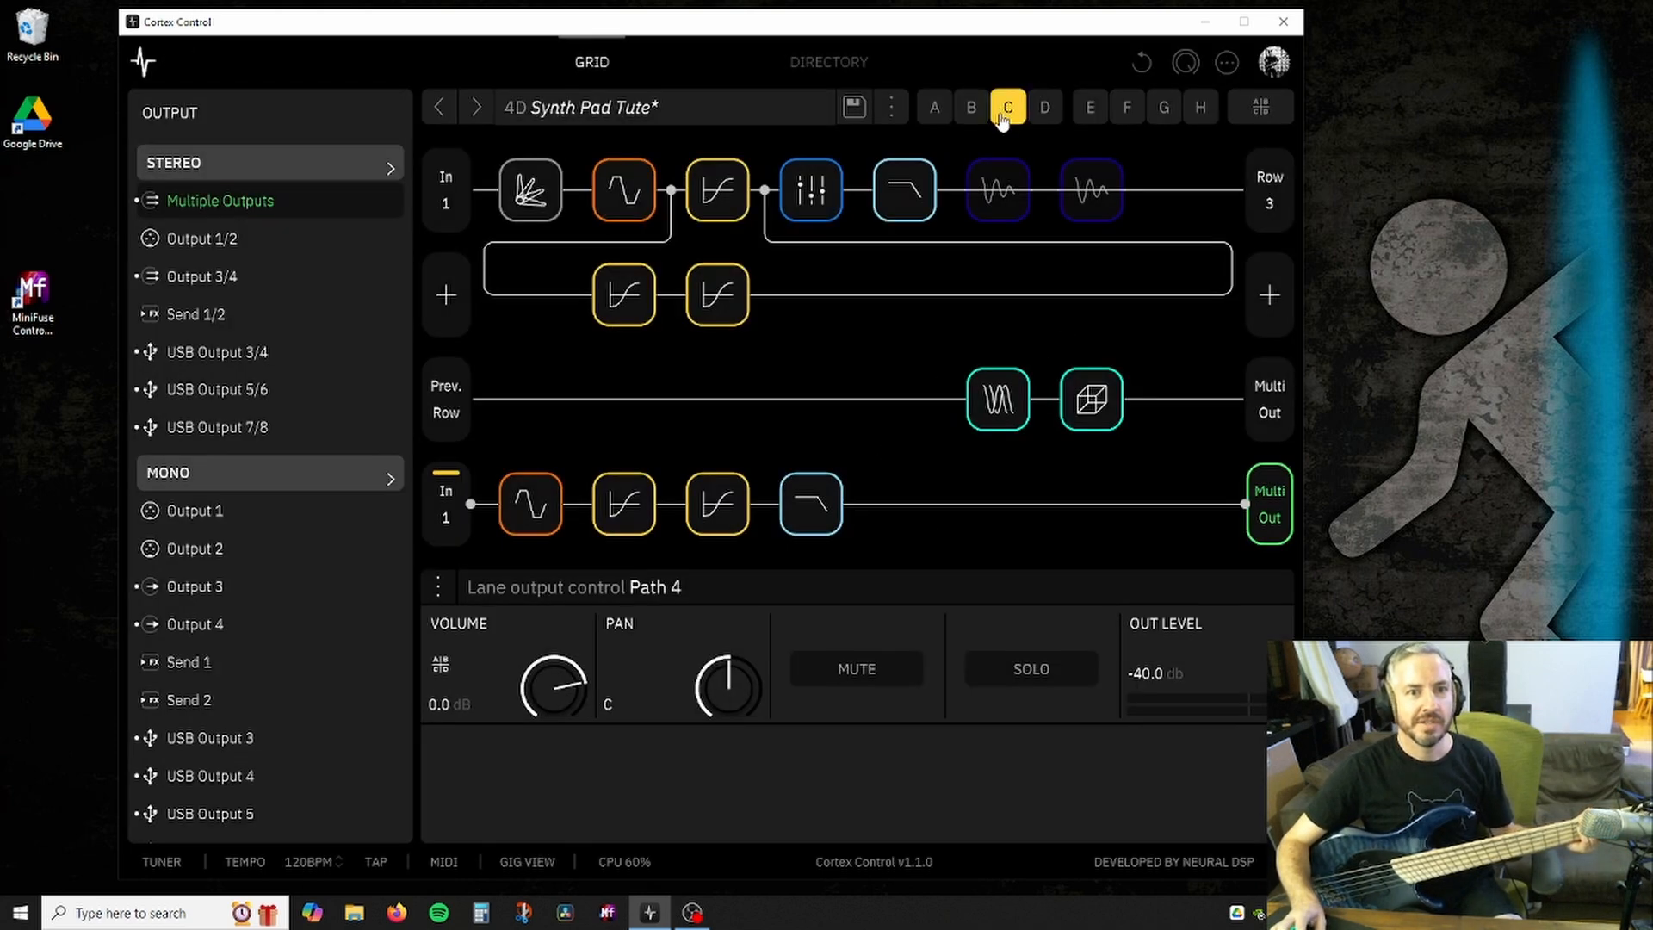
left_click(1010, 176)
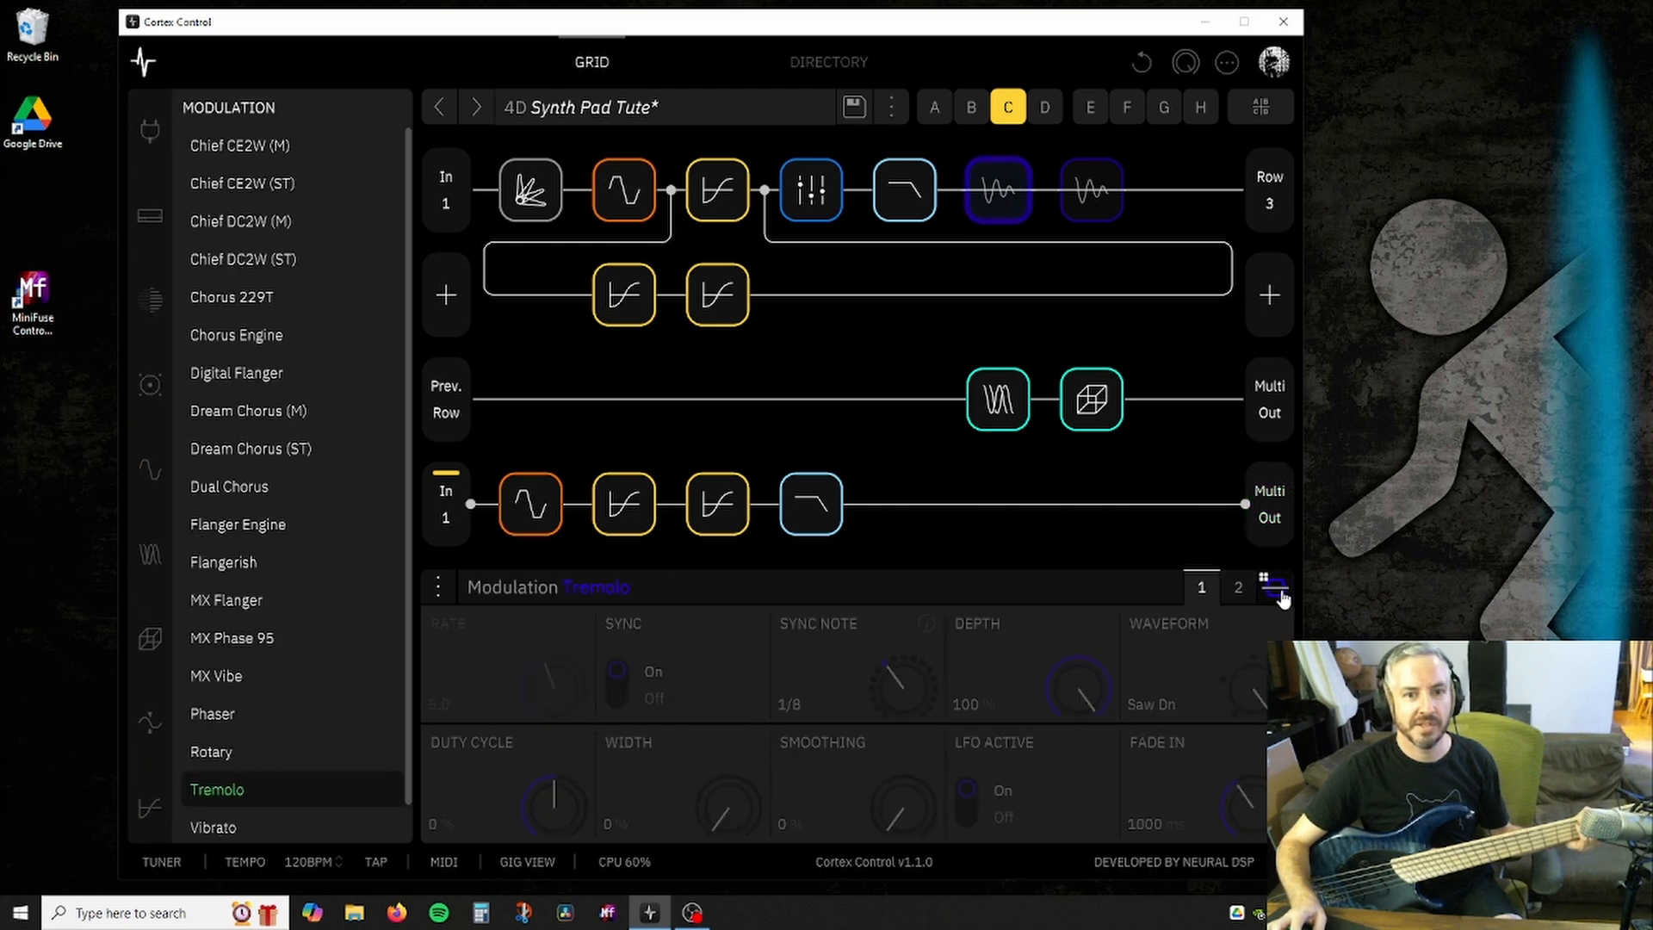
left_click(1277, 591)
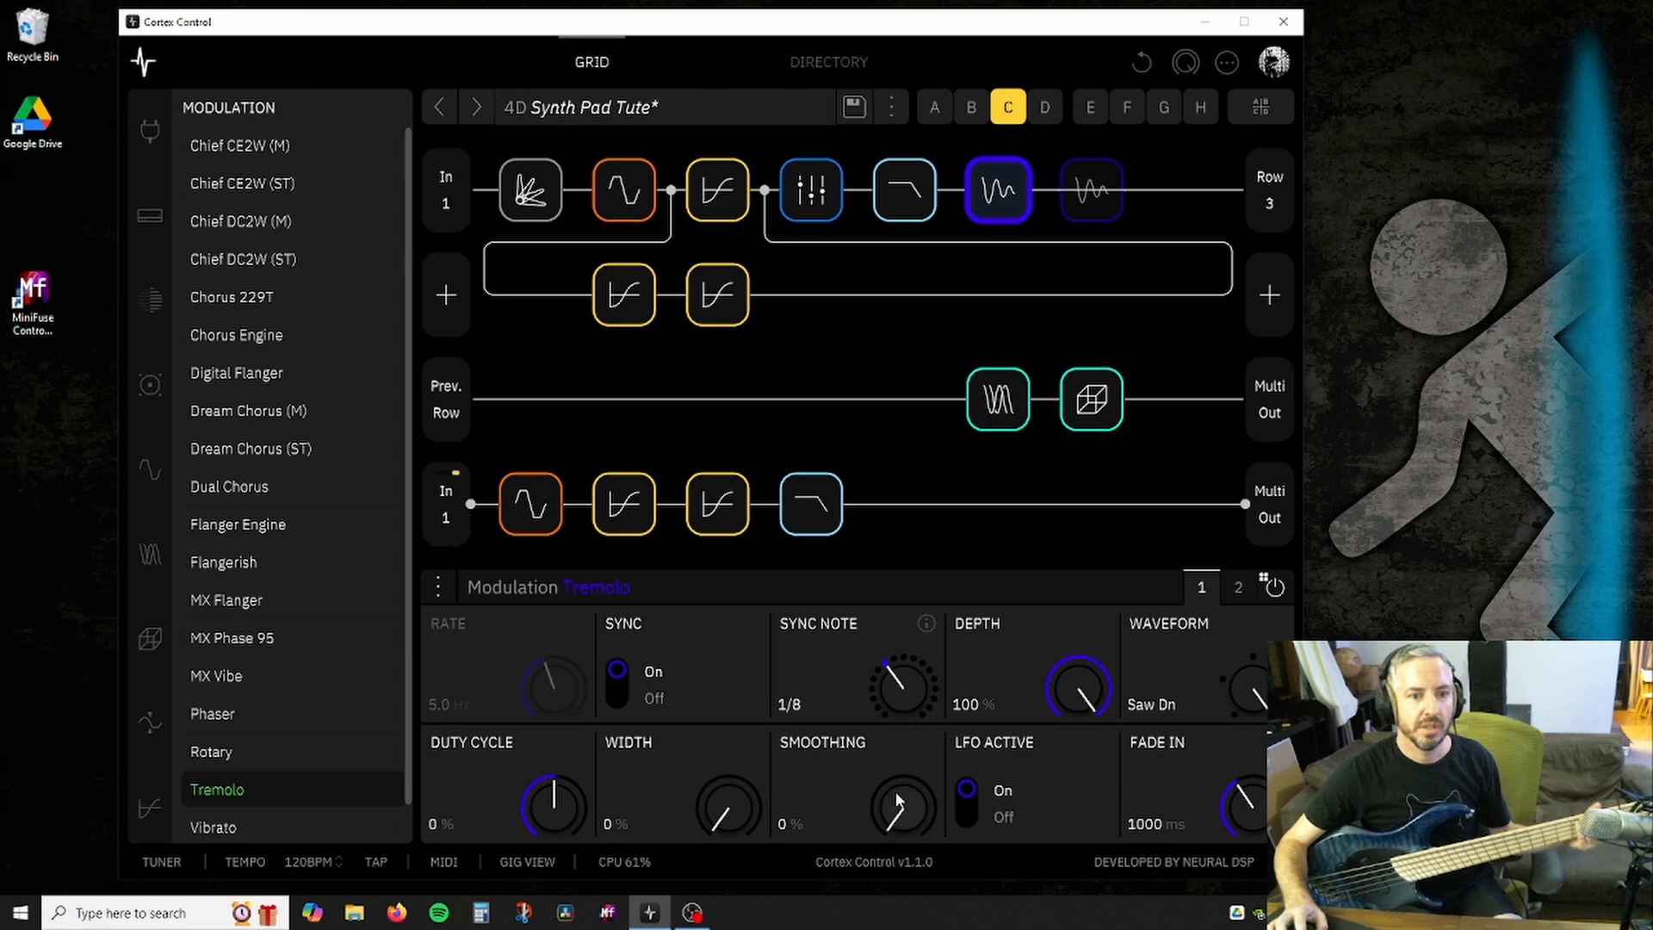
Set the Tremolo's Smoothing to 37%.
left_click_drag(896, 796, 917, 734)
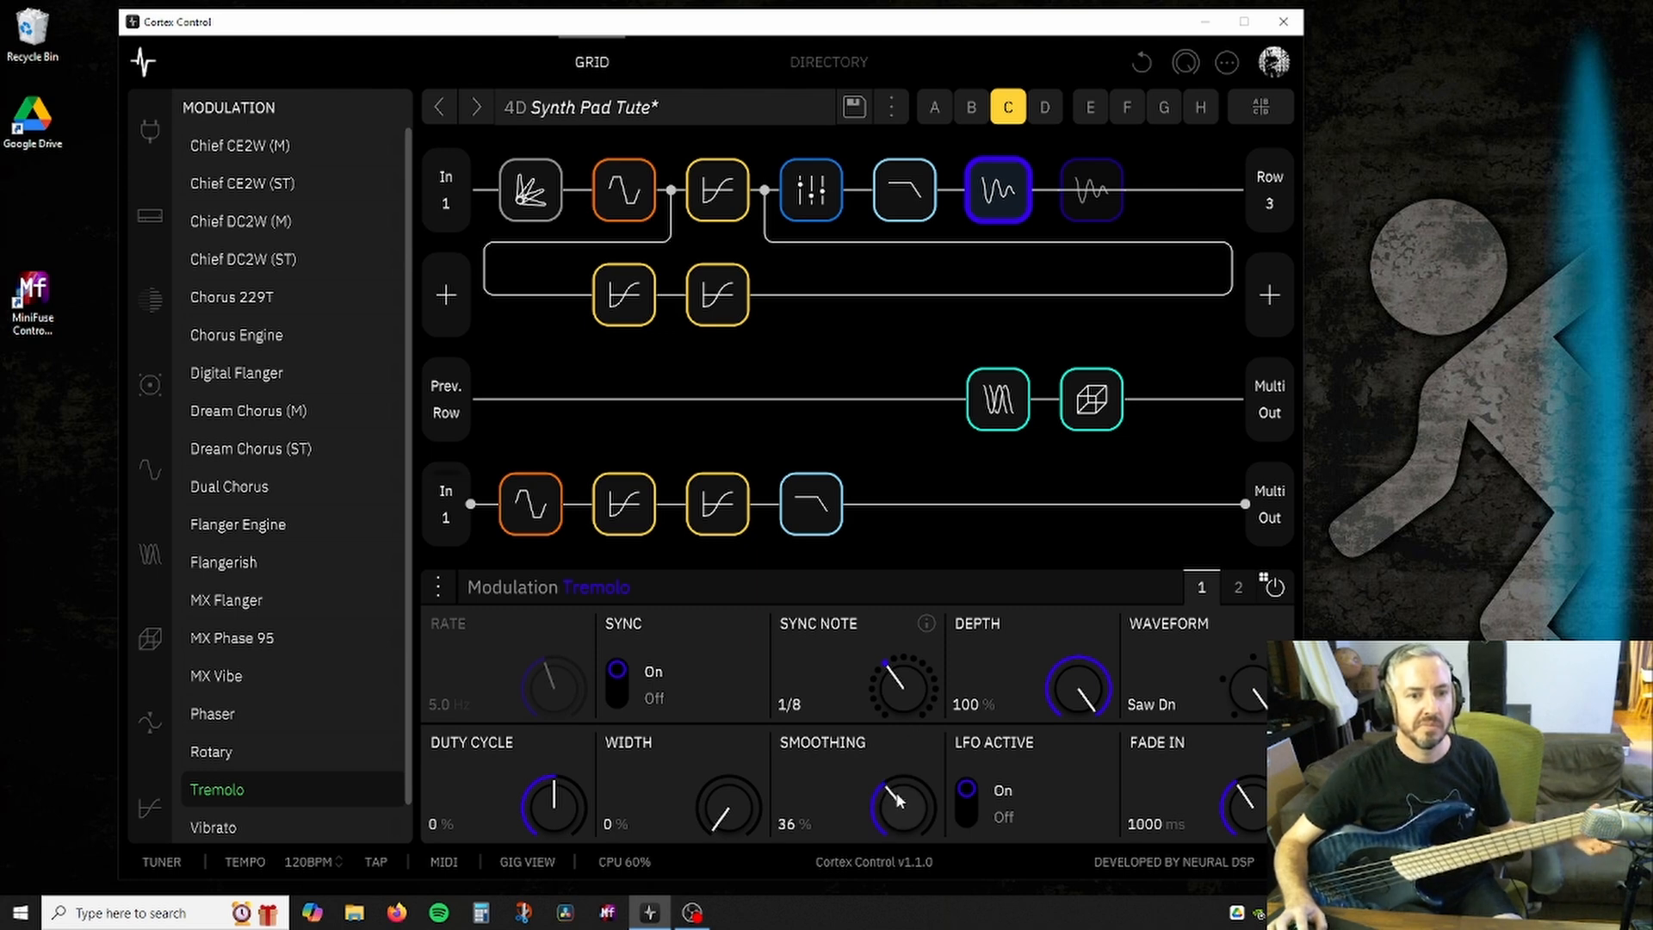
scroll(895, 796, "up", 1)
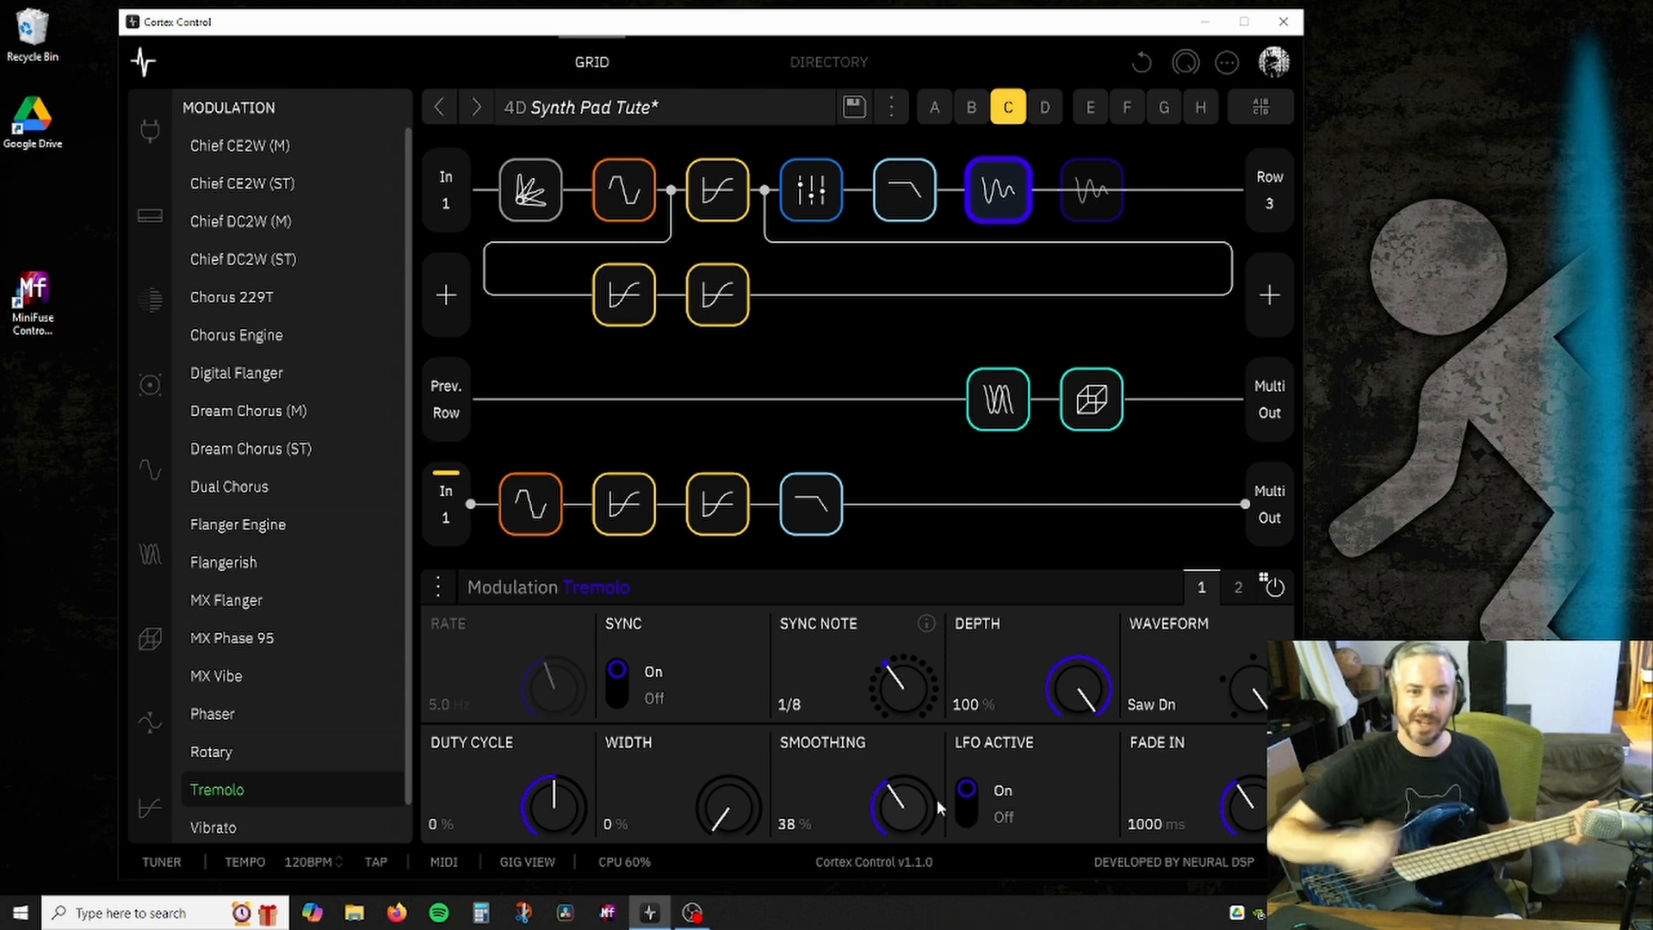
left_click_drag(916, 814, 915, 807)
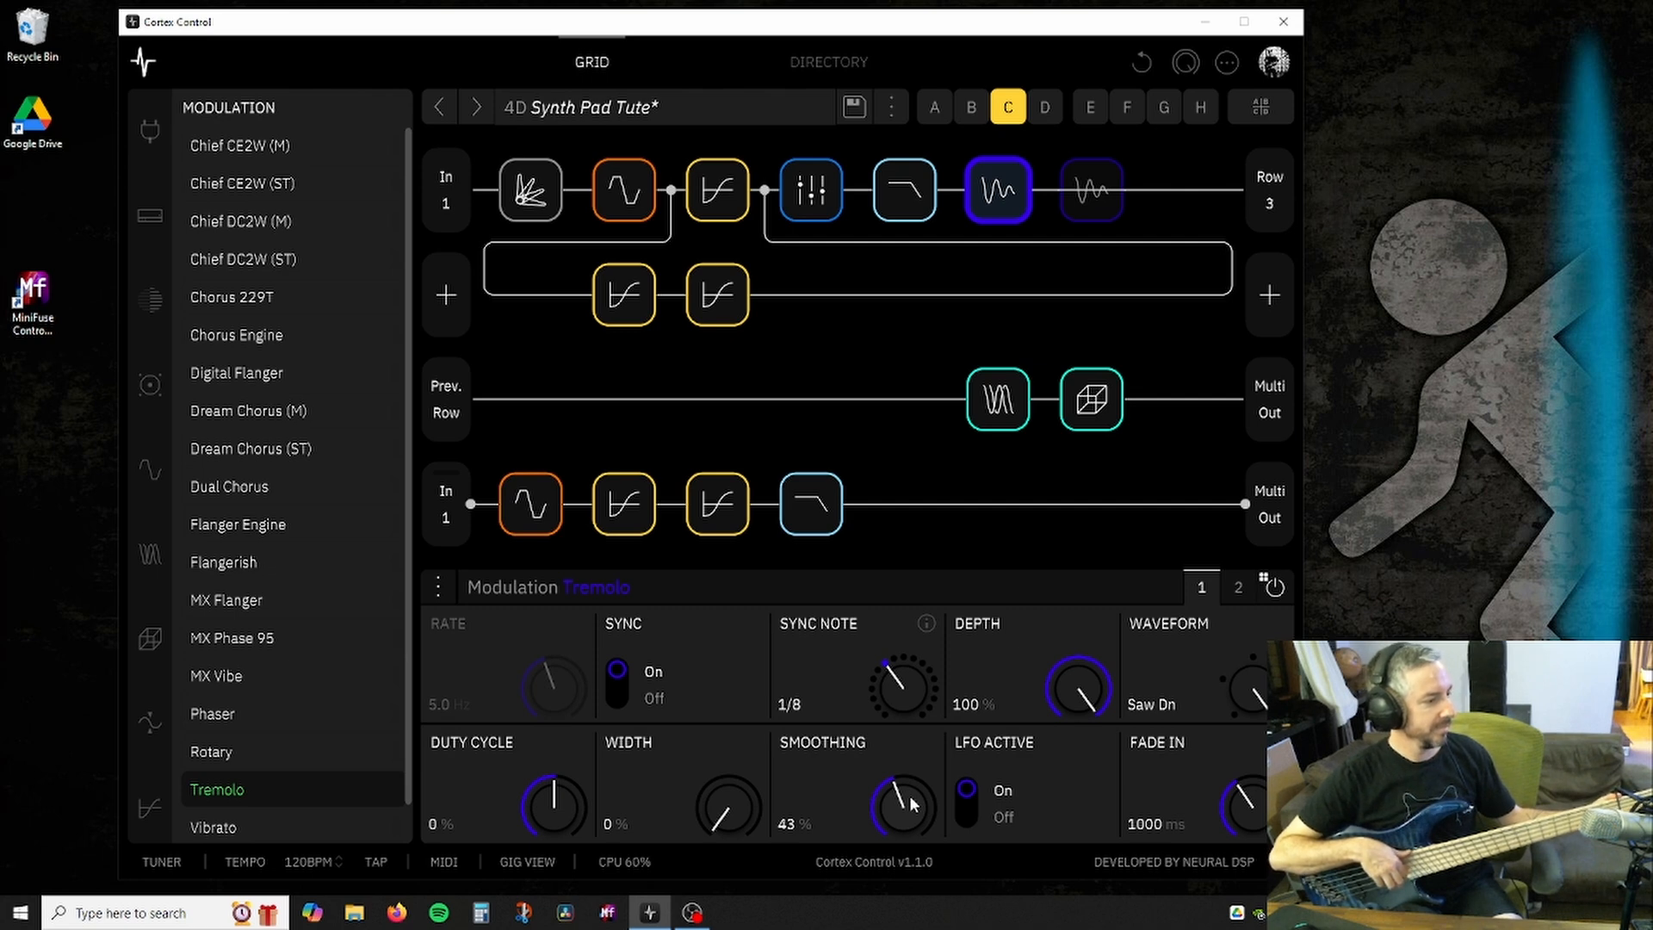
left_click_drag(910, 804, 910, 799)
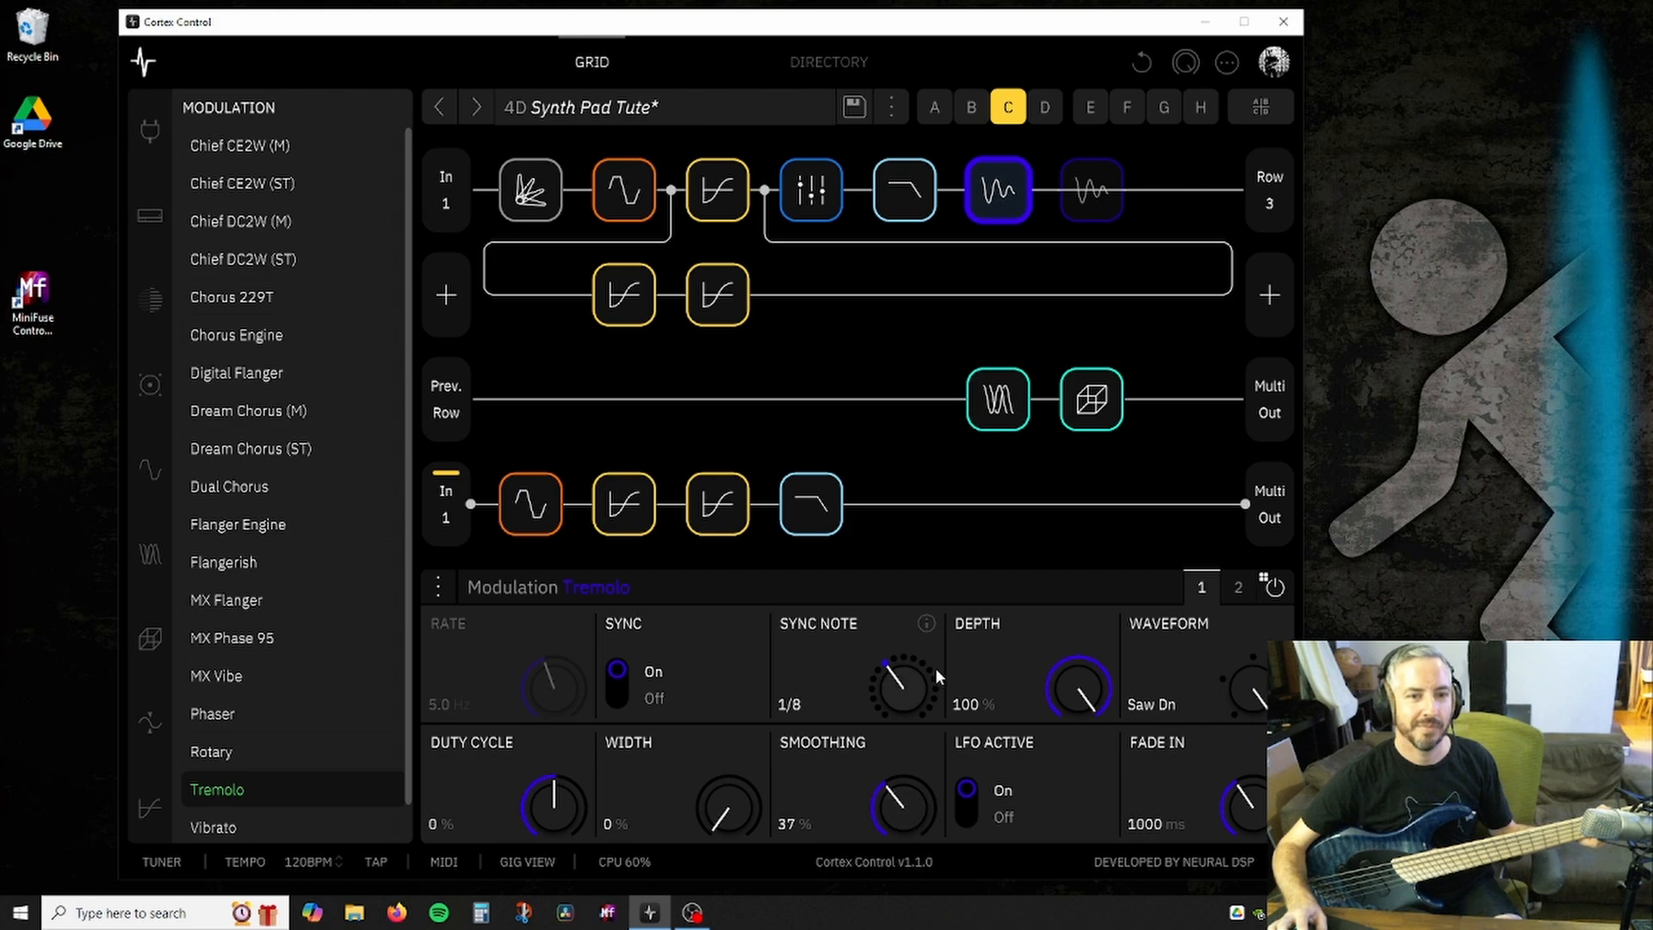
Switch to scene D, assign the Vibrato's bypass to scenes and enable the Vibrato for that scene.
left_click(1039, 106)
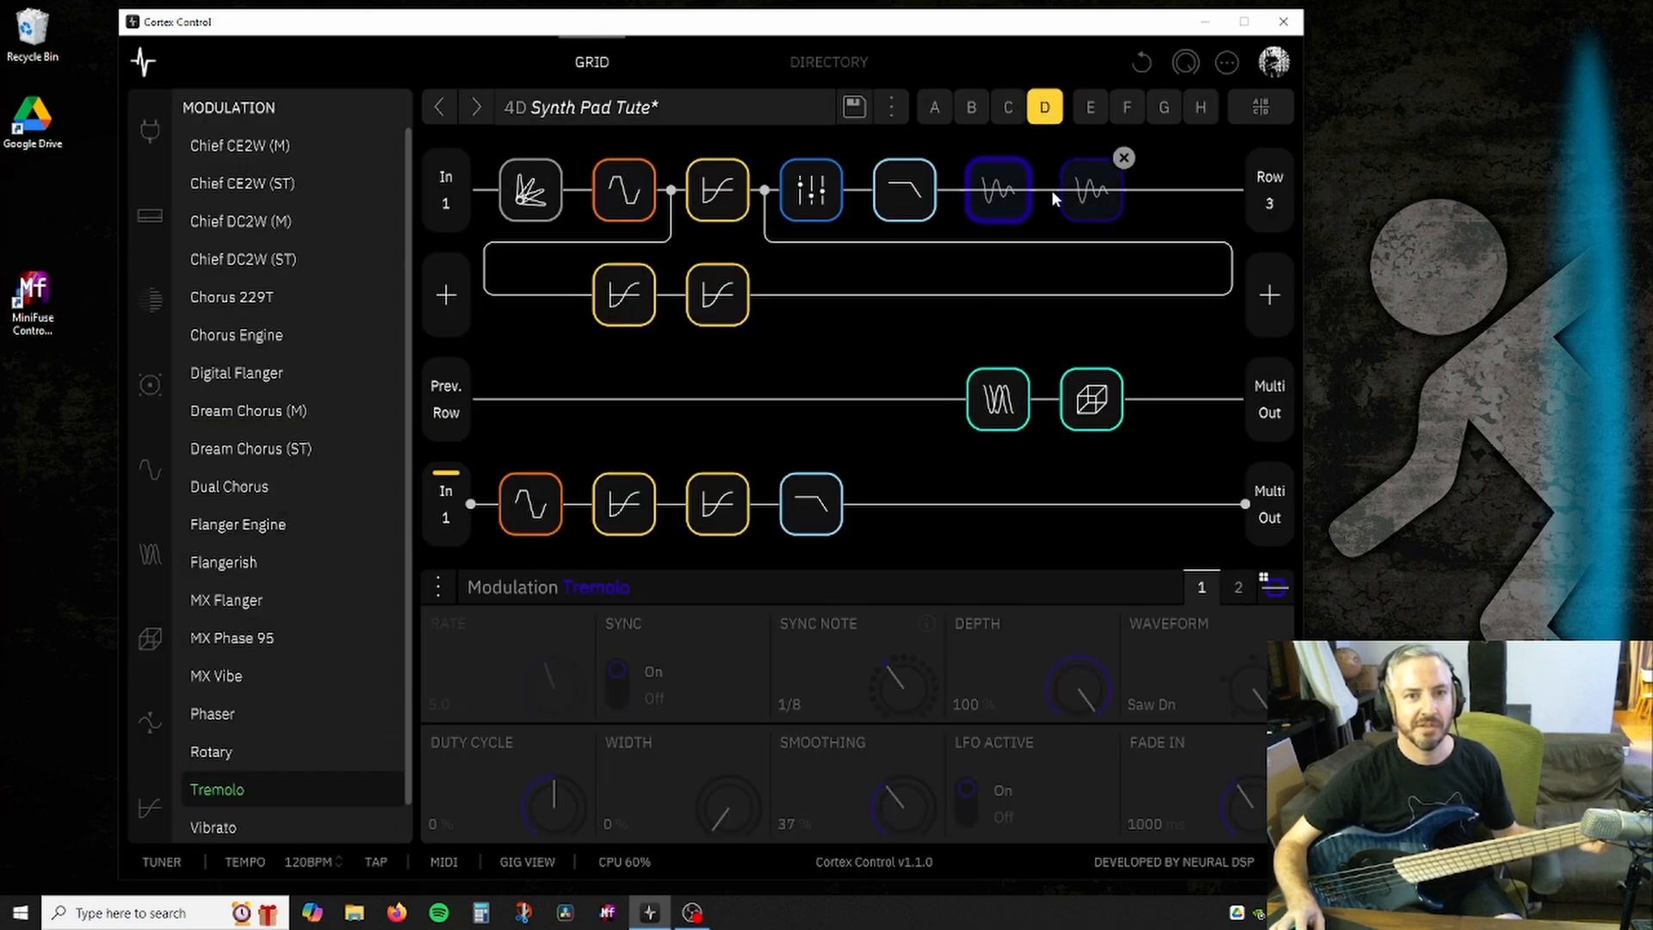
left_click(1086, 191)
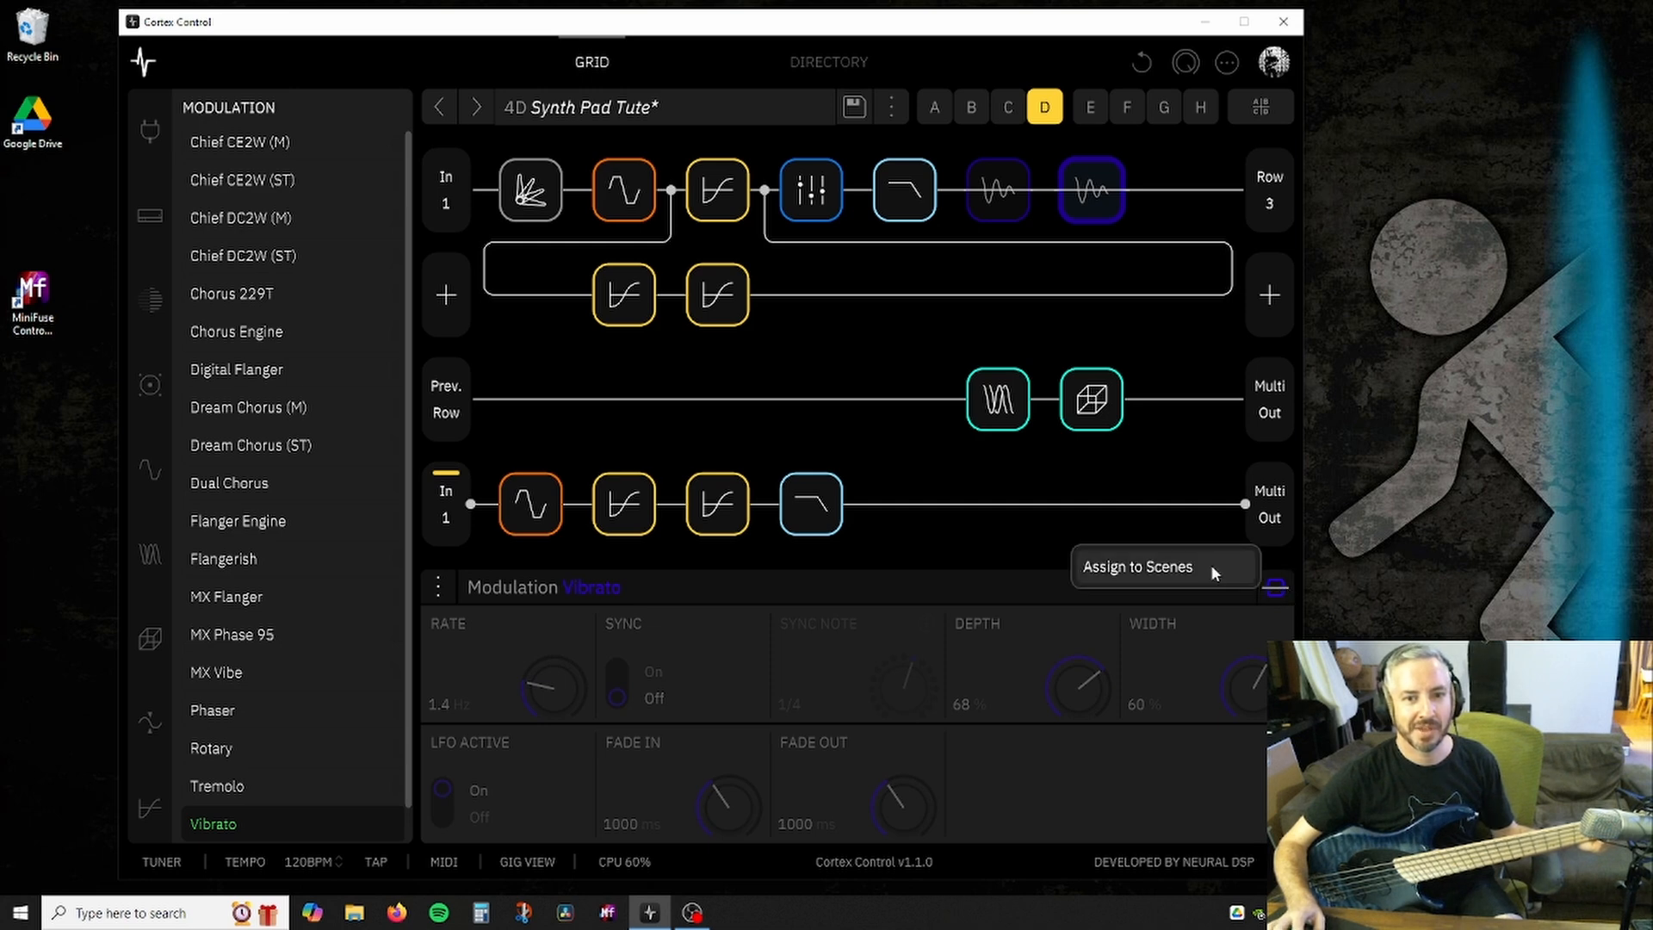
left_click(1271, 588)
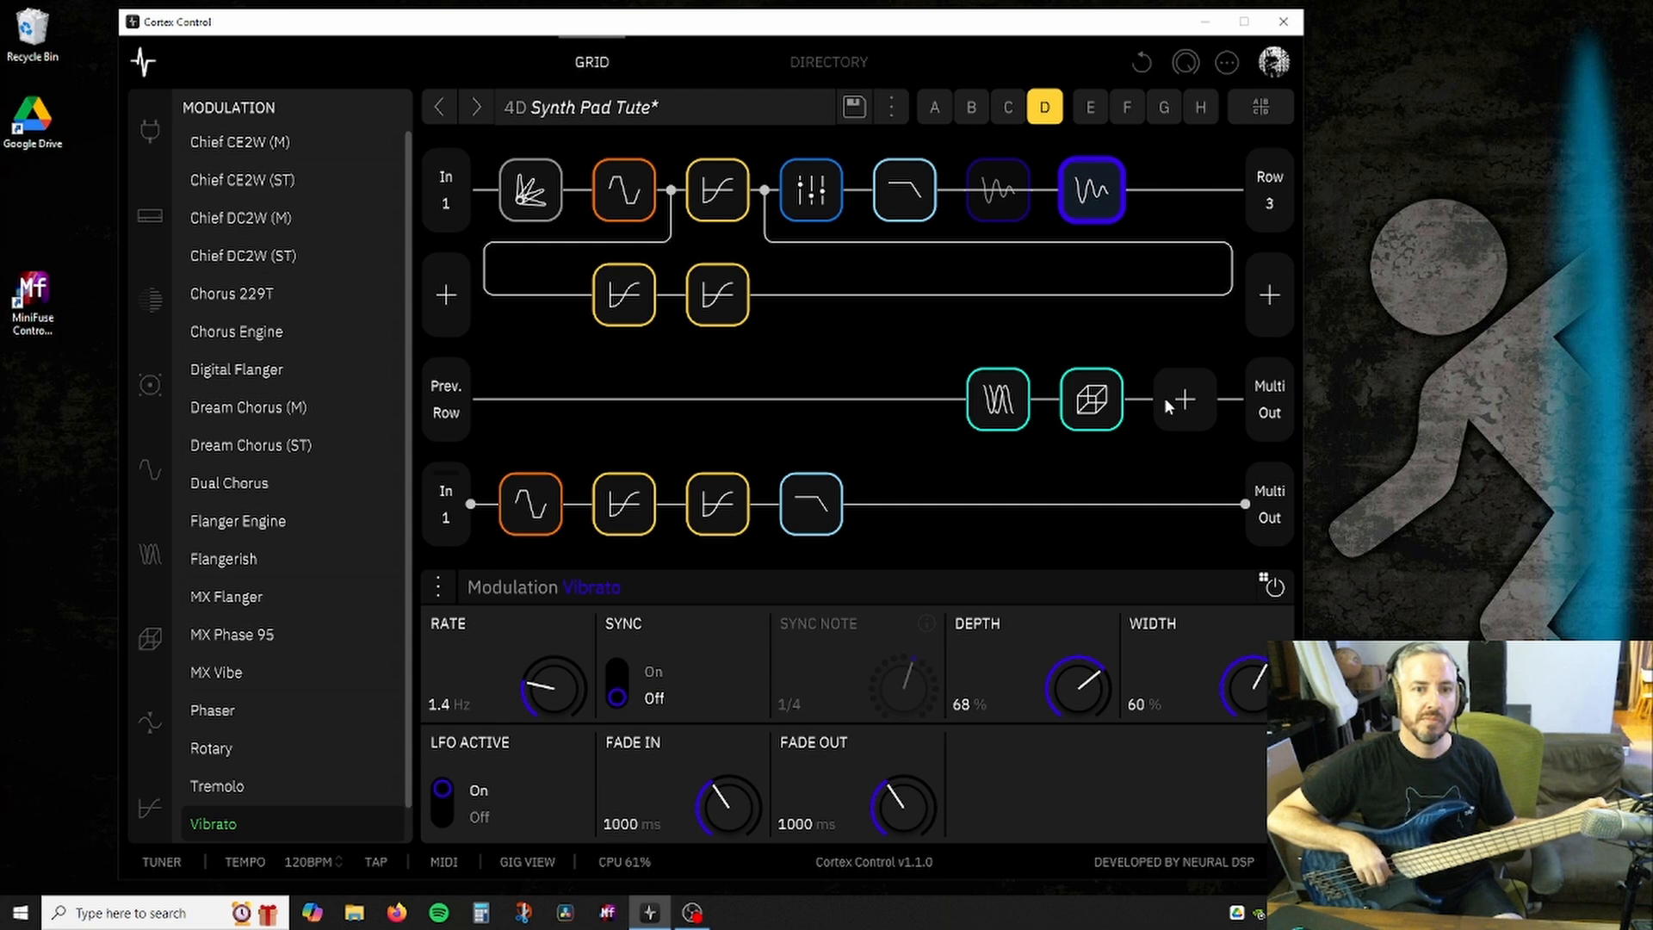
Audition the Shimmer reverb in place of Cave in row 3 and set its pitch to 24 semitones.
mouse_move(1040, 381)
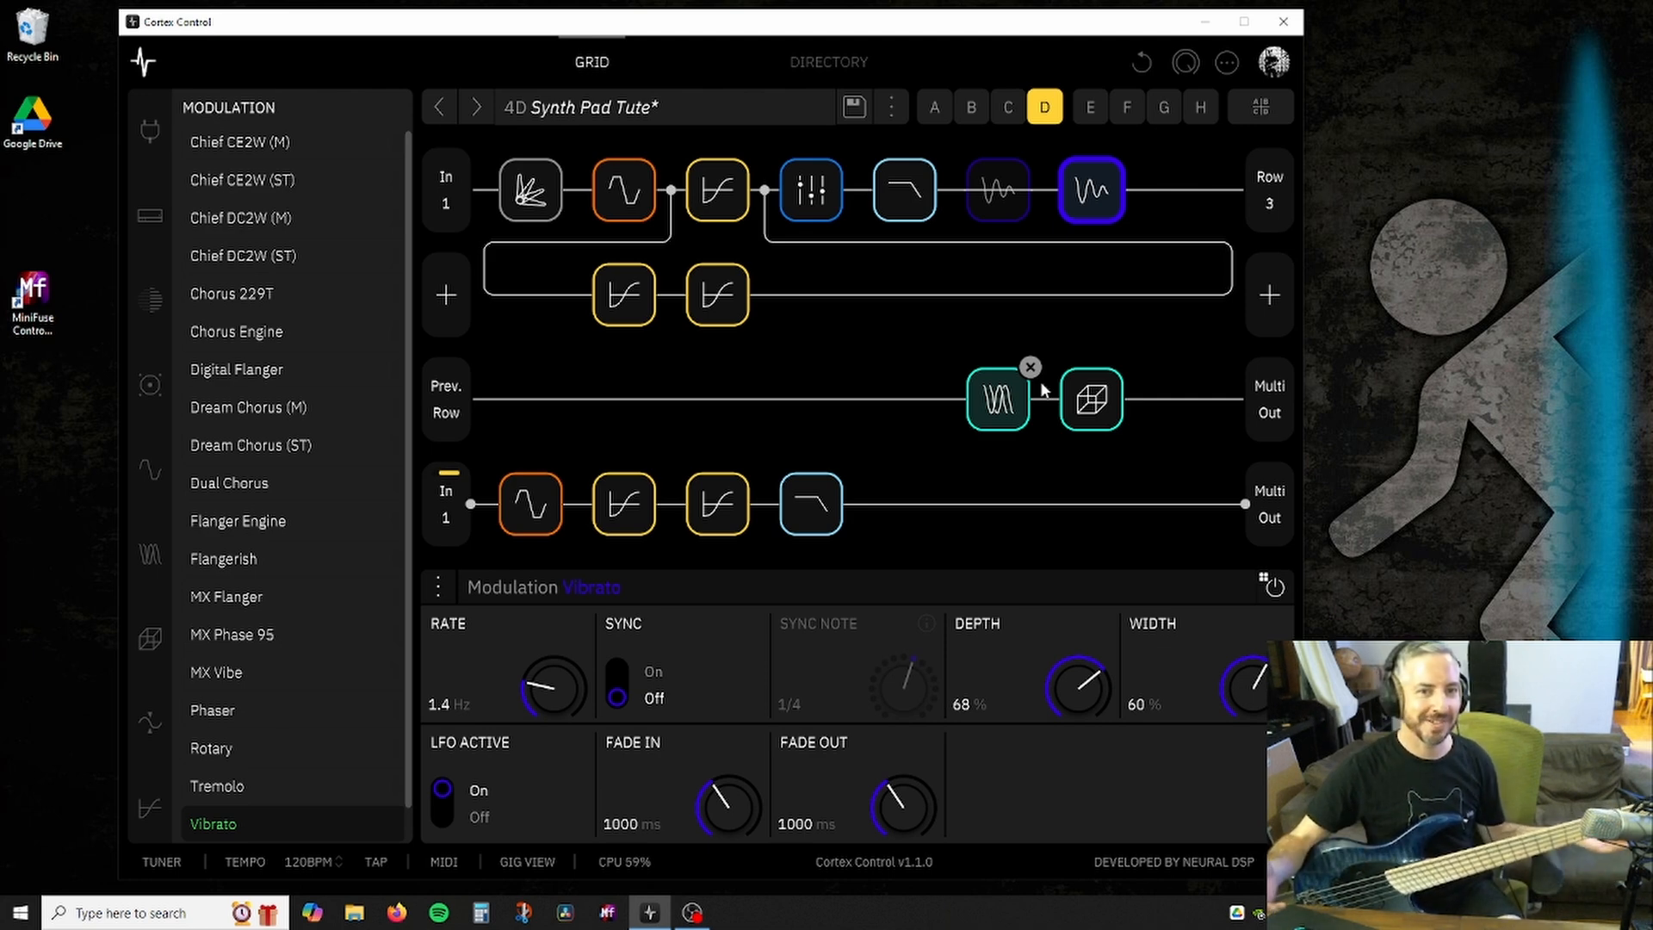
left_click(1091, 402)
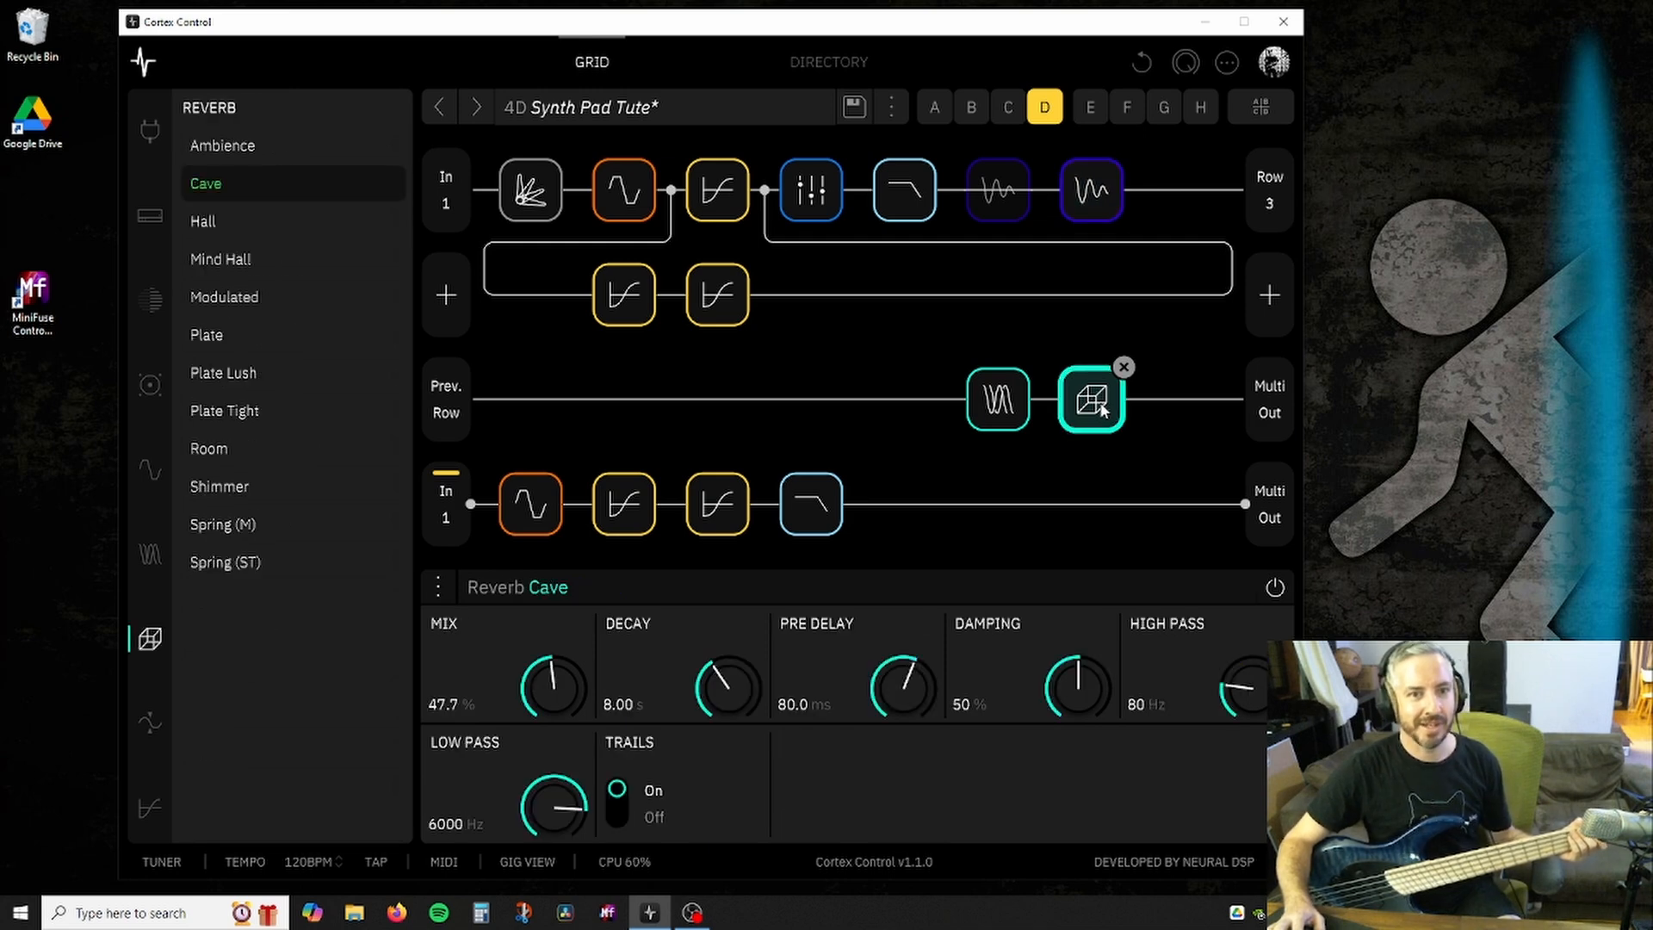
left_click(219, 488)
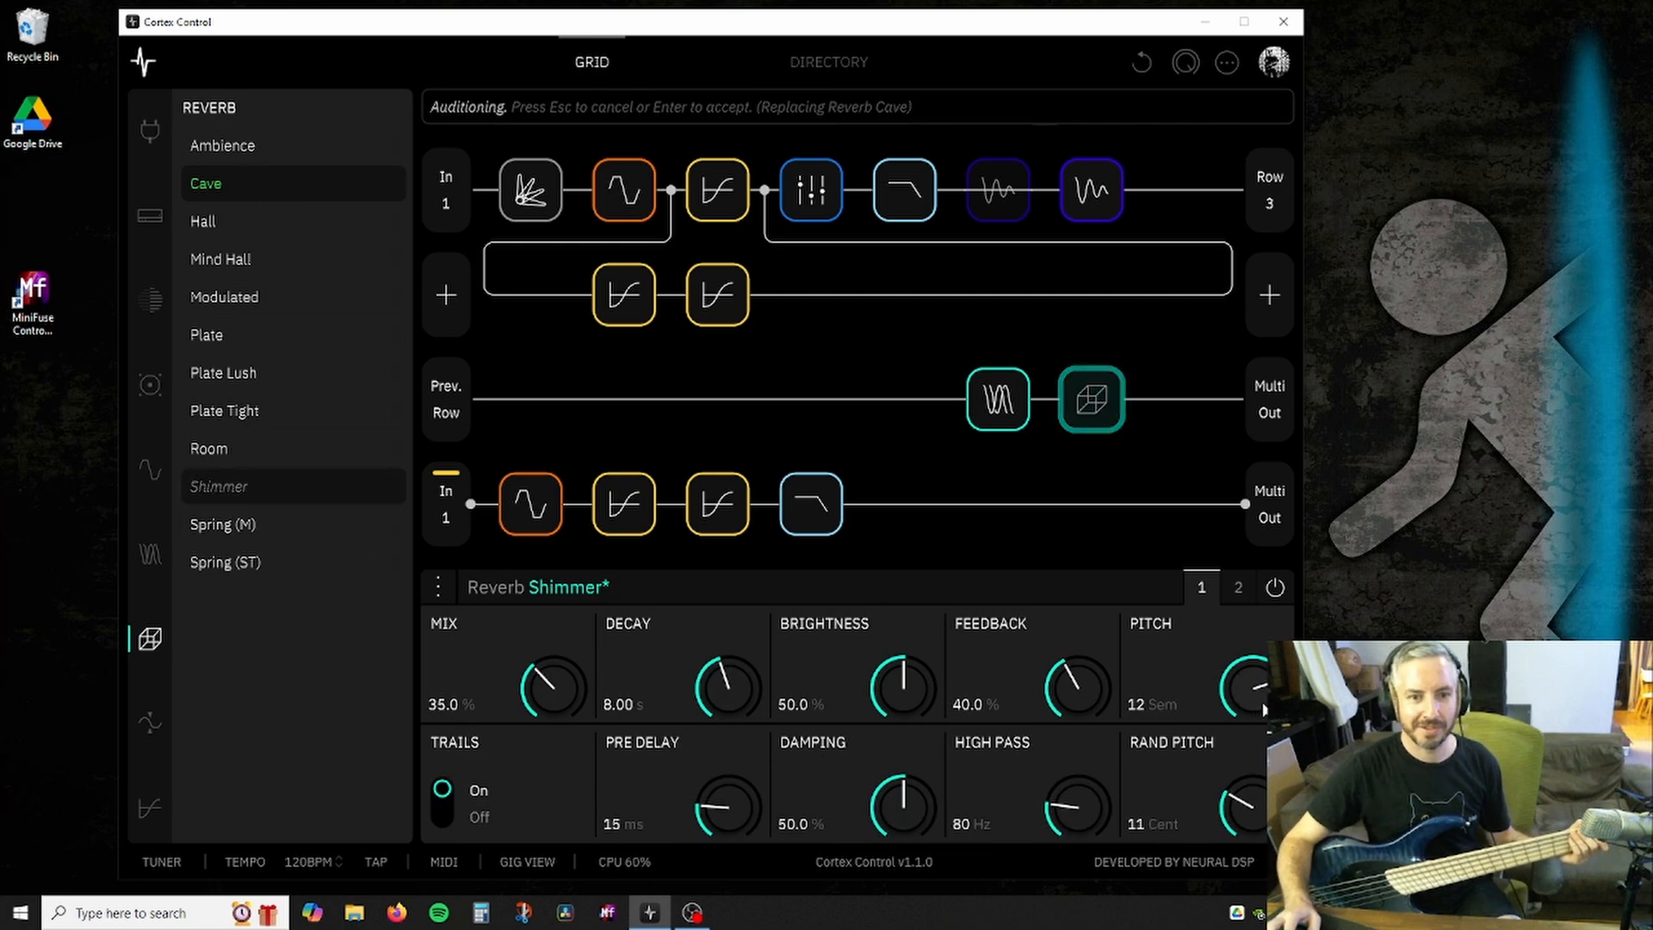
left_click_drag(1264, 709, 1257, 594)
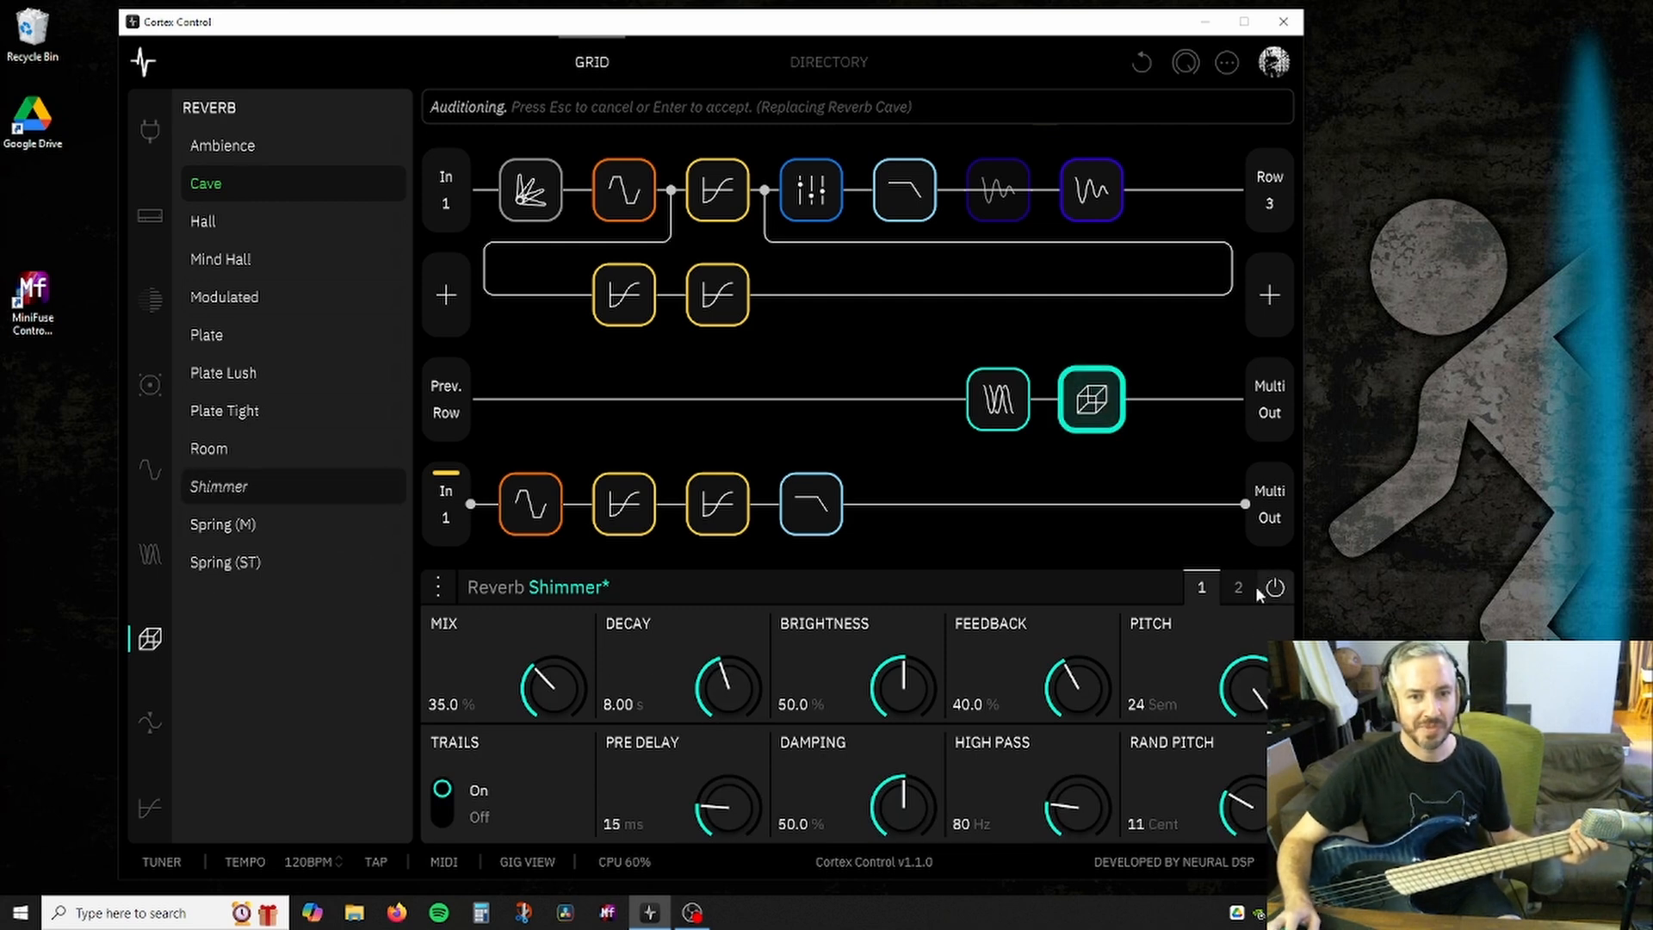
Raise the Shimmer reverb's mix to 54.2% and accept it as the replacement for Cave.
left_click_drag(551, 684, 553, 659)
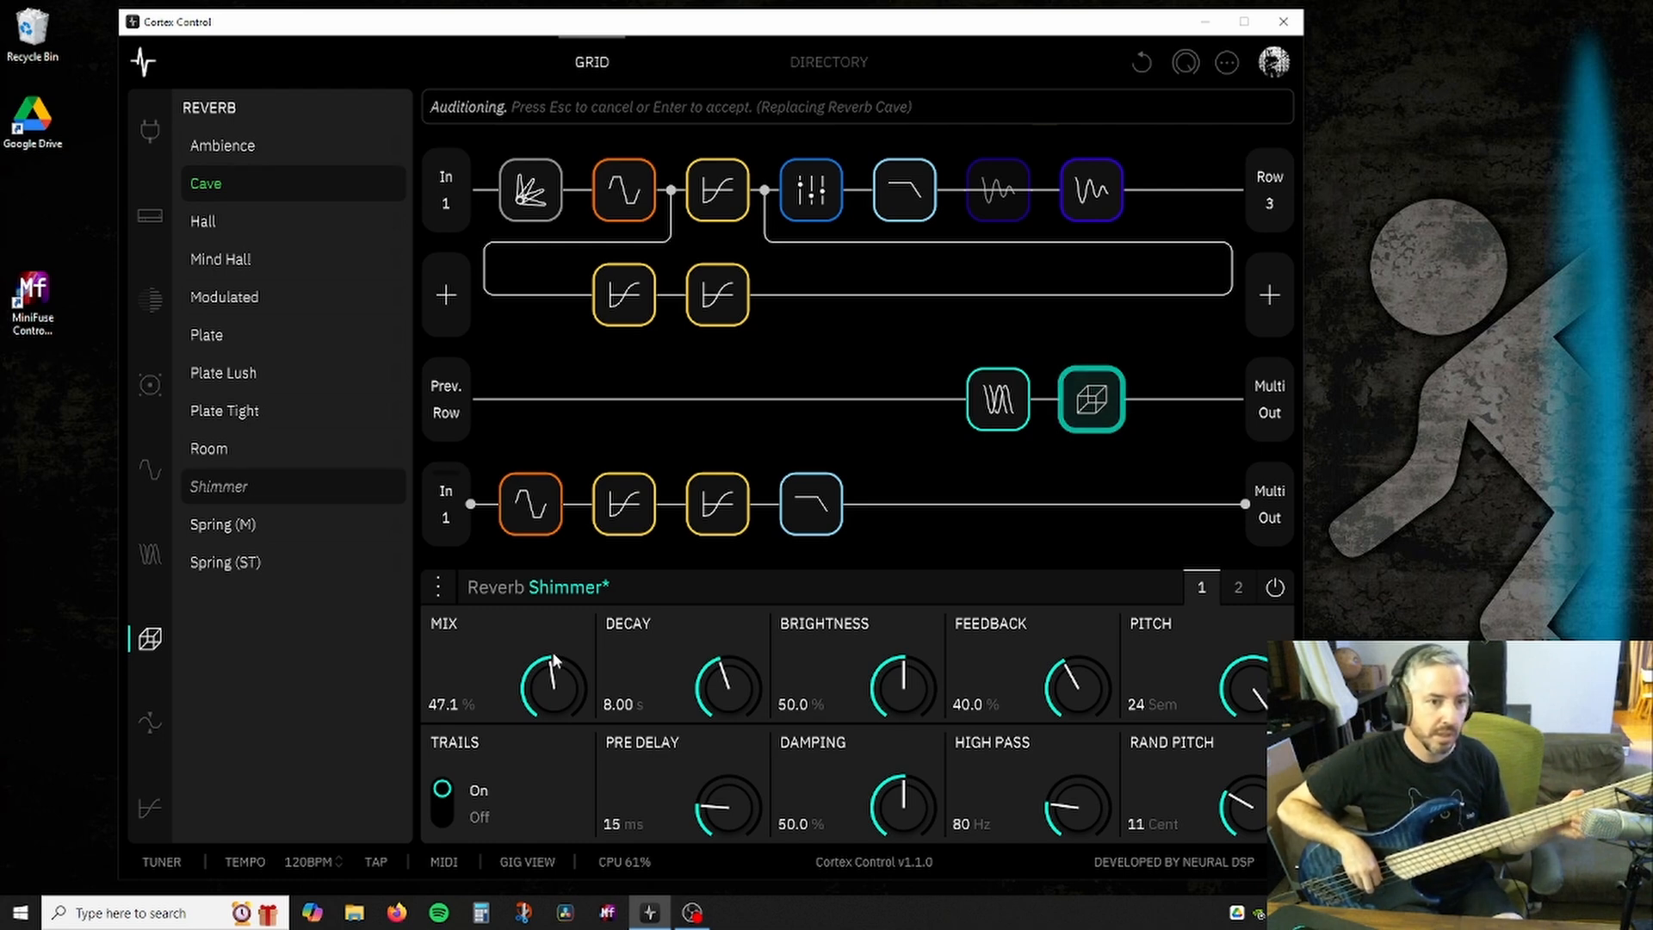
left_click_drag(541, 683, 540, 673)
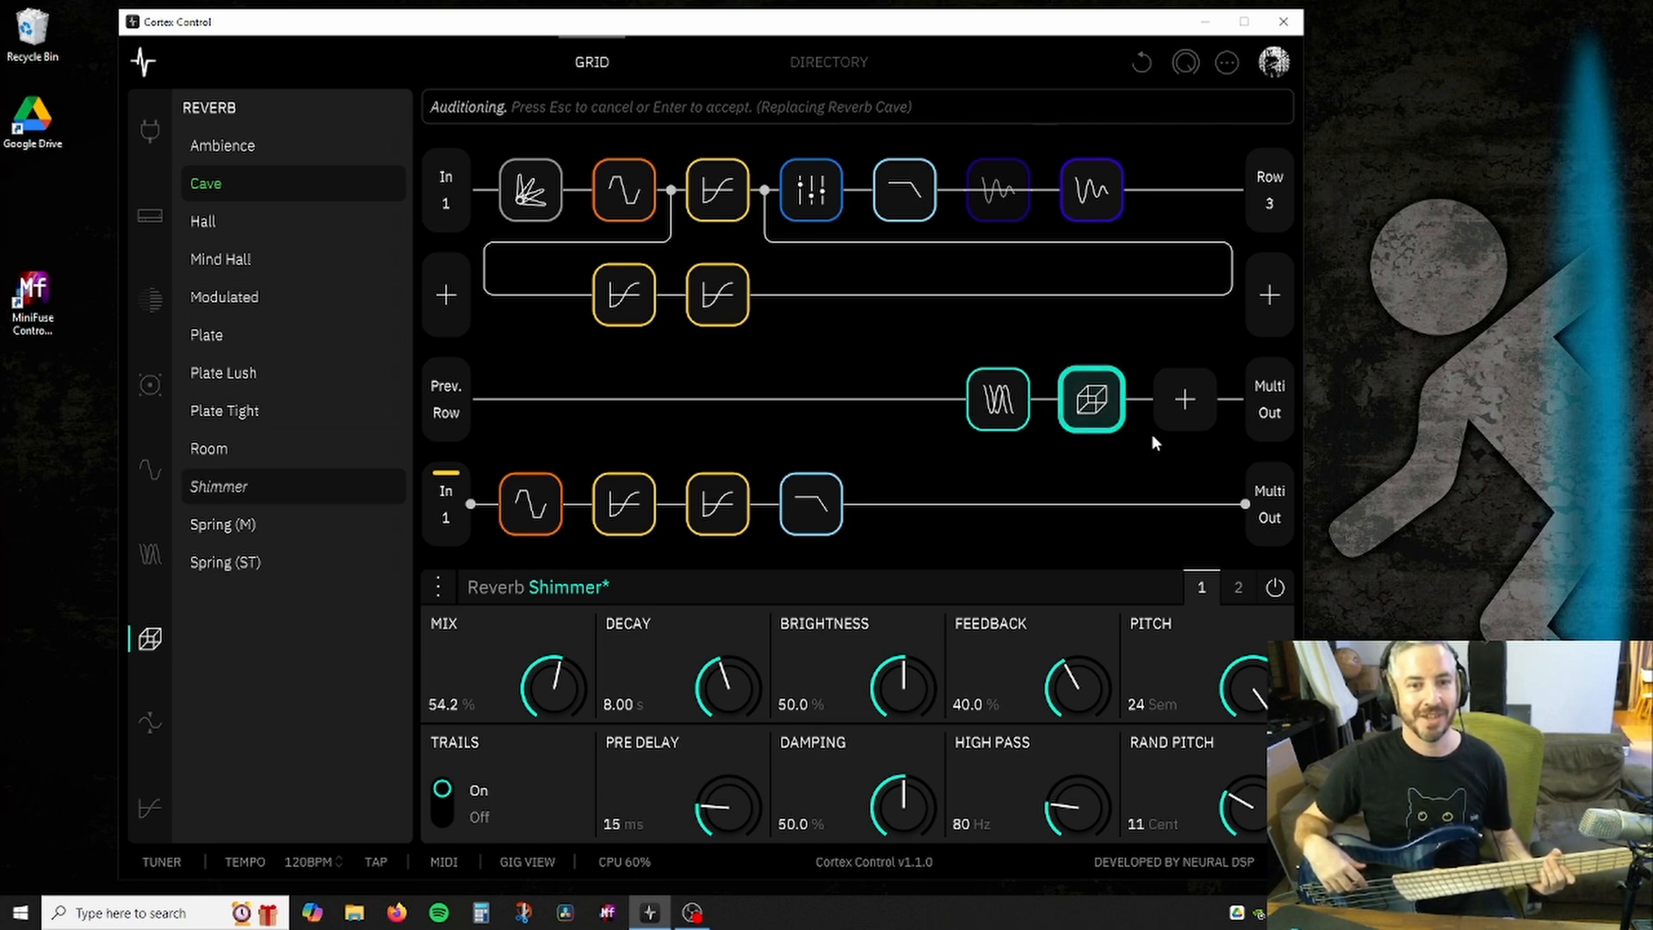
key("Return")
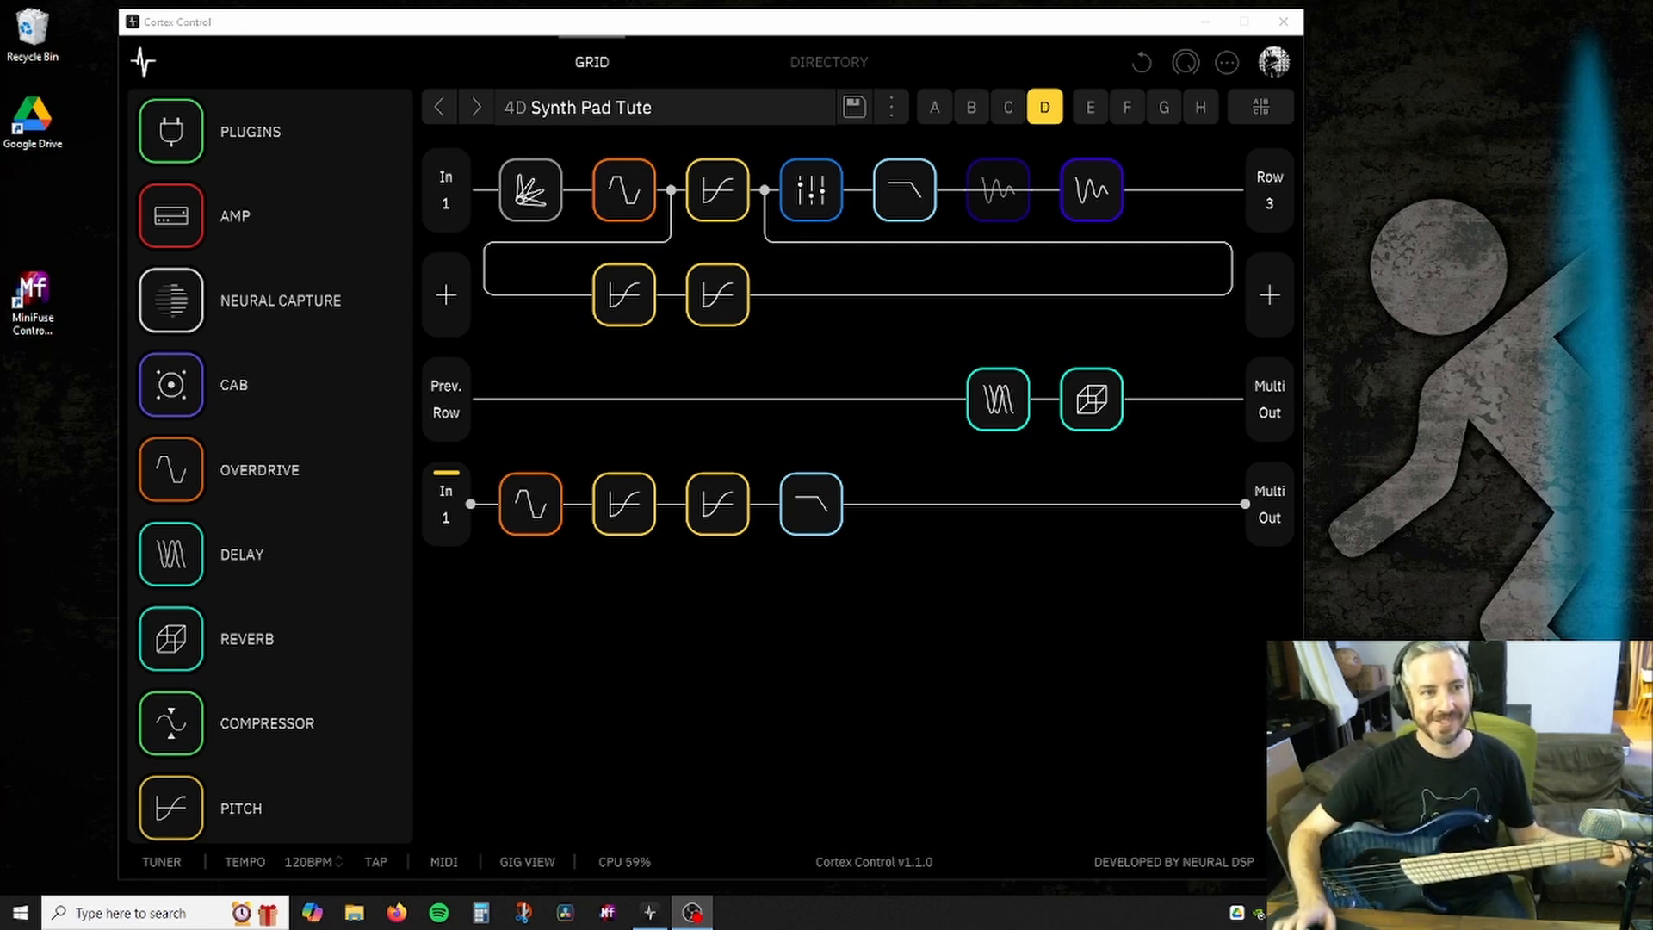
Add a Doubler before the delay in row 3, compare it bypassed and enabled, and add another Doubler after the filter in row 4.
scroll(267, 506, "down", 1)
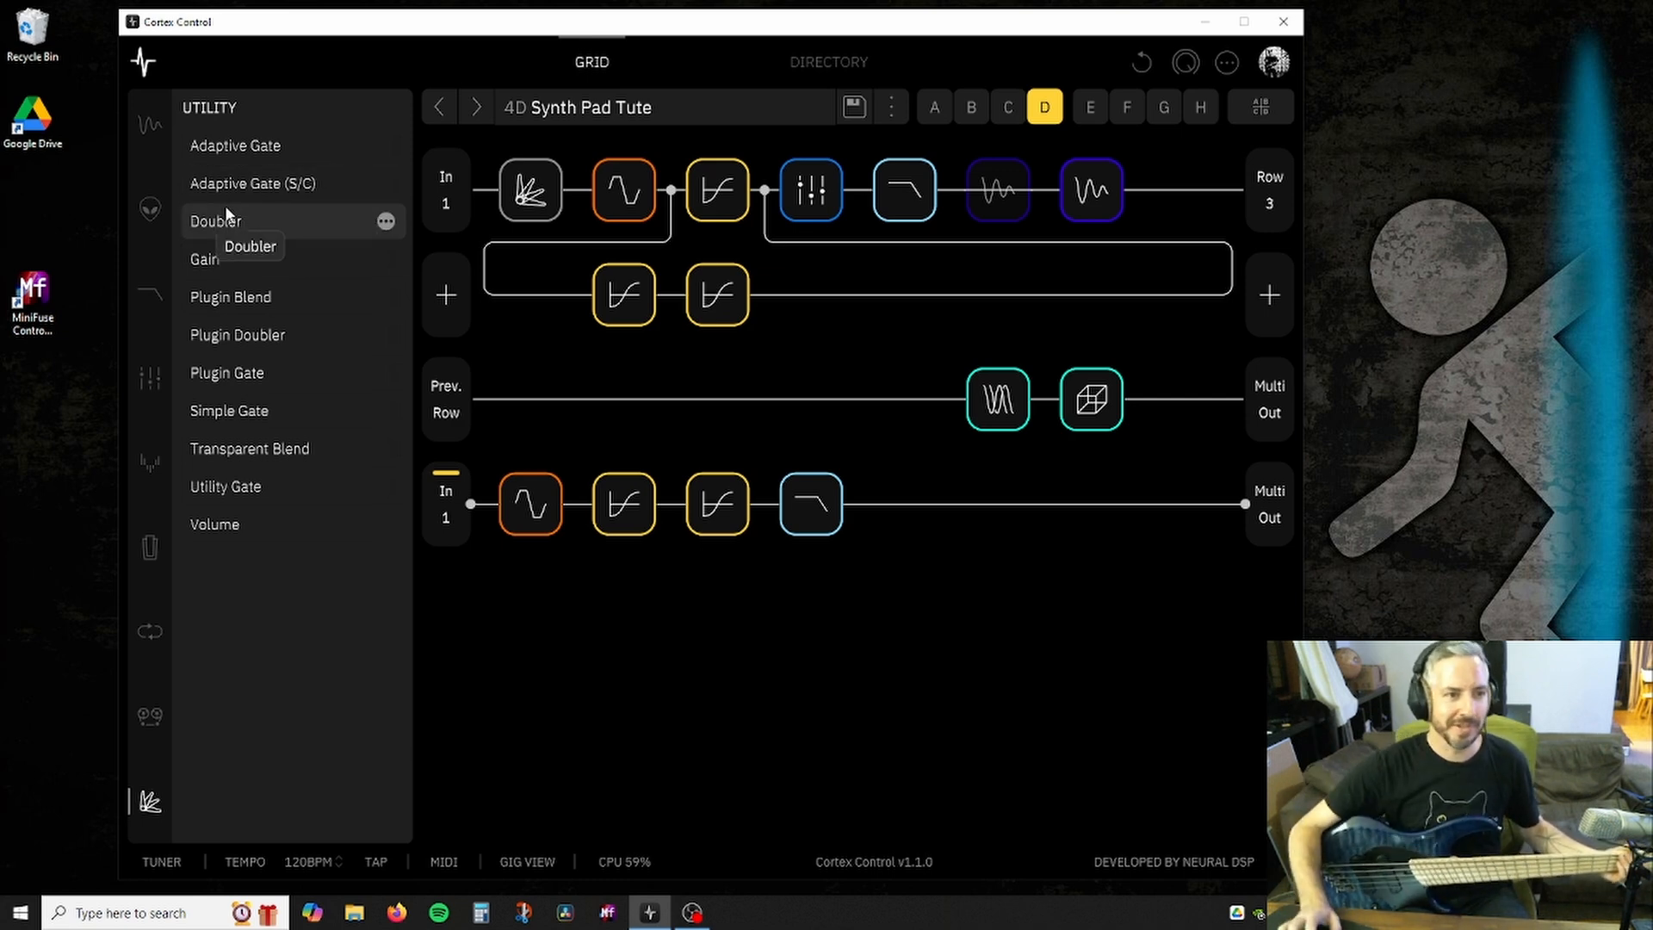
left_click_drag(226, 228, 904, 398)
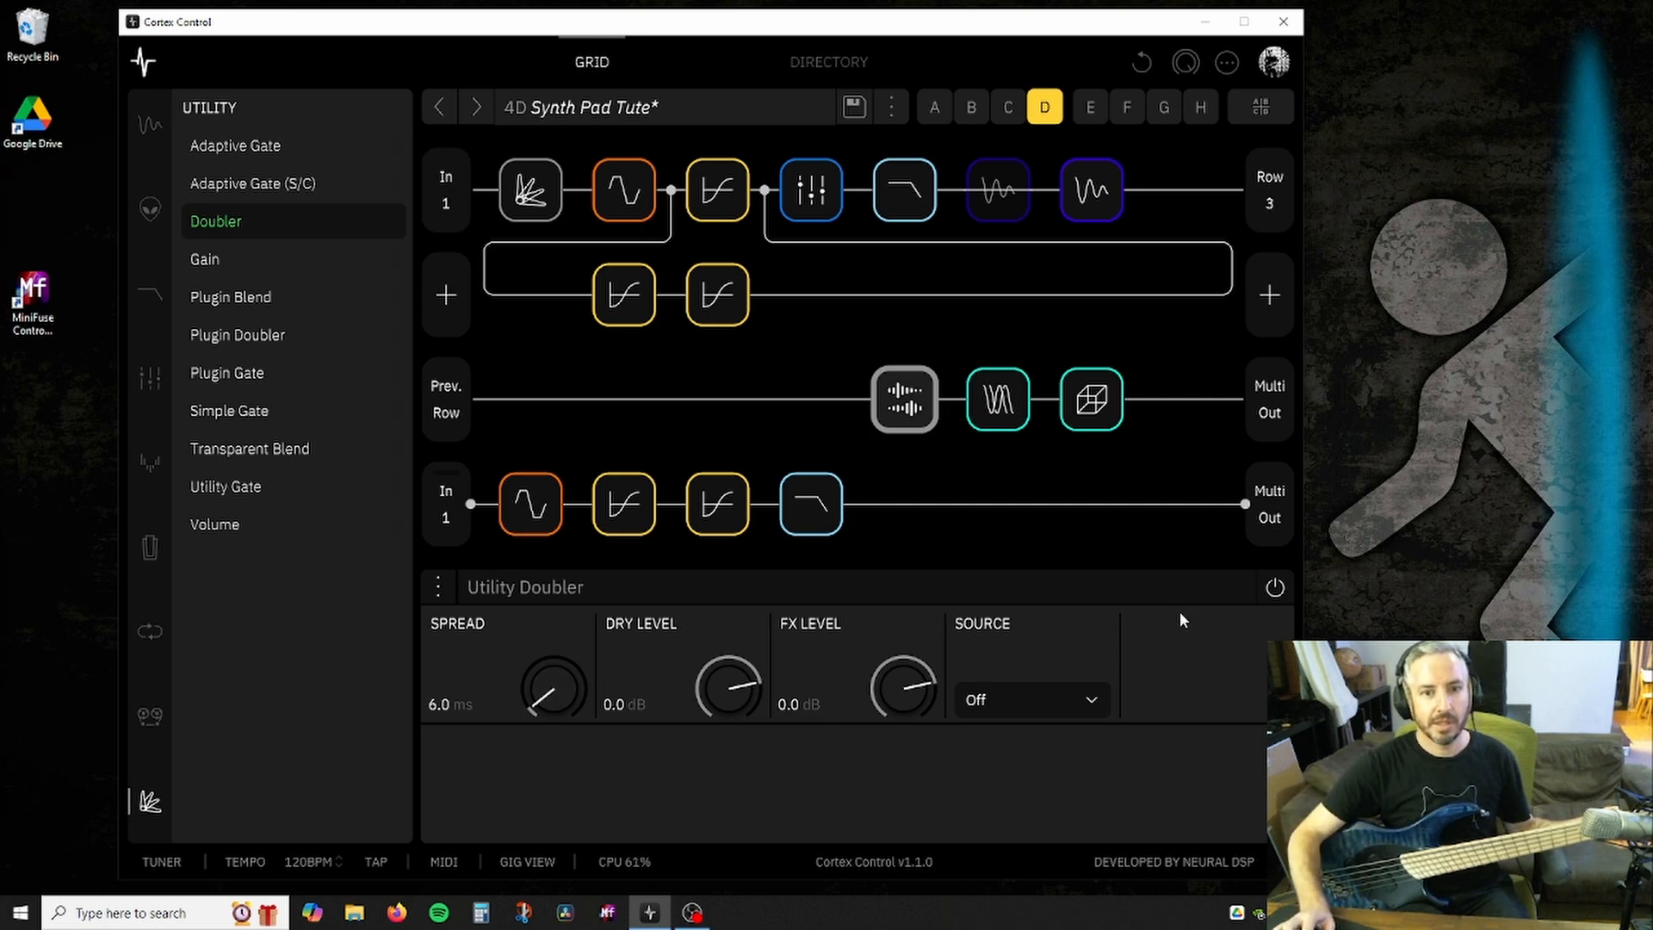
left_click(1275, 588)
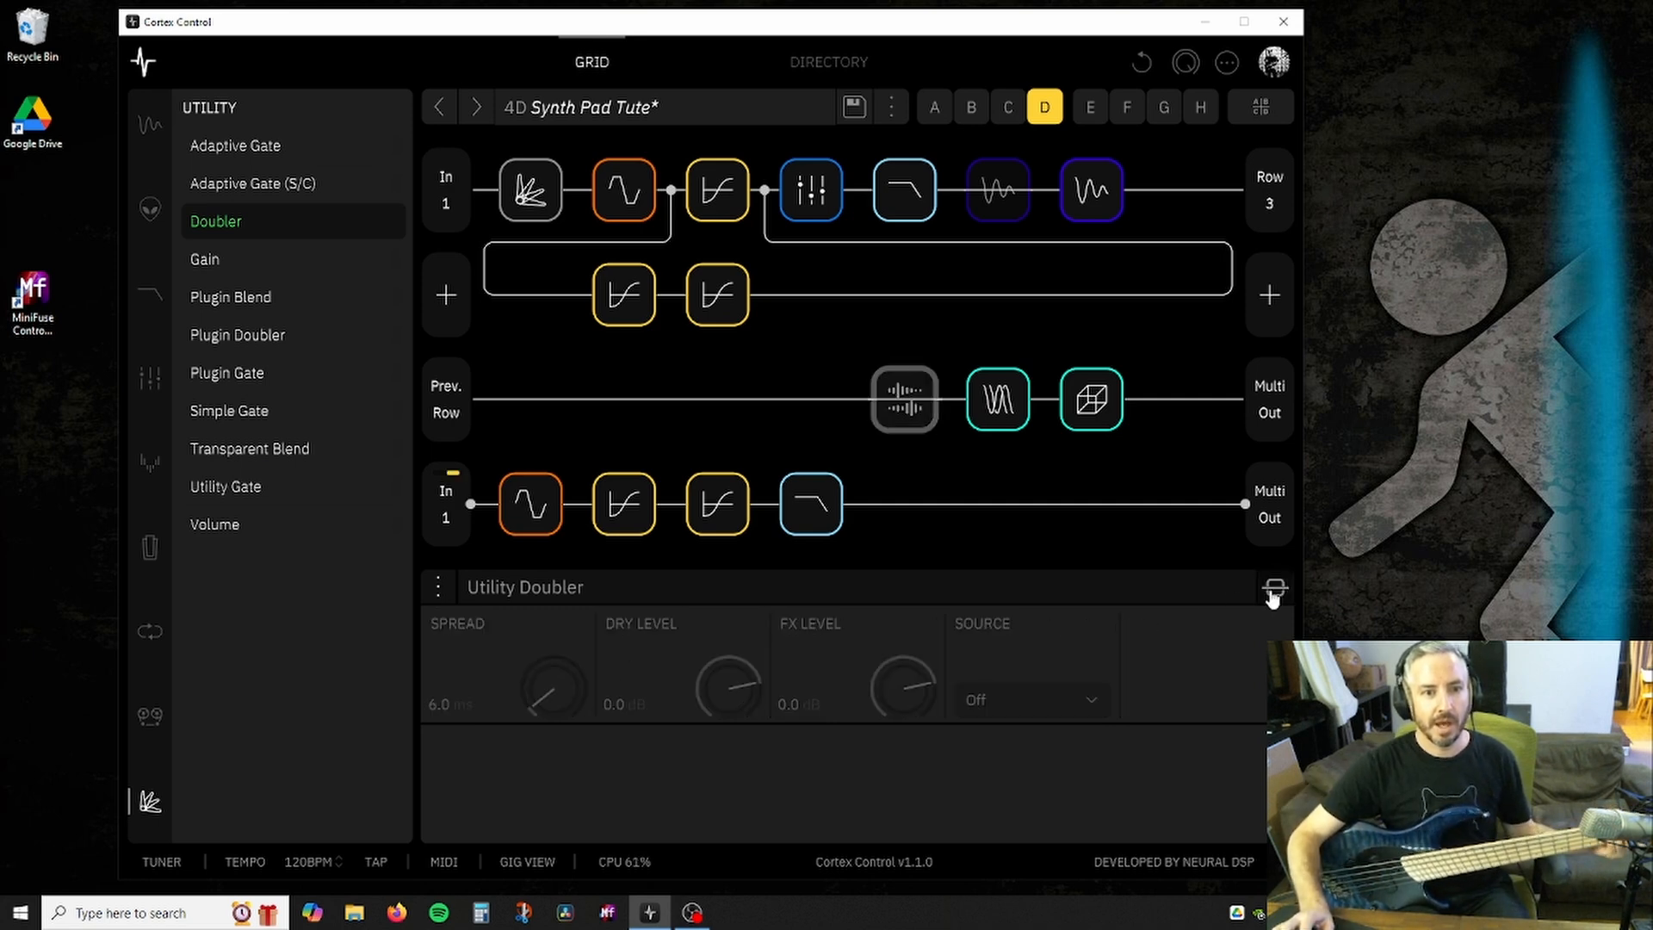
left_click(1274, 590)
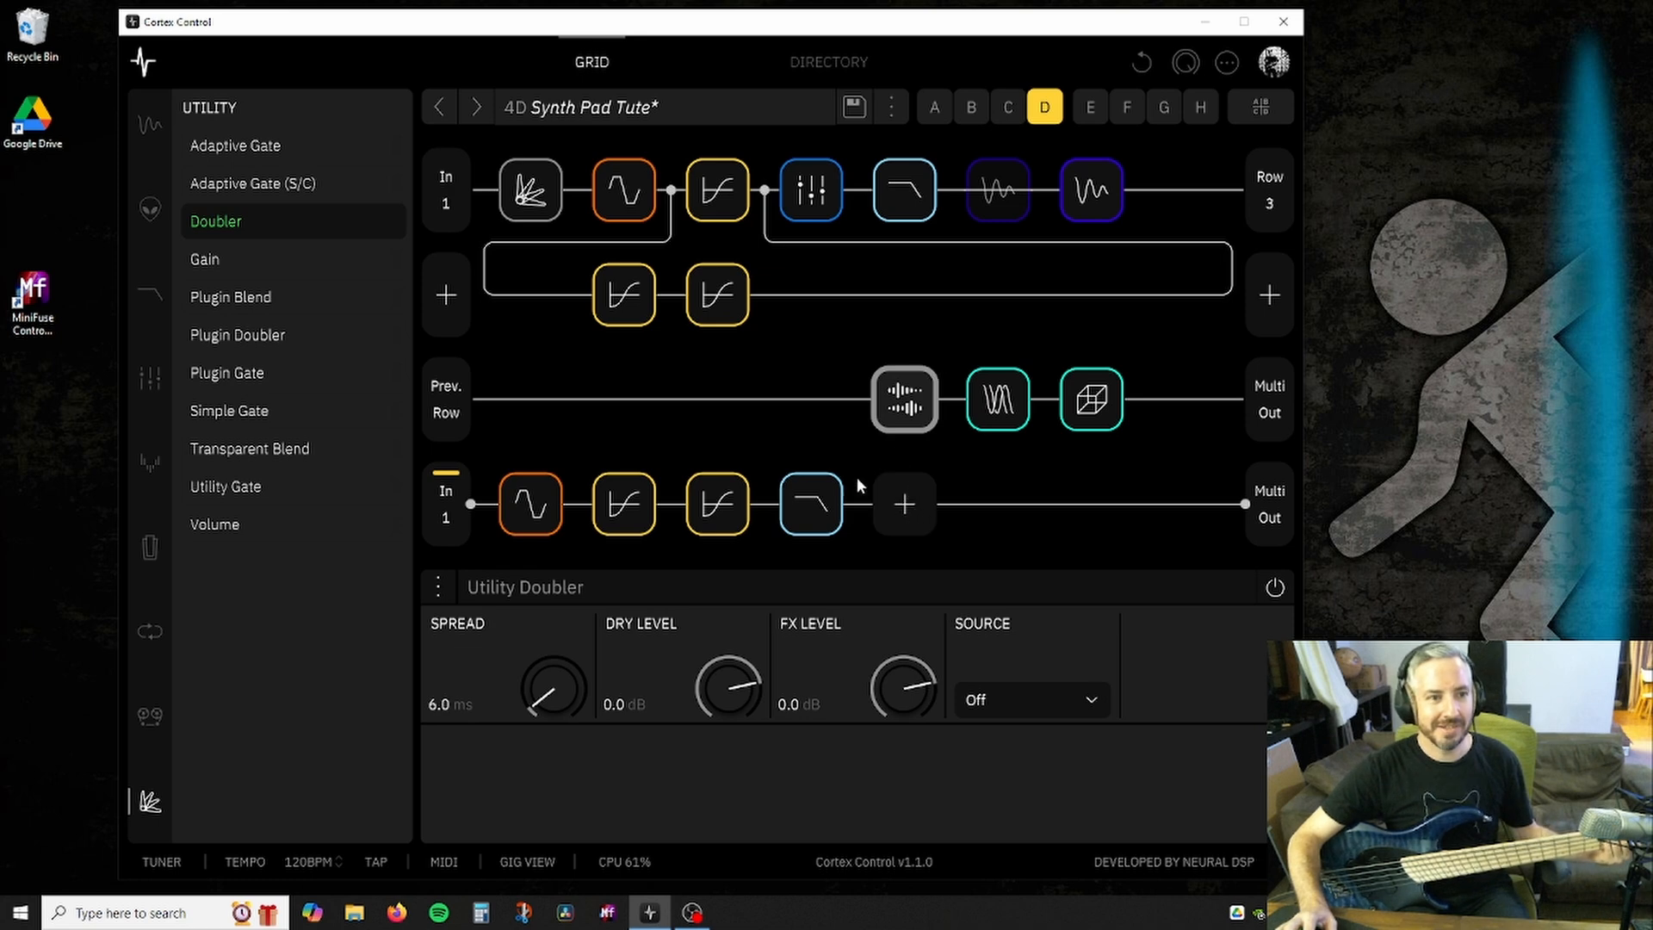
left_click_drag(214, 217, 909, 514)
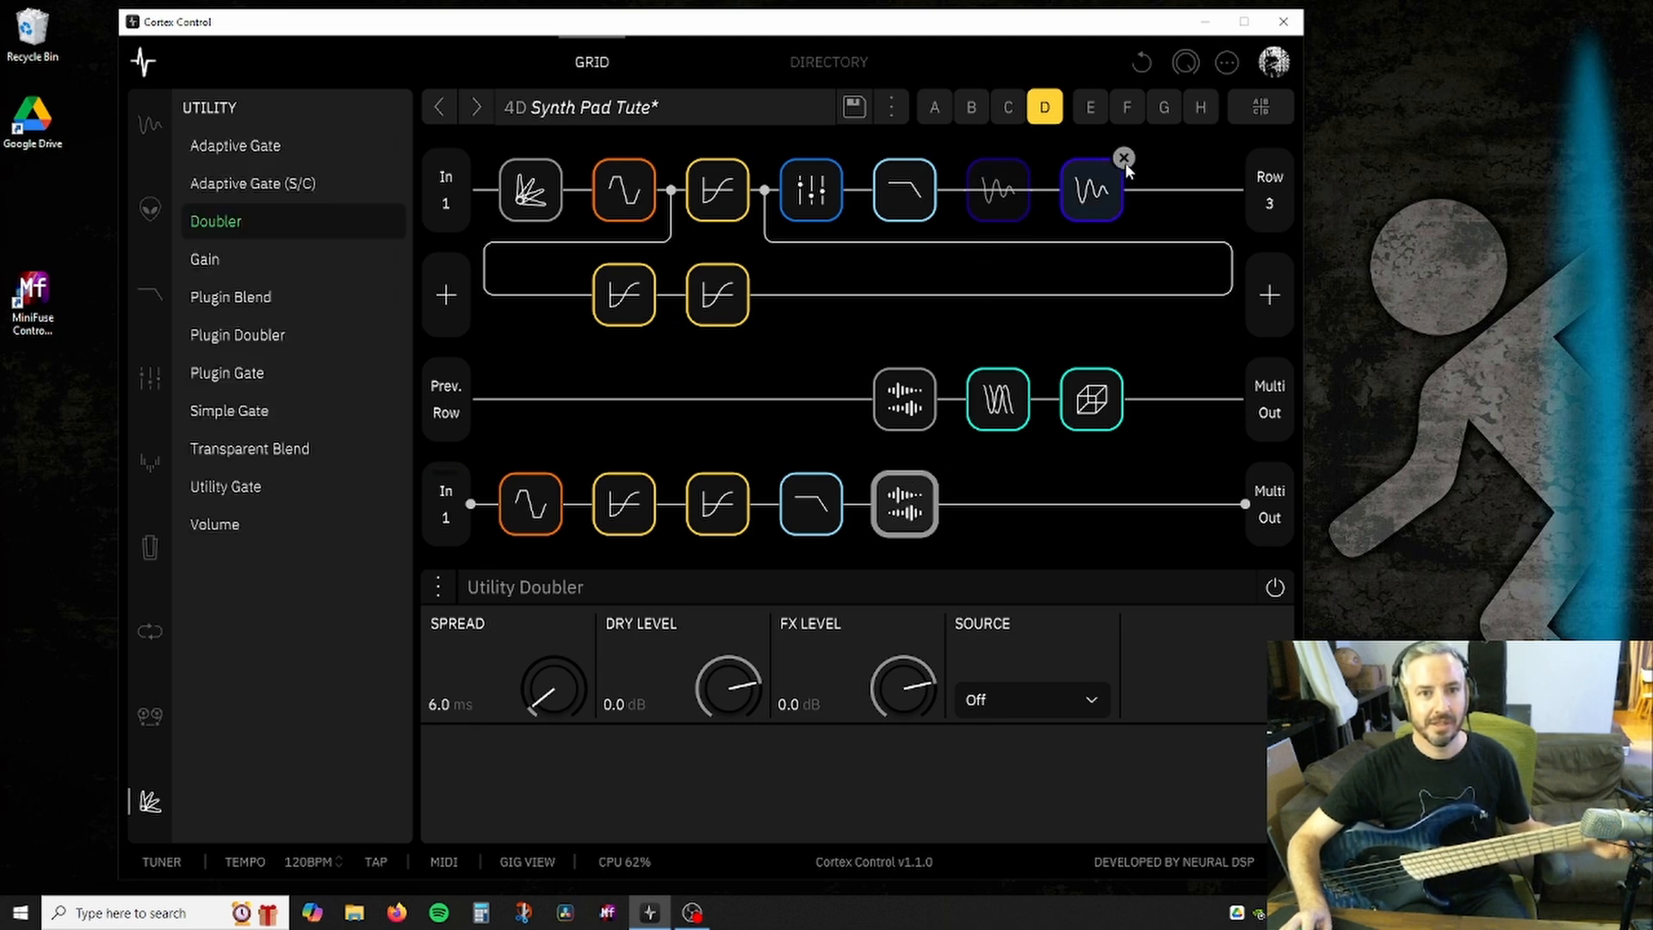
Switch to scene B and select the reverb in row 3.
left_click(973, 108)
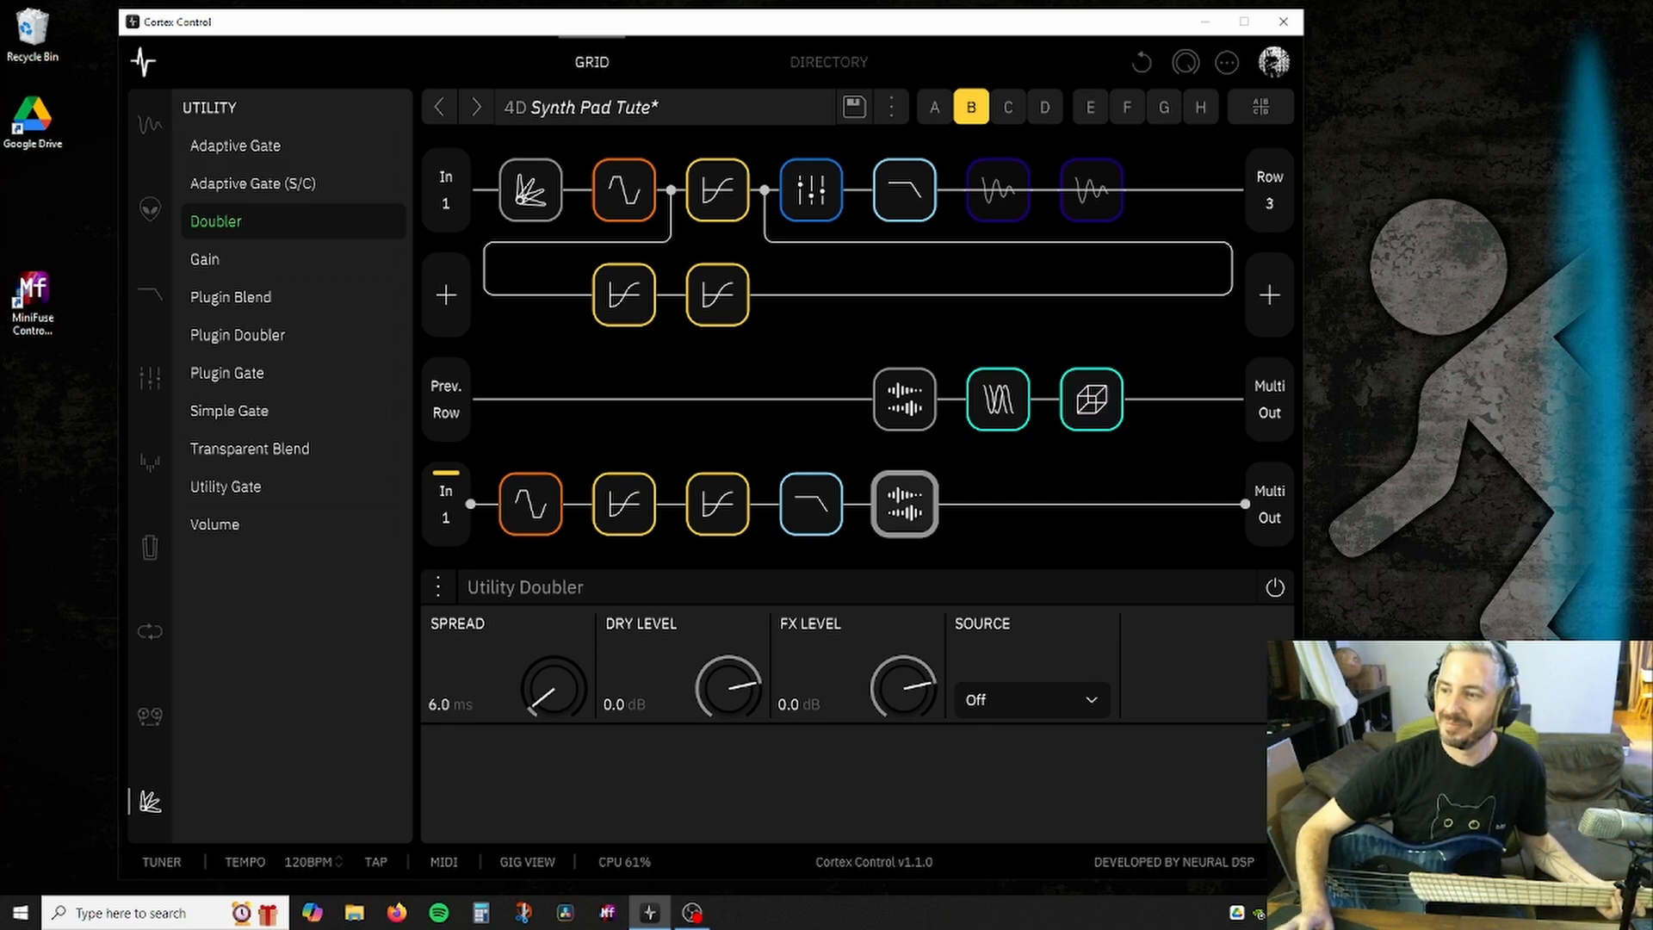
left_click(1078, 398)
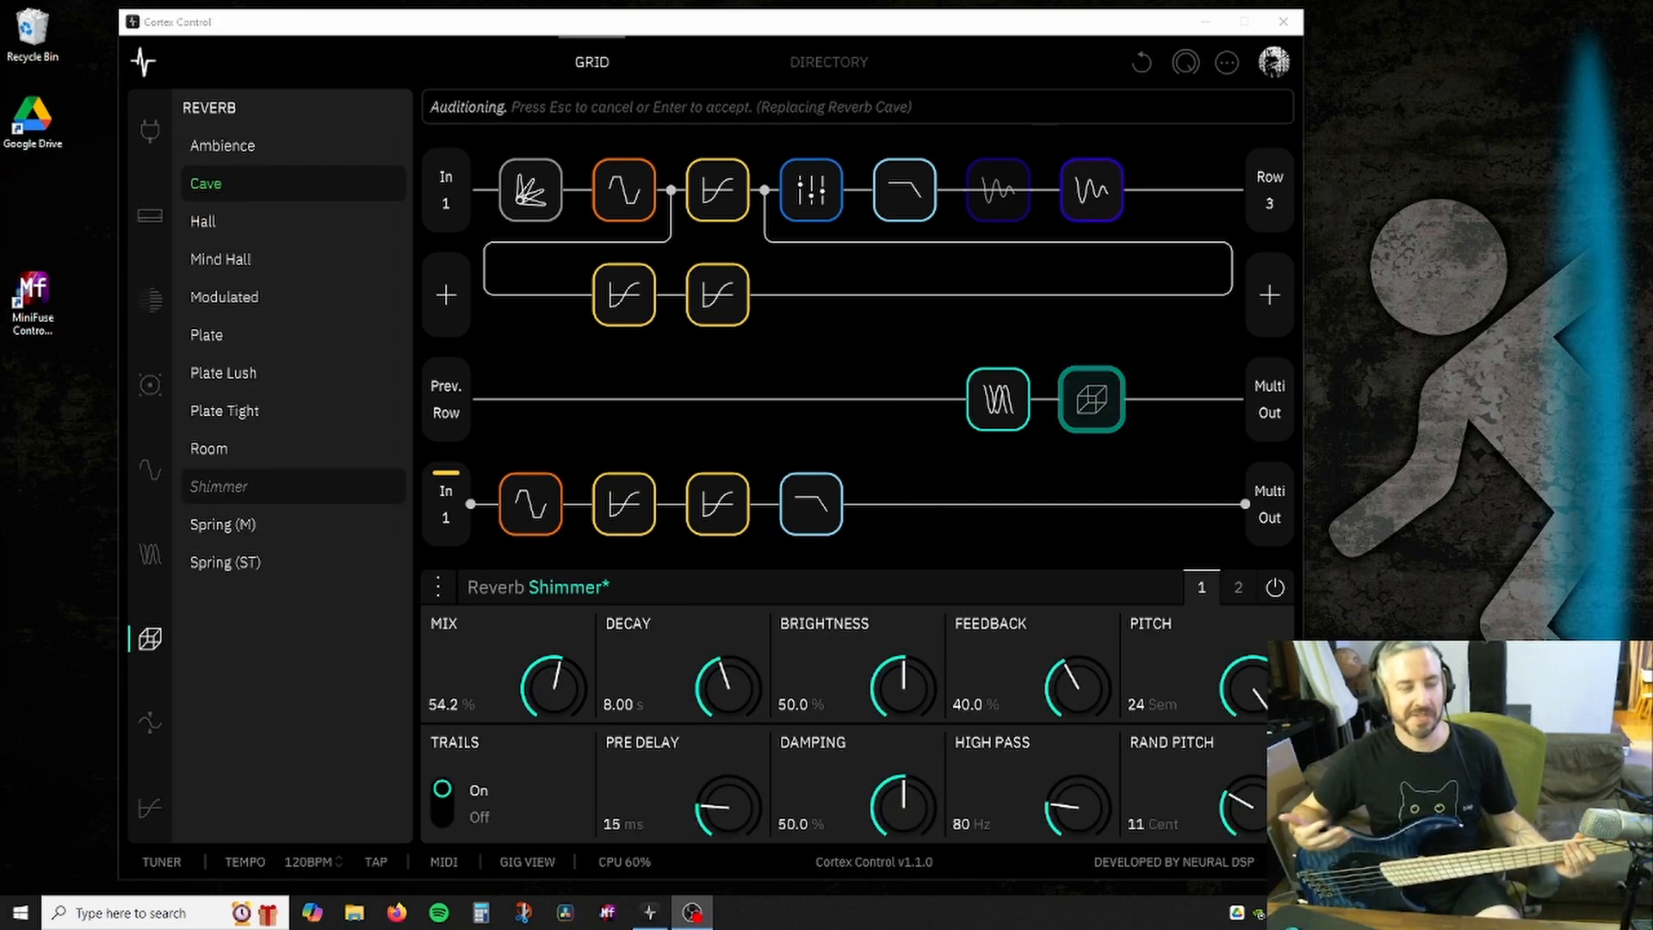